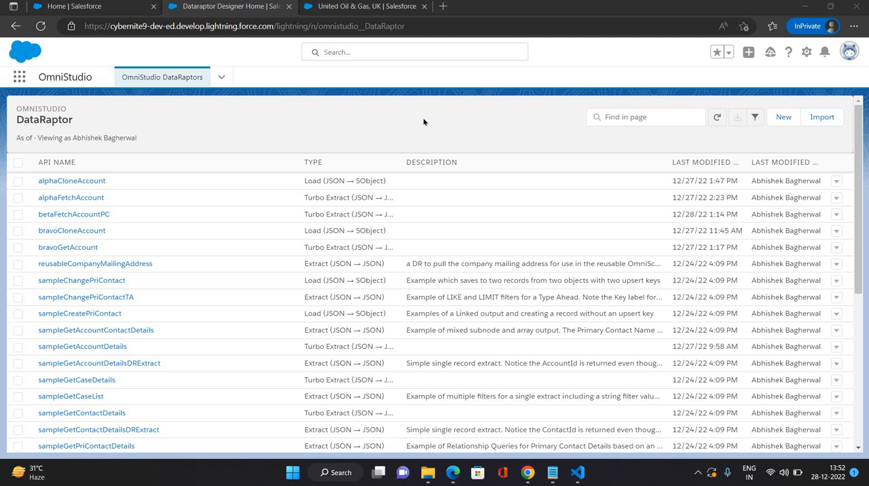
Step: Create a new DataRaptor with the interface name gamaGetAccPhone
left_click(780, 119)
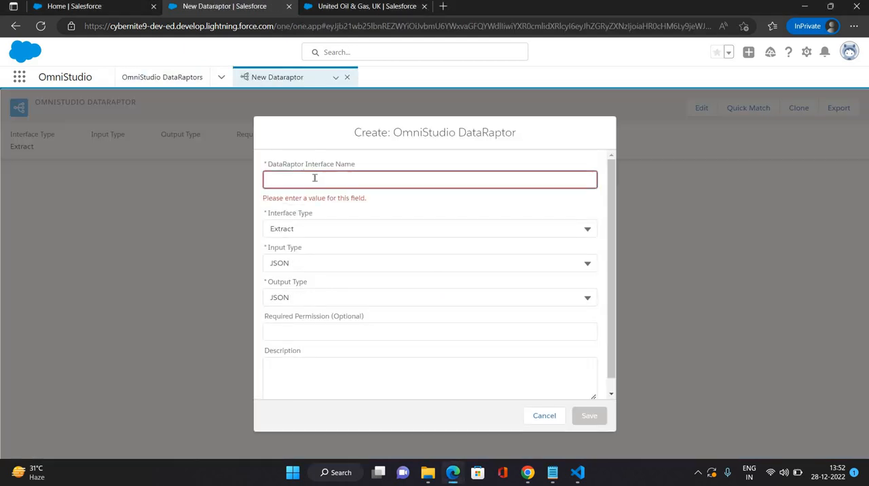
left_click(315, 178)
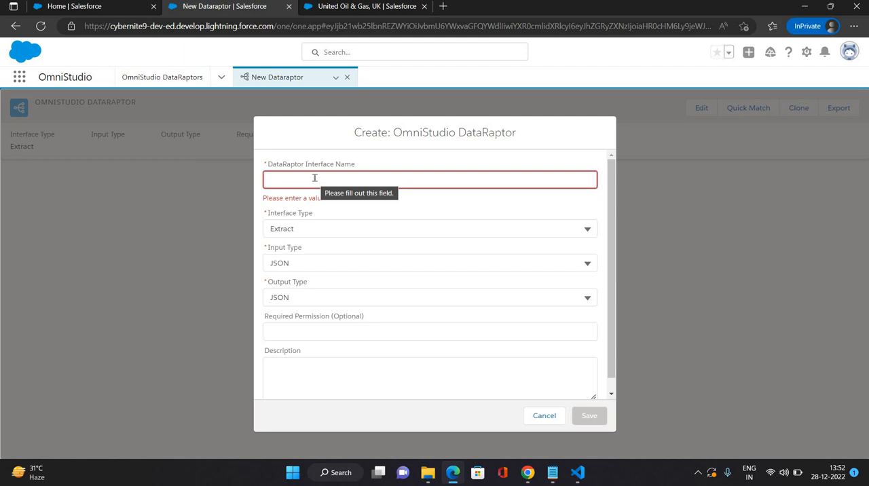
type("gama")
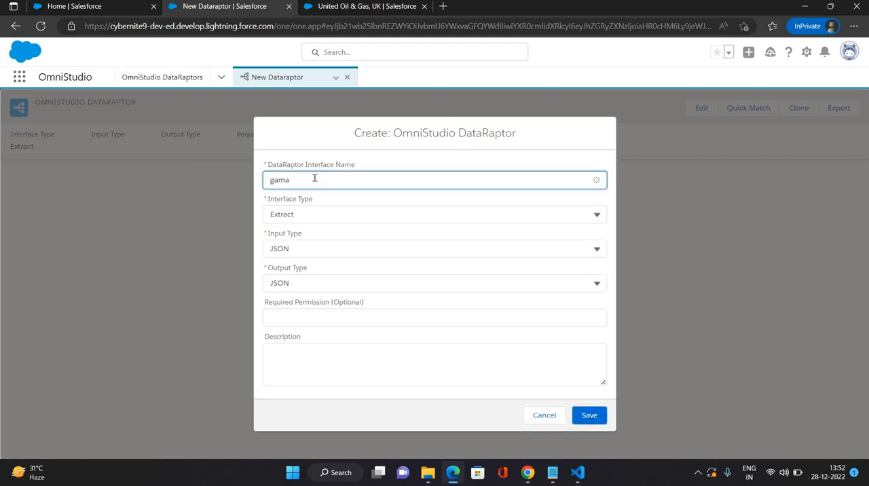
type("Frtc")
key("BackSpace")
key("BackSpace")
key("BackSpace")
type("GetAcc[")
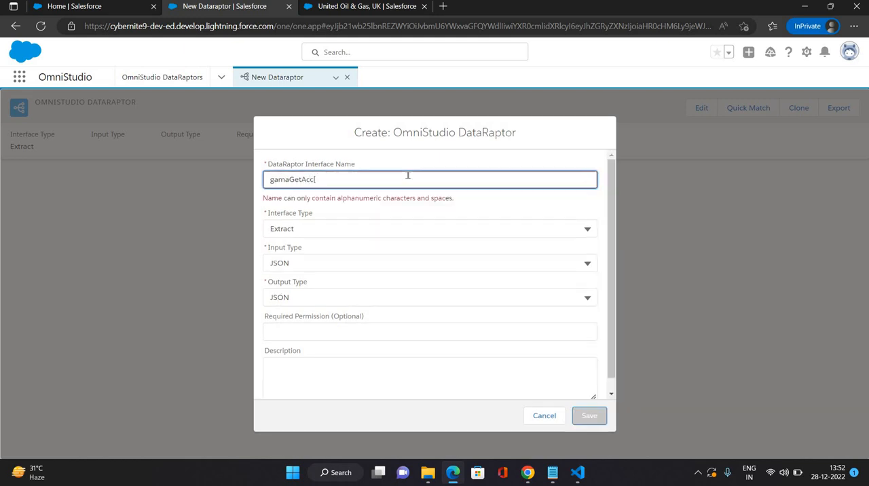
key("BackSpace")
type("Pjone")
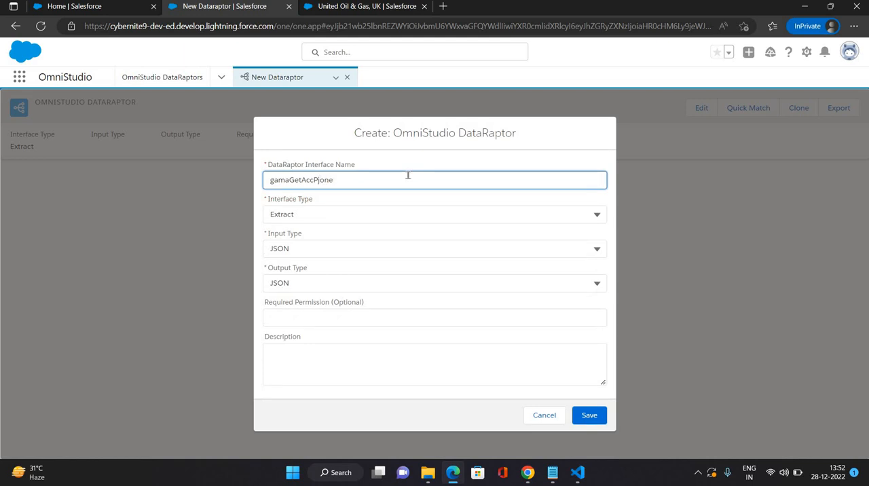
key("Left")
key("Left")
key("Delete")
type("h")
Step: Set the interface type to Turbo Extract, keep JSON for input and output, and save the DataRaptor
left_click(350, 215)
left_click(375, 258)
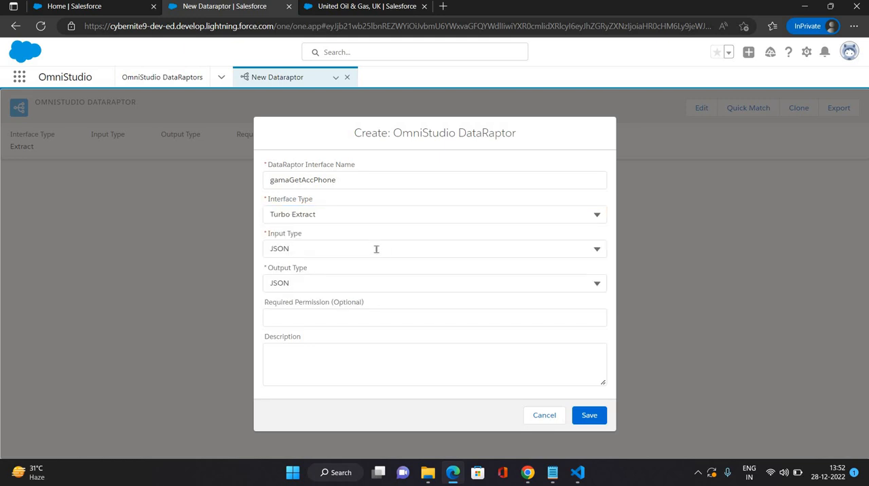
left_click(385, 278)
left_click(372, 254)
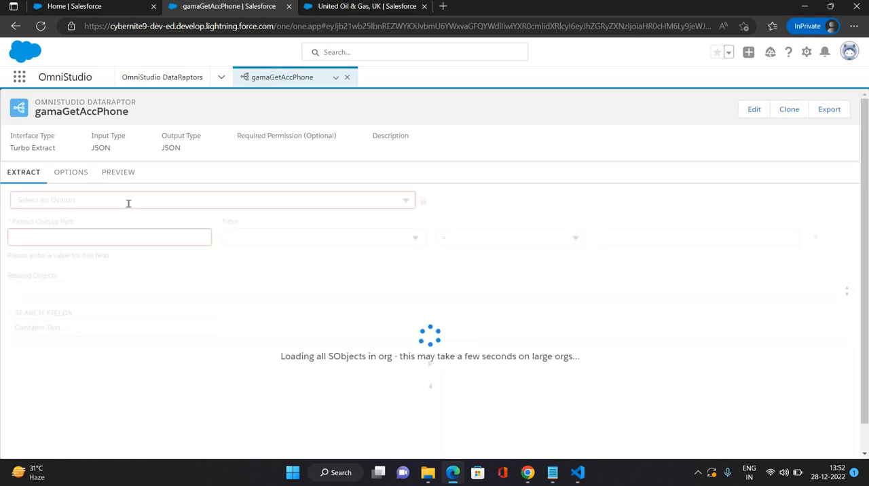
Step: Choose Account as the object to extract and set the extract output path to Account
left_click(68, 202)
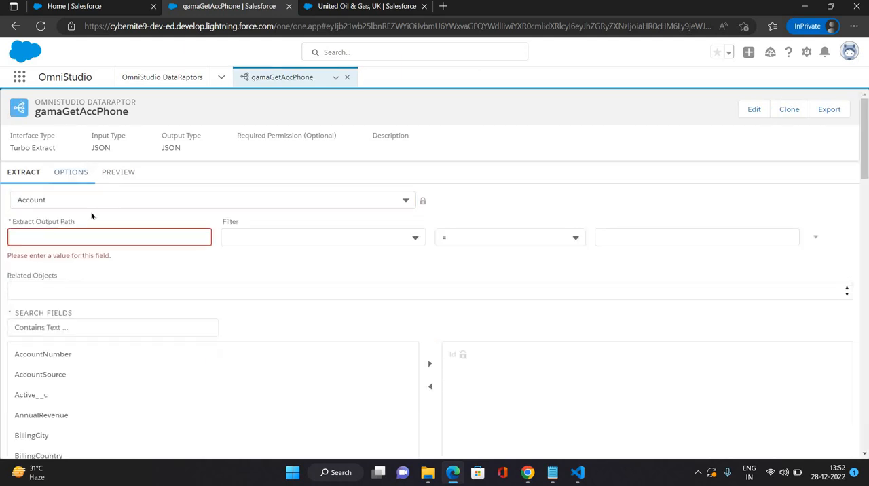
left_click(54, 232)
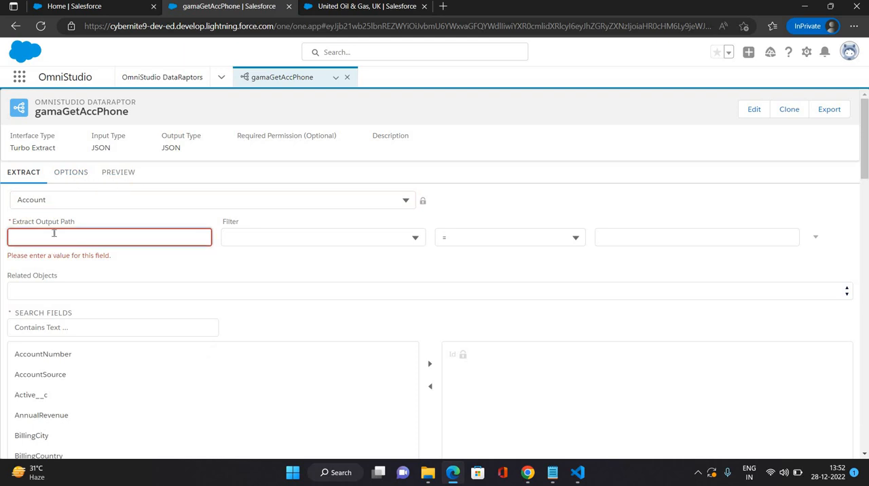
type("Account")
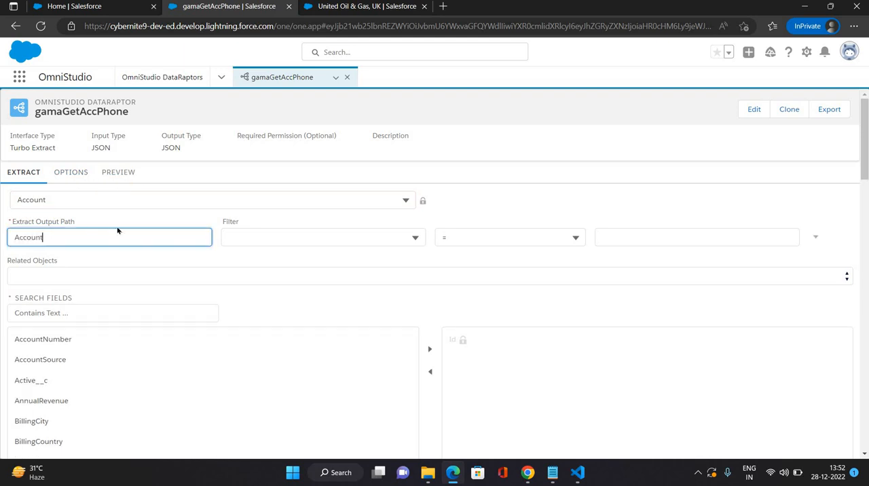
Step: Filter the Account extract so that Id = AccountId
left_click(262, 242)
scroll(277, 367, "down", 3)
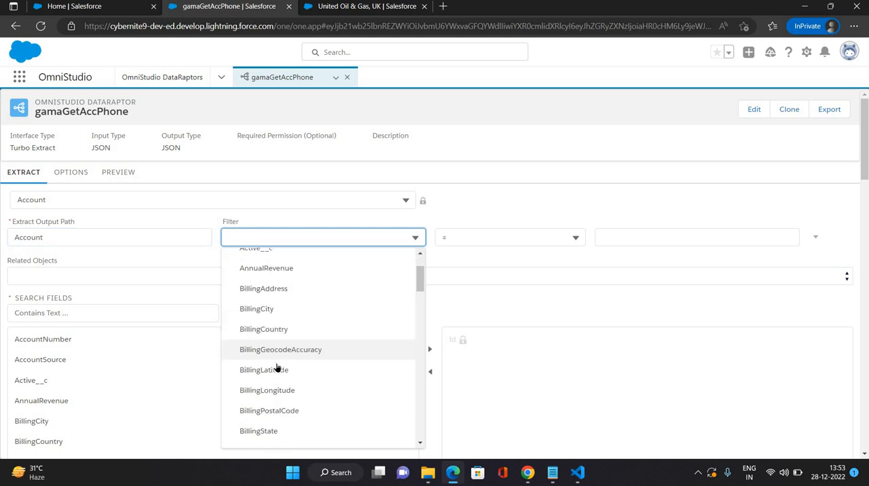
scroll(270, 369, "down", 2)
left_click(269, 373)
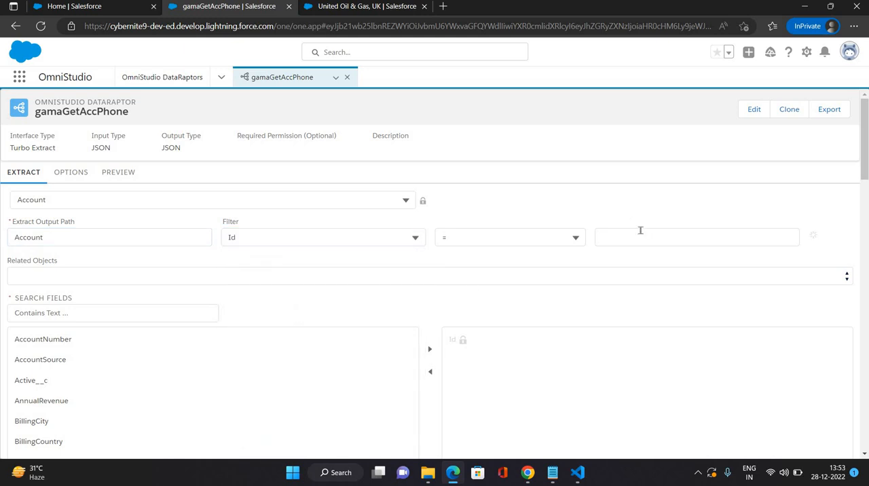
left_click(640, 231)
type("Acc")
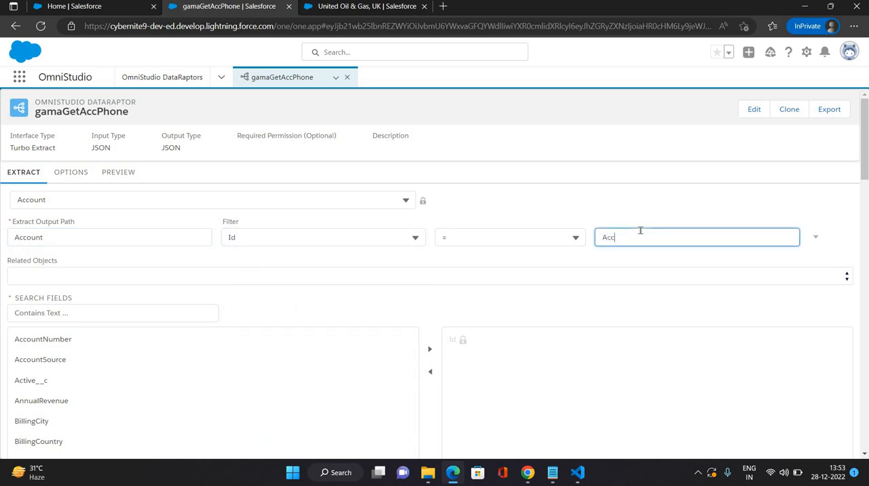
type("ountId")
Step: Add the Name and Phone fields to the fields extracted from Account
scroll(213, 326, "down", 3)
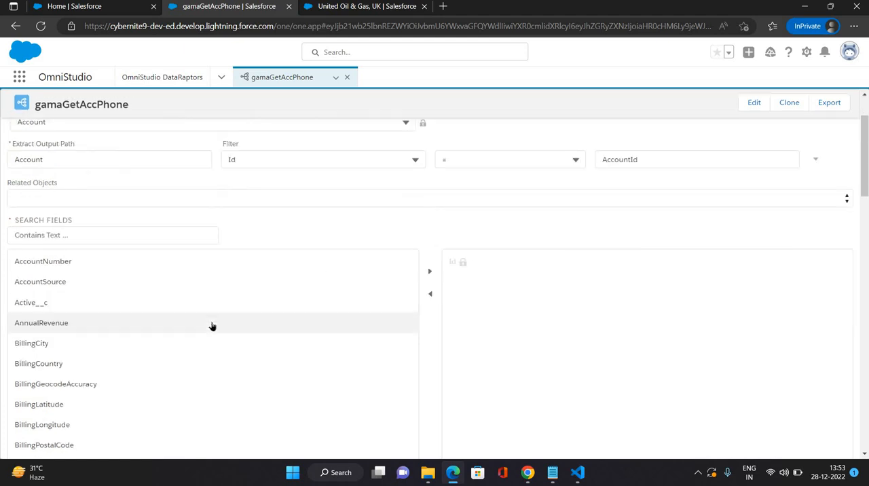
scroll(166, 367, "down", 7)
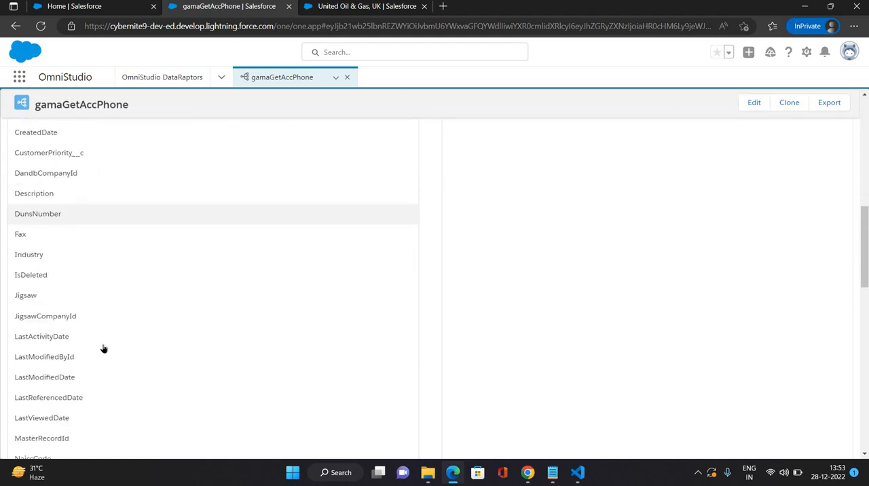
scroll(435, 235, "up", 9)
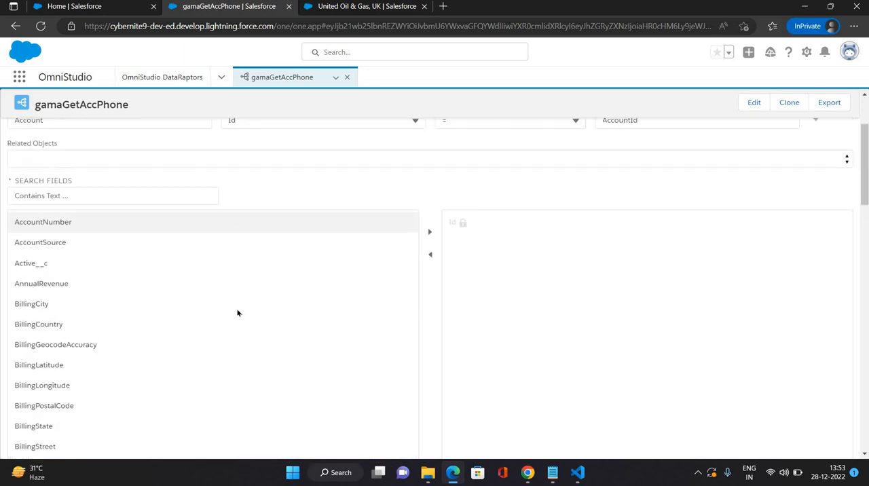
scroll(210, 306, "down", 10)
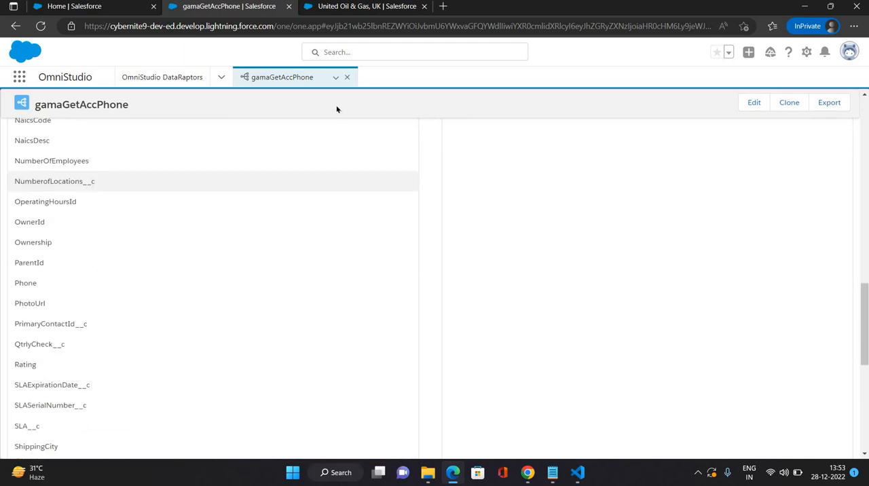
scroll(421, 218, "up", 12)
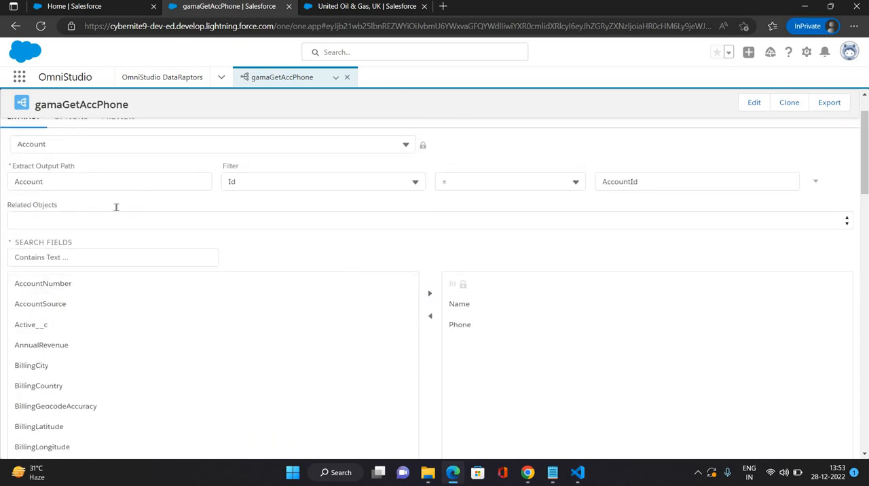
scroll(116, 207, "up", 1)
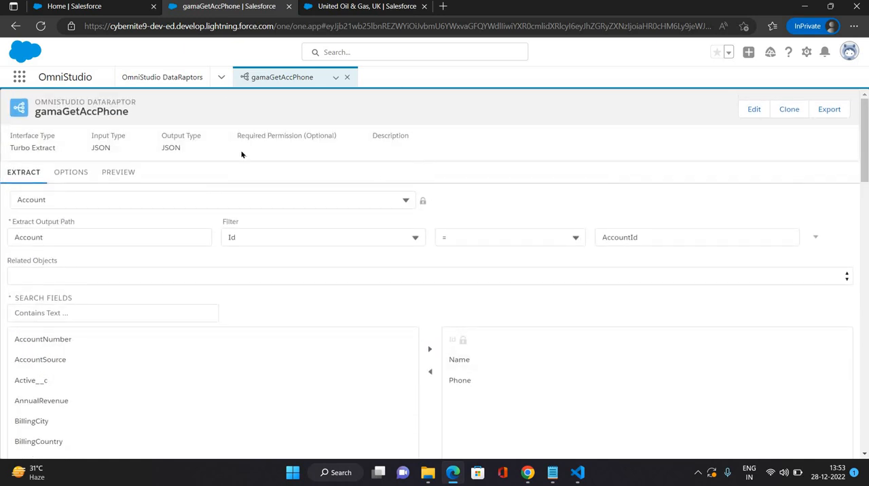
Step: Create another DataRaptor from the DataRaptors list with the interface name gamaUpdateAccPhone
left_click(180, 80)
left_click(785, 118)
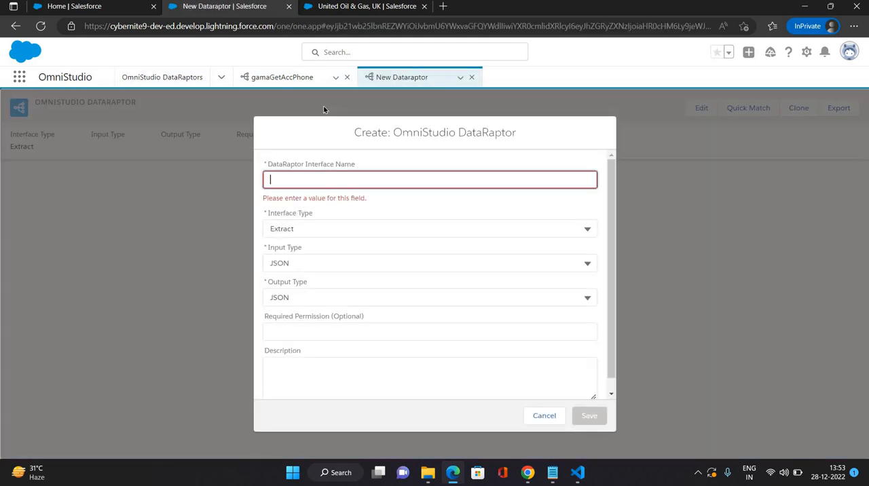
type("gamaU")
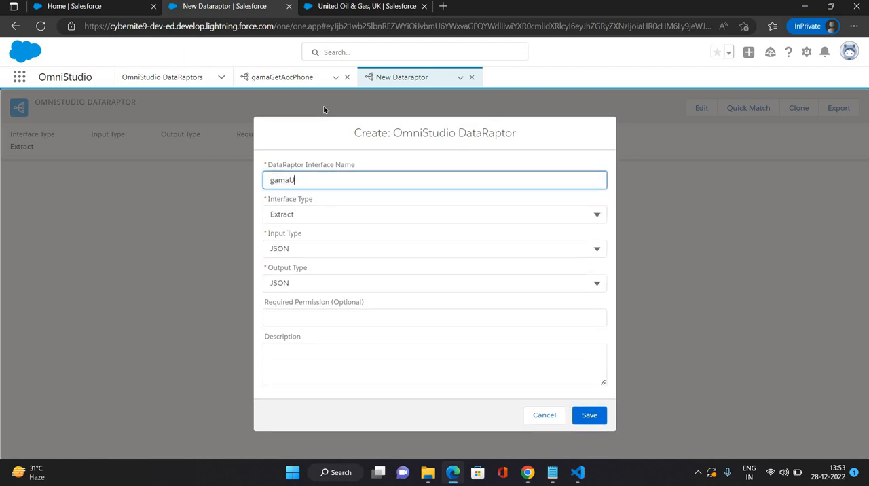
type("pdateAccPhone")
Step: Set the interface type of gamaUpdateAccPhone to Load and save it
left_click(349, 213)
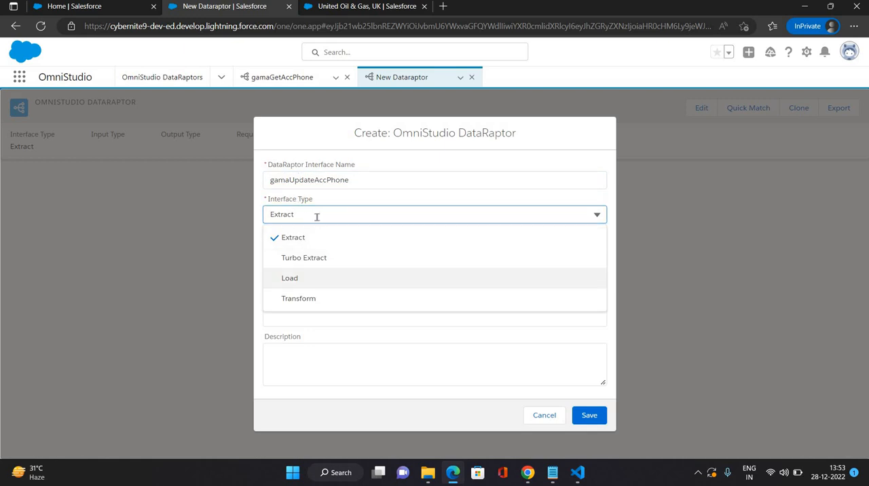
left_click(326, 277)
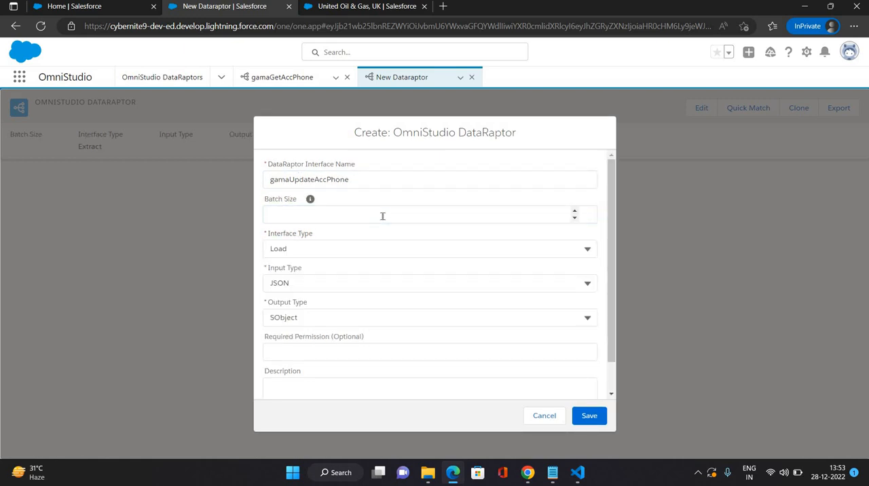
left_click(602, 421)
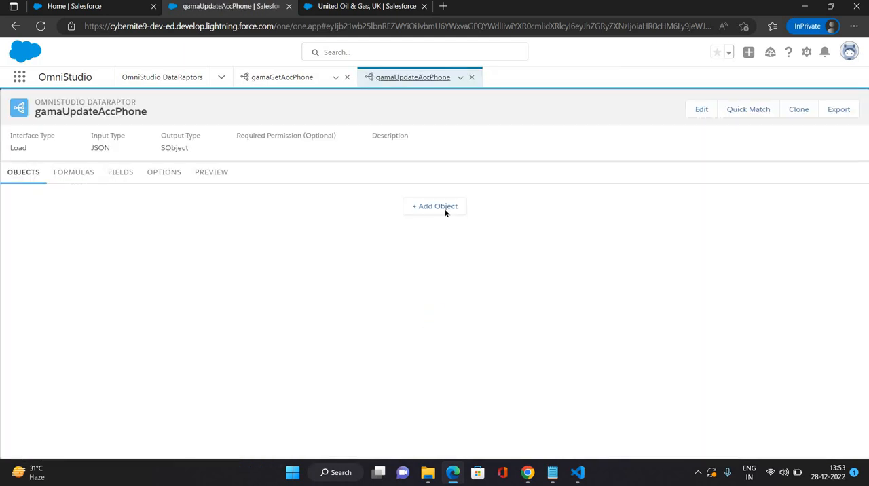
Step: Add the Account object to gamaUpdateAccPhone and check its field mappings and preview
left_click(239, 215)
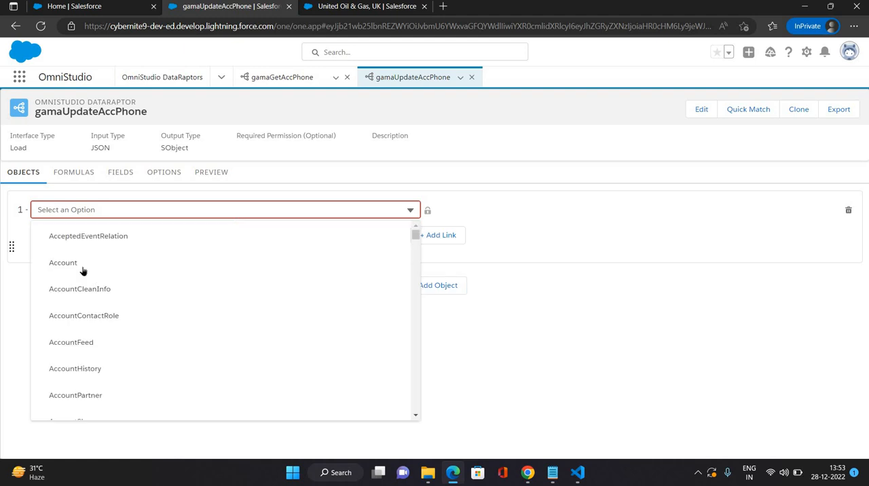
left_click(95, 271)
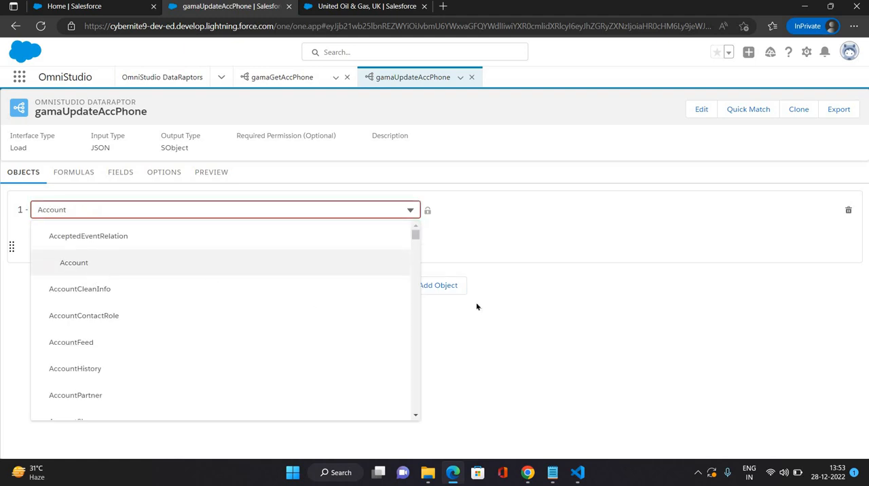
left_click(120, 171)
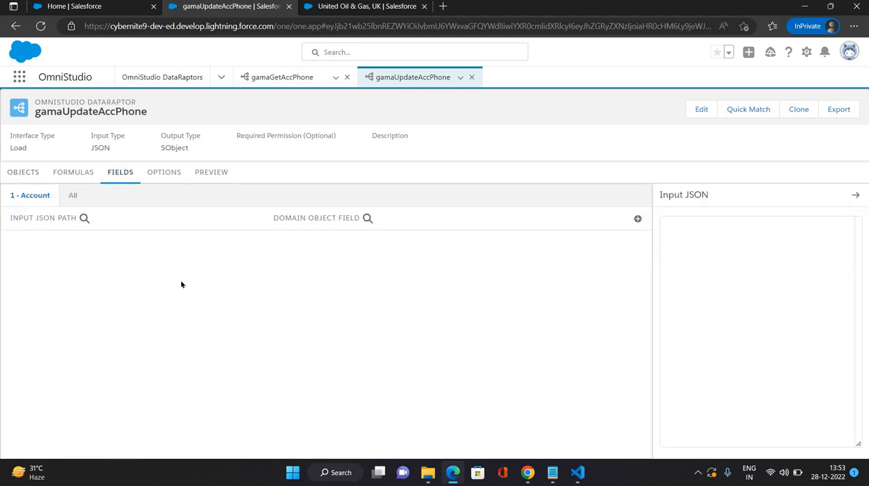
left_click(206, 175)
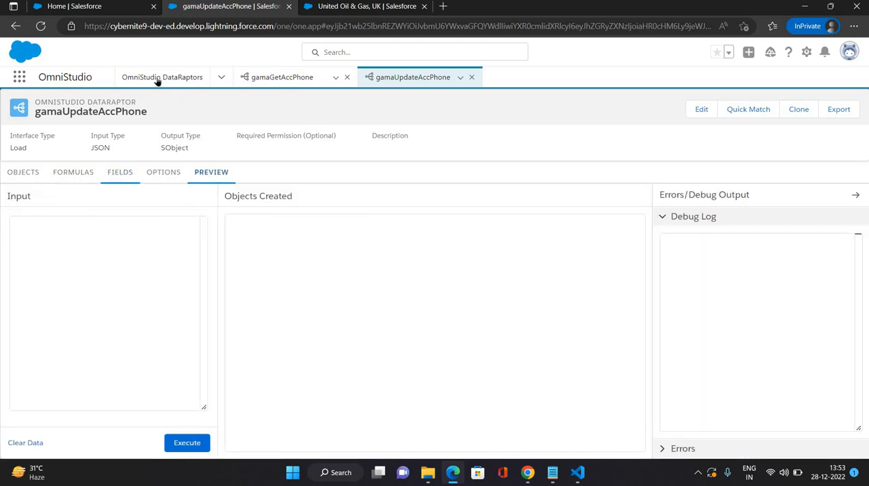
Step: Go to OmniStudio Integration Procedures and start a new integration procedure
left_click(220, 77)
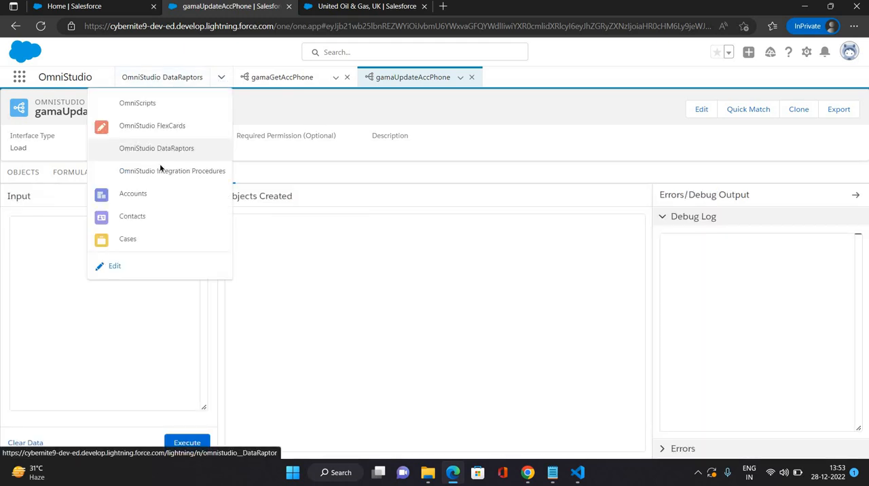
left_click(173, 171)
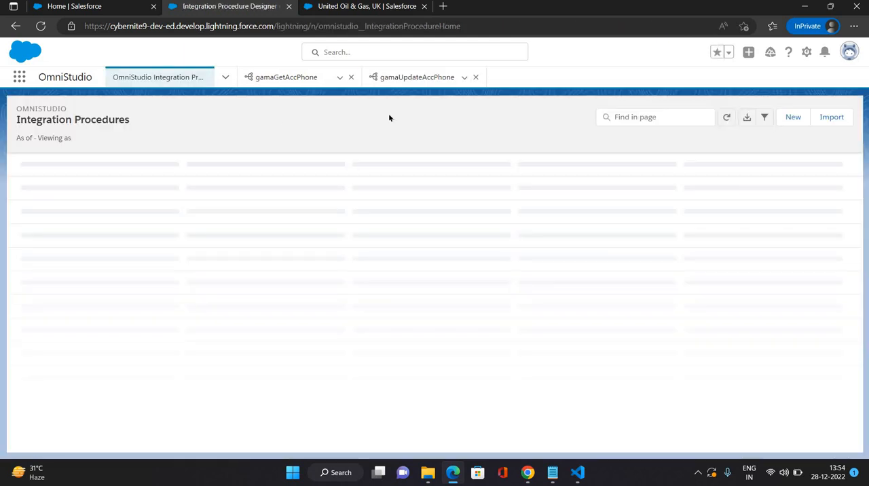
left_click(792, 121)
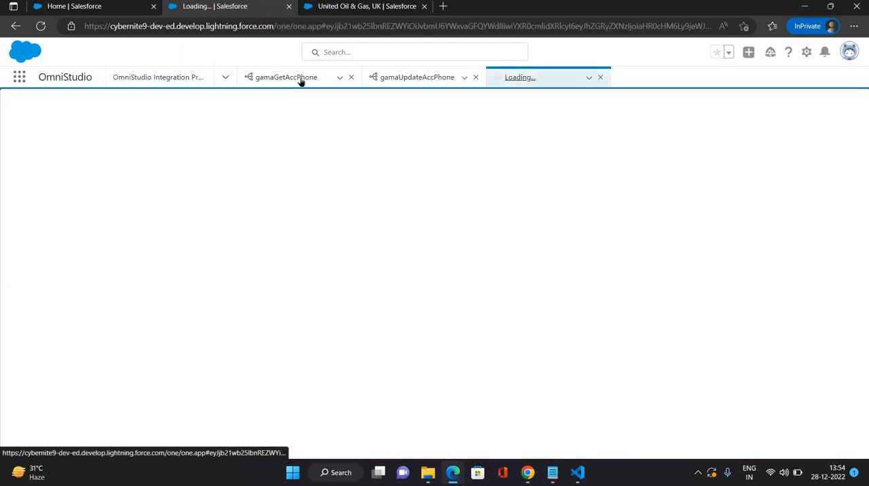
Step: Name the integration procedure gamaGetAccPhone_IP, copying the base name from the gamaGetAccPhone DataRaptor
left_click(301, 80)
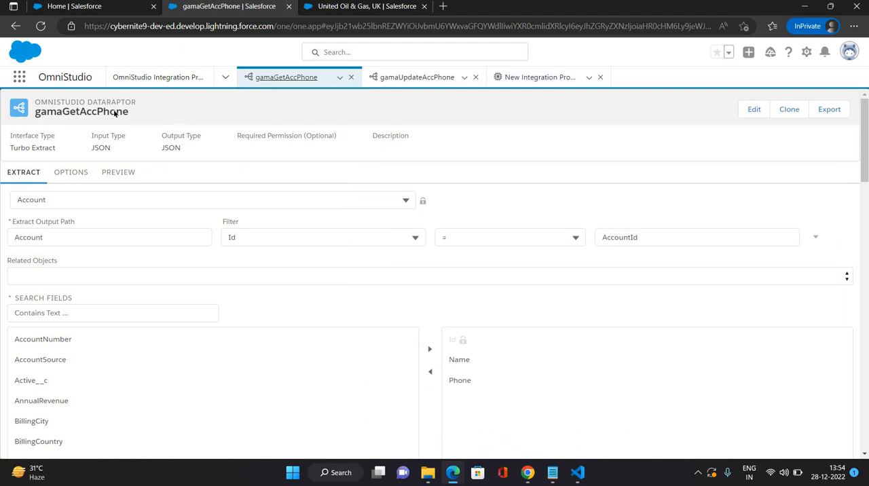
left_click(545, 86)
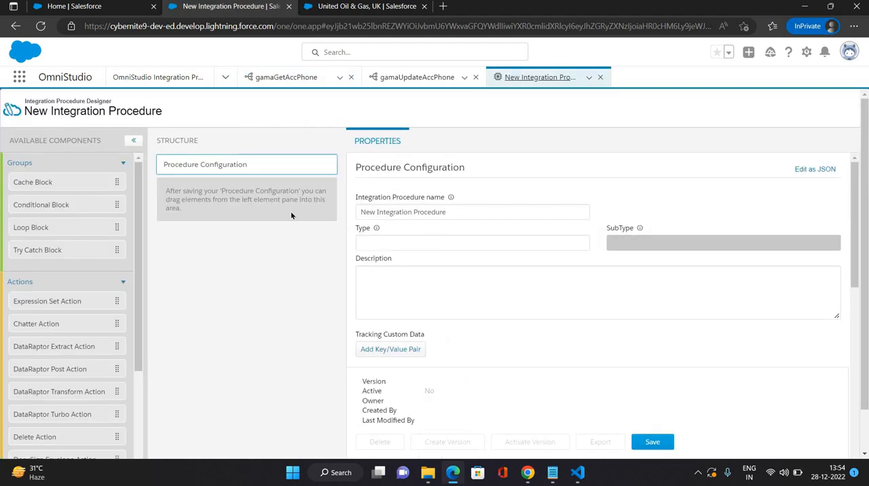
key("Tab")
type("gamaGetAccPhone")
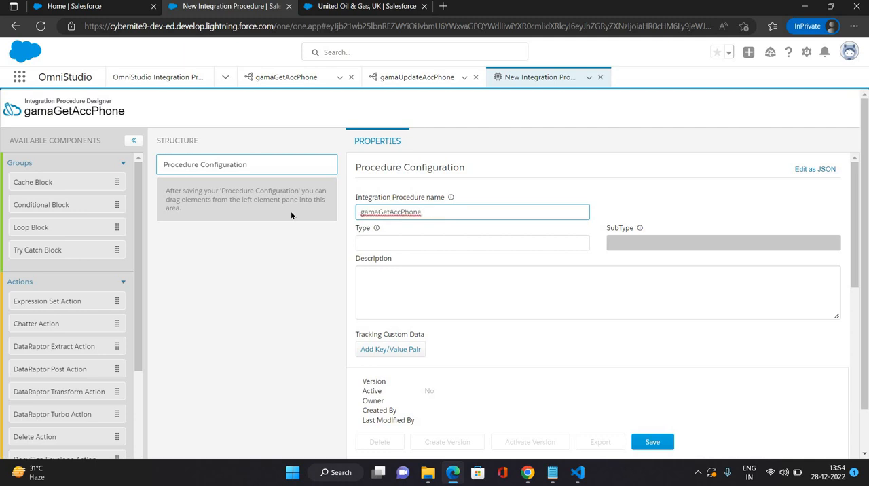
type("_IP")
Step: Set the integration procedure's Type to gama
left_click(376, 245)
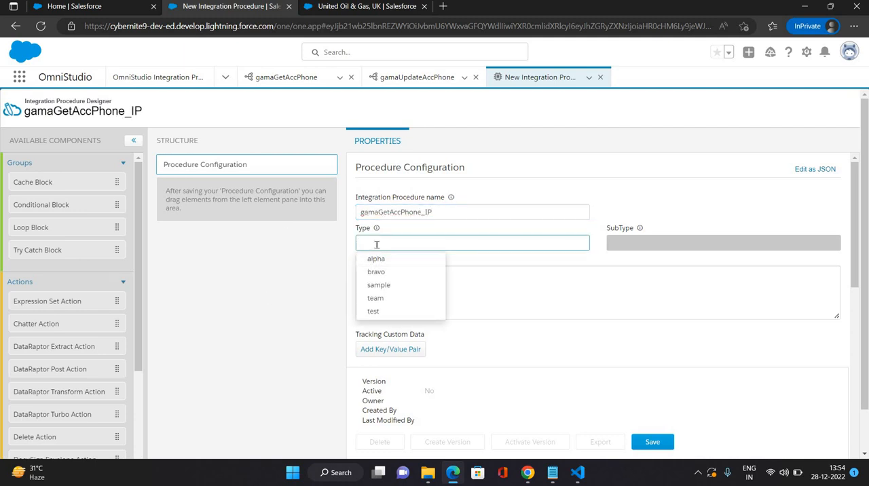
type("GAMA")
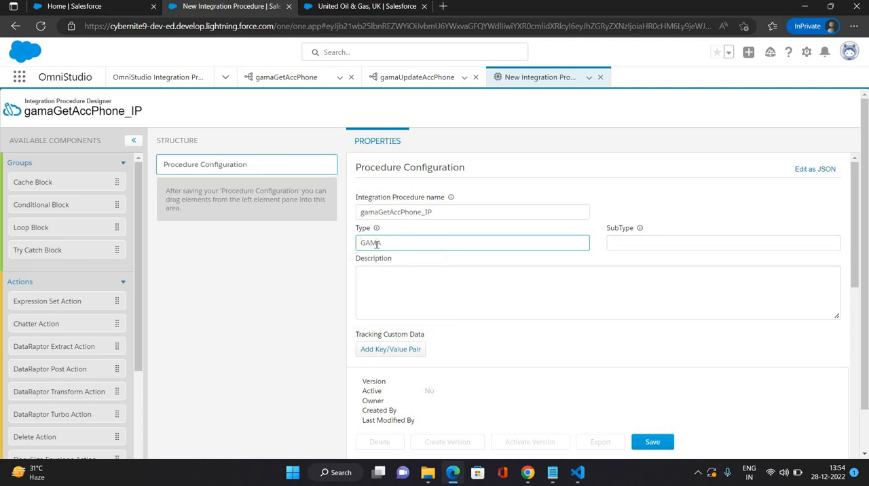
key("BackSpace")
key("BackSpace")
type("gamas")
key("BackSpace")
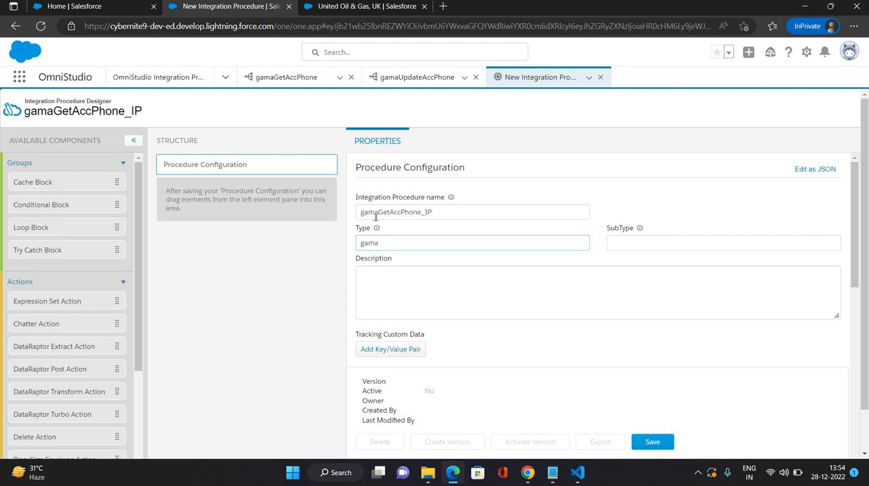
Step: Set the SubType to getAccPhone_IP, reusing the end of the procedure name, and save the integration procedure
left_click_drag(378, 211, 473, 211)
key("ctrl+c")
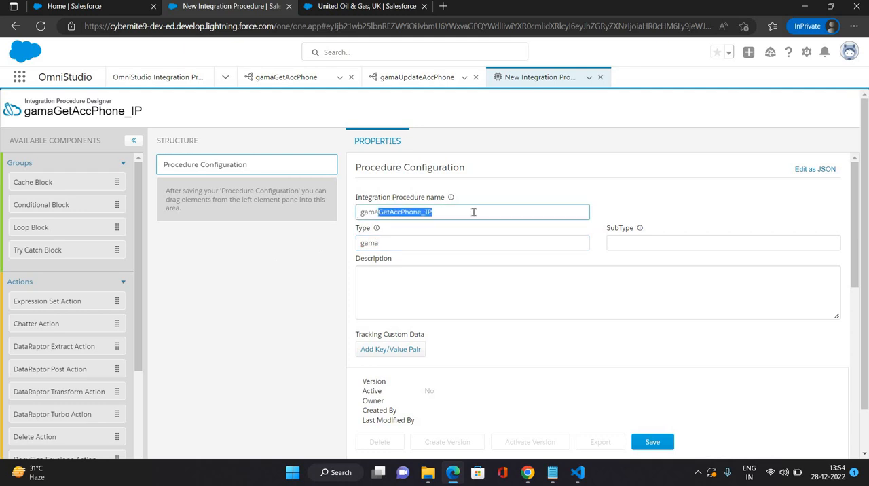
left_click(628, 237)
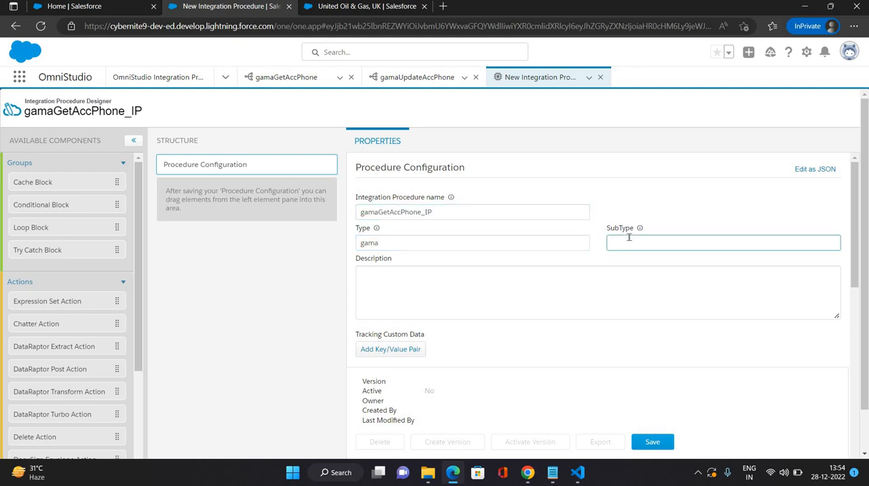
key("ctrl+v")
key("Home")
key("Delete")
type("g")
left_click(232, 275)
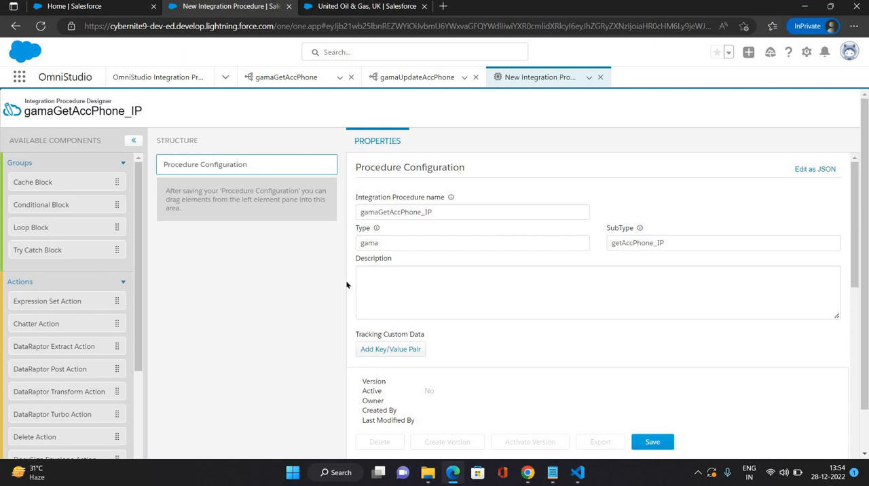
left_click(649, 440)
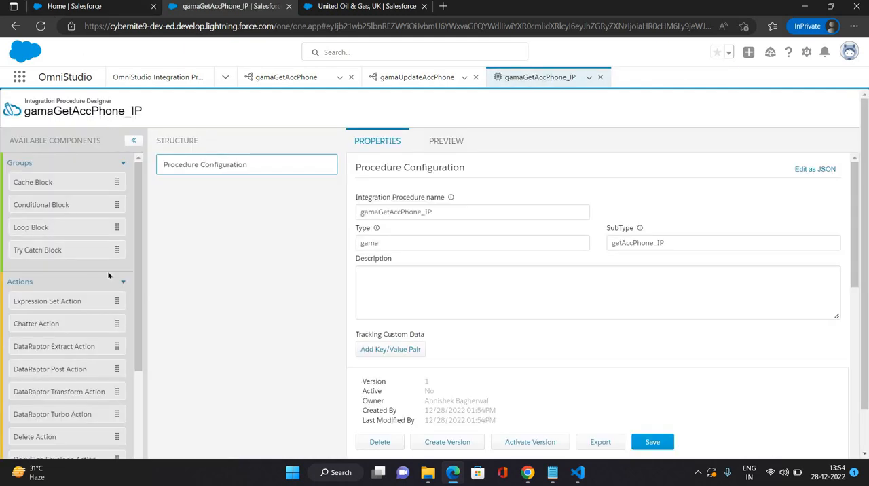
Step: Add a DataRaptor Turbo Action to the procedure structure and set its DataRaptor Interface to gamaGetAccPhone
scroll(108, 275, "down", 3)
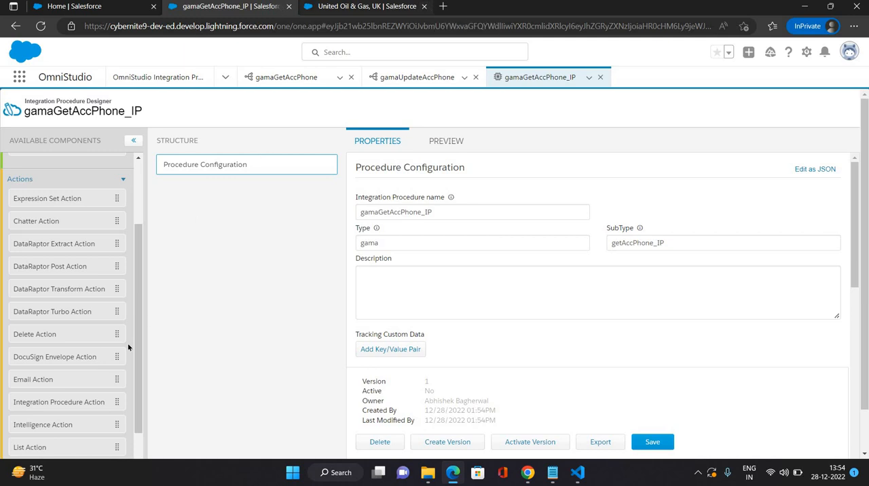
left_click_drag(118, 311, 260, 198)
left_click(396, 242)
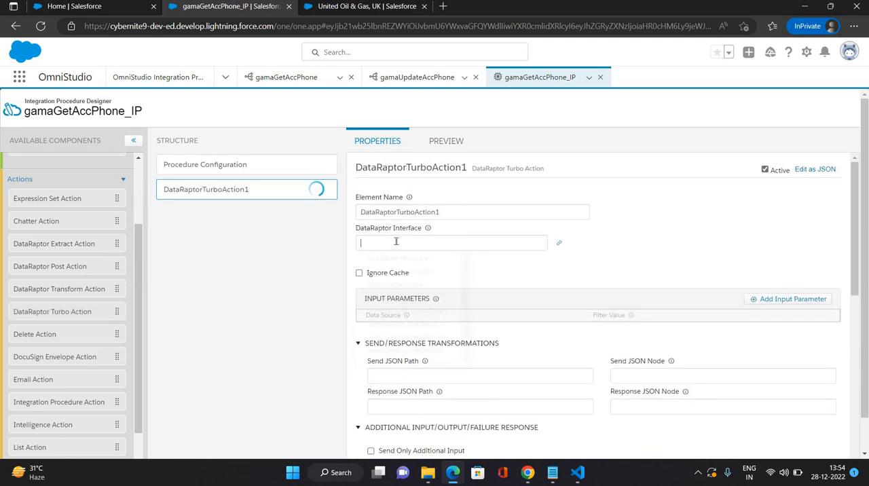
left_click(397, 297)
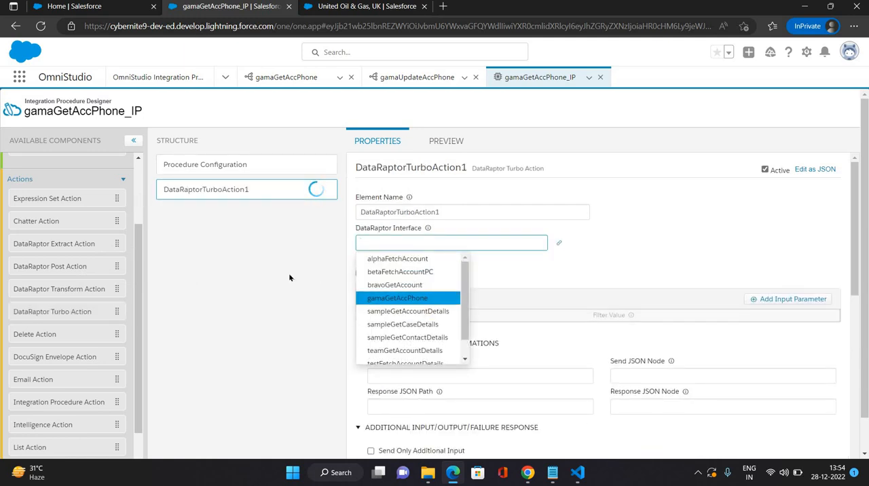
Step: Add an input parameter to the DataRaptor Turbo Action with AccountId as both data source and filter value
left_click(764, 300)
left_click(454, 332)
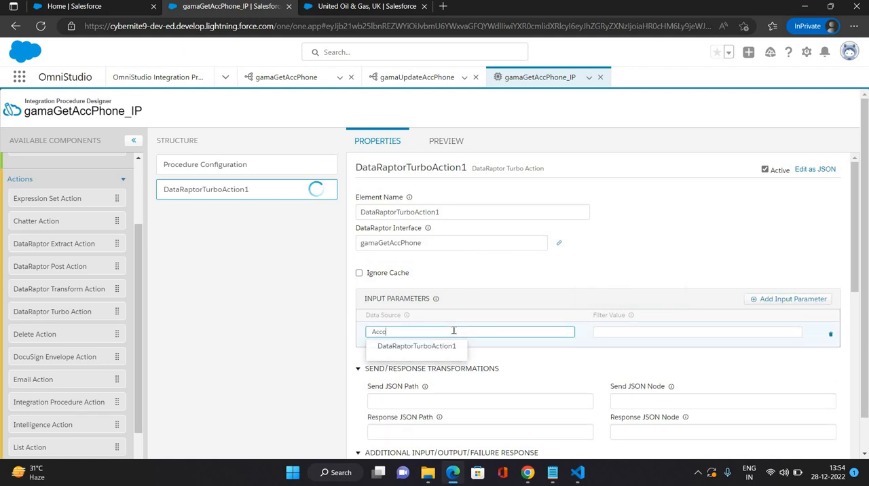
type("AccountId")
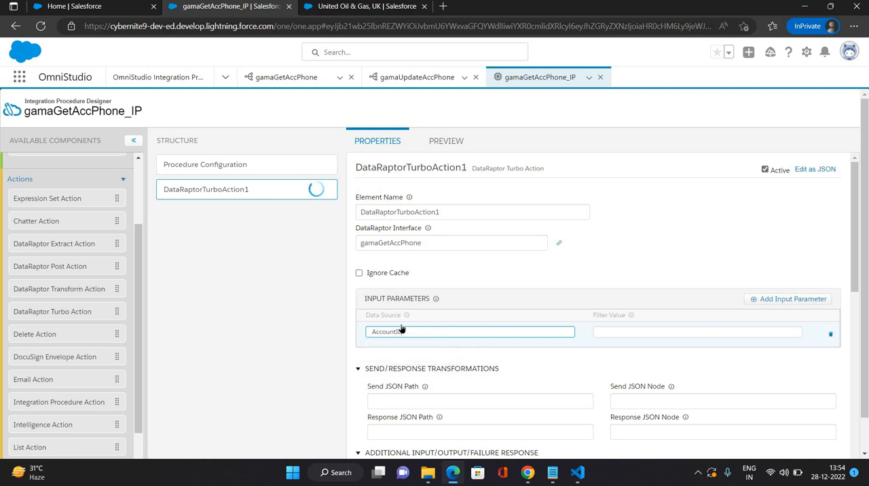
left_click_drag(402, 332, 335, 335)
key("ctrl+c")
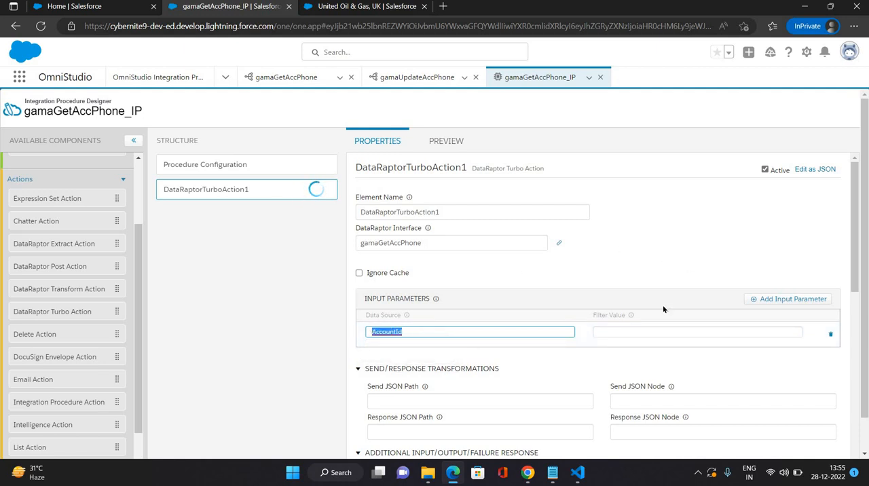
left_click(624, 331)
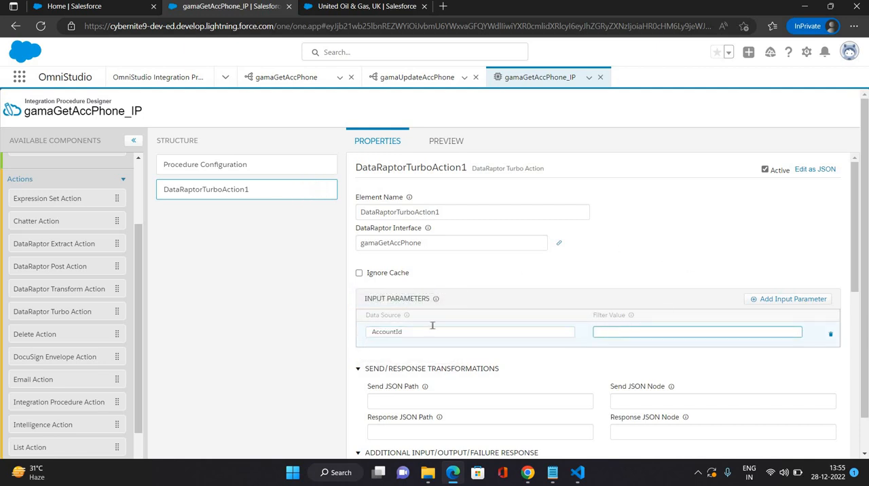
key("ctrl+v")
left_click(249, 296)
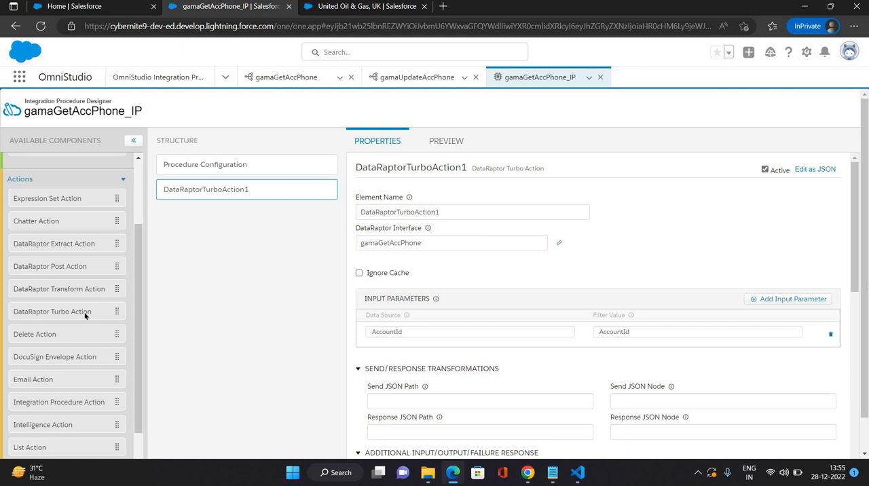
Step: Add a Response Action below the Turbo Action and set its Send JSON Path to DataRaptorTurboAction1
scroll(86, 314, "down", 1)
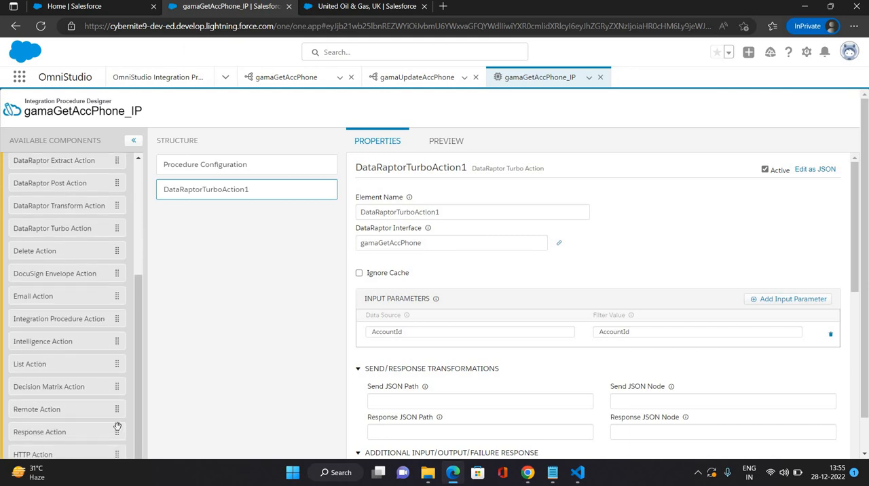
left_click_drag(117, 428, 297, 233)
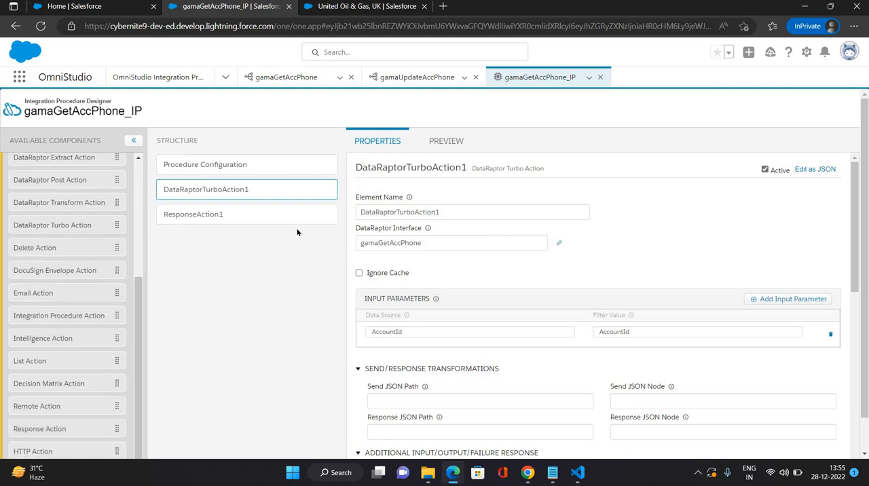
left_click(214, 190)
left_click_drag(441, 212, 359, 212)
key("ctrl+c")
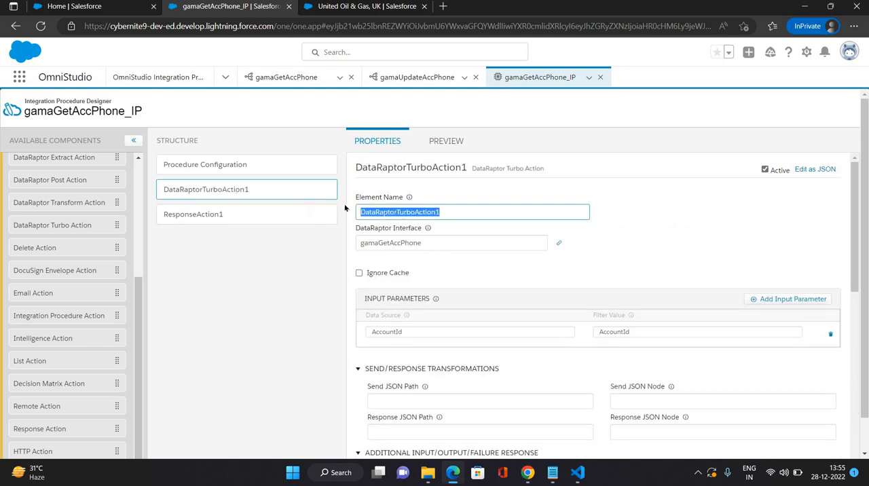
left_click(188, 219)
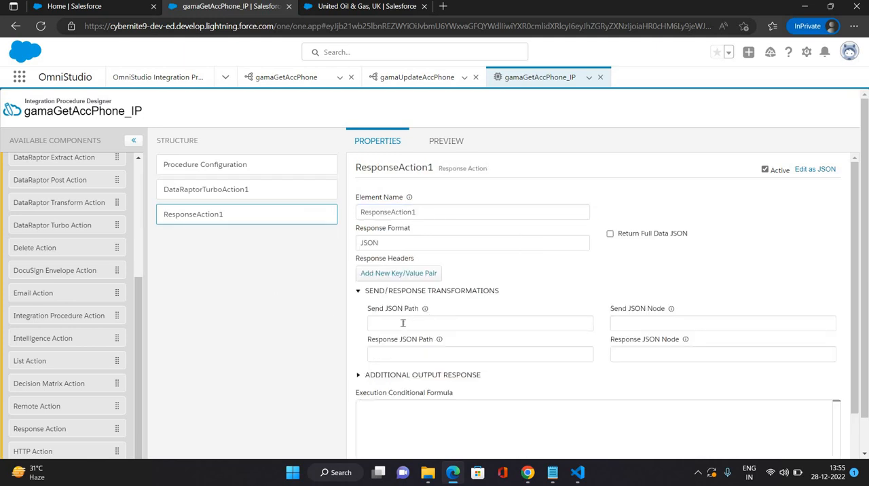
left_click(402, 323)
key("ctrl+v")
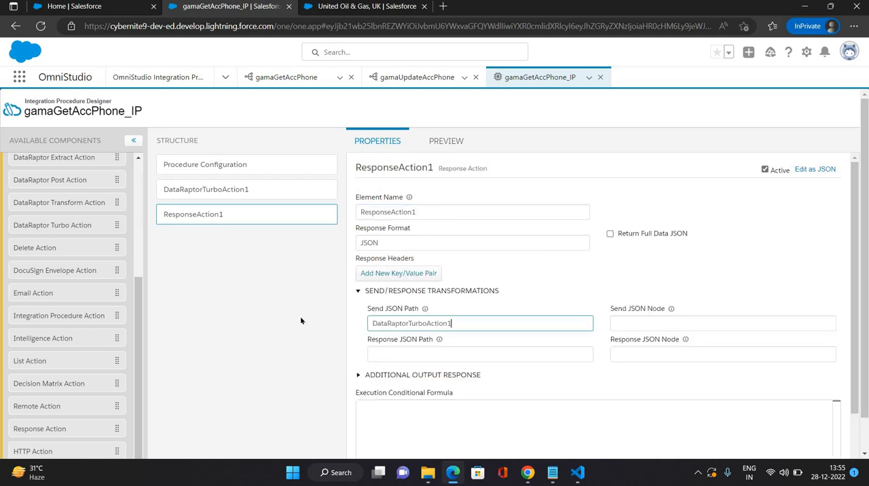
left_click(426, 202)
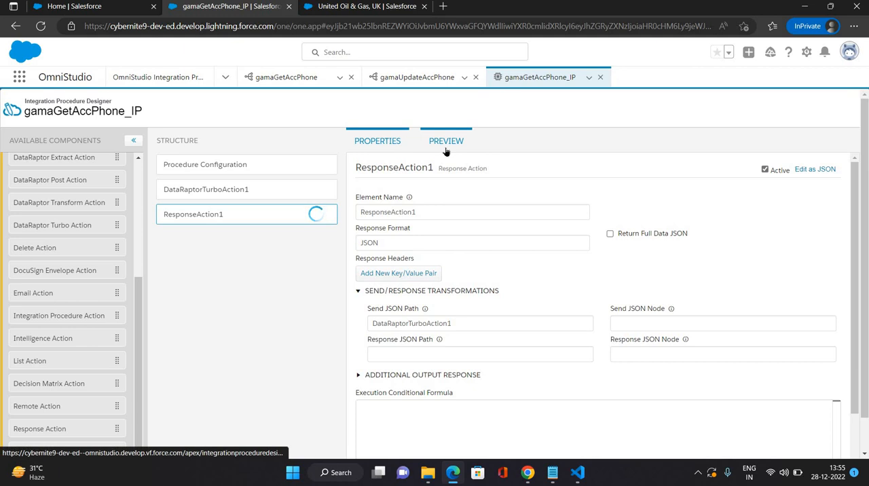
Step: Open the procedure's preview and add an input parameter with the key AccounrtId
left_click(445, 142)
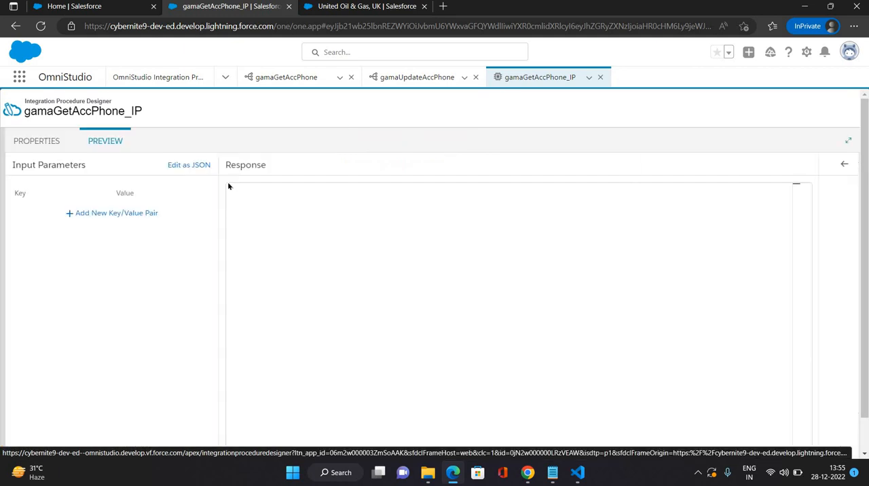
left_click(96, 209)
left_click(48, 211)
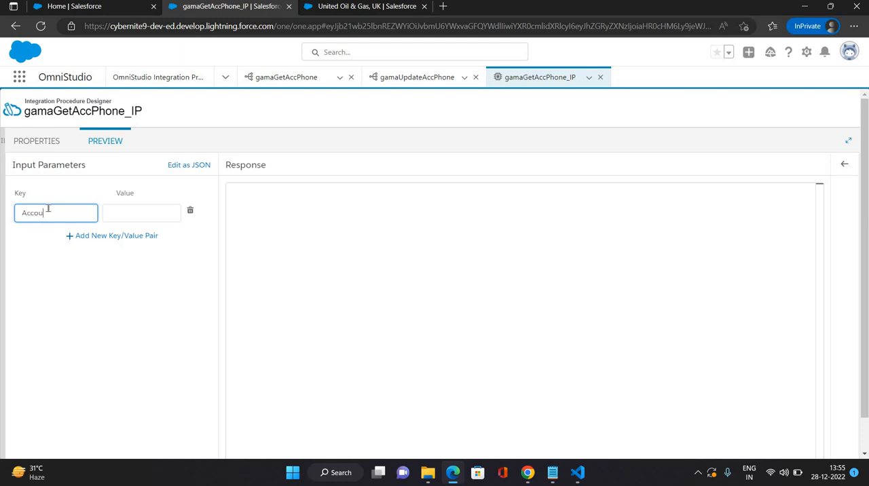
type("AccountId")
left_click(42, 216)
type("t")
key("Tab")
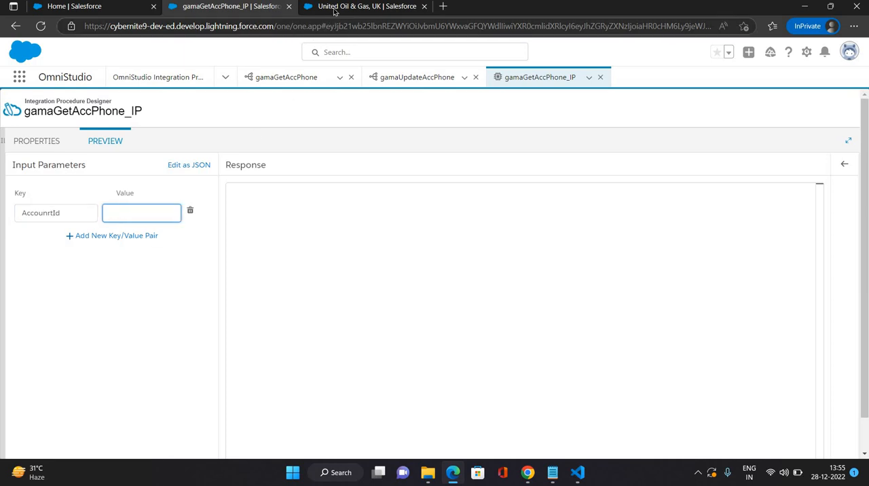
Step: Copy the record ID from the United Oil & Gas, UK account's URL and paste it as the preview parameter's value
left_click(330, 25)
key("ctrl+Tab")
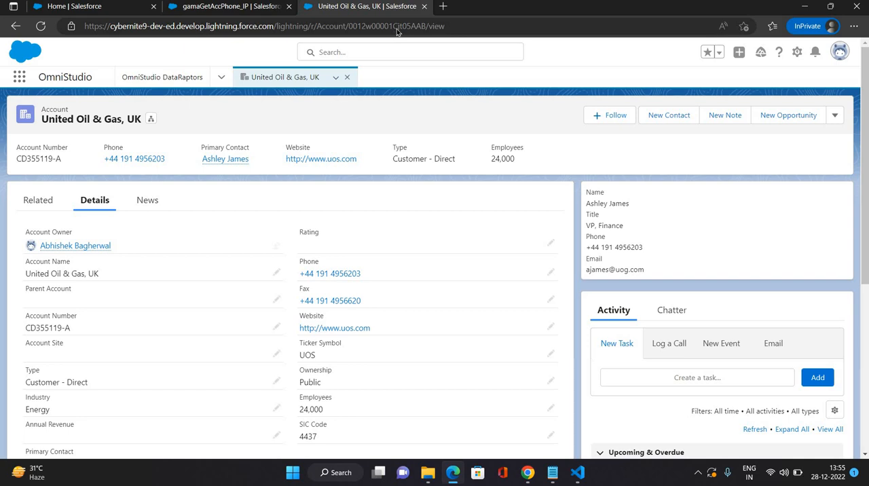
double_click(397, 28)
key("ctrl+c")
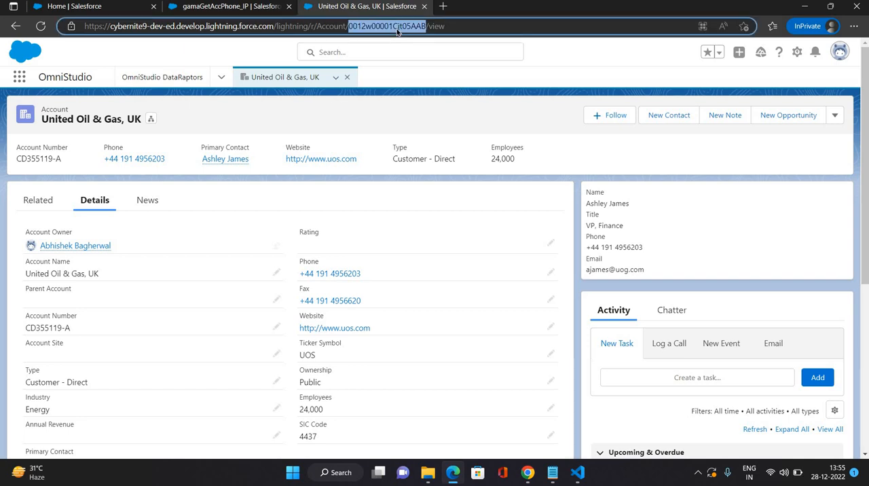
left_click(211, 8)
left_click(135, 212)
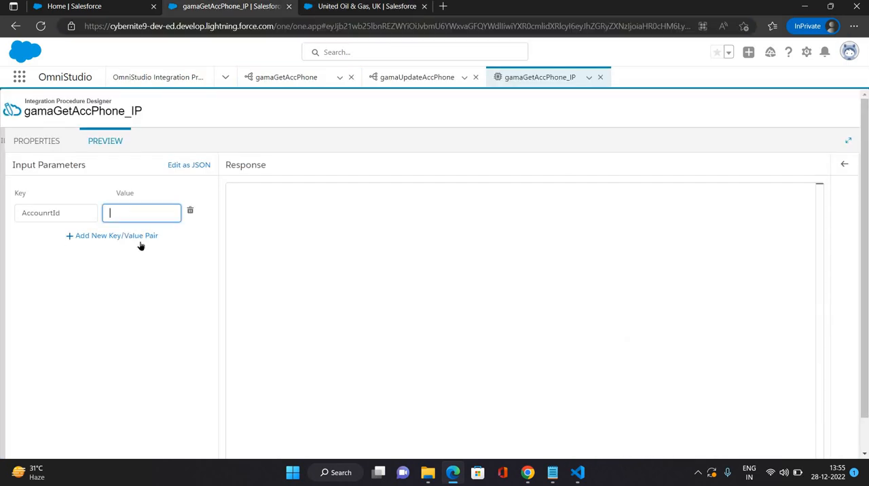
key("ctrl+v")
Step: Execute the integration procedure preview and examine the response and the full debug log
scroll(174, 451, "down", 1)
left_click(187, 442)
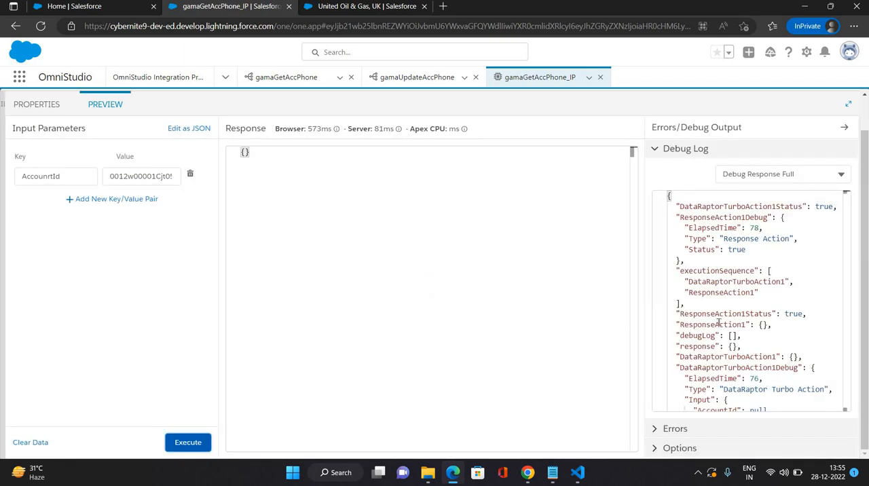
scroll(719, 322, "down", 5)
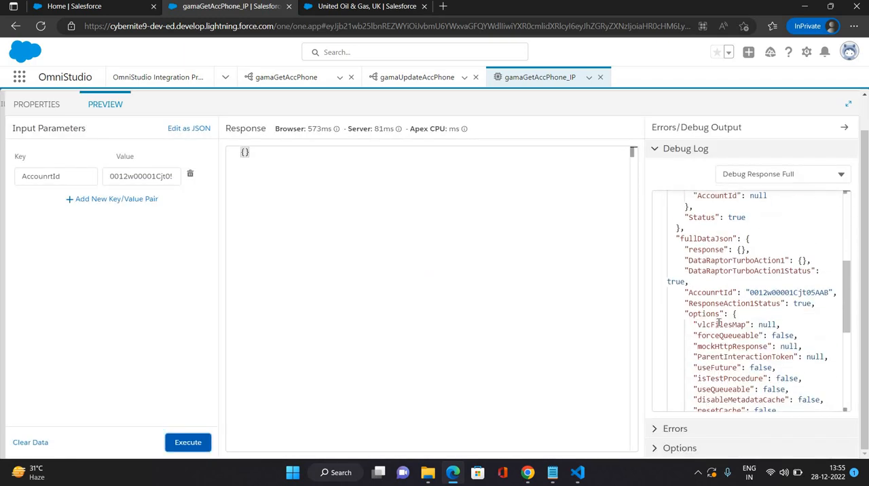
scroll(718, 323, "down", 5)
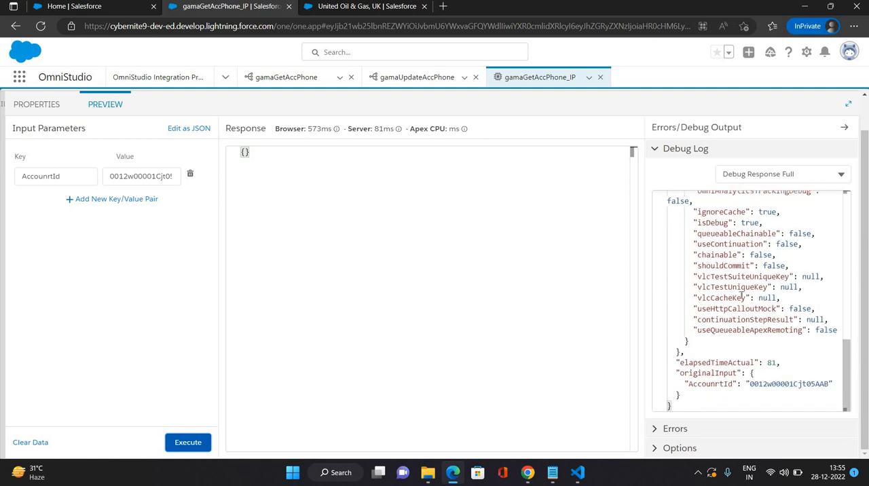
scroll(741, 293, "up", 10)
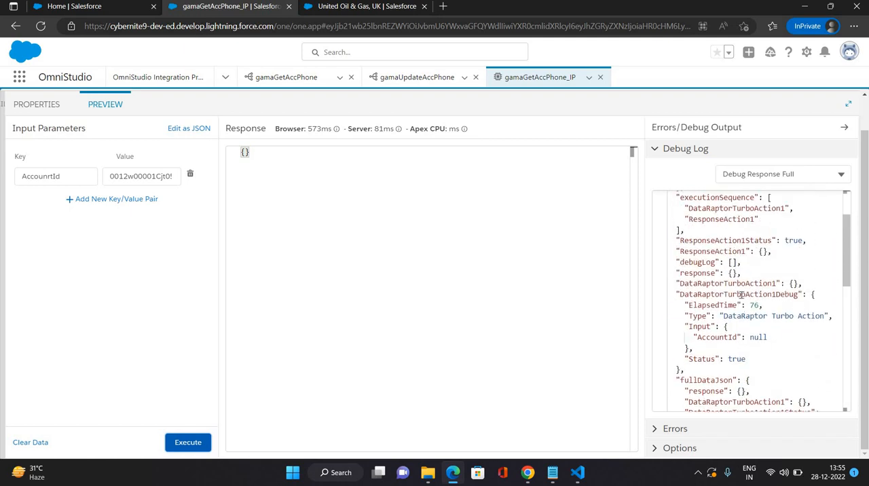
scroll(741, 294, "up", 3)
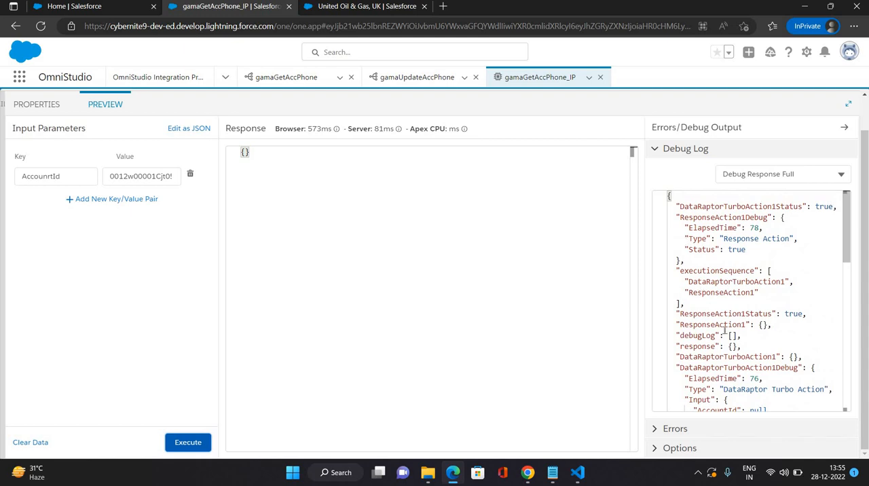
scroll(726, 331, "down", 1)
scroll(726, 330, "up", 1)
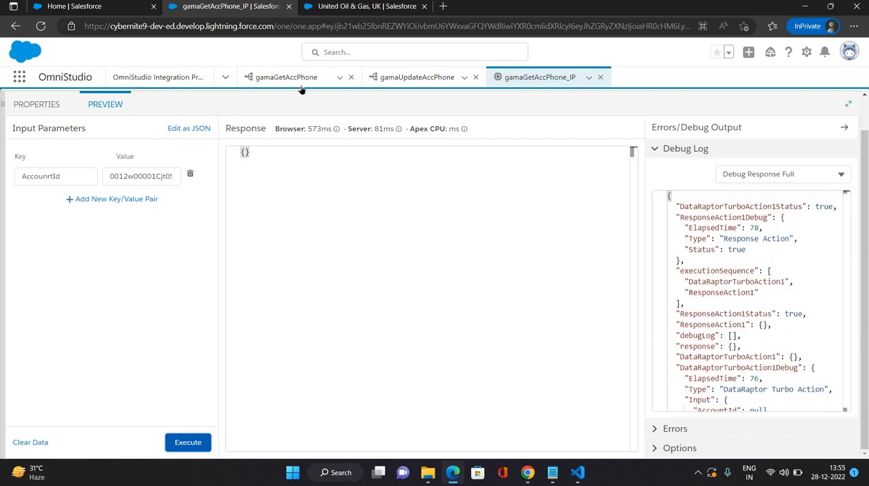
Step: Open the preview of the gamaGetAccPhone DataRaptor and switch its input parameters from JSON to key/value entry
left_click(286, 77)
left_click(126, 173)
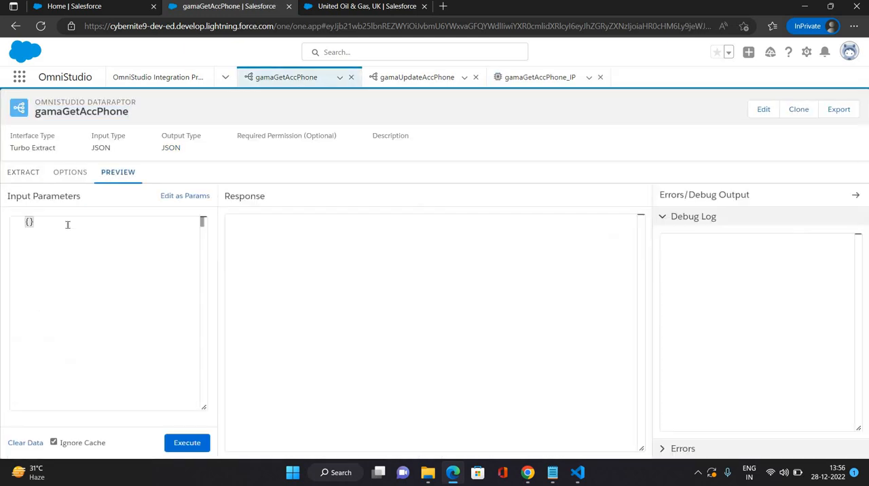
left_click(67, 224)
left_click(182, 195)
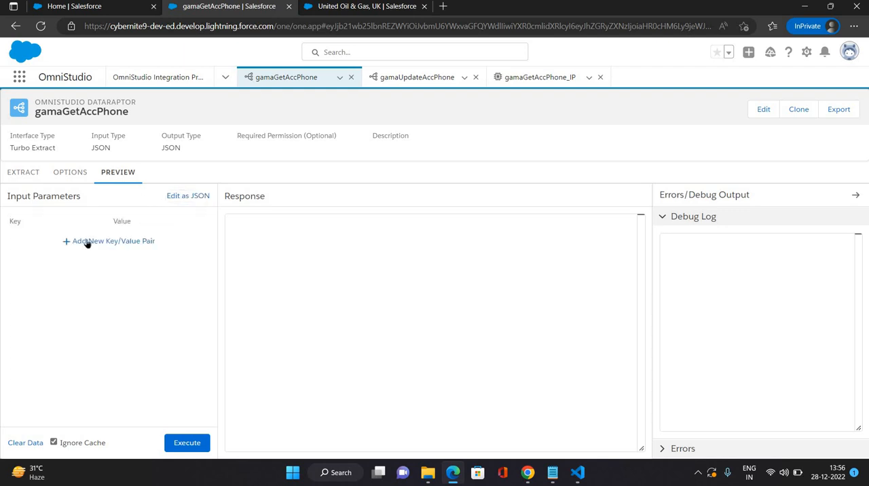
Step: Add an AccountId input parameter with the copied record ID as its value and execute the gamaGetAccPhone DataRaptor preview
left_click(111, 243)
left_click(111, 244)
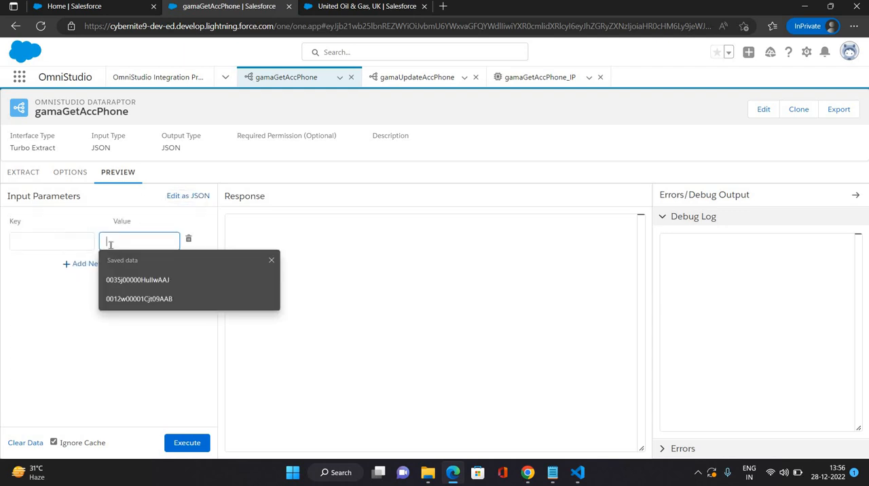
key("ctrl+v")
left_click(54, 239)
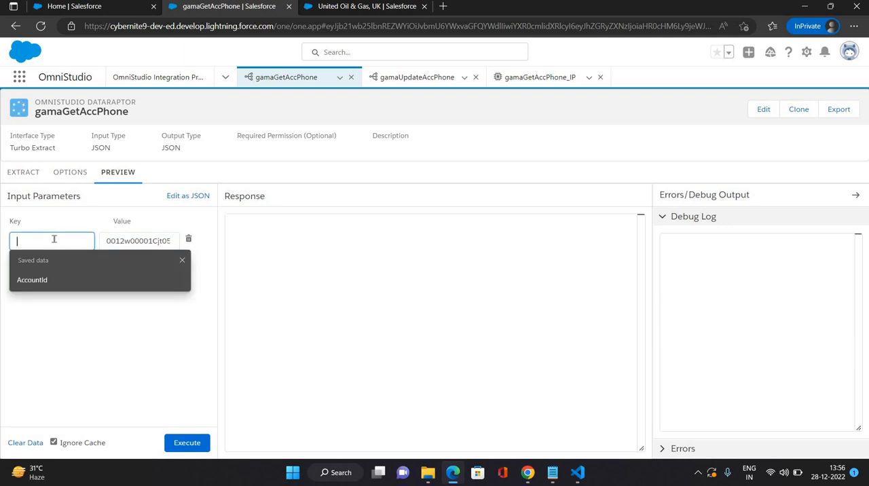
left_click(38, 279)
left_click(183, 442)
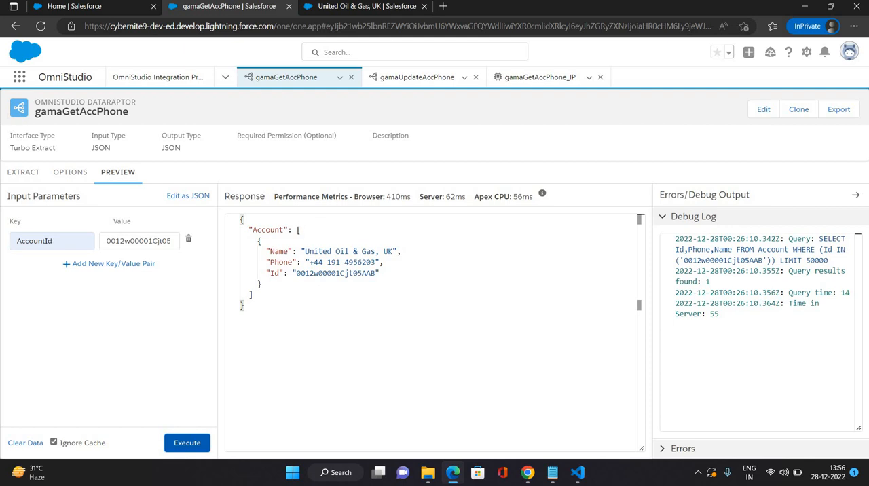
Step: Check DataRaptorTurboAction1's input parameters in gamaGetAccPhone_IP against the gamaGetAccPhone DataRaptor preview
left_click(527, 80)
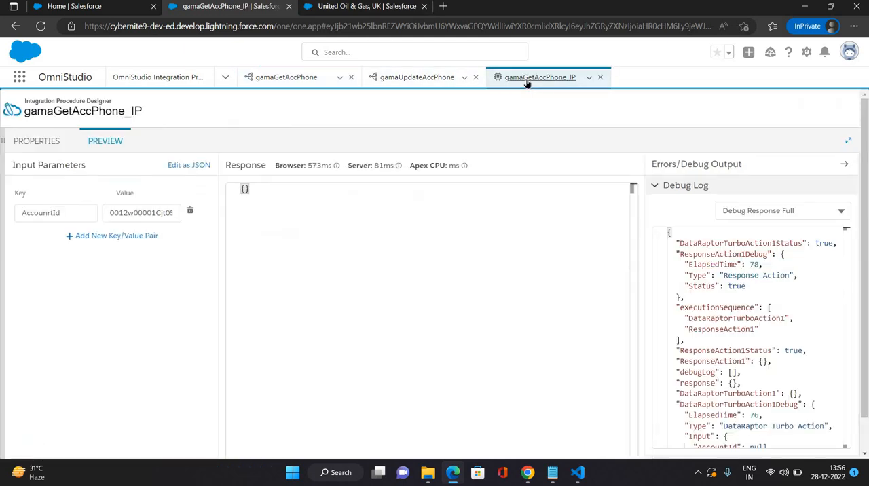
left_click(35, 143)
left_click(227, 192)
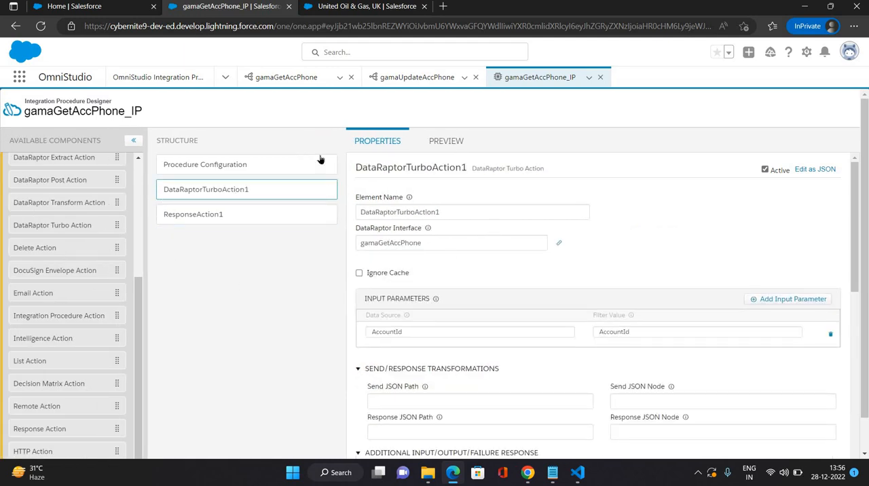
left_click(288, 79)
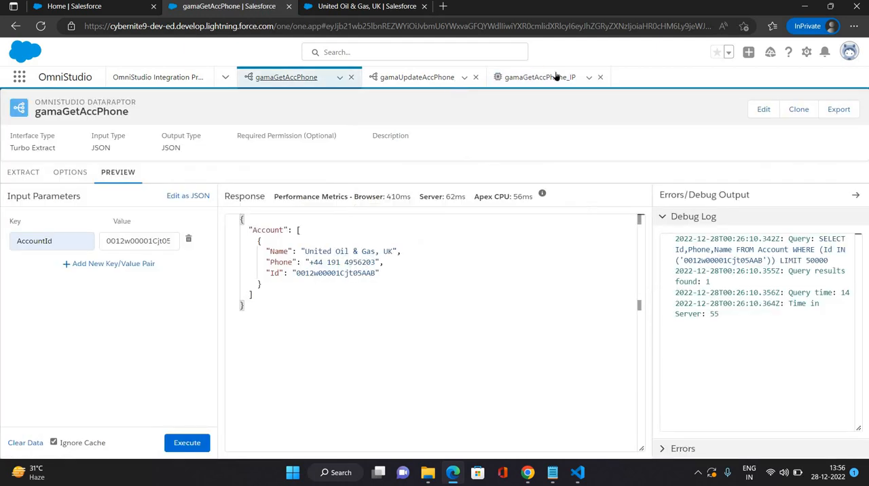
left_click(550, 78)
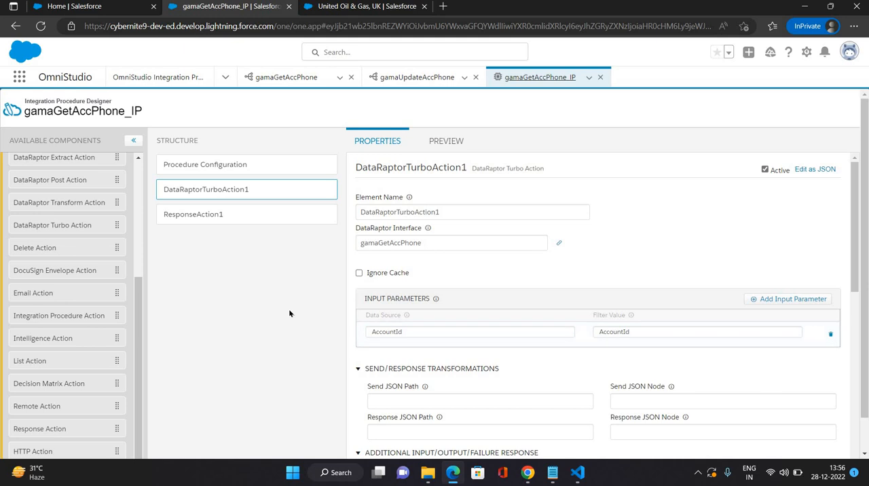
scroll(288, 311, "down", 1)
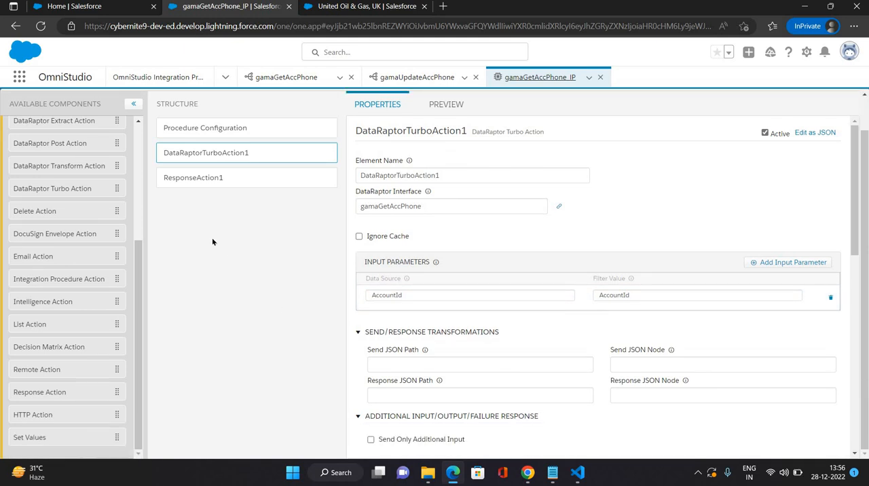
scroll(213, 243, "up", 1)
Step: Clear ResponseAction1's Send JSON Path and set its Response JSON Path to DataRaptorTurboAction1
left_click(184, 216)
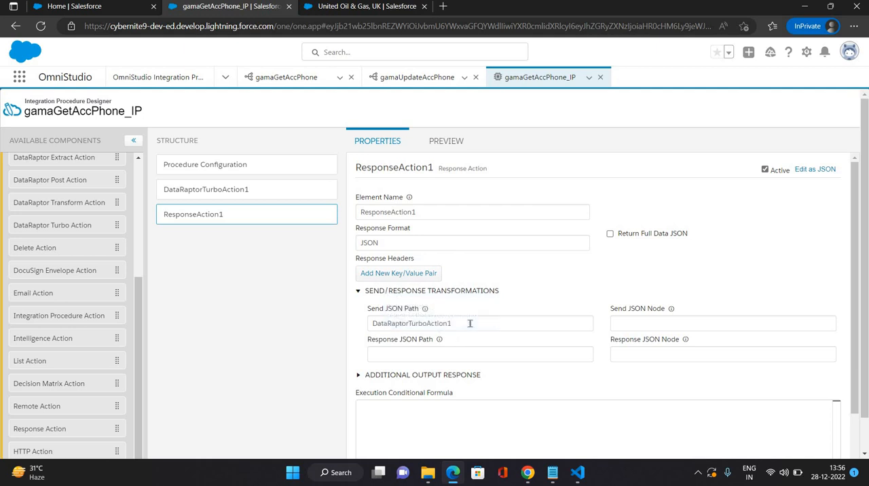
left_click_drag(454, 324, 327, 315)
key("ctrl+c")
key("BackSpace")
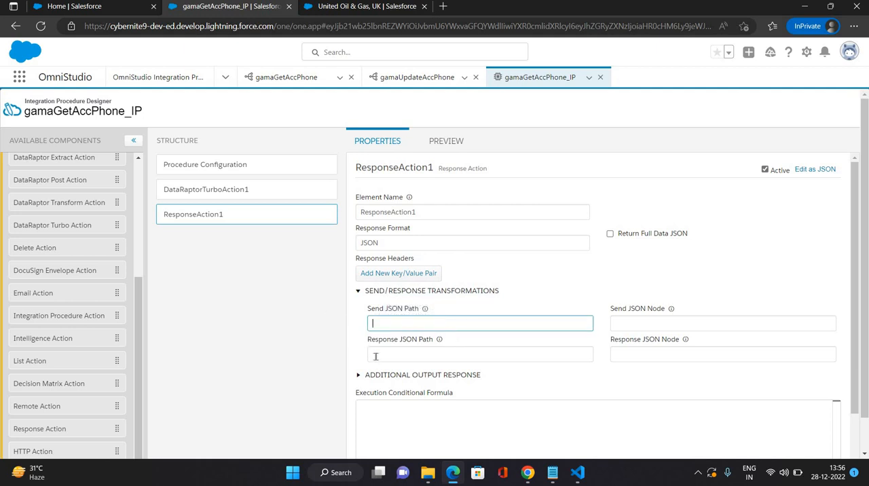
left_click(376, 357)
type("0012w00001Cjt05AAB")
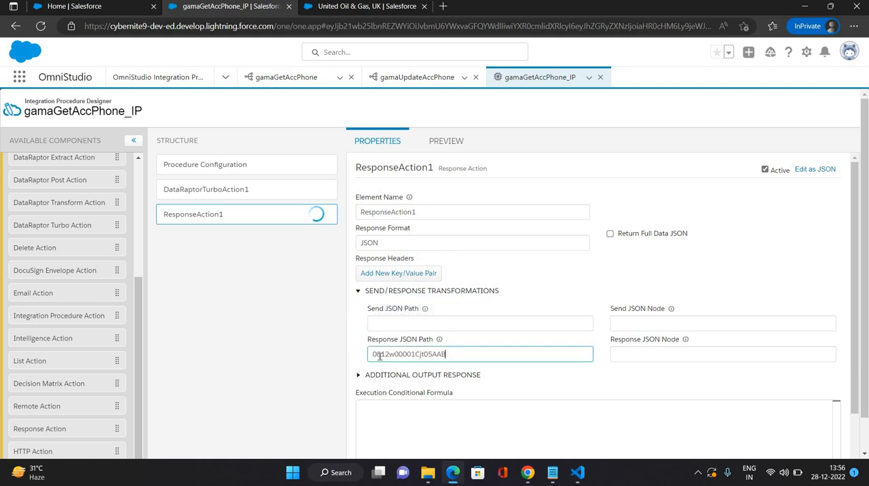
key("ctrl+z")
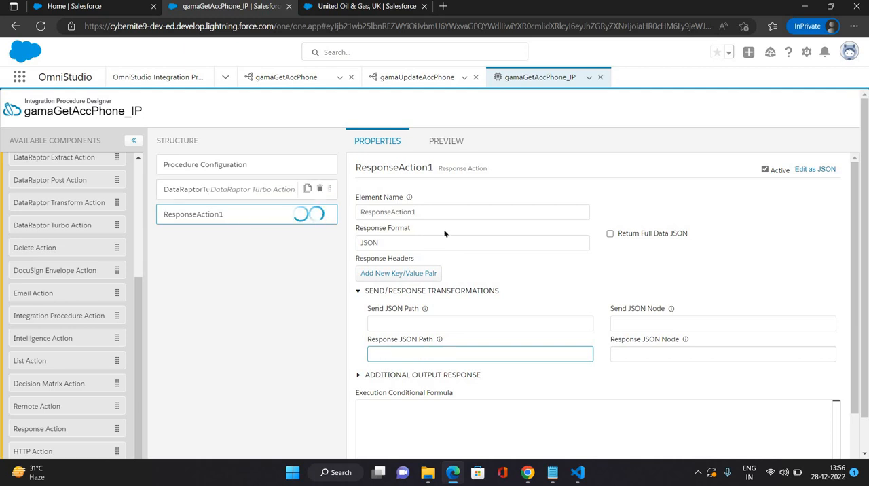
left_click(210, 190)
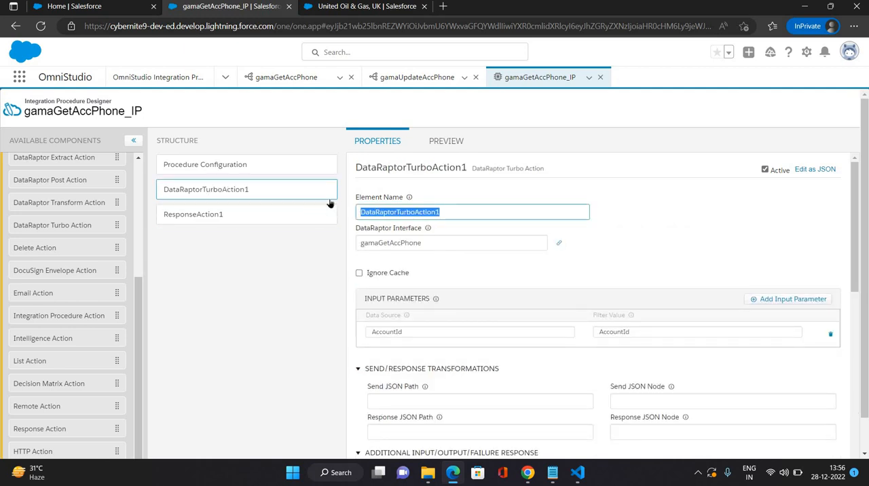
left_click(197, 214)
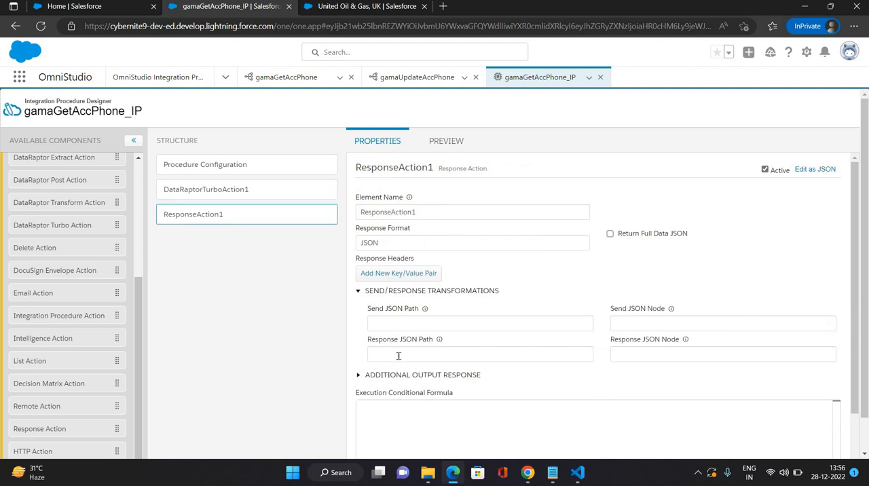
left_click(398, 356)
key("ctrl+v")
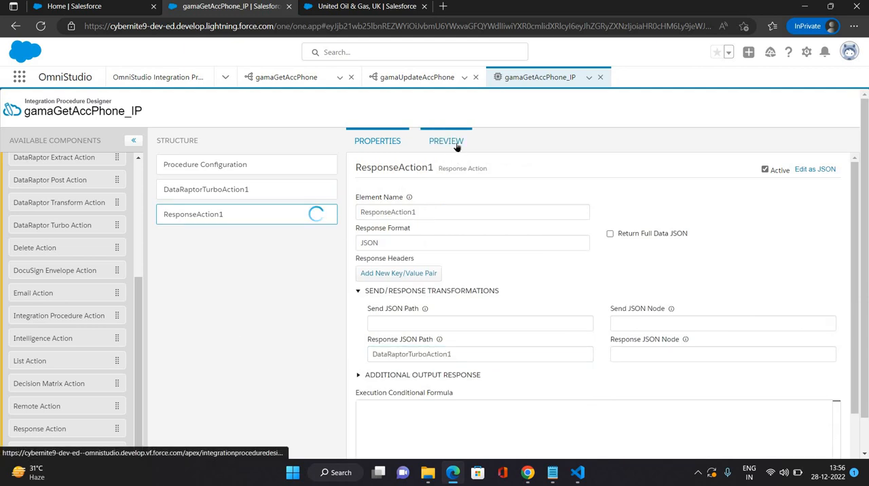
Step: Execute the gamaGetAccPhone_IP preview again and look through the response and the full debug log
left_click(455, 144)
scroll(189, 442, "down", 1)
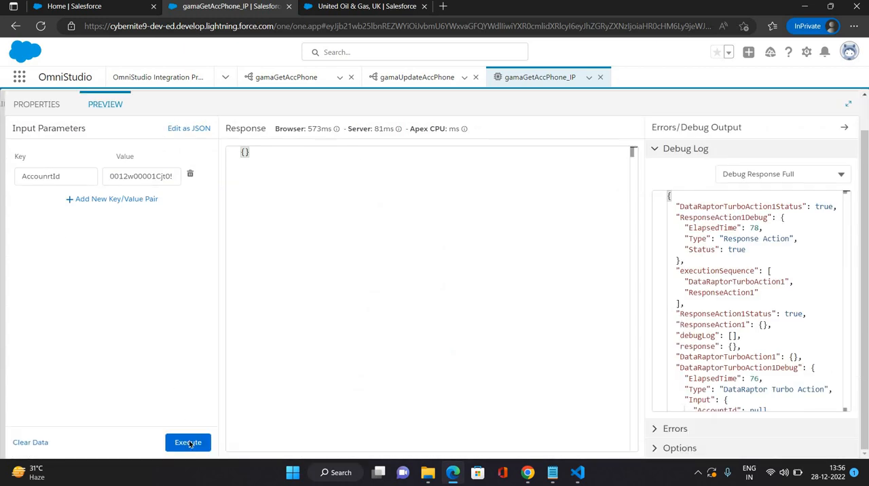
left_click(188, 443)
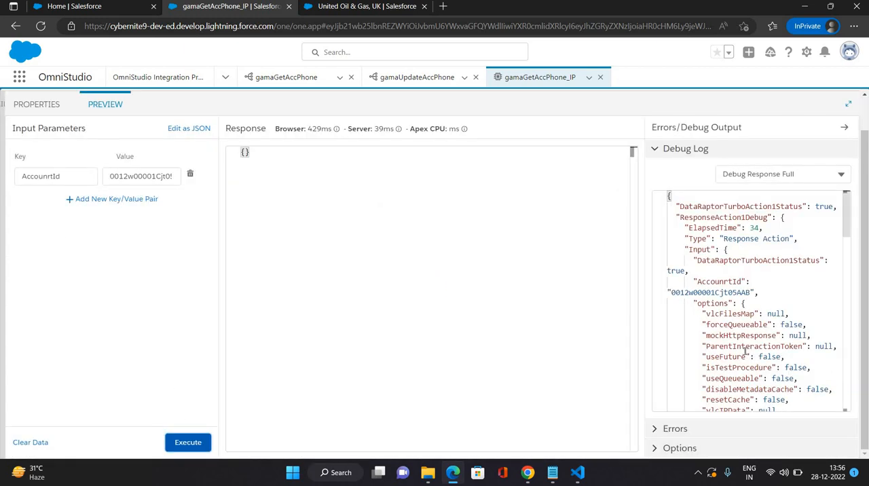
scroll(745, 352, "down", 5)
scroll(745, 352, "down", 2)
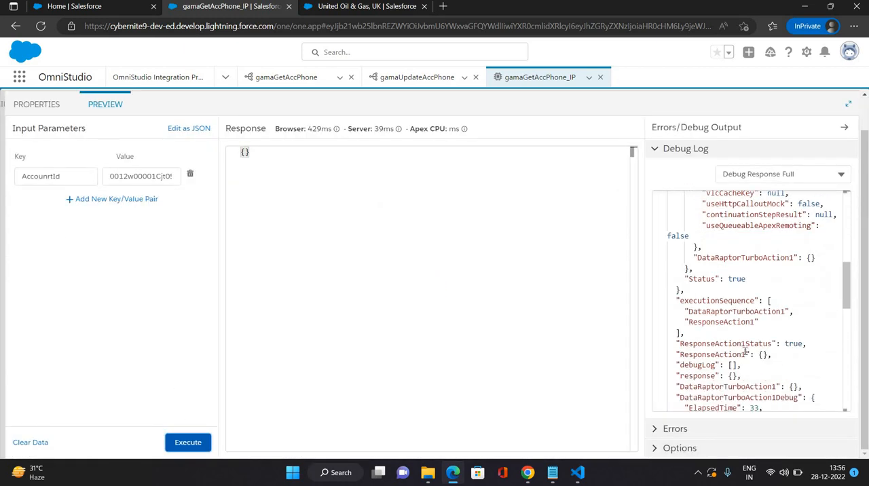
scroll(745, 352, "down", 3)
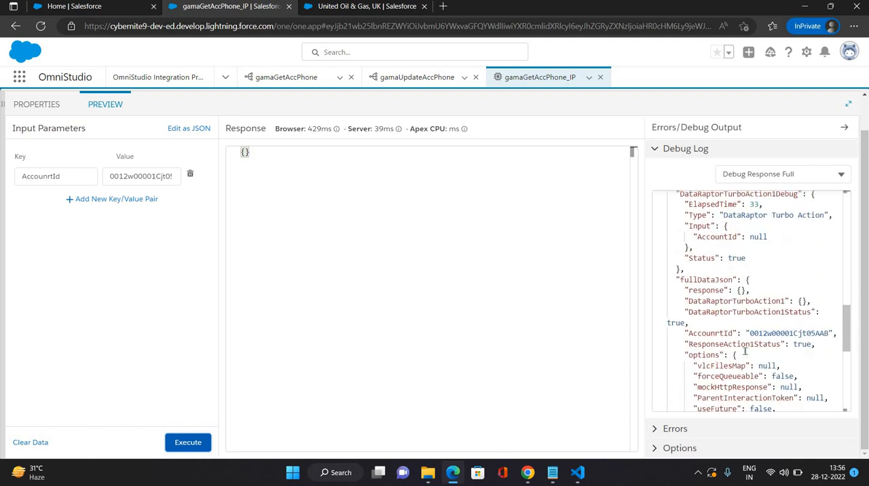
scroll(745, 352, "down", 1)
scroll(744, 352, "down", 6)
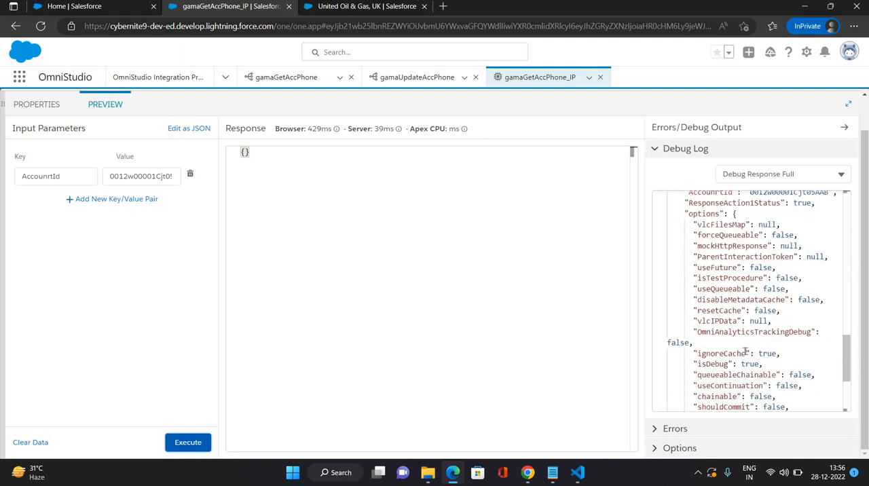
scroll(745, 351, "up", 5)
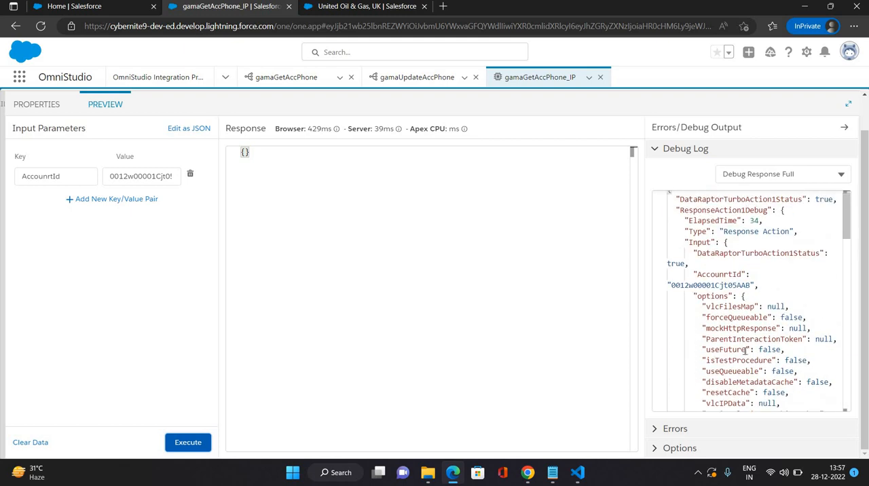
scroll(752, 258, "up", 1)
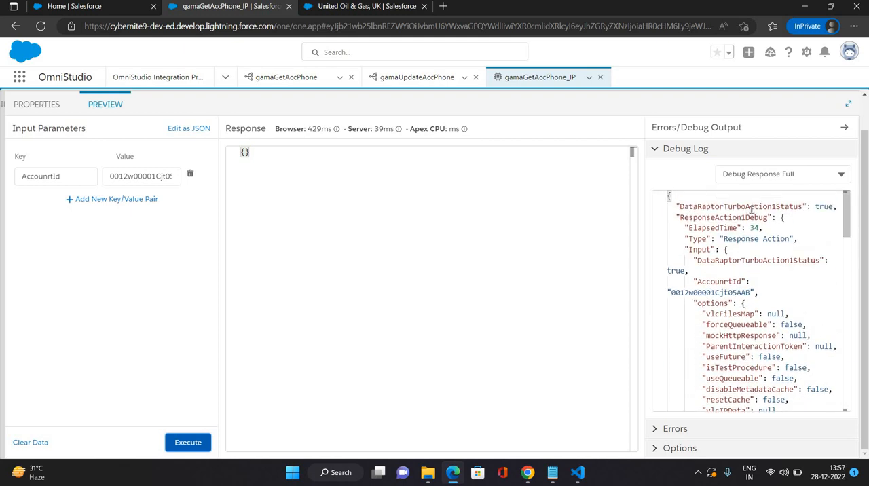
Step: Examine the debug log's DataRaptorTurboAction1 status, the passed account ID, the turbo action's input and the full data JSON
double_click(740, 205)
scroll(775, 271, "down", 2)
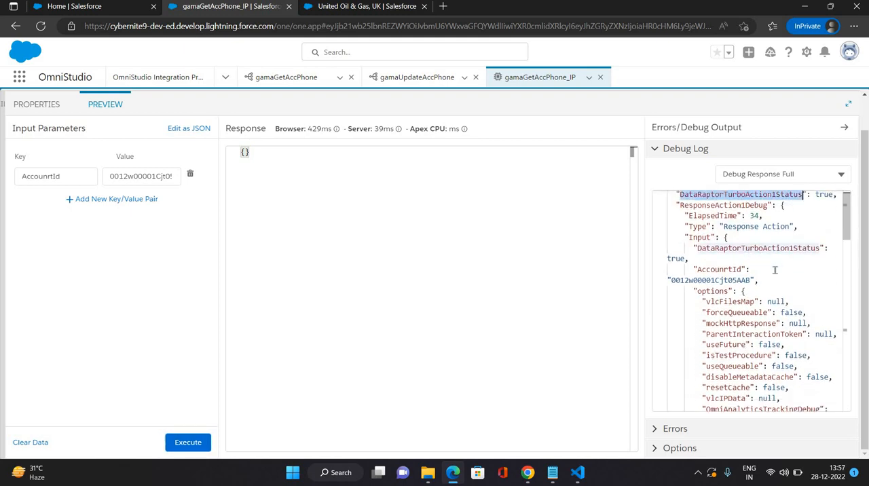
double_click(728, 245)
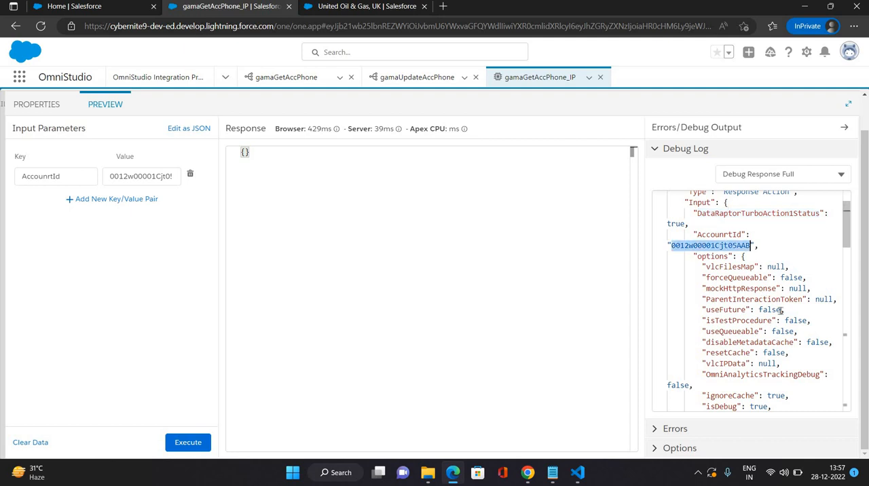
scroll(781, 310, "down", 8)
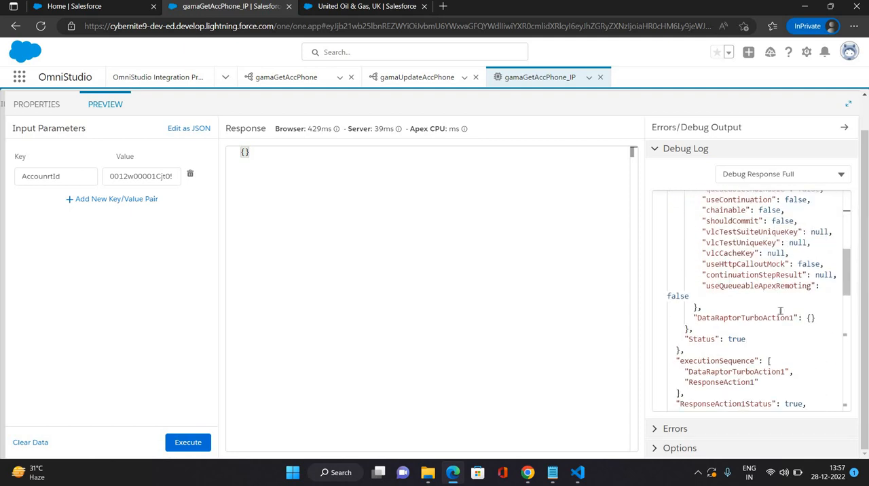
scroll(781, 310, "down", 3)
scroll(781, 310, "down", 2)
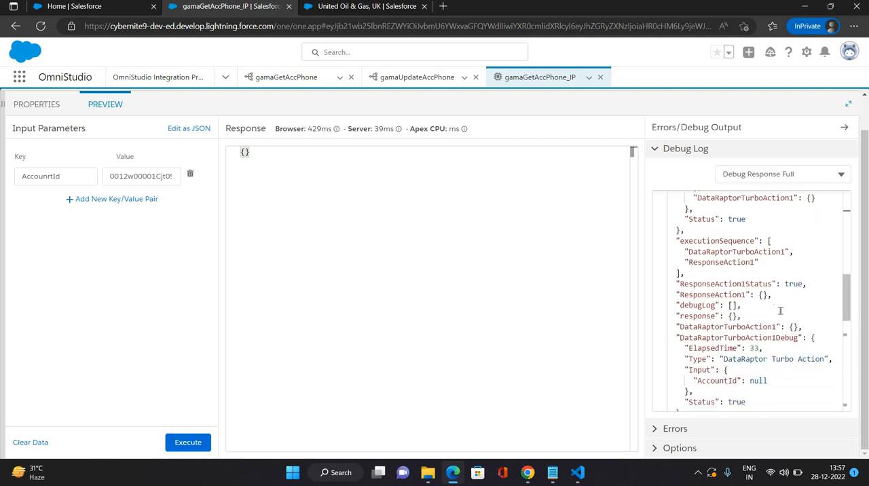
scroll(768, 347, "down", 2)
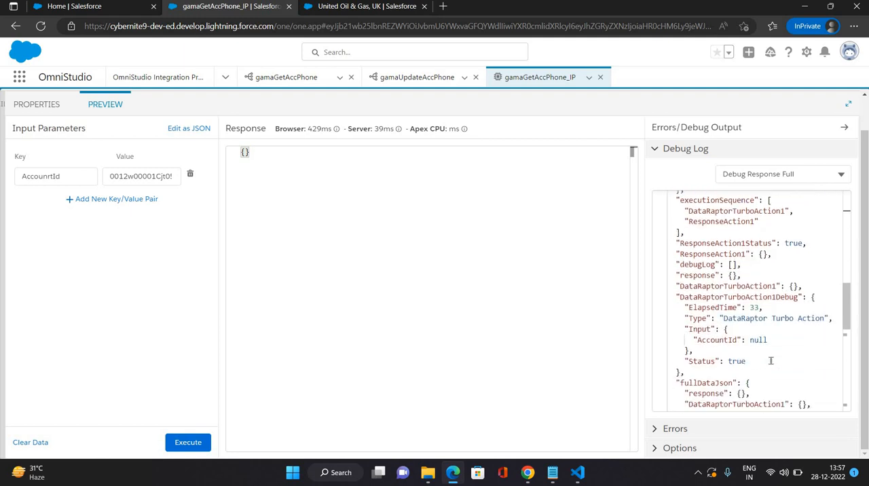
scroll(771, 361, "down", 7)
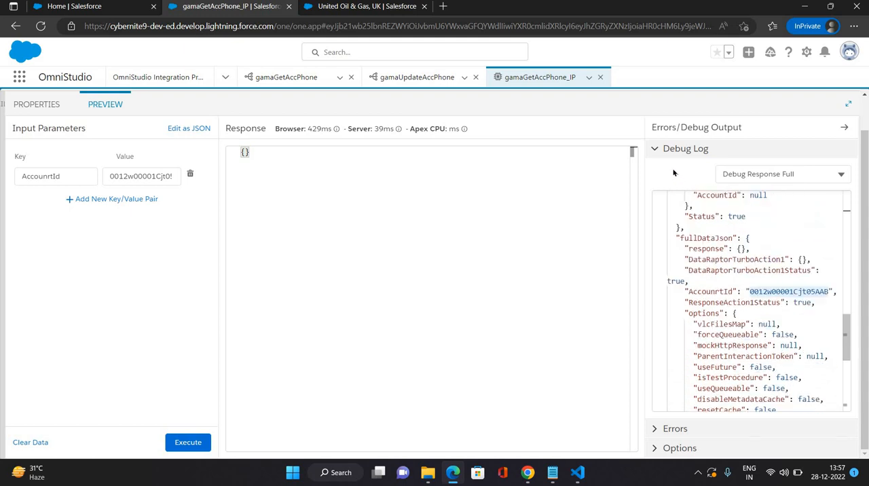
left_click(654, 150)
left_click(654, 150)
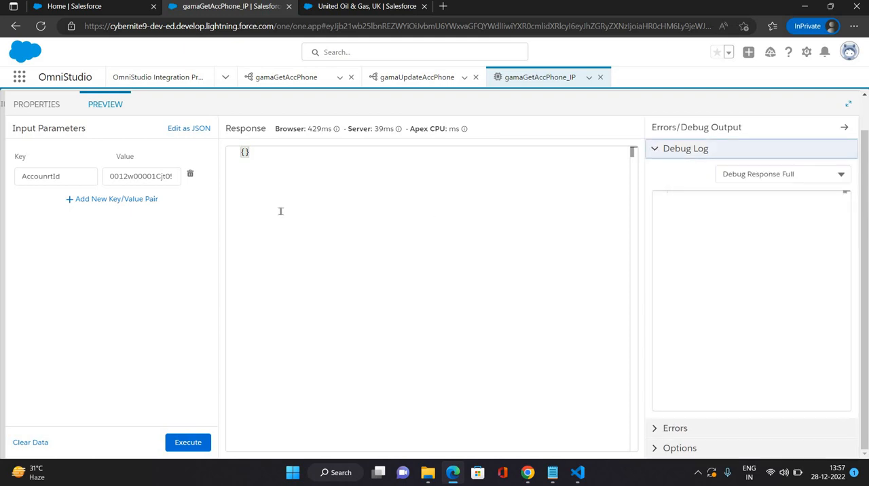
Step: Return to the integration procedure's properties and save it from the Procedure Configuration
left_click(31, 107)
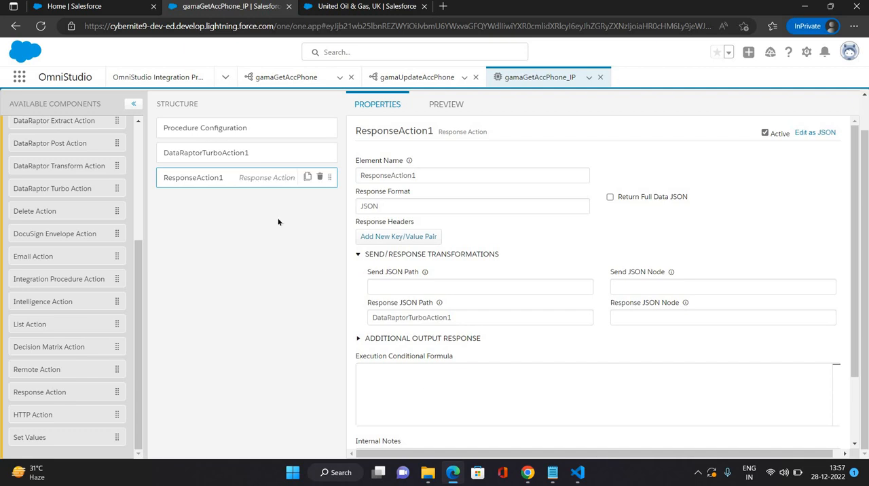
left_click(650, 445)
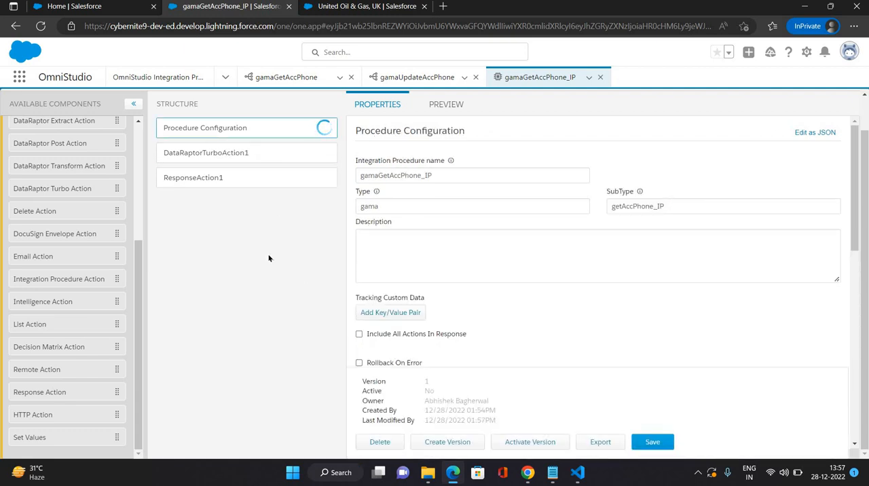
left_click(191, 157)
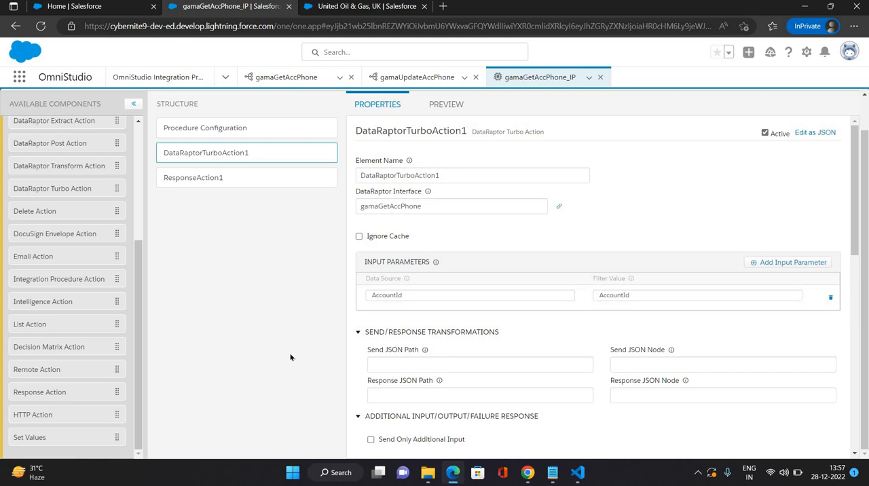
left_click(411, 364)
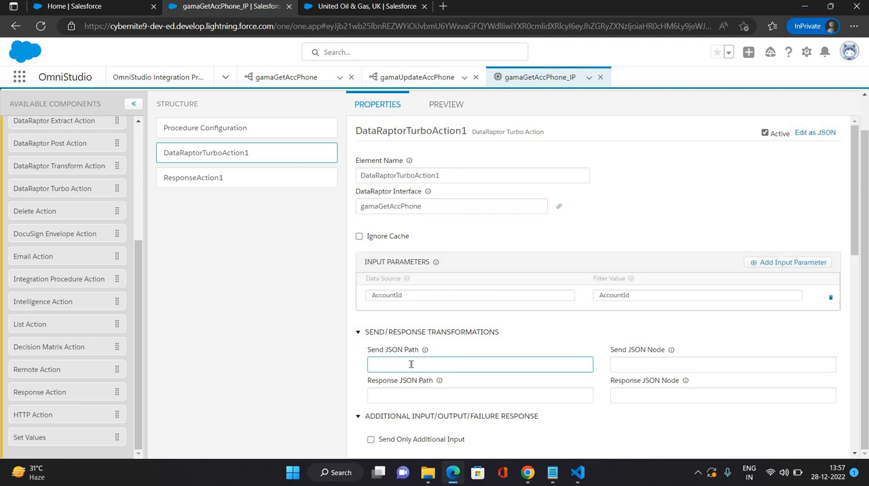
type("Ac")
key("BackSpace")
key("BackSpace")
left_click(392, 395)
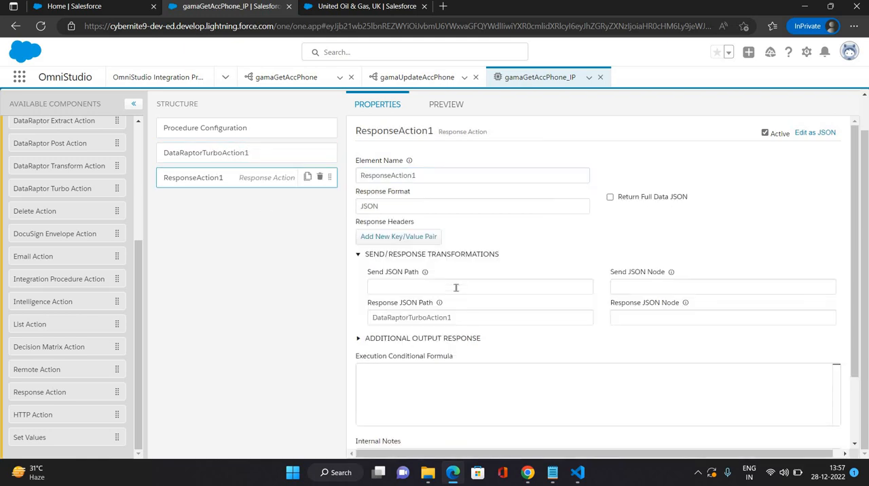
Step: Set ResponseAction1's Send JSON Path to DataRaptorTurboAction1
left_click(455, 286)
type("DataRaptorTurboAction1")
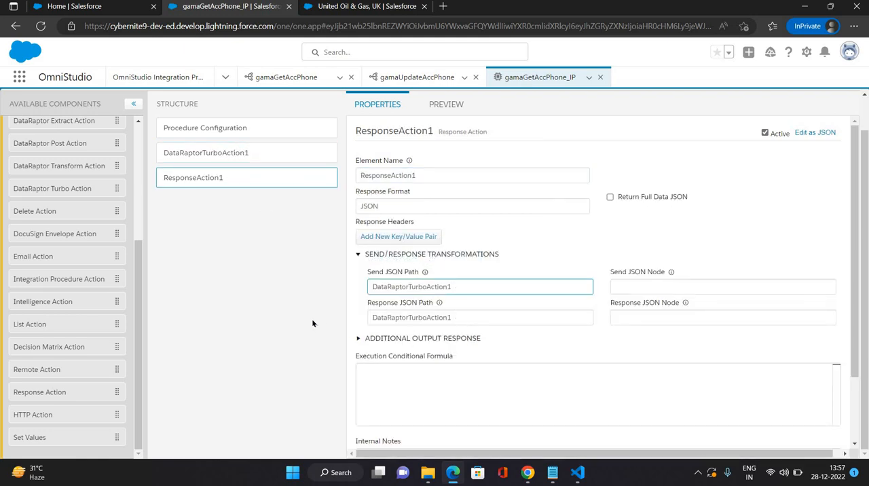
Step: Clear ResponseAction1's Response JSON Path and save the integration procedure from the Procedure Configuration
key("Tab")
key("BackSpace")
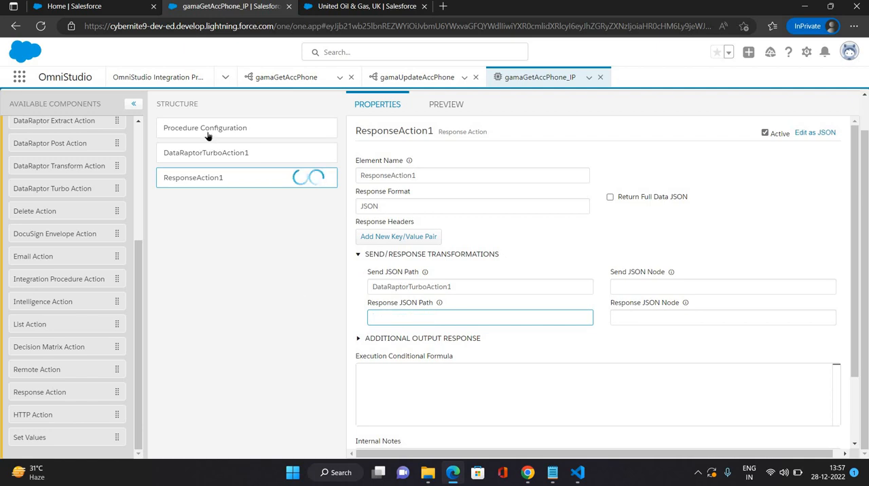
left_click(207, 129)
left_click(651, 443)
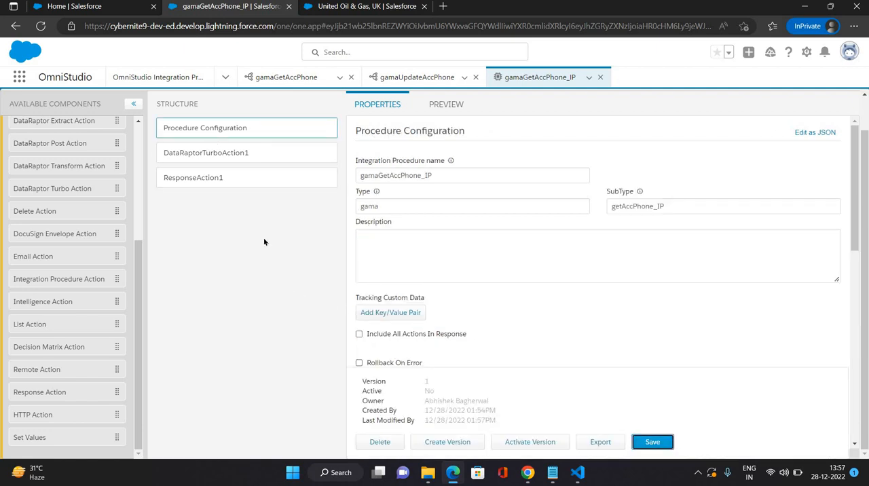
Step: Execute the preview and examine the debug log for the turbo action's input parameter name
left_click(455, 106)
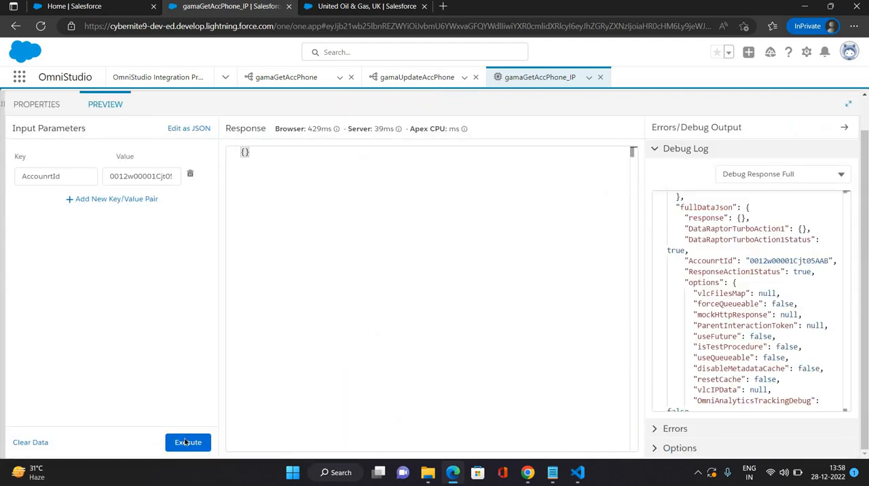
left_click(185, 442)
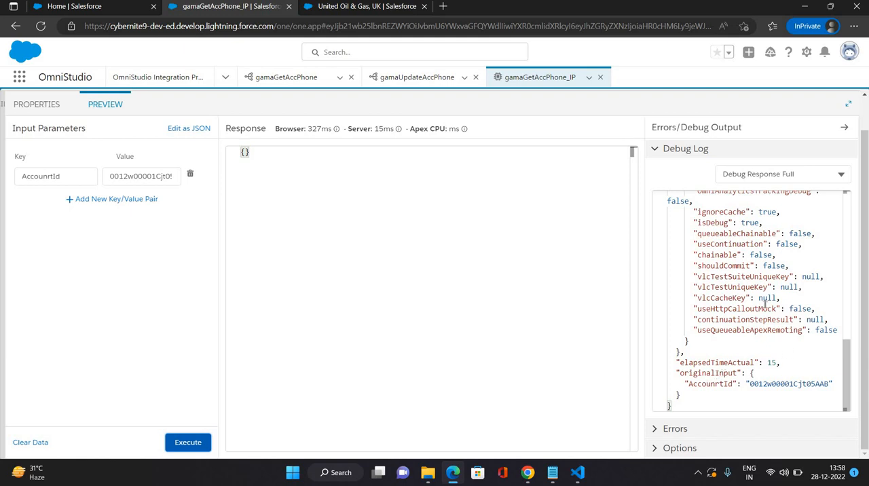
scroll(765, 303, "up", 8)
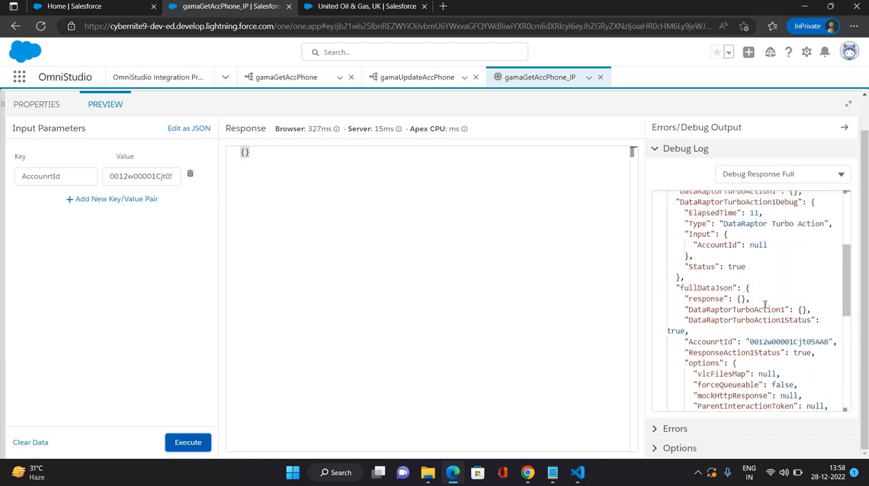
scroll(765, 304, "up", 1)
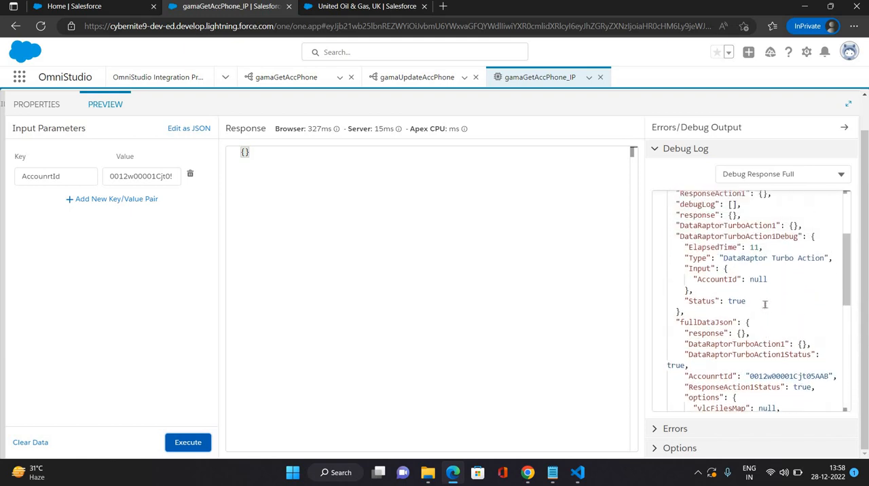
double_click(706, 279)
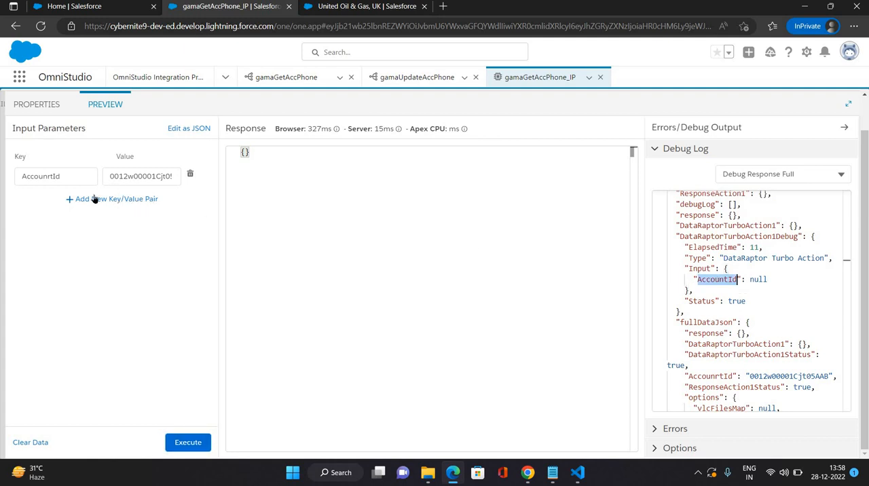
Step: Correct the preview's input parameter key to AccountId and execute the procedure again
left_click(53, 176)
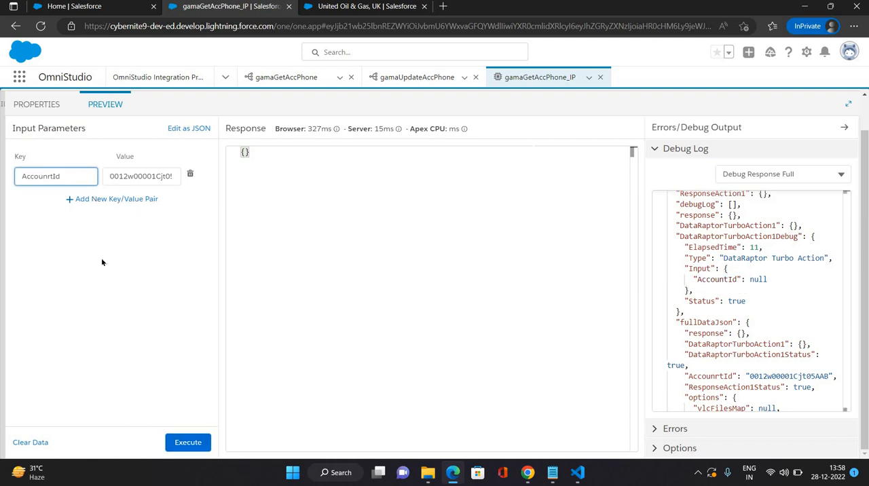
key("BackSpace")
left_click(159, 367)
left_click(188, 440)
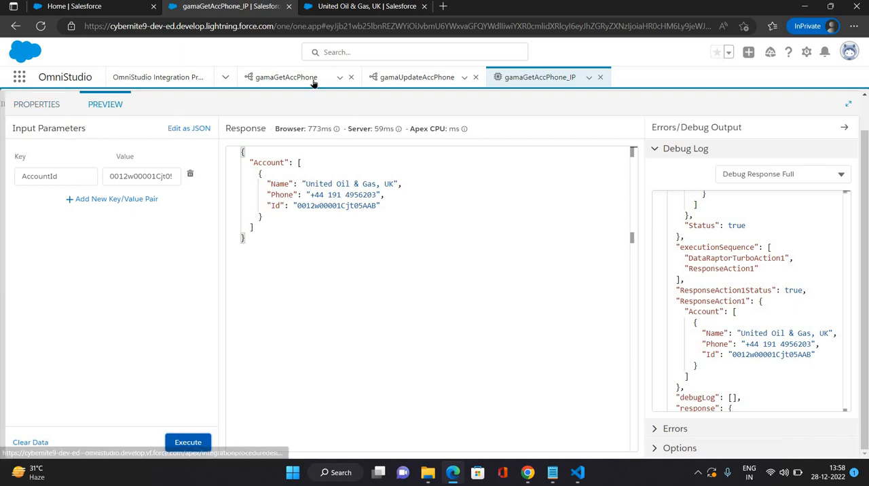
Step: Examine the account data in the preview response and review the settings of ResponseAction1 and DataRaptorTurboAction1
left_click(31, 104)
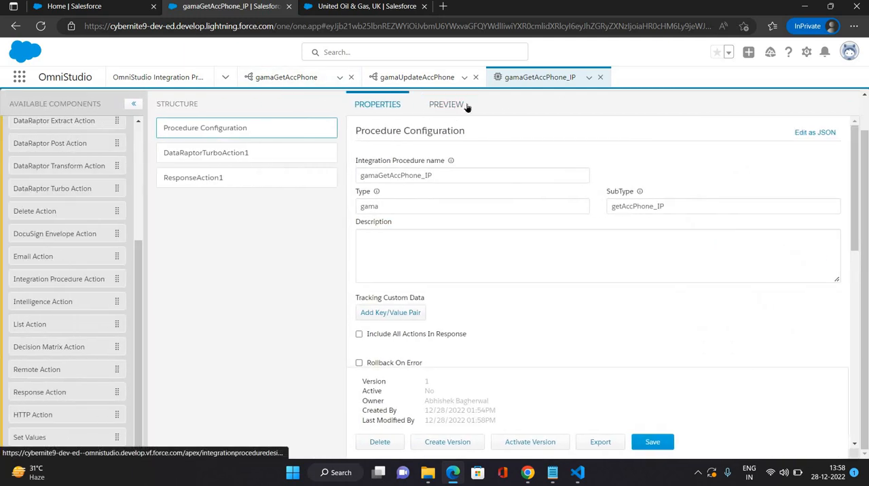
left_click(436, 104)
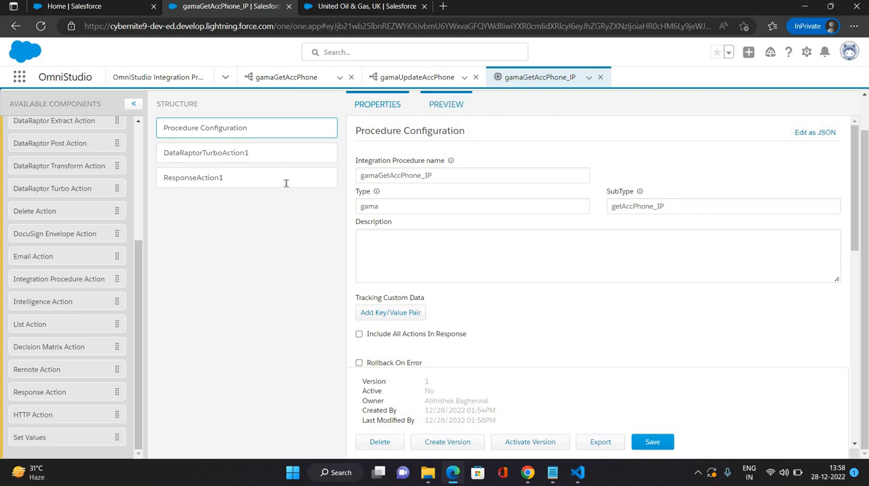
left_click_drag(242, 238, 239, 146)
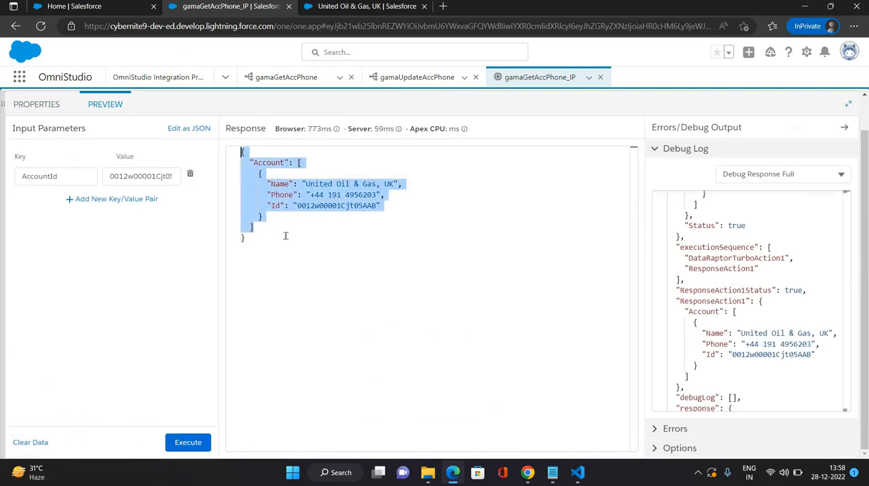
left_click(285, 236)
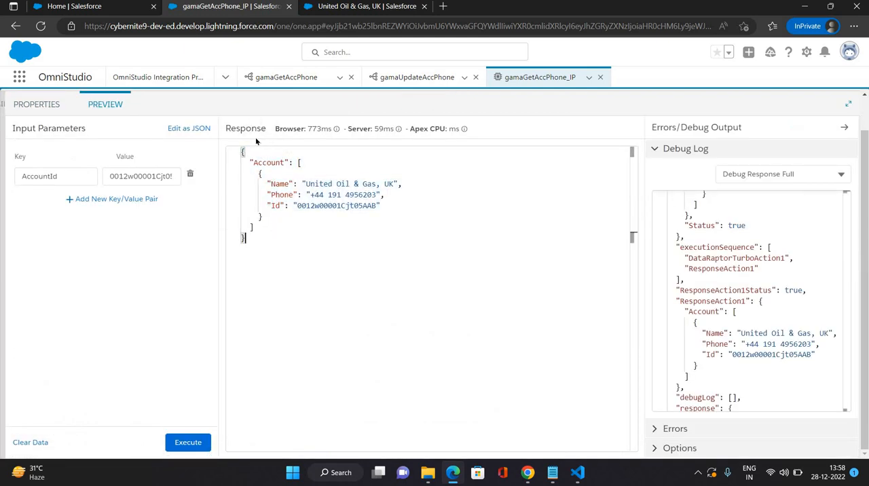
left_click(32, 104)
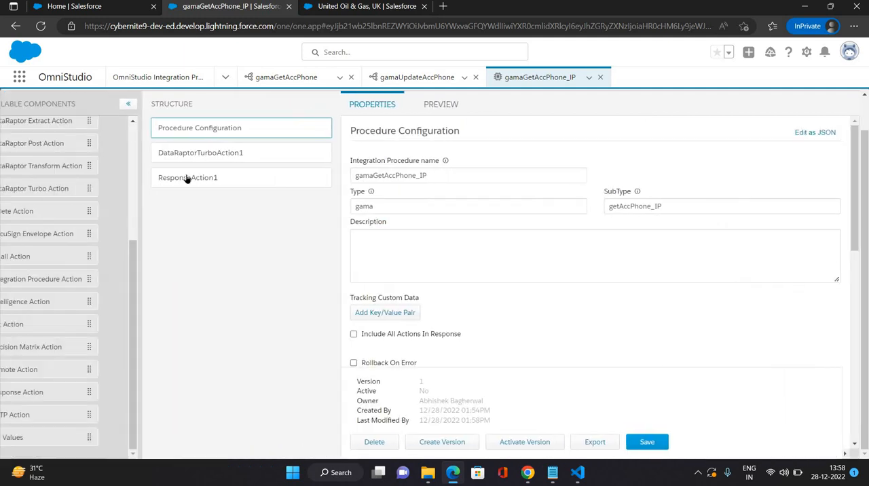
left_click(203, 177)
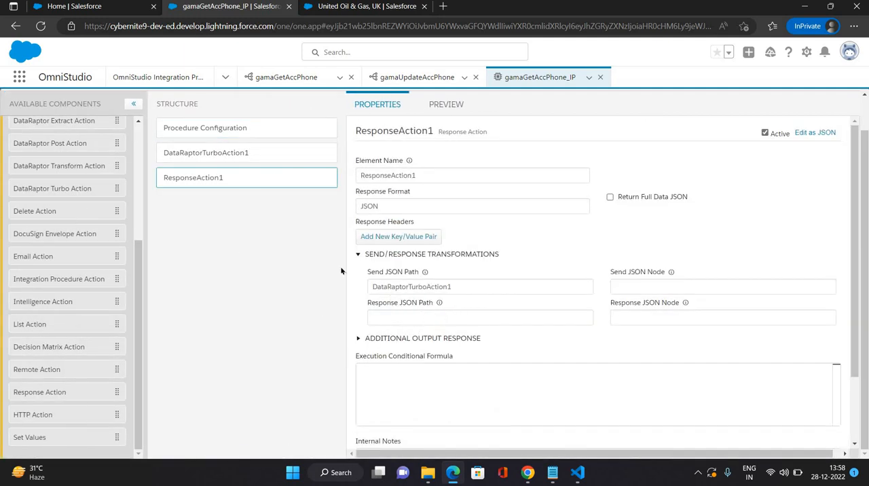
left_click(184, 156)
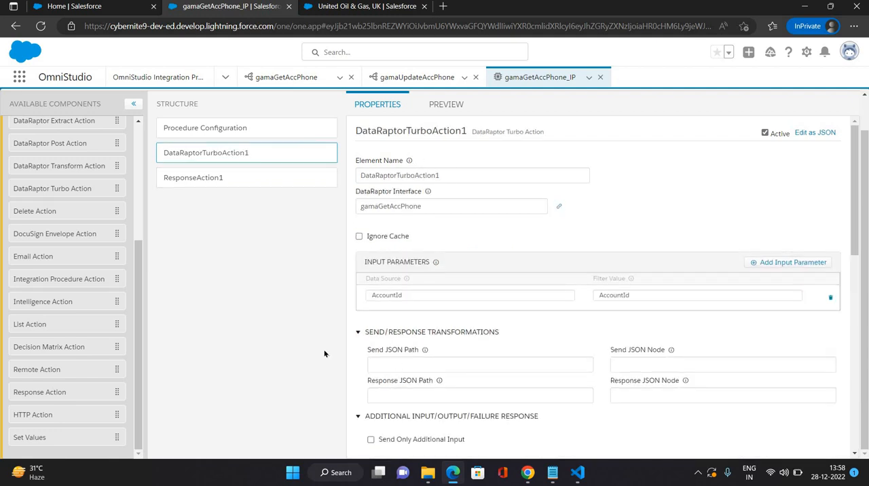
Step: Copy the Account node name from the preview response and set DataRaptorTurboAction1's Send JSON Path to Account|1
left_click(455, 105)
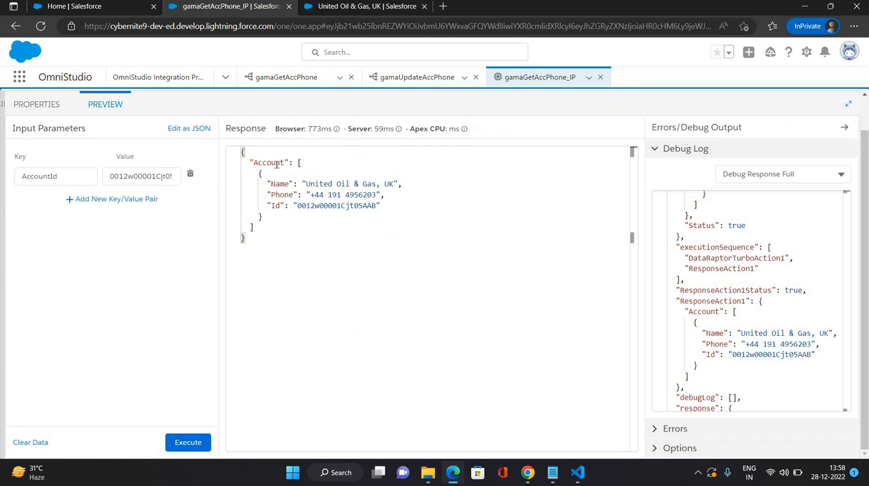
double_click(276, 164)
key("ctrl+c")
left_click(35, 106)
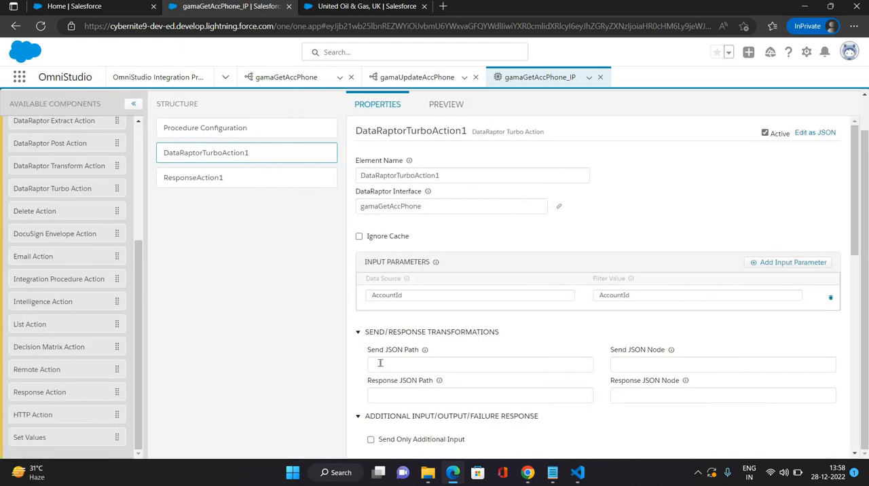
left_click(381, 363)
key("ctrl+v")
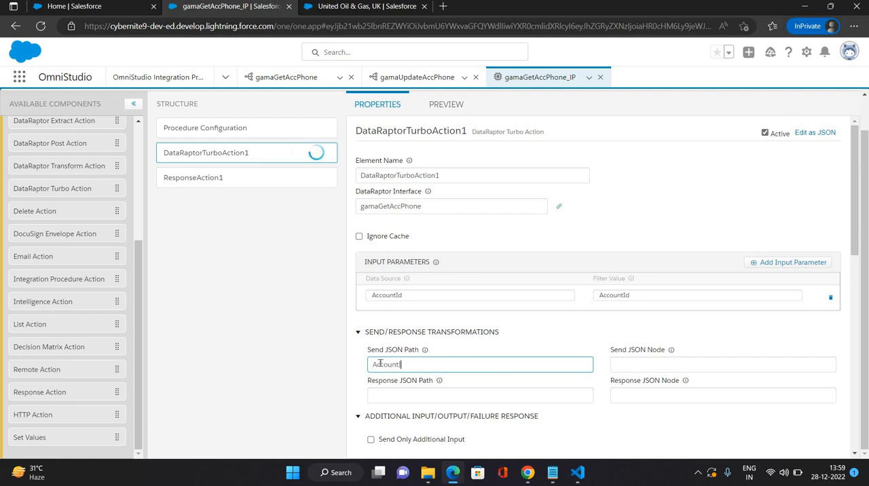
type("|1")
left_click(409, 387)
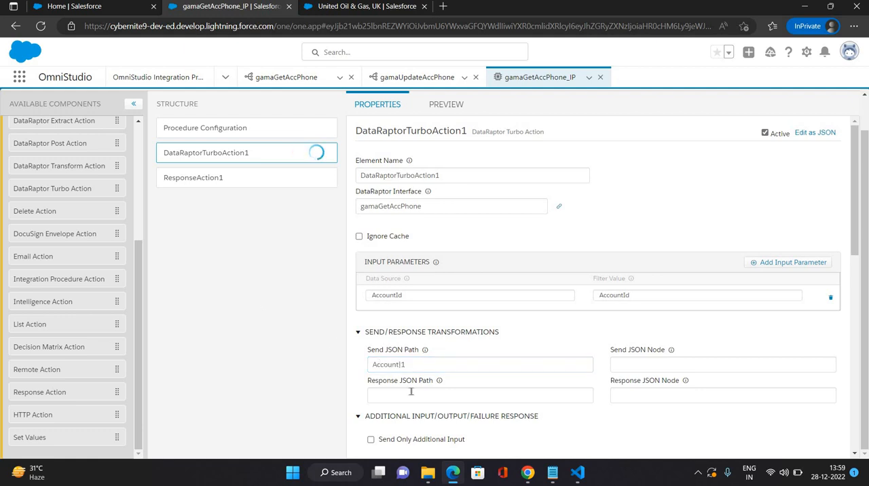
Step: Save the procedure from the Procedure Configuration and execute the preview with the Send JSON Path in place
scroll(228, 139, "down", 2)
left_click(219, 132)
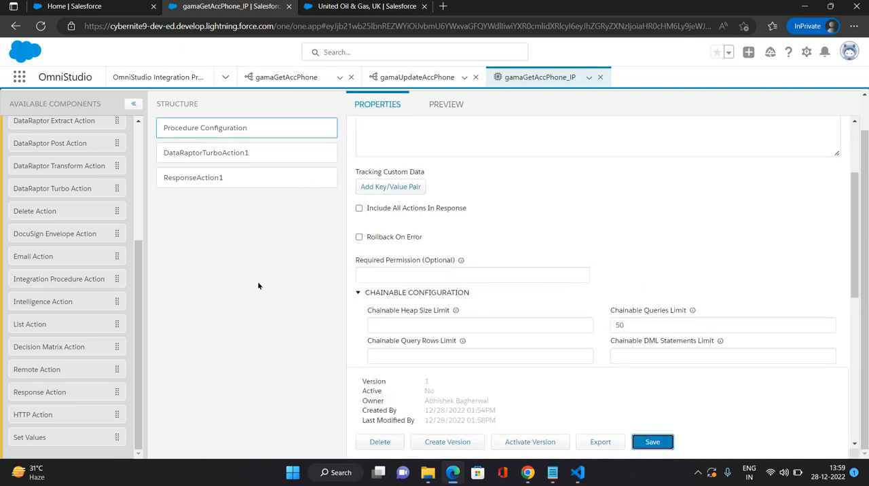
scroll(451, 154, "up", 1)
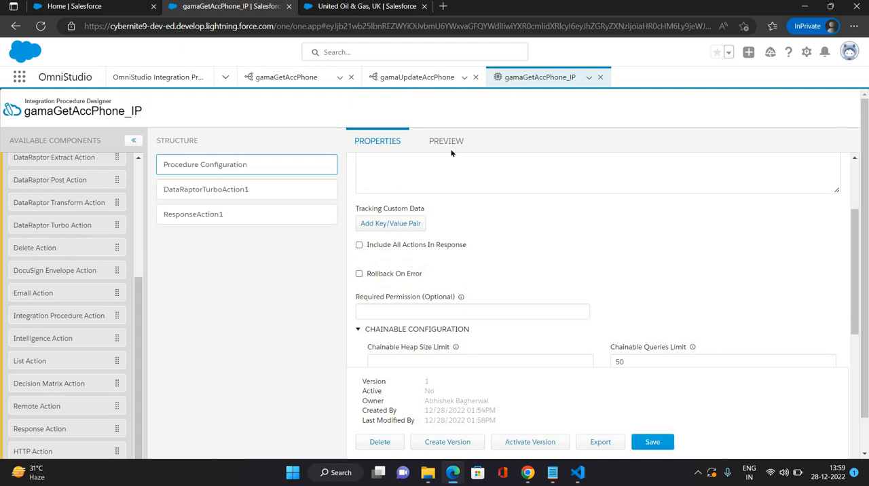
left_click(450, 151)
scroll(183, 441, "down", 1)
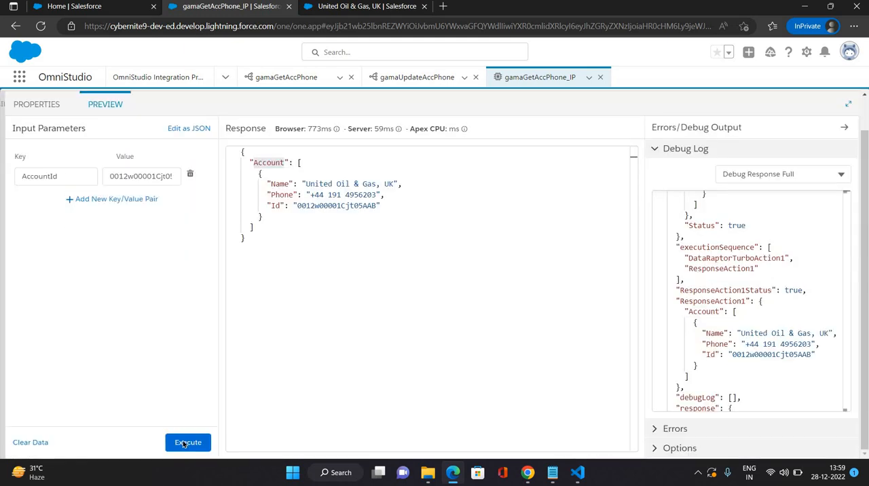
left_click(183, 442)
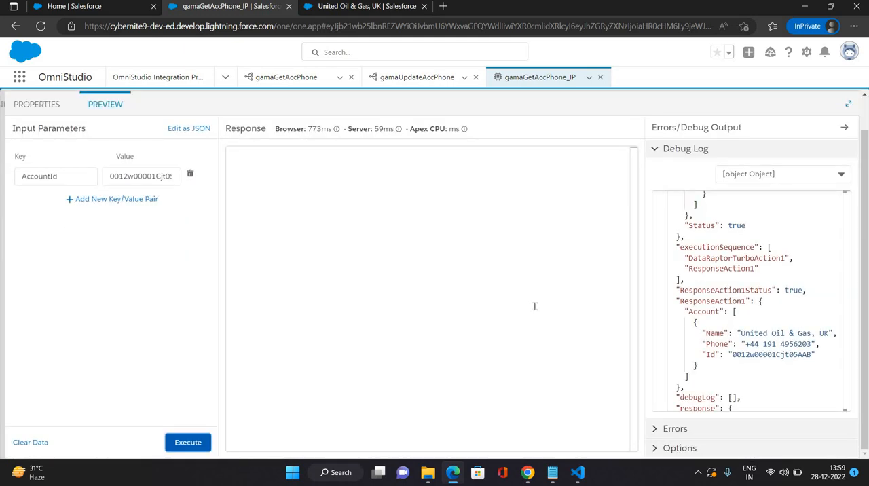
Step: Move Account|1 from DataRaptorTurboAction1's Send JSON Path to its Response JSON Path
left_click(42, 107)
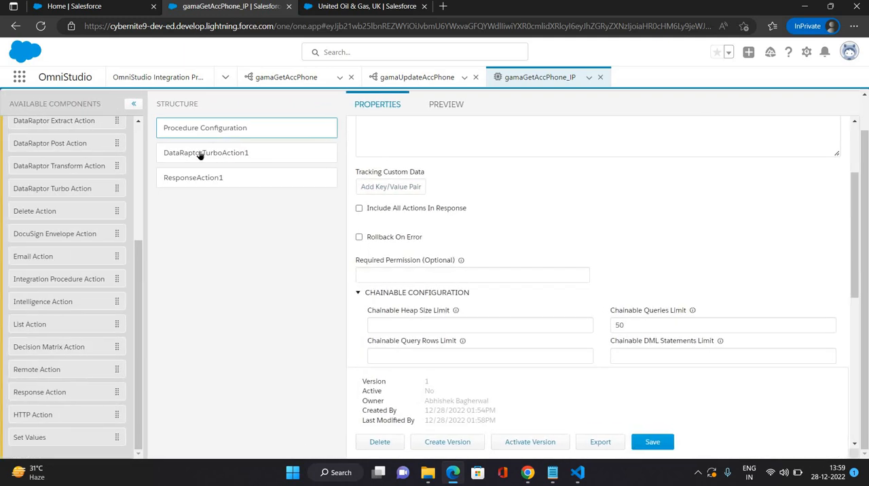
left_click_drag(424, 236, 329, 231)
key("ctrl+c")
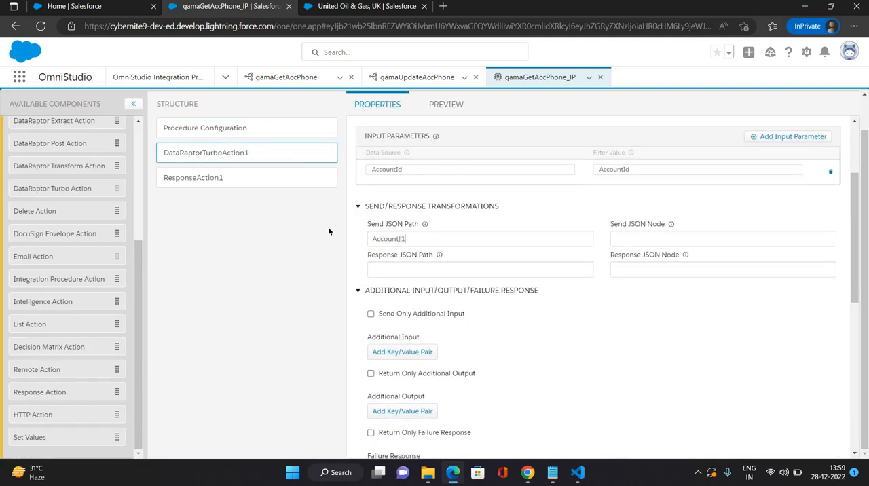
key("BackSpace")
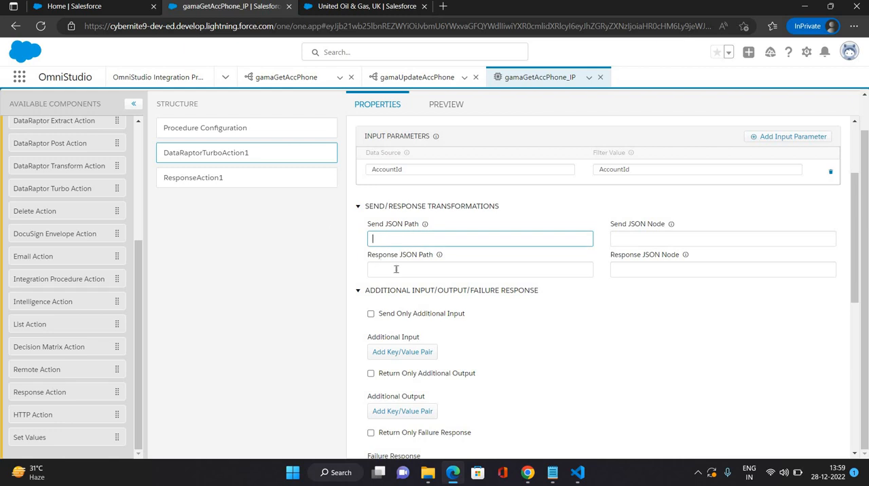
left_click(396, 268)
key("ctrl+v")
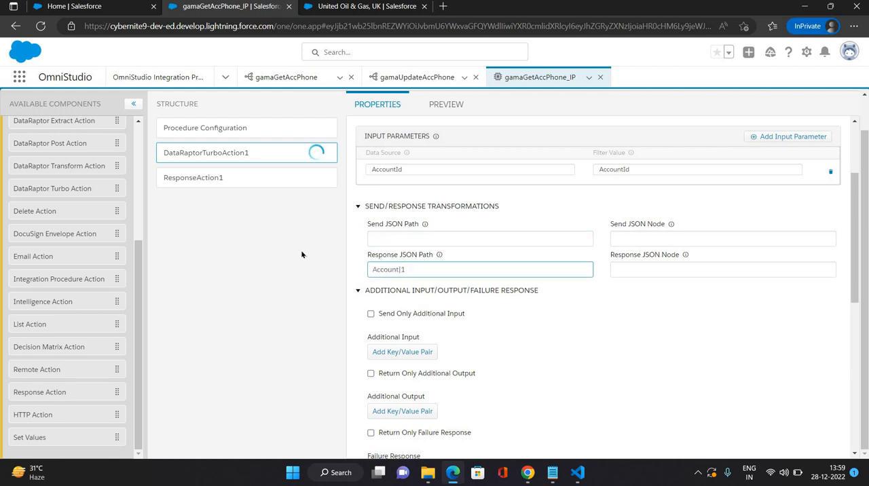
left_click(301, 250)
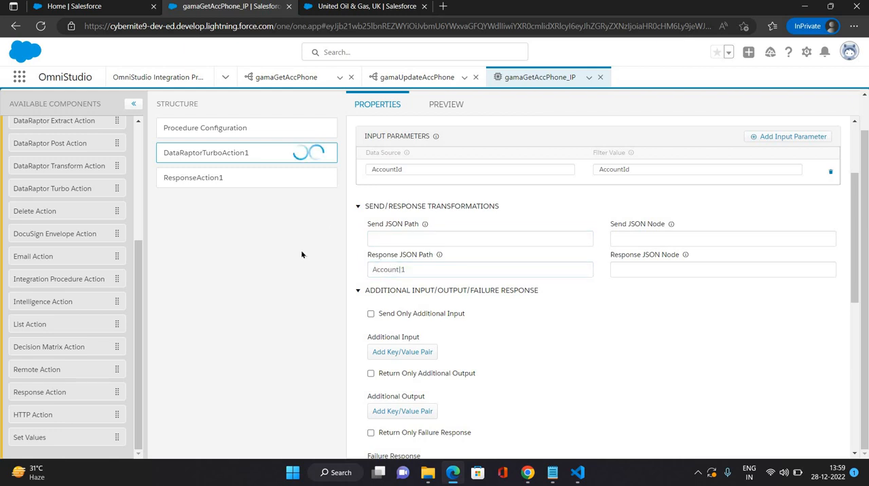
Step: Execute the preview with the new Response JSON Path and examine the structure of the response
left_click(440, 105)
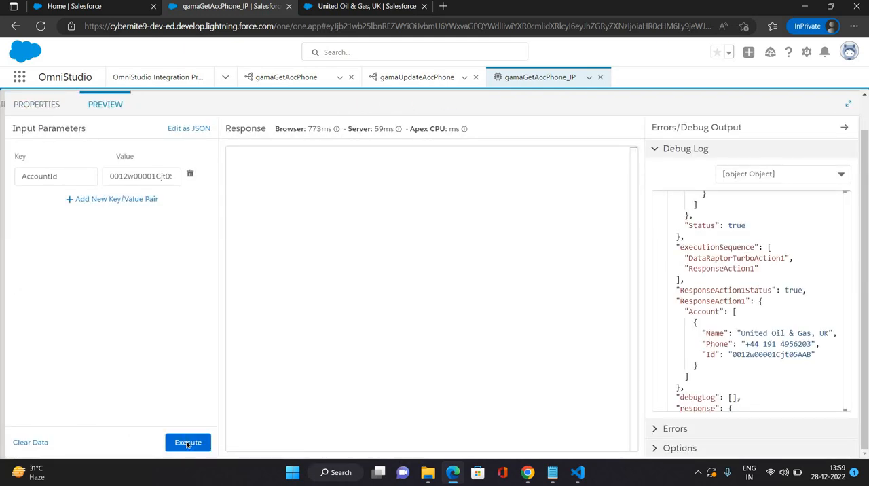
left_click(187, 443)
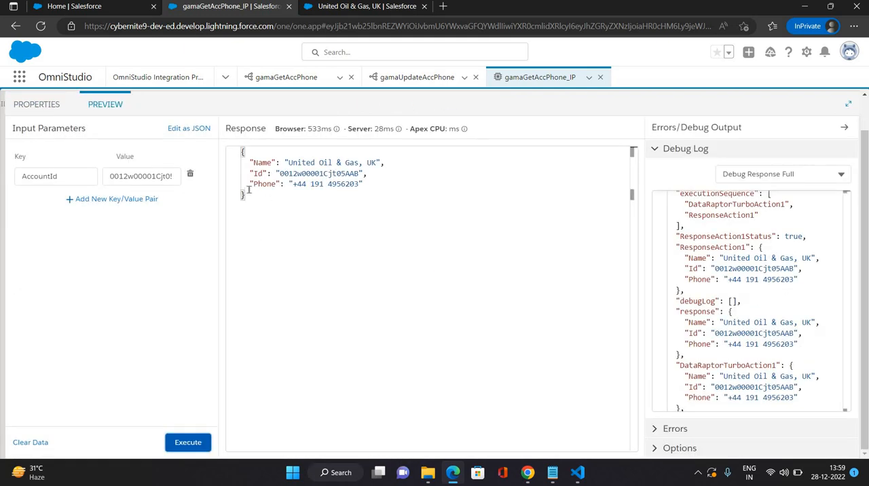
left_click_drag(239, 152, 243, 185)
left_click(255, 194)
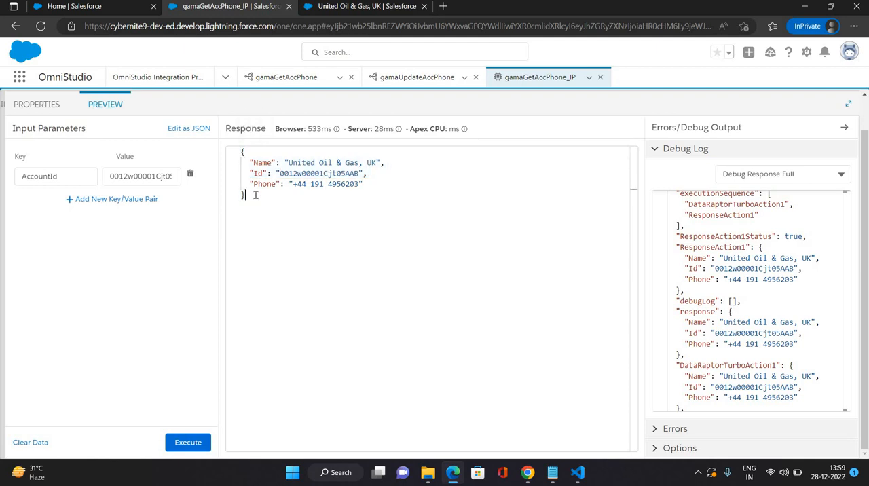
Step: Activate version 1 of gamaGetAccPhone_IP and return to the list of integration procedures
left_click(24, 103)
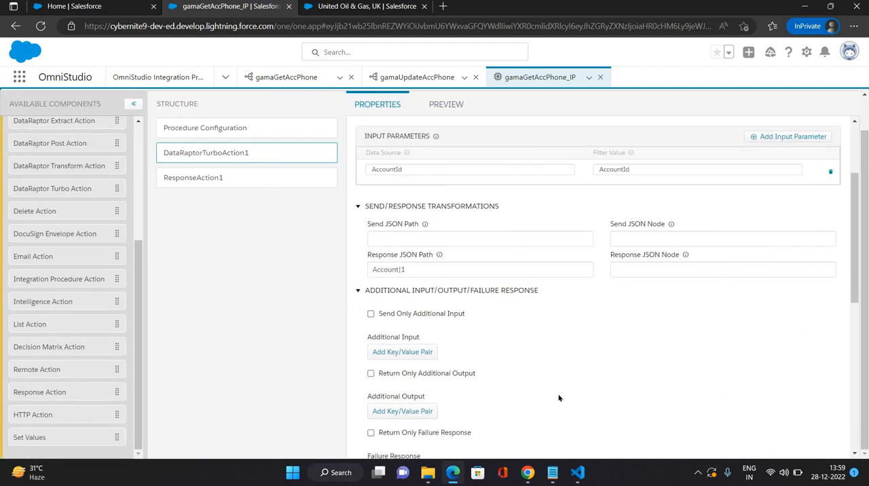
scroll(468, 396, "down", 5)
left_click(202, 129)
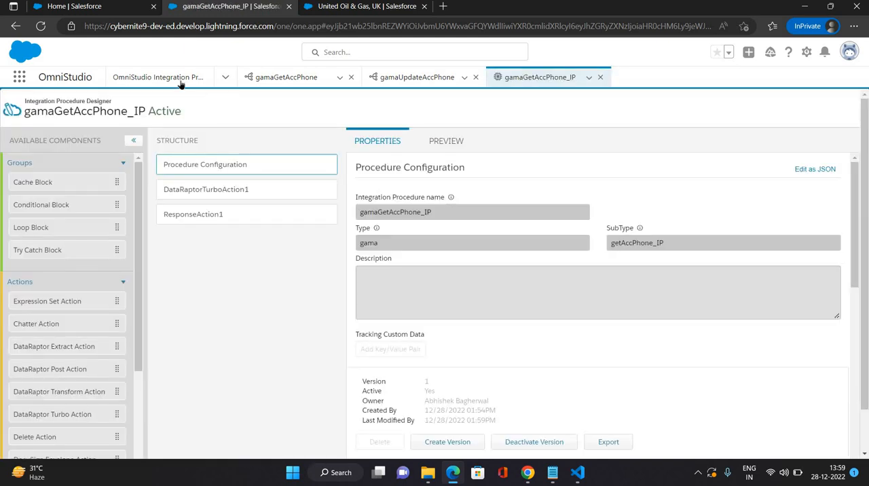
left_click(179, 80)
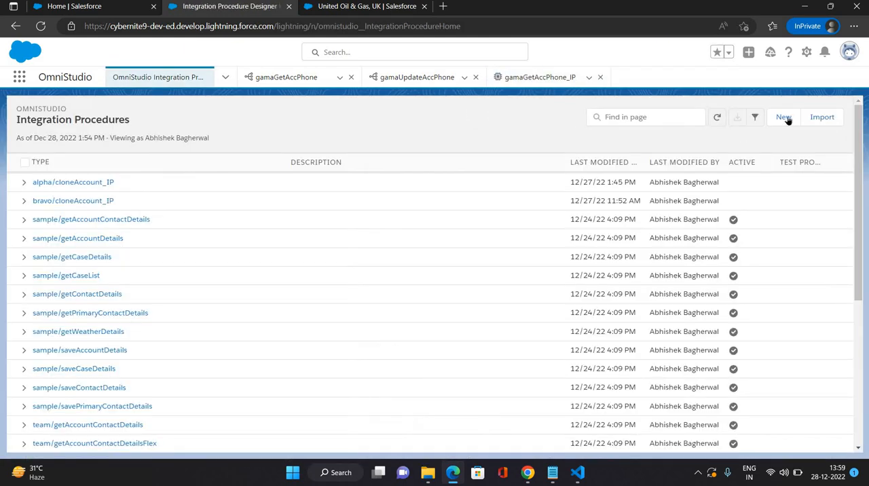
Step: Start a new integration procedure and name it gamaUpdateAccPhone_IP
left_click(783, 118)
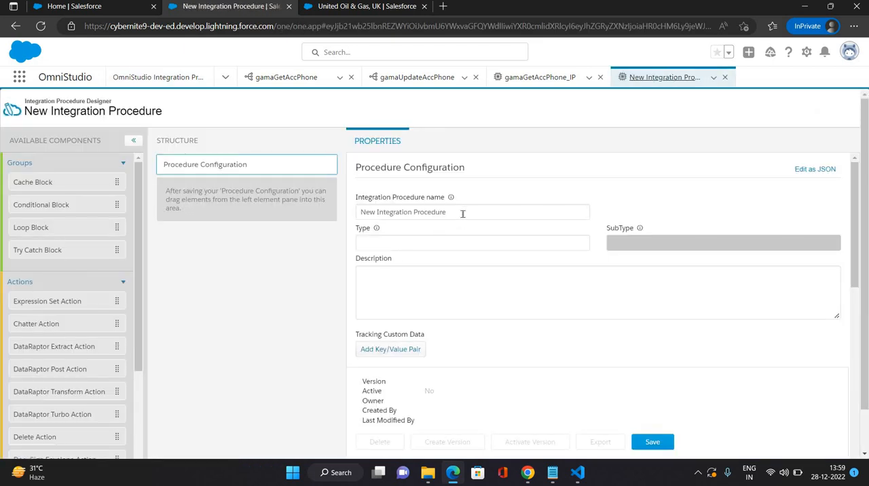
left_click_drag(463, 213, 339, 201)
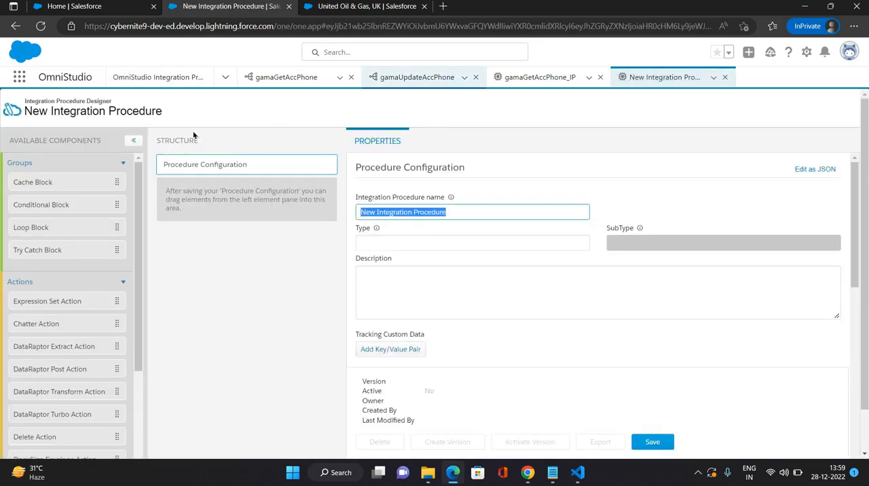
left_click(417, 77)
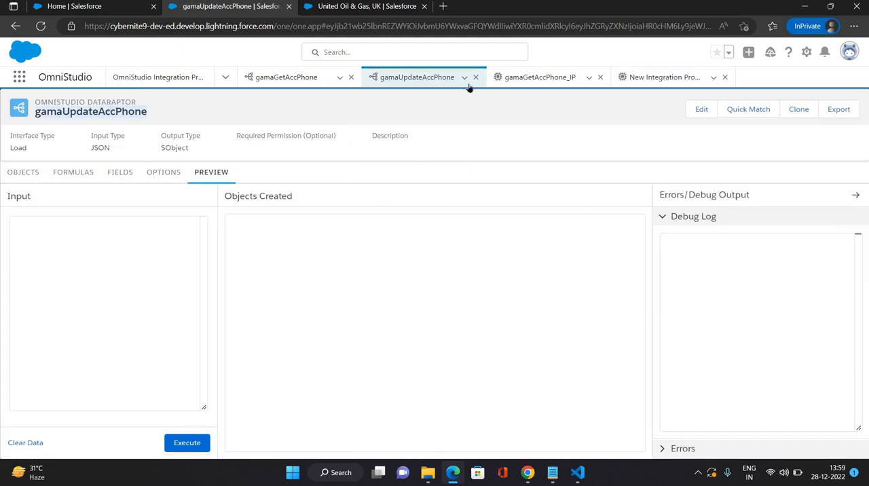
left_click(634, 78)
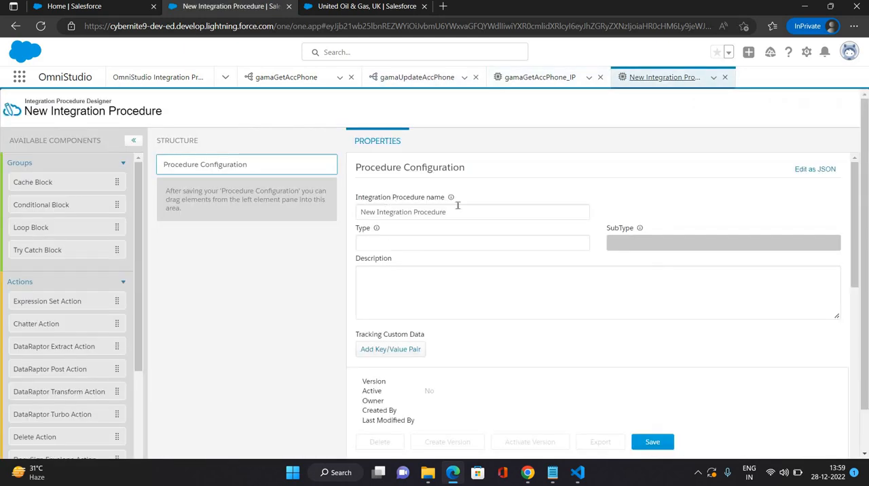
left_click_drag(389, 207, 343, 208)
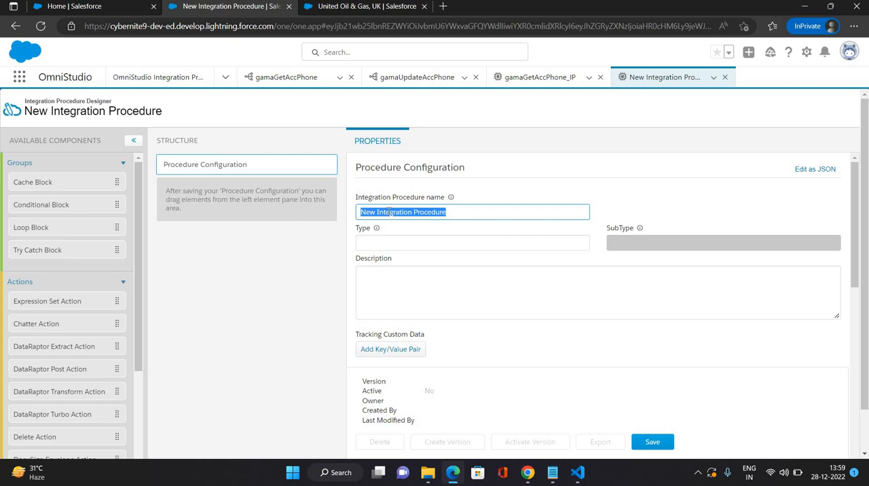
type("gamaUpdateAccPhone")
type("_")
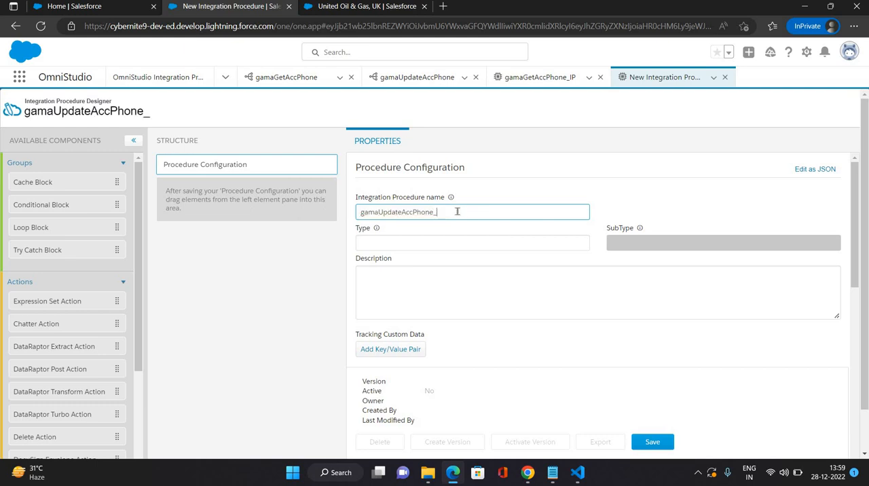
type("IP")
Step: Set the procedure's Type to gama and SubType to updateAccPhone_IP, and save it
left_click(392, 242)
type("gam")
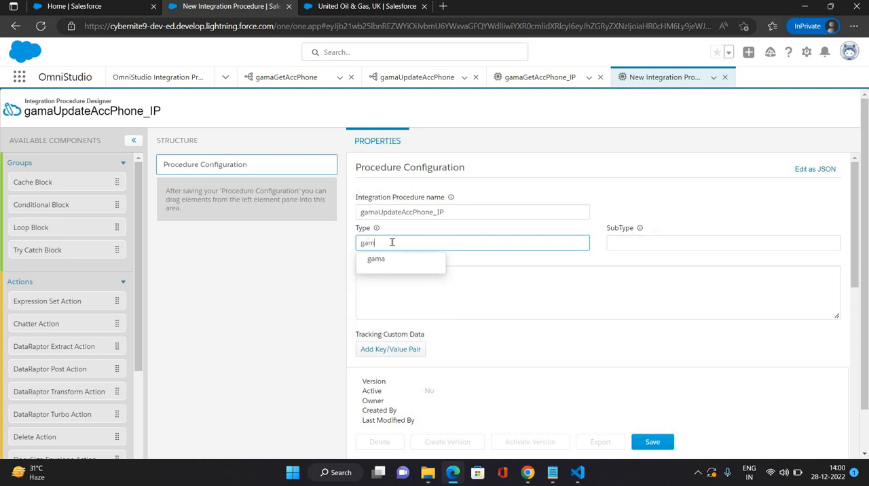
type("a")
key("Tab")
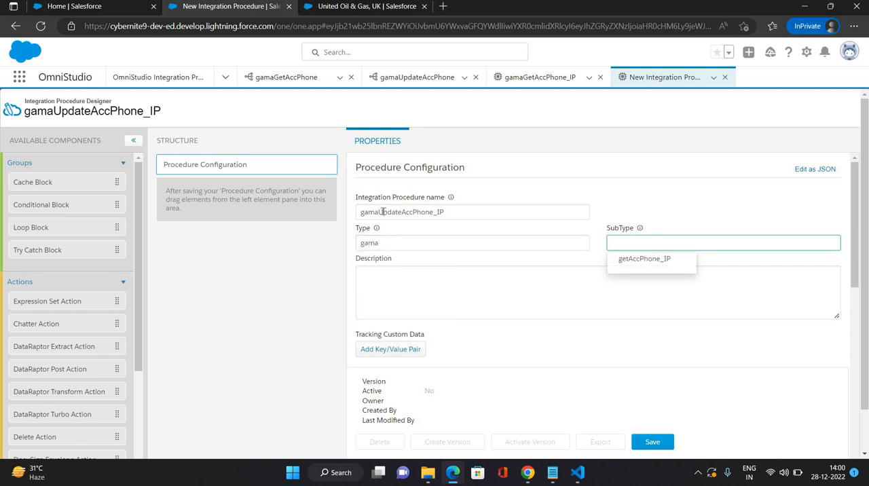
left_click_drag(444, 212, 378, 212)
key("ctrl+c")
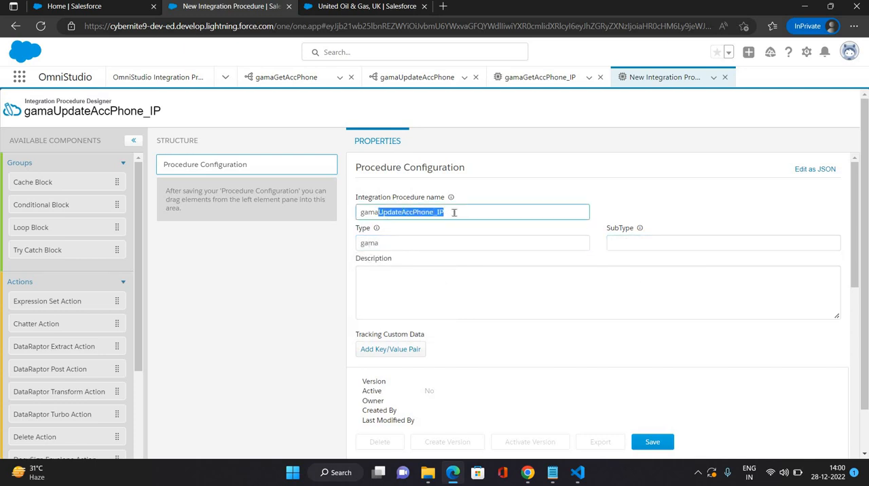
left_click(637, 239)
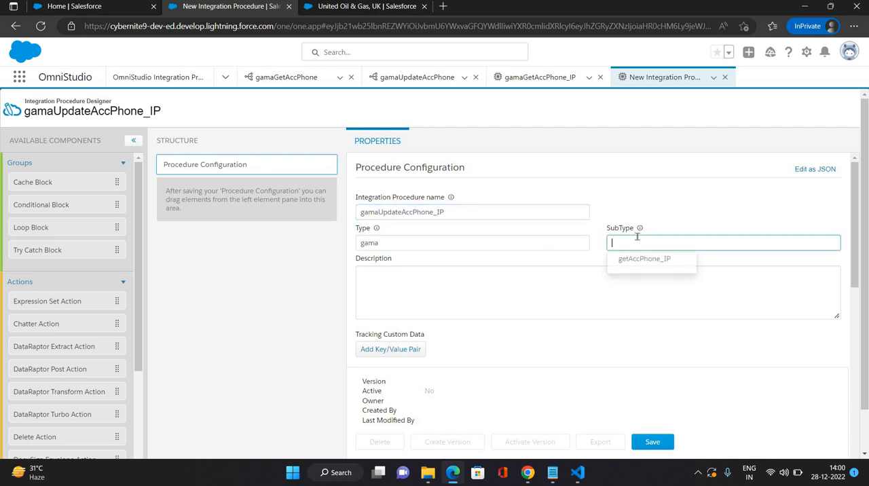
key("ctrl+v")
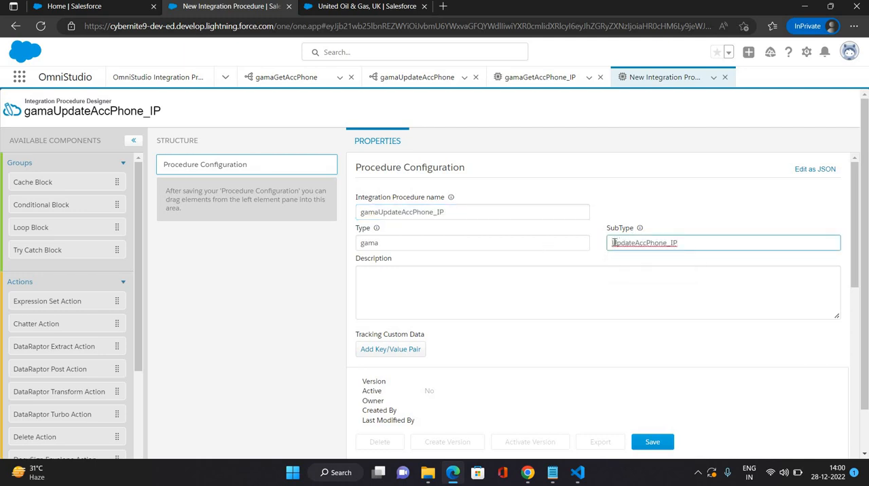
left_click(614, 242)
key("BackSpace")
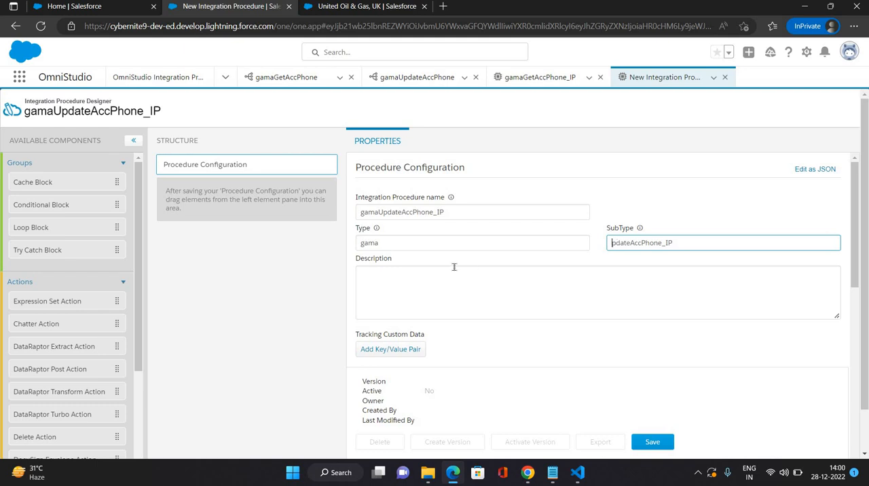
type("u")
left_click(315, 291)
scroll(315, 291, "down", 1)
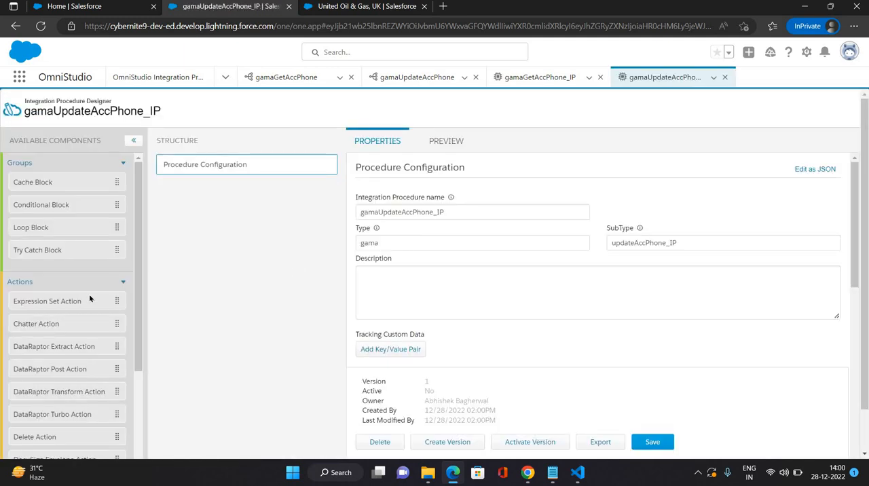
Step: Add a DataRaptor Post Action below the Procedure Configuration and set its DataRaptor Interface to gamaUpdateAccPhone
scroll(112, 299, "down", 1)
left_click_drag(230, 224, 287, 198)
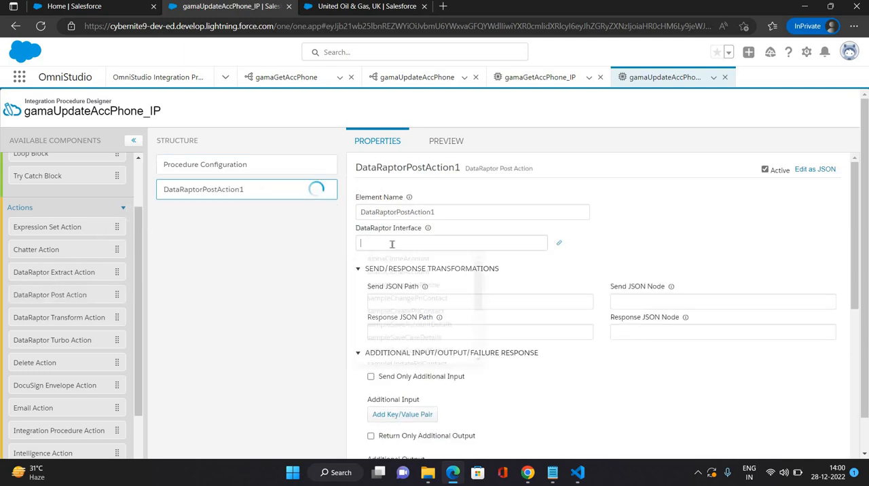
left_click(392, 244)
left_click(387, 285)
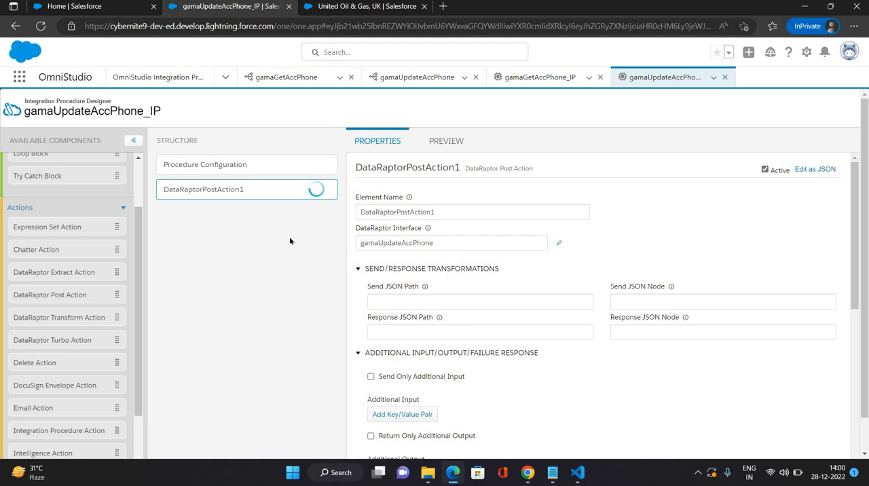
scroll(289, 241, "down", 1)
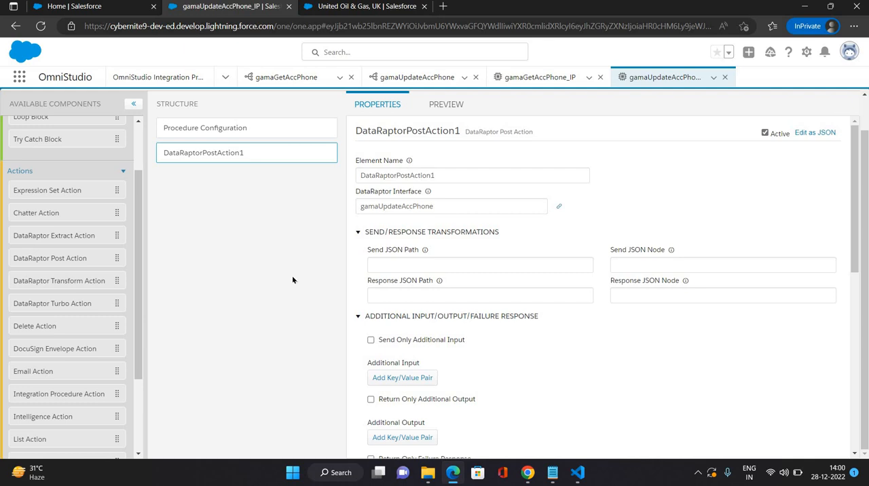
scroll(292, 280, "up", 1)
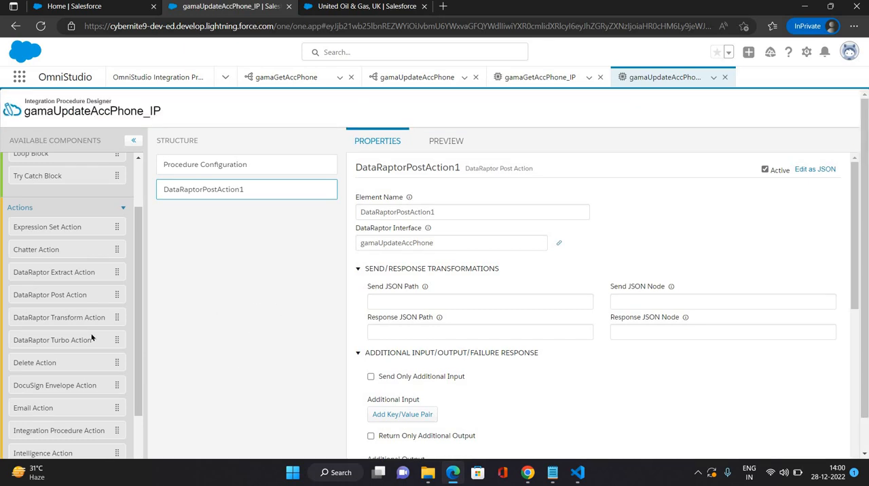
scroll(94, 388, "down", 3)
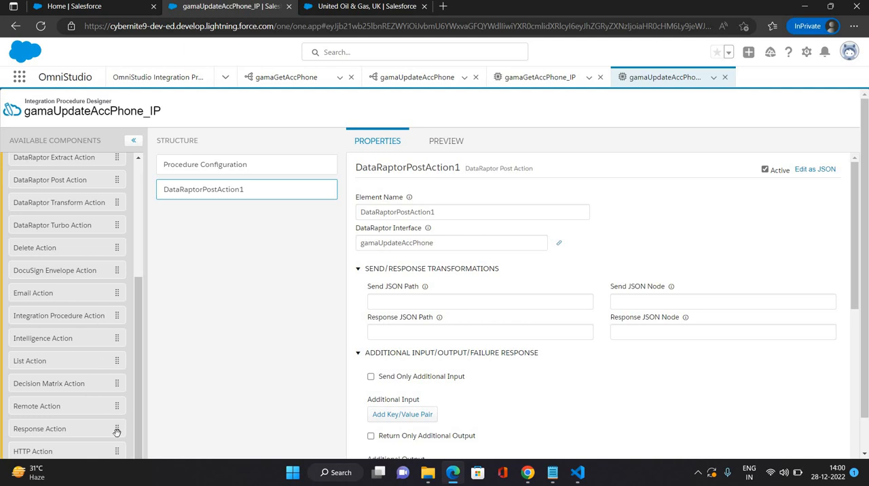
left_click_drag(116, 432, 278, 226)
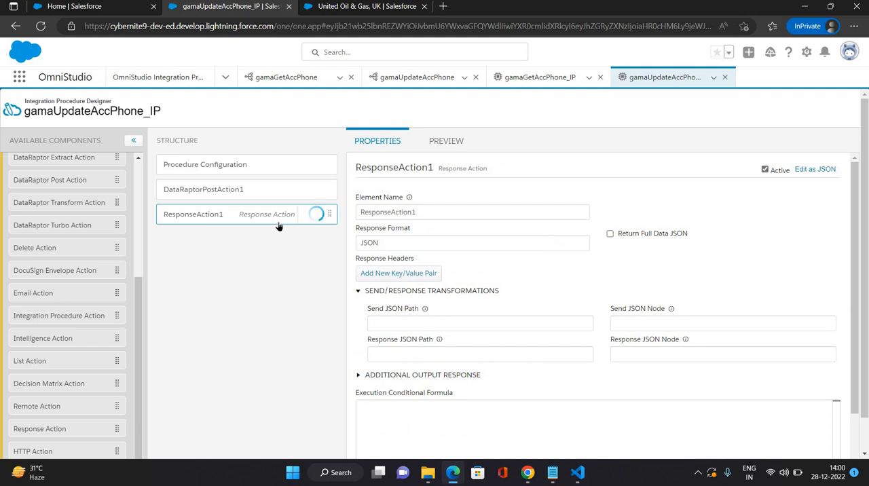
left_click(304, 217)
left_click(583, 178)
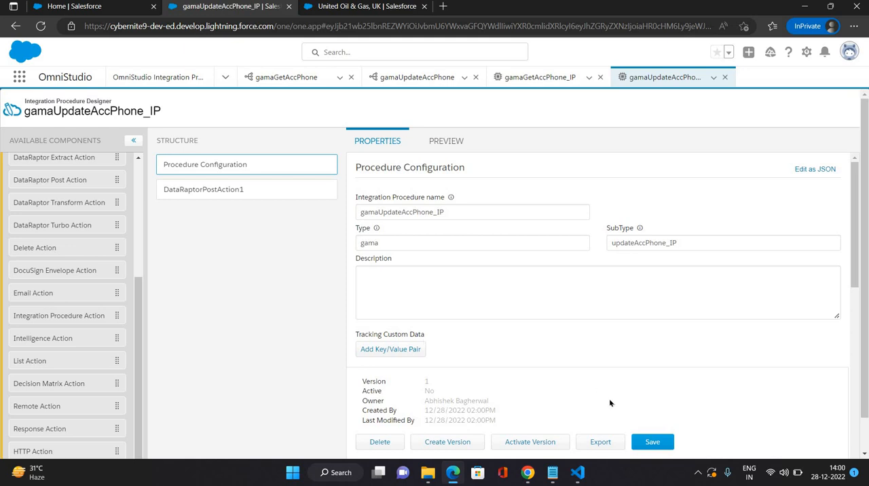
Step: Save gamaUpdateAccPhone_IP, activate its version 1, and go to the list of OmniScripts
left_click(650, 443)
left_click(529, 442)
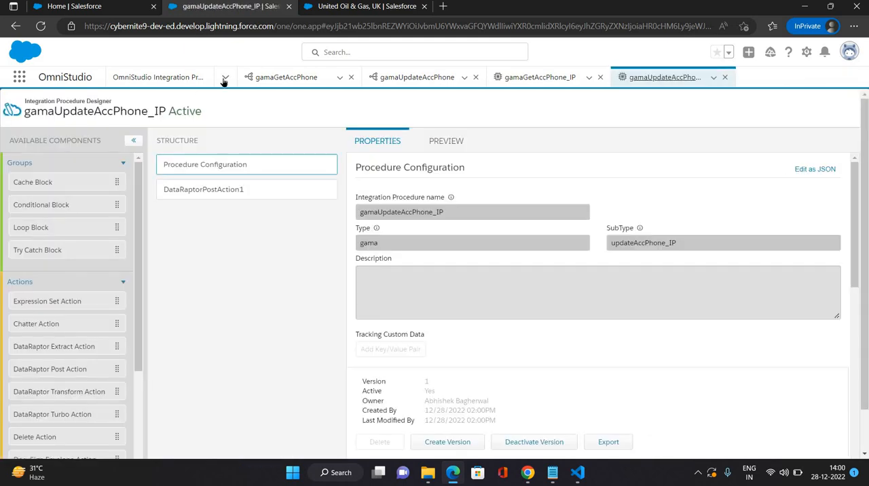
left_click(226, 77)
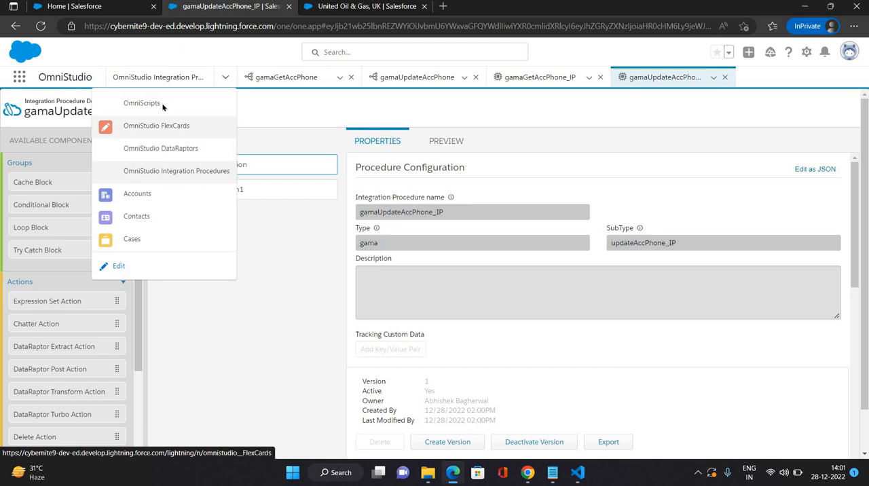
left_click(142, 103)
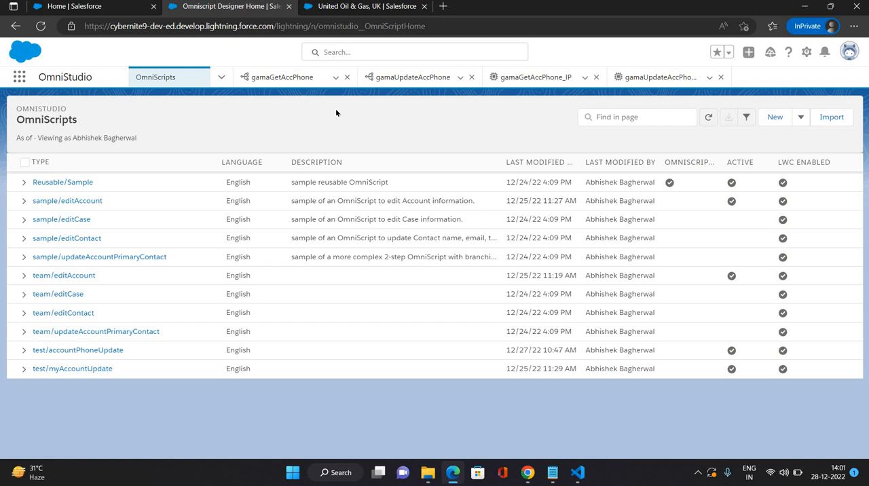
Step: Start a new OmniScript and name it gamaAccPhoneUpdate
left_click(772, 119)
left_click(346, 228)
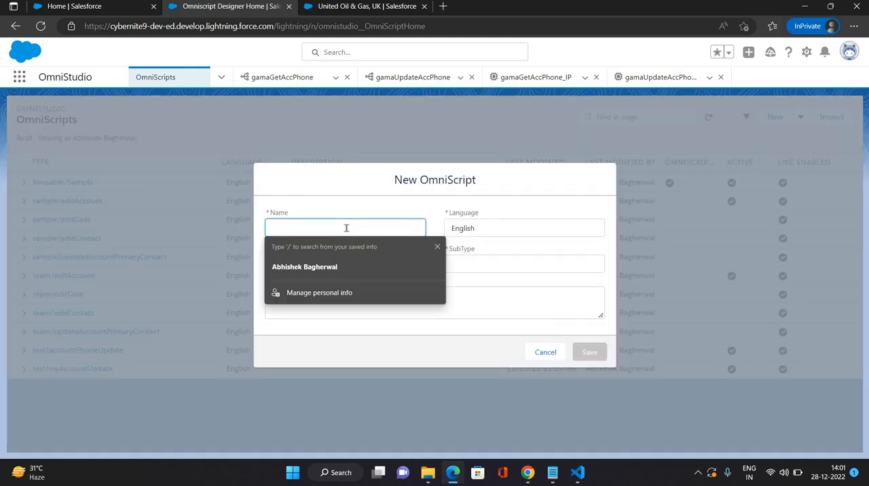
type("gama")
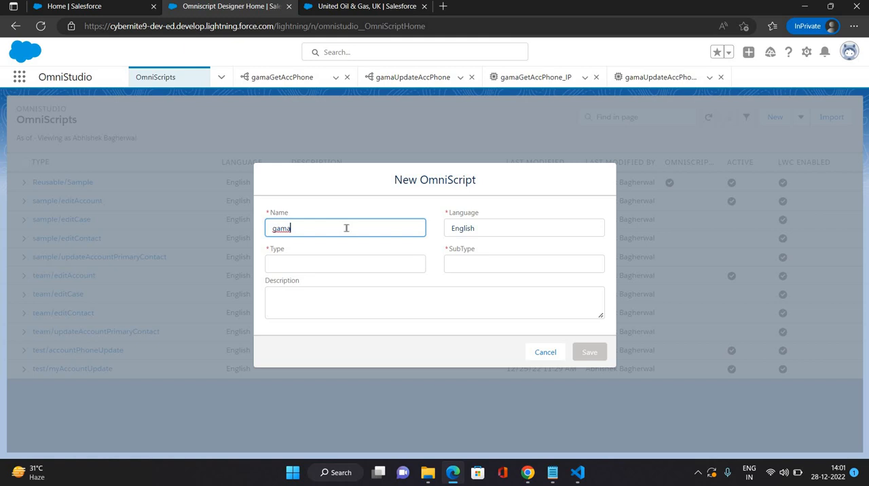
type("A")
key("ctrl+a")
Step: Set the new OmniScript's Type to gama and SubType to accPhoneUpdate, and save it
left_click(325, 266)
left_click(325, 266)
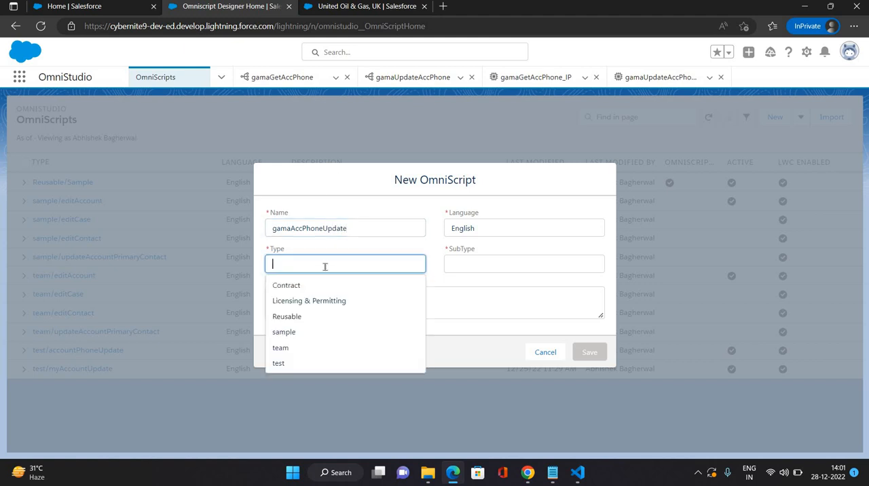
type("gama")
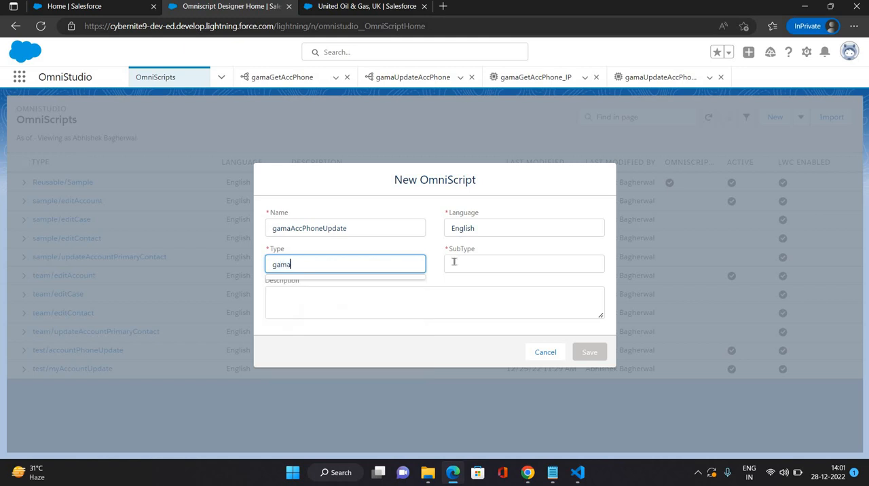
left_click(454, 262)
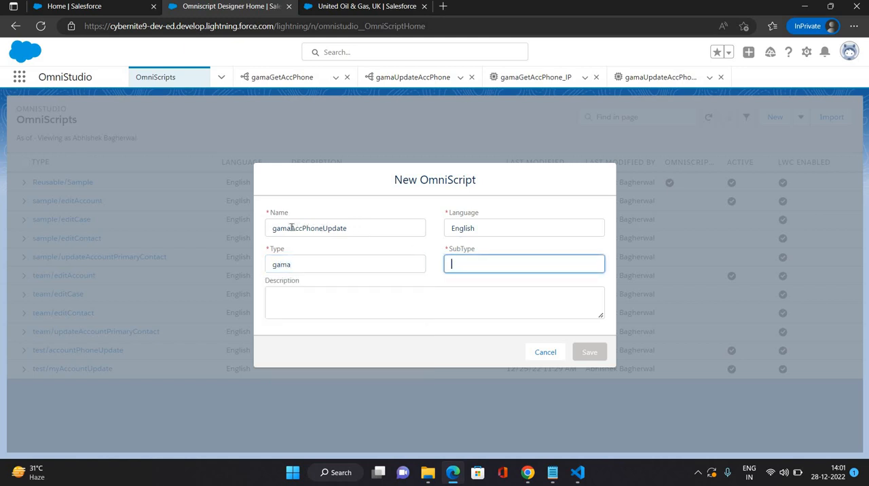
left_click_drag(353, 229, 290, 227)
key("ctrl+c")
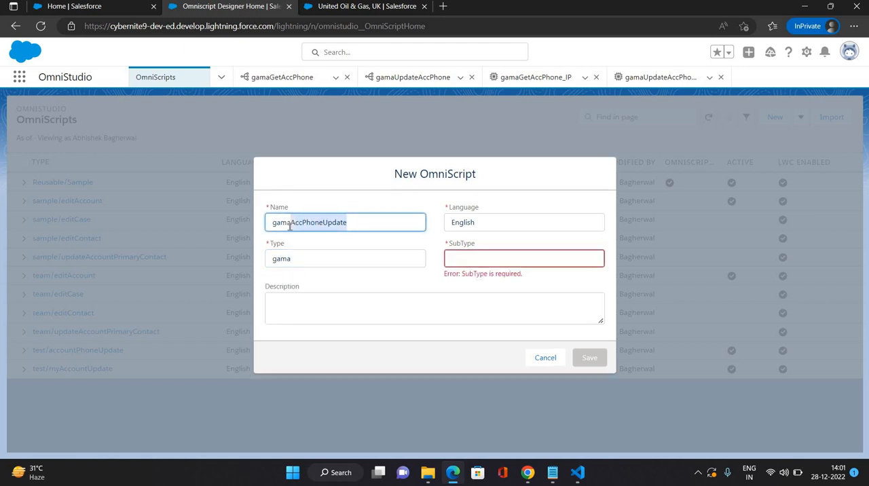
left_click(477, 261)
key("ctrl+v")
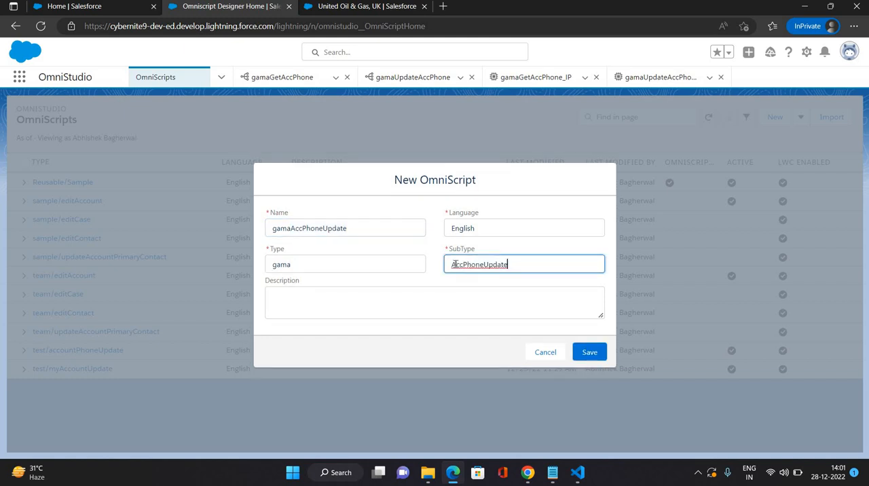
left_click(453, 265)
key("Delete")
key("Delete")
key("Delete")
type("acc")
left_click(588, 352)
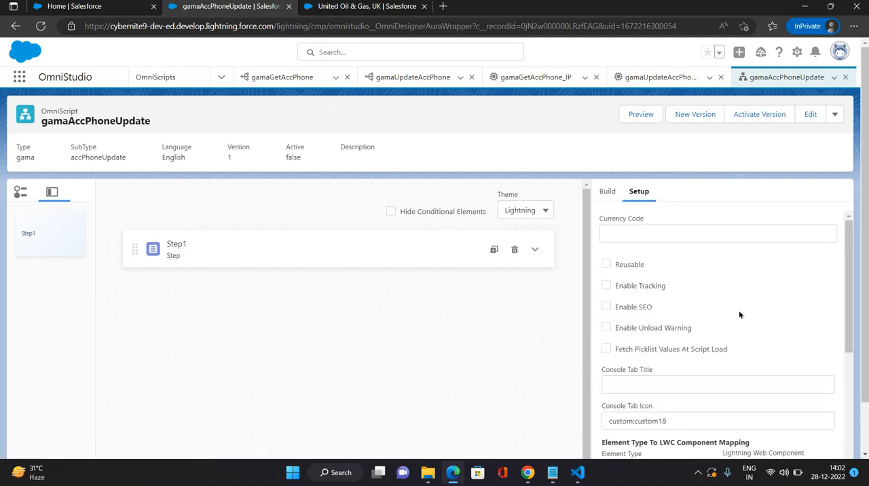
Step: Add an Integration Procedure Action above Step1 and set its Integration Procedure to gama_getAccPhone_IP
scroll(739, 310, "down", 10)
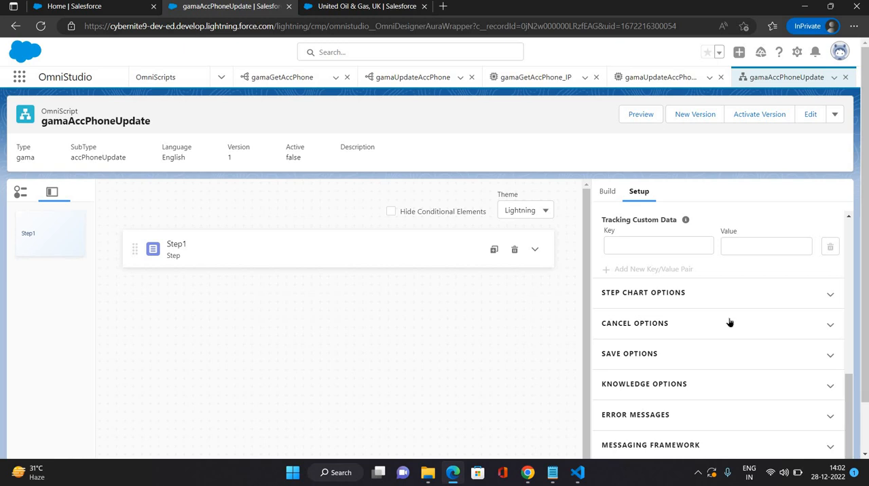
scroll(677, 281, "up", 10)
left_click(610, 195)
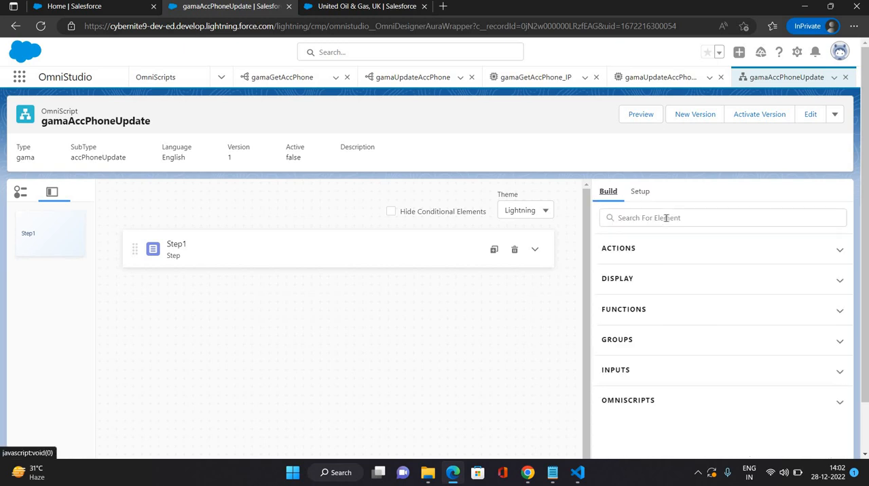
left_click(665, 218)
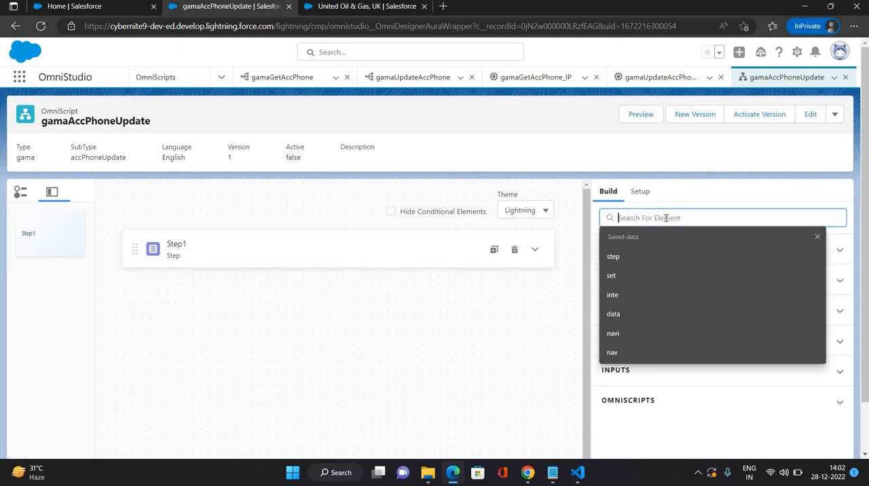
type("inte")
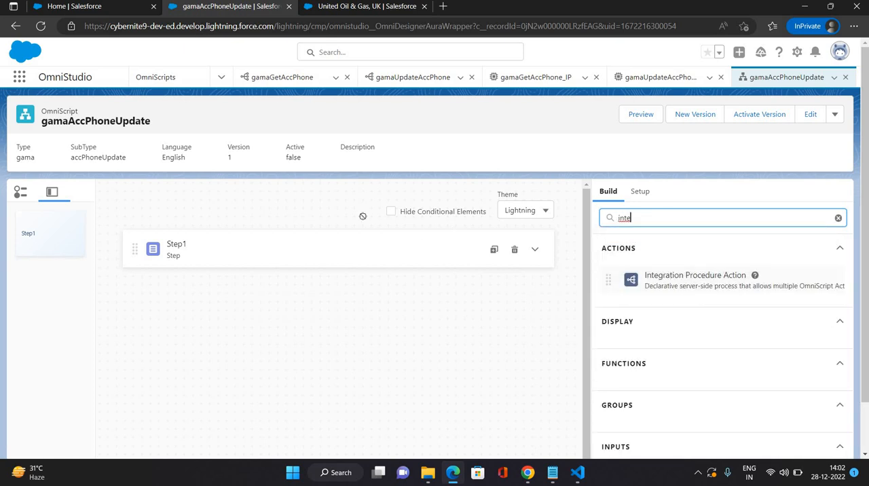
left_click_drag(363, 216, 320, 248)
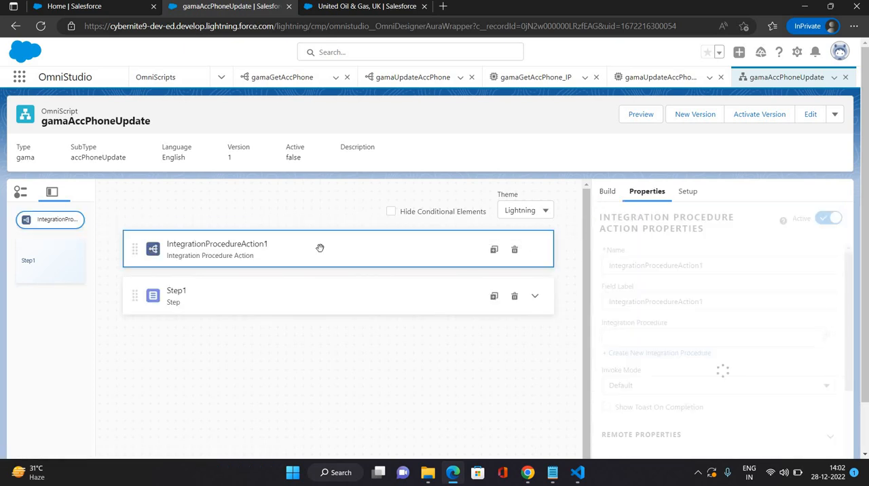
left_click(654, 338)
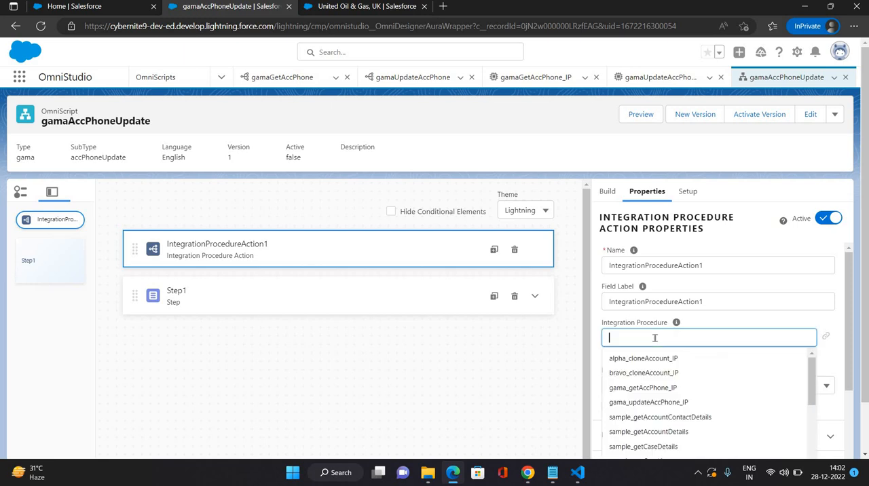
left_click(645, 387)
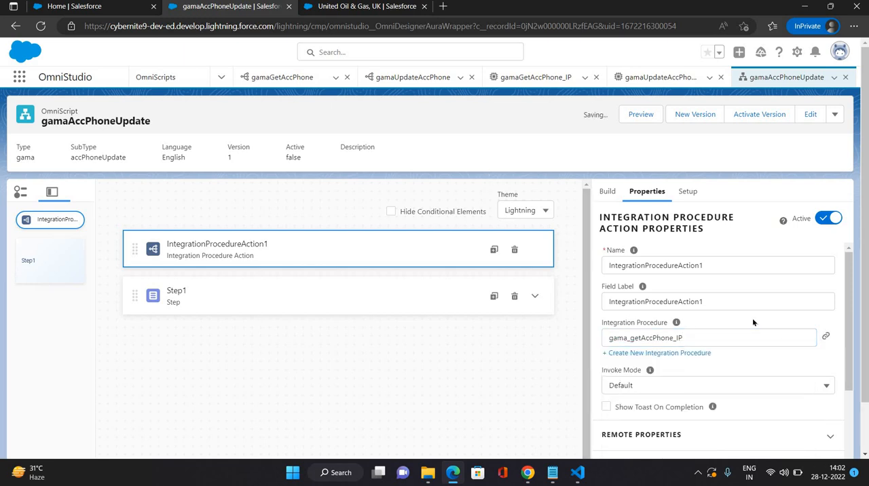
Step: In the action's Remote Properties, add an Extra Payload pair with key AccountId and value %ContextId%
scroll(716, 298, "down", 2)
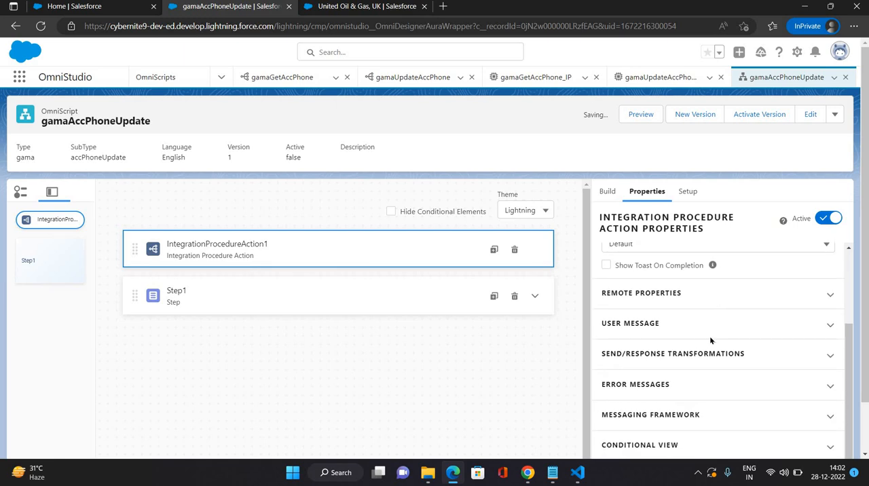
left_click(707, 292)
scroll(653, 352, "down", 3)
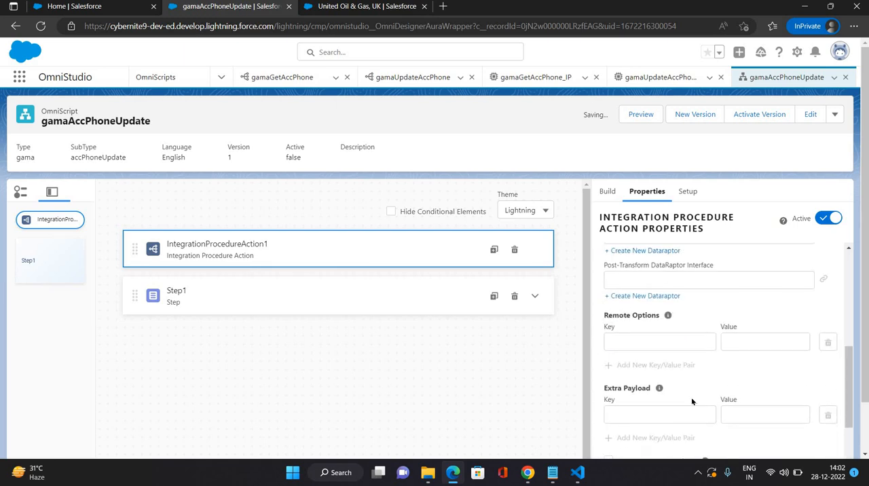
scroll(691, 397, "down", 1)
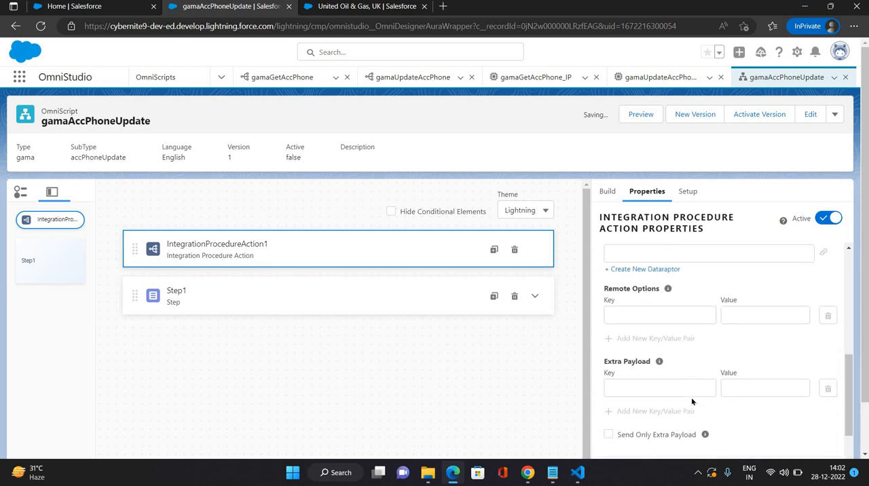
left_click(607, 375)
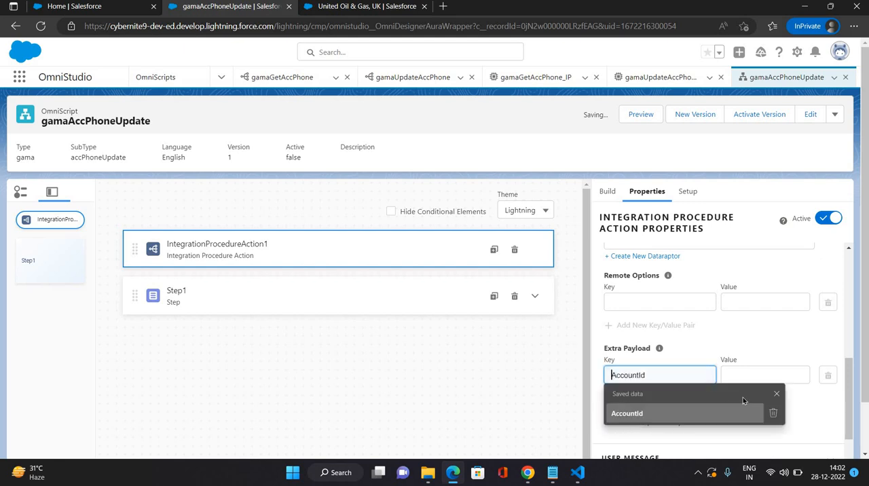
left_click(743, 408)
left_click(761, 378)
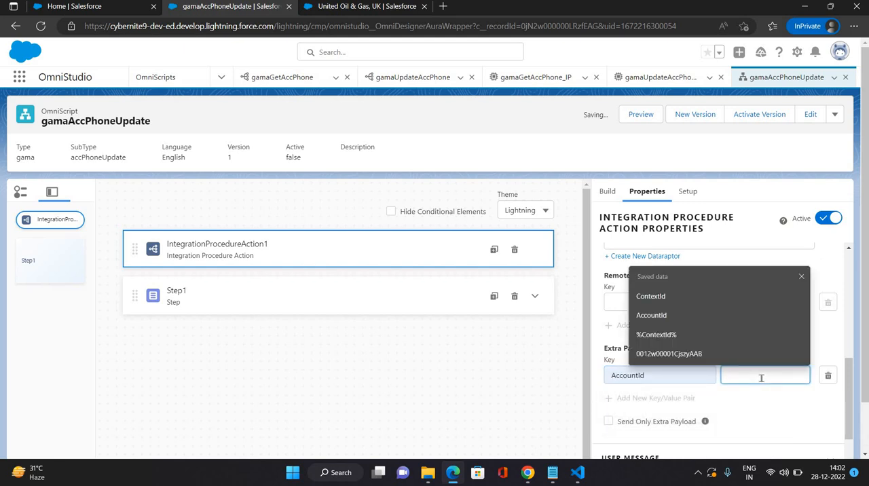
left_click(668, 336)
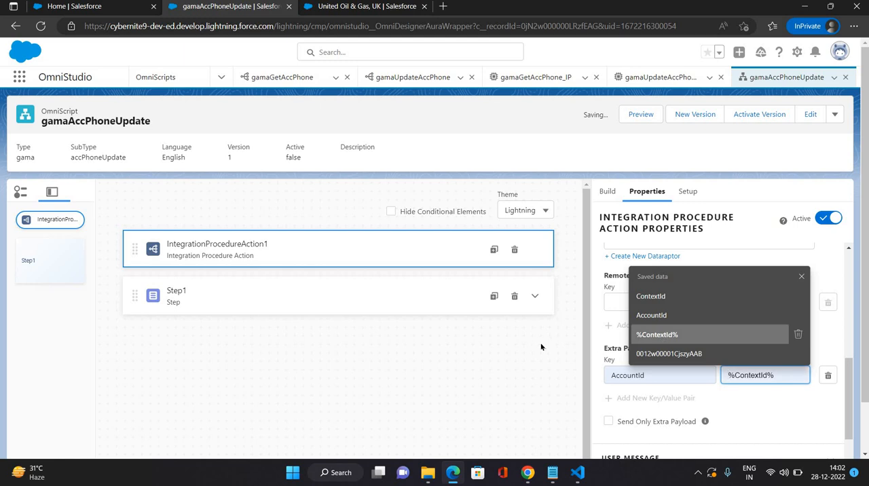
left_click(542, 347)
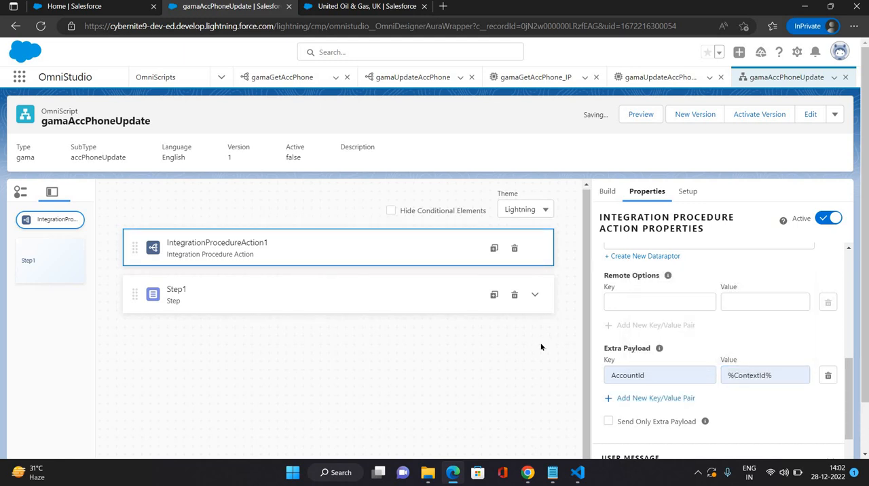
Step: Reload the gamaAccPhoneUpdate OmniScript designer page
scroll(730, 354, "down", 2)
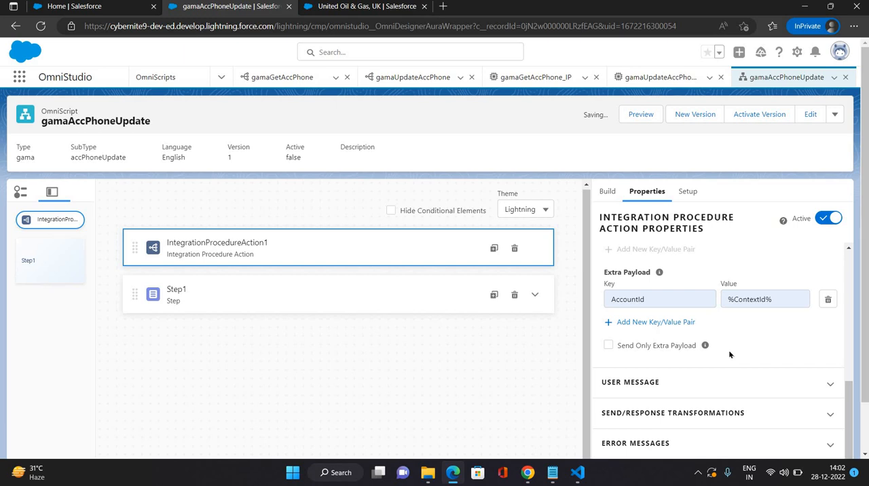
scroll(730, 353, "up", 4)
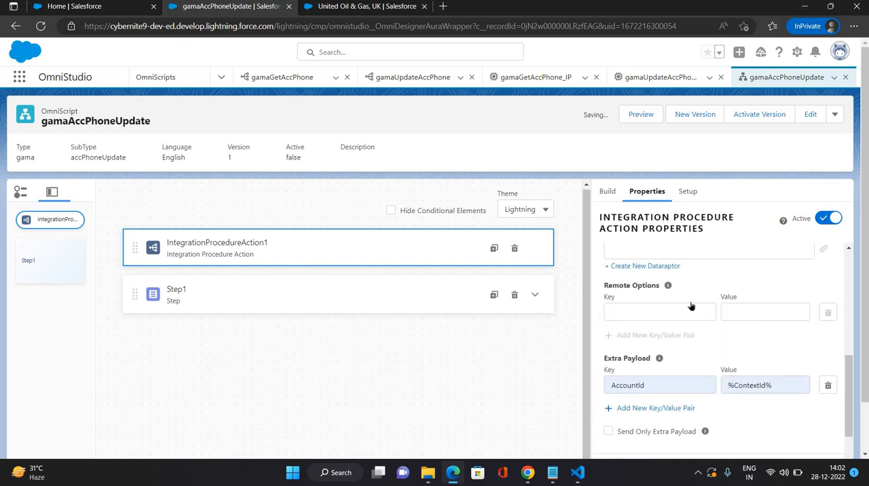
scroll(702, 377, "down", 8)
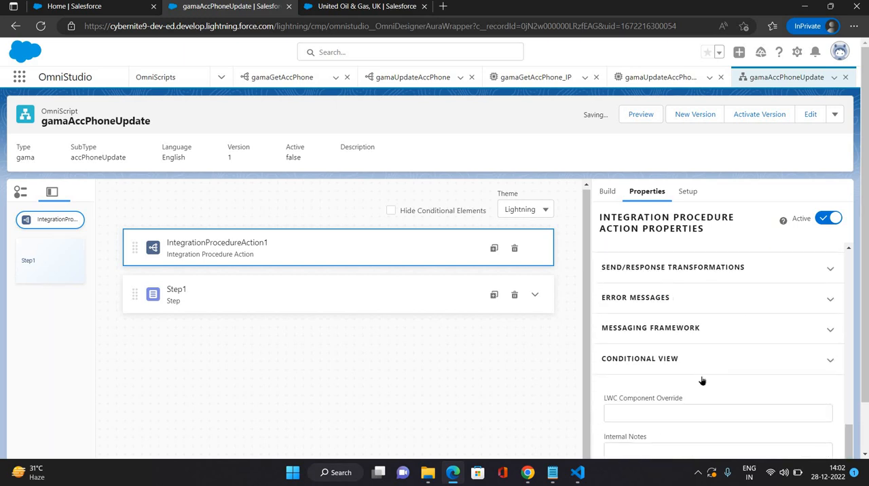
scroll(702, 380, "up", 14)
scroll(620, 242, "up", 2)
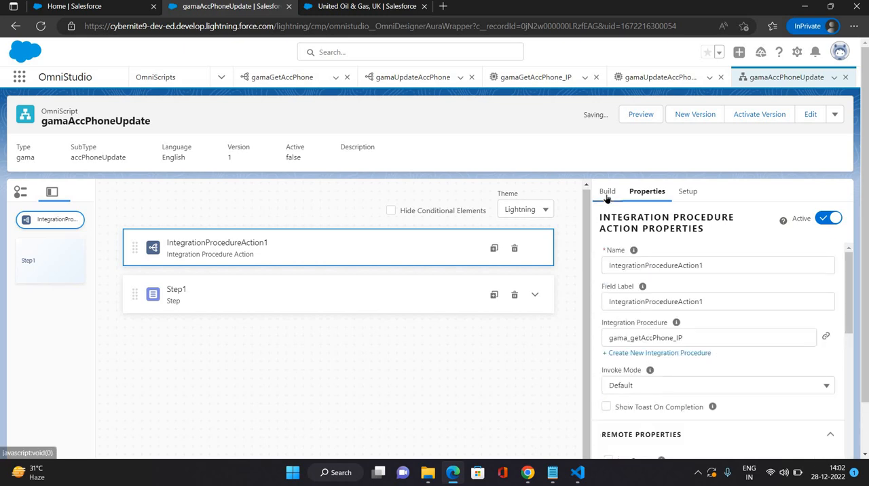
left_click(534, 297)
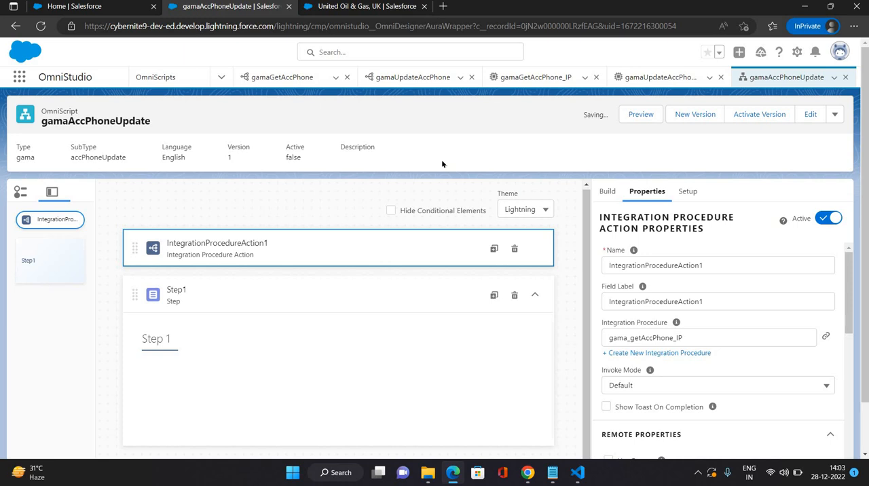
left_click(39, 27)
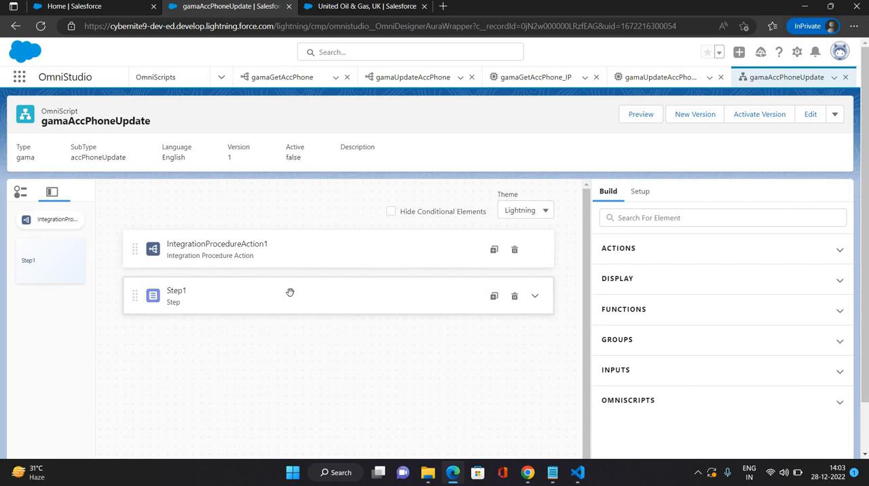
Step: Rename Step1 as Account Phone Update
left_click(289, 295)
left_click_drag(628, 256, 601, 250)
key("BackSpace")
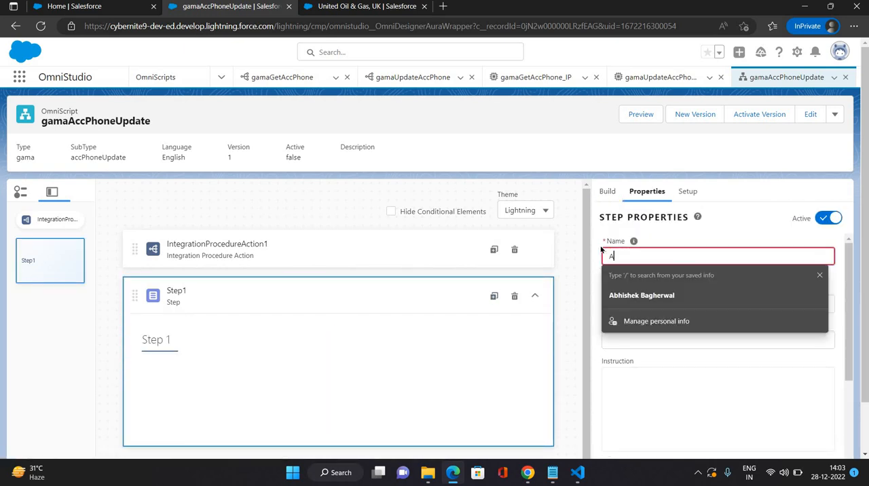
type("Account ")
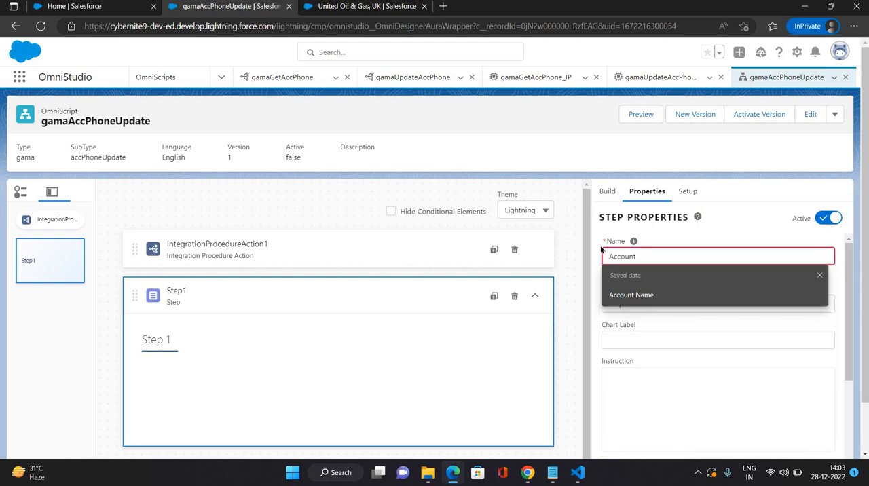
type("Phone")
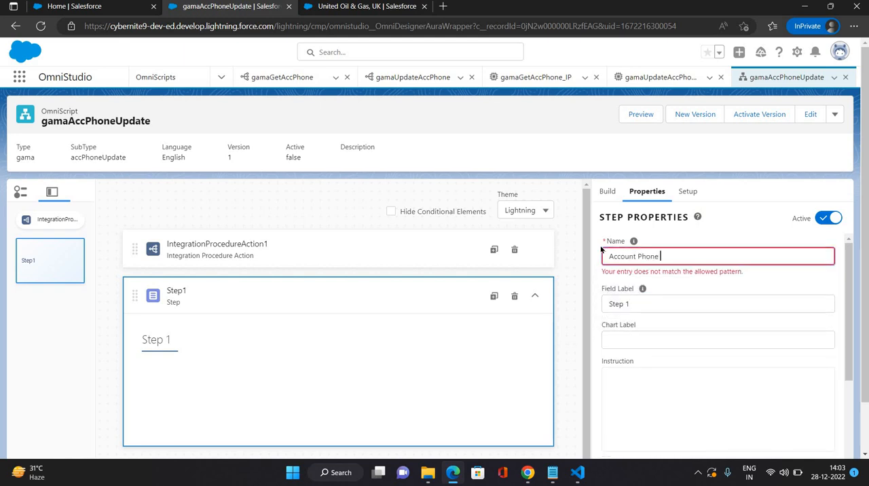
type(" Upda")
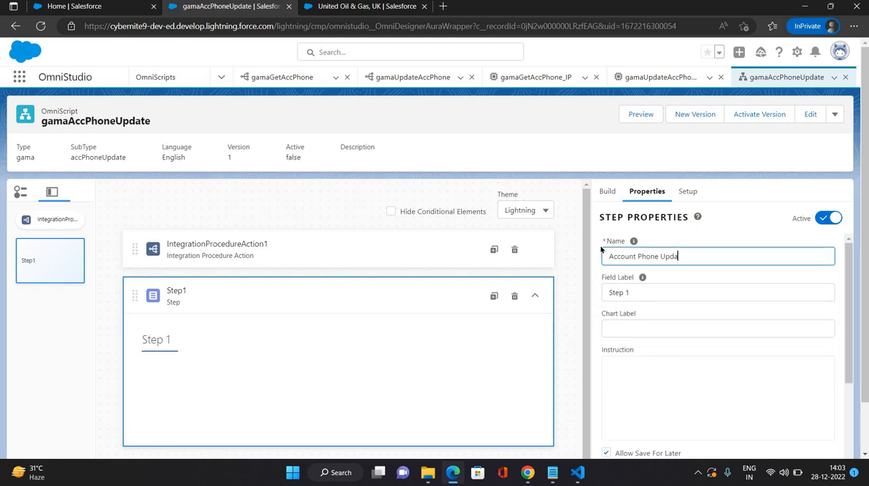
type("te")
Step: Set the step's Field Label to Account Phone Update
left_click(643, 294)
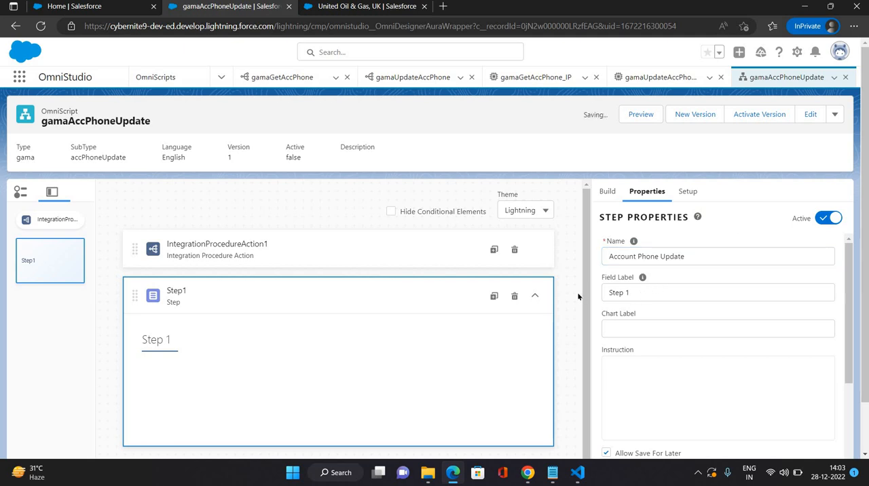
key("ctrl+a")
key("BackSpace")
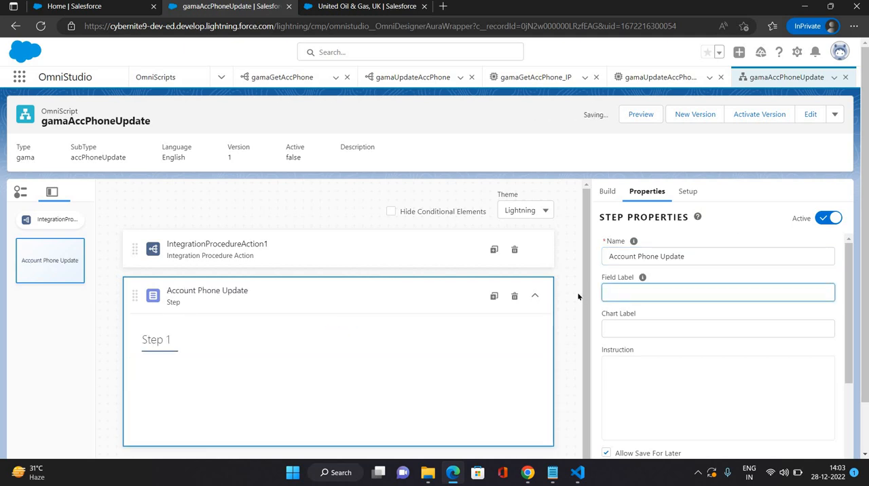
type("A")
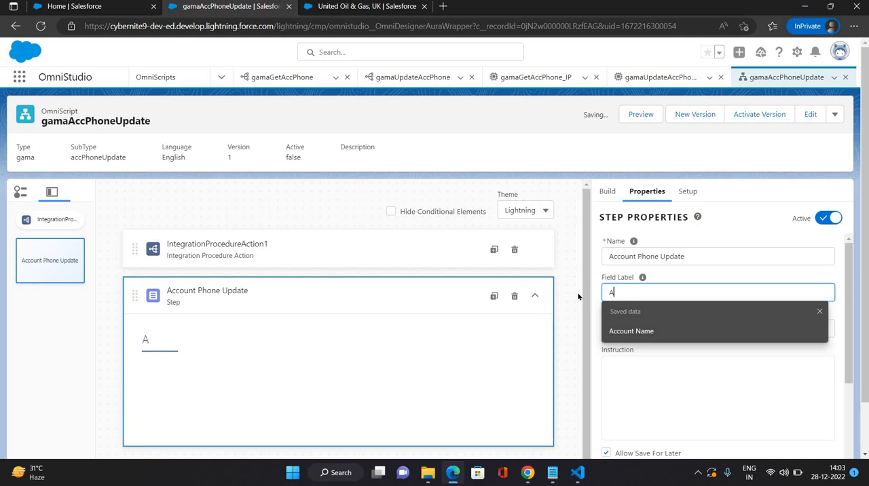
type("ccount Phone Upd")
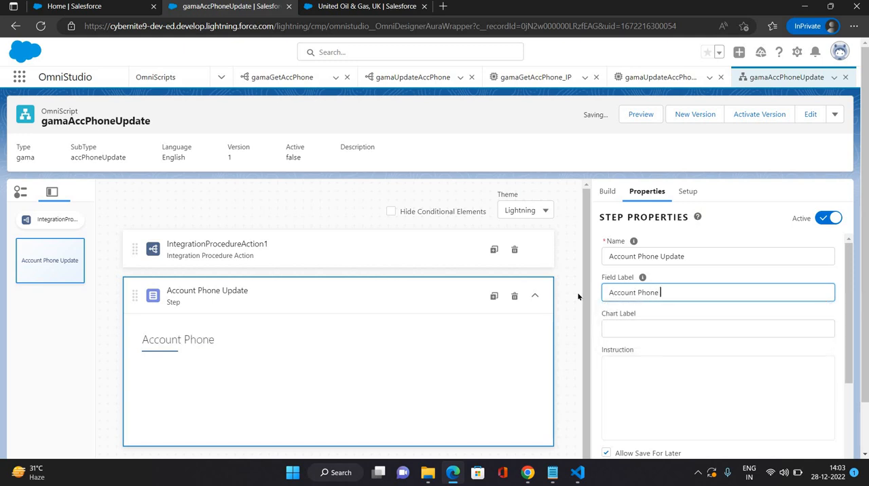
type("ate")
left_click(731, 202)
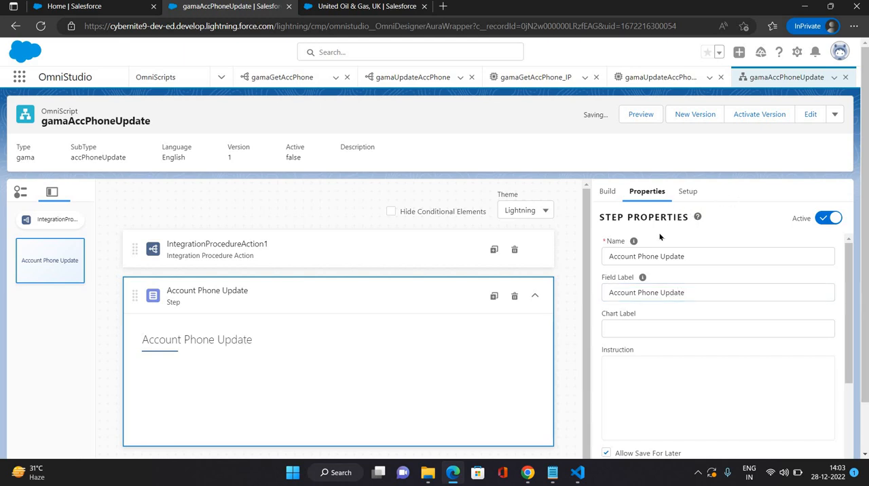
Step: Add a Text input inside the Account Phone Update step and name the element Name
left_click(606, 194)
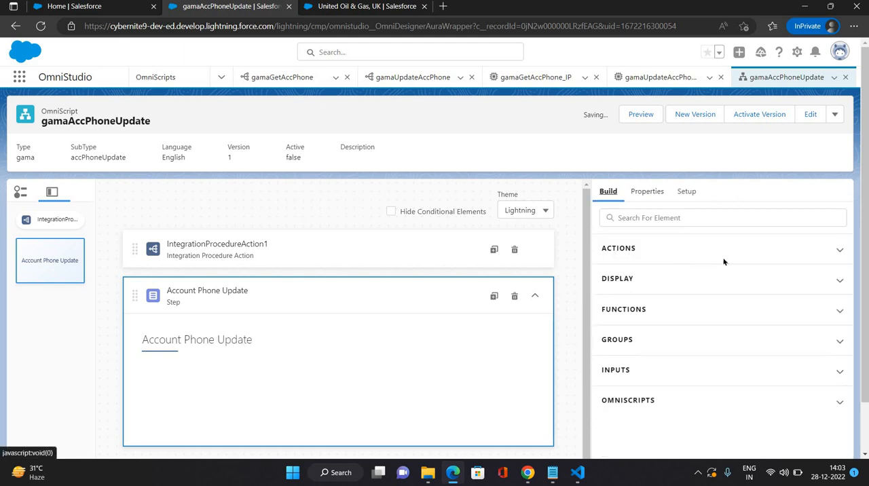
left_click(761, 381)
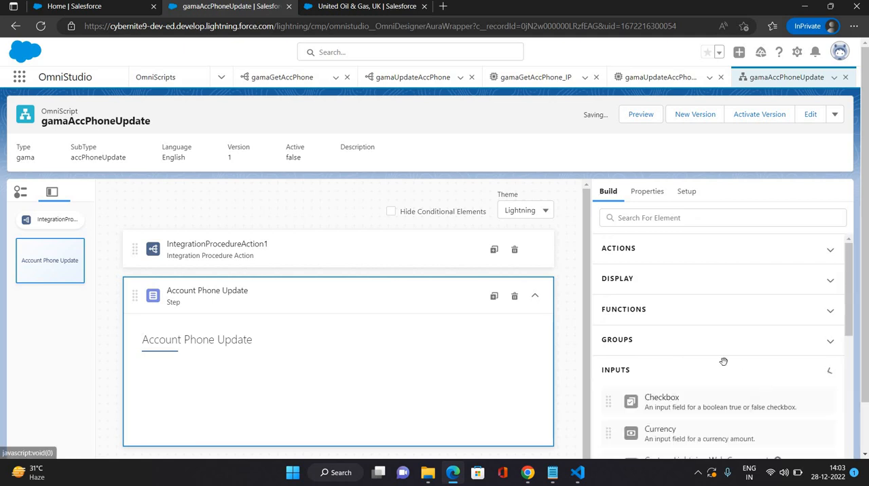
scroll(724, 362, "down", 2)
scroll(724, 361, "down", 4)
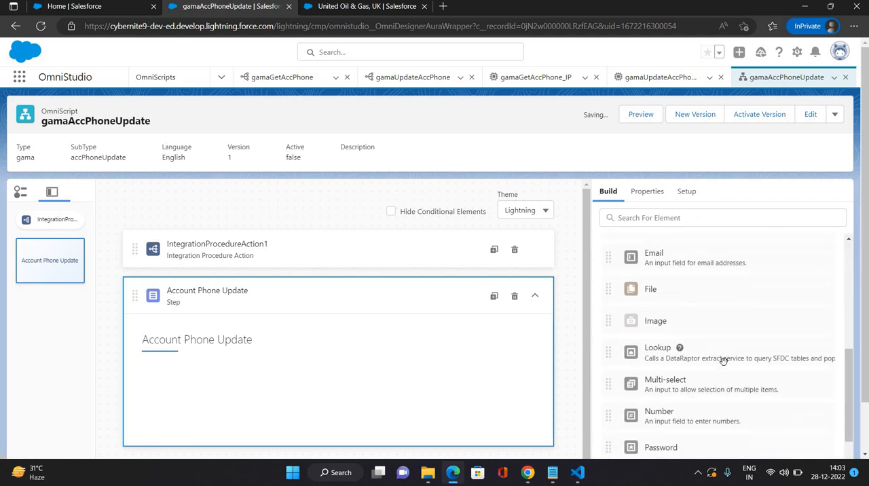
scroll(724, 361, "down", 5)
left_click_drag(652, 372, 269, 368)
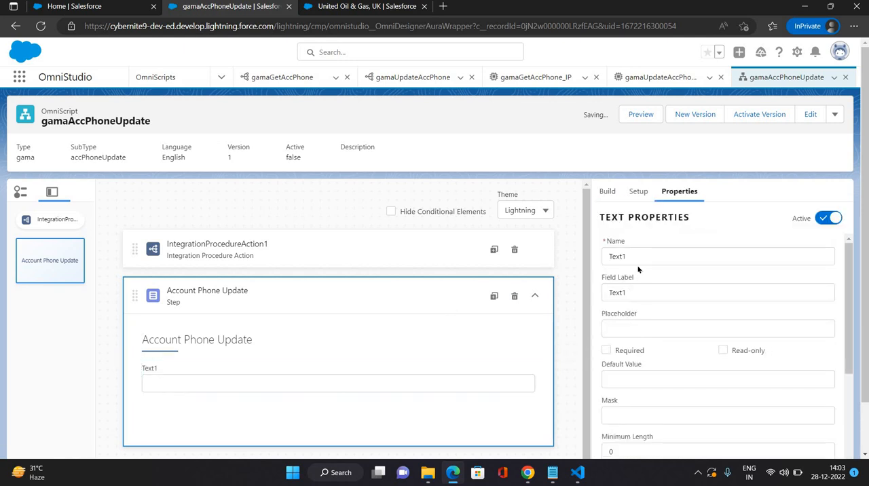
double_click(627, 256)
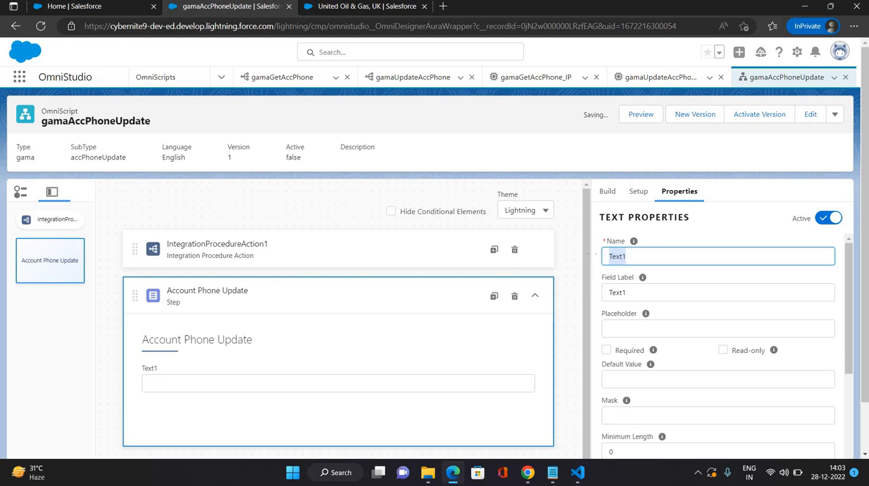
type("Name")
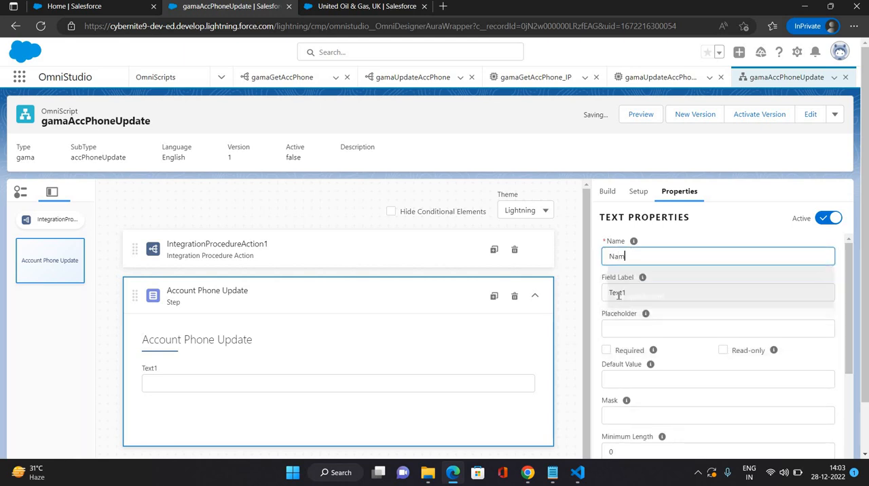
Step: Set the Name text element's Field Label to Account Name and make the field read-only
left_click(632, 294)
key("BackSpace")
key("BackSpace")
key("BackSpace")
key("BackSpace")
key("BackSpace")
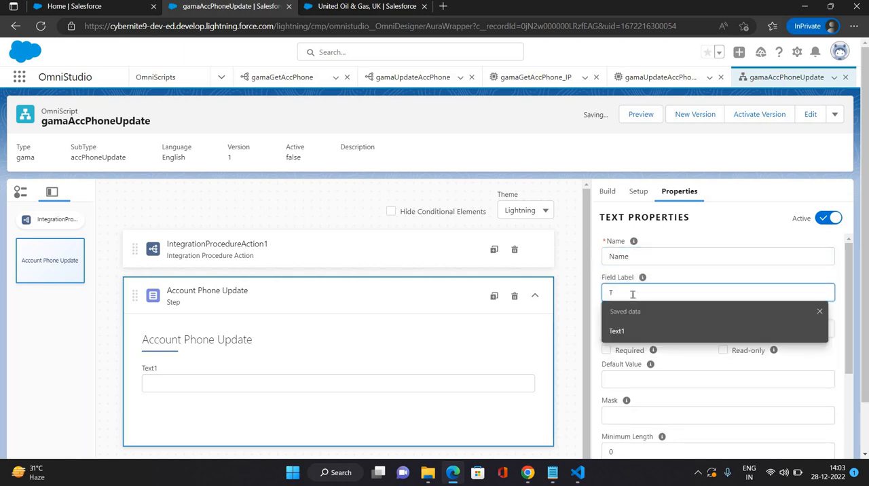
type("A")
left_click(642, 332)
left_click(587, 169)
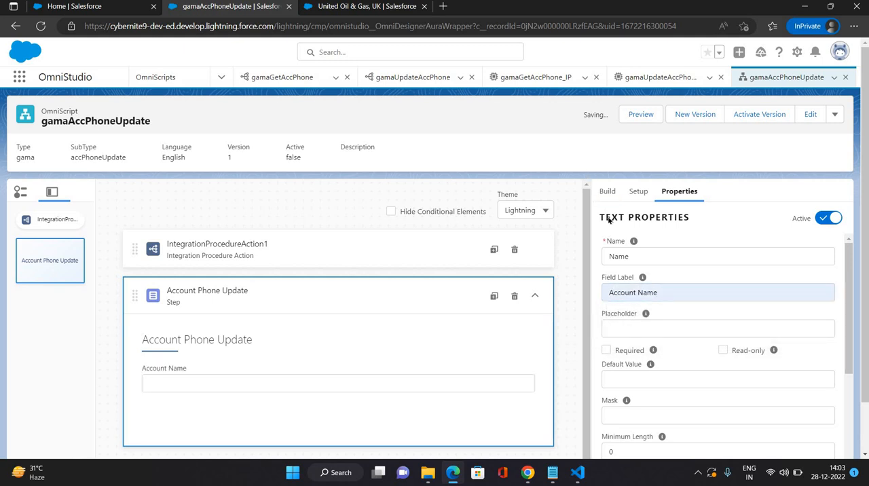
left_click(724, 352)
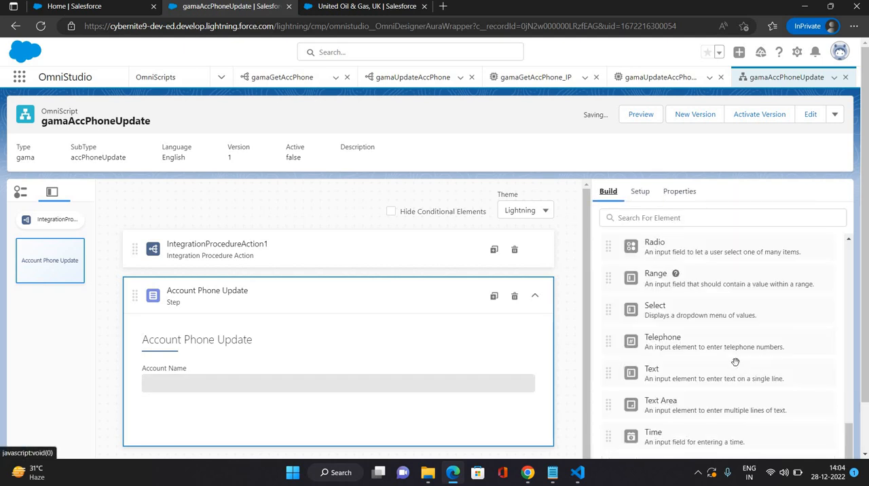
Step: Add a Telephone input below Account Name in the Account Phone Update step, with both its name and Field Label set to Phone
left_click_drag(615, 344, 197, 432)
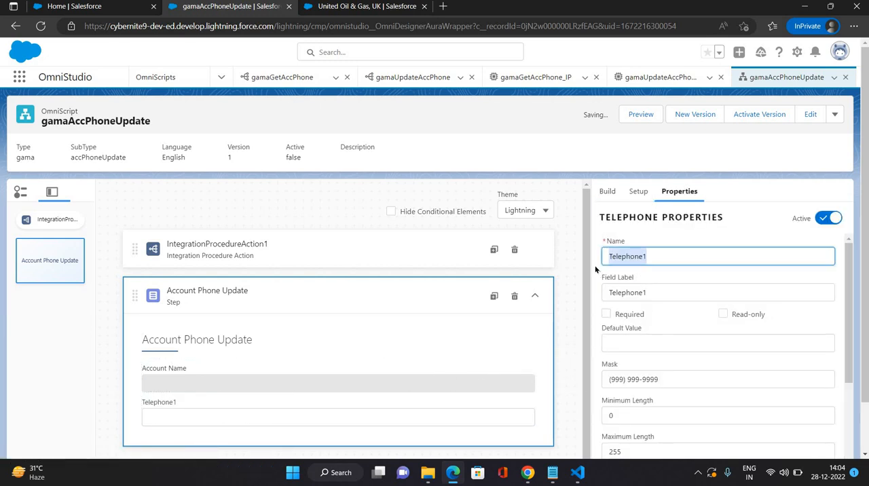
type("Phone")
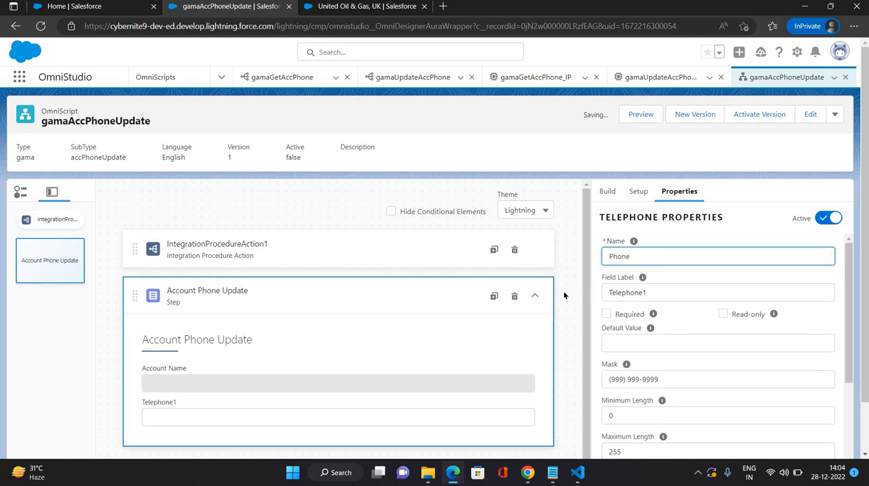
key("Tab")
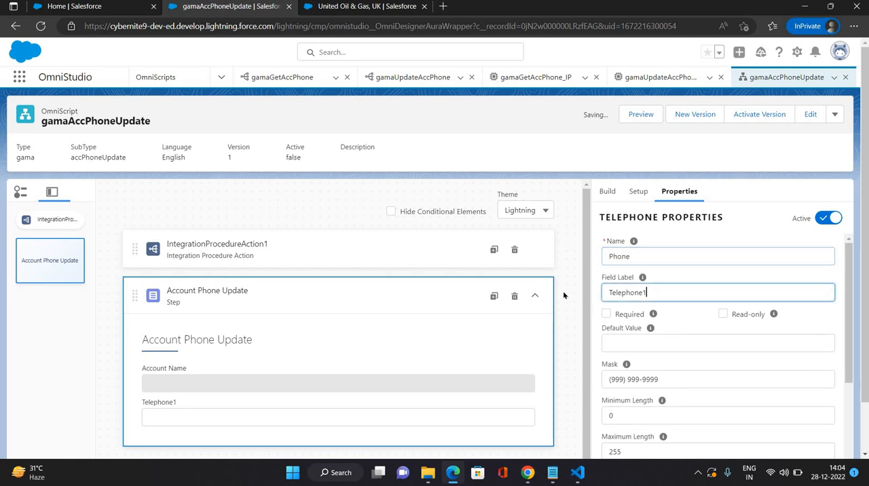
type("Phone")
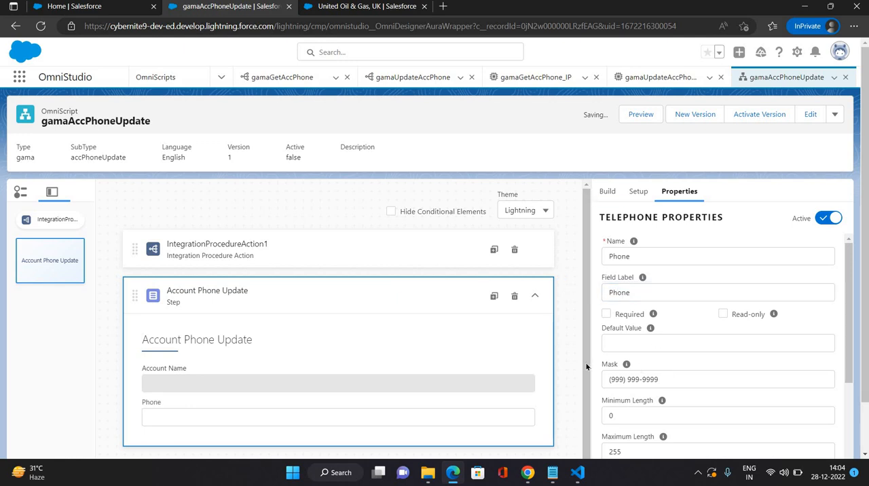
Step: Clear the Mask value of the Phone telephone element
triple_click(658, 379)
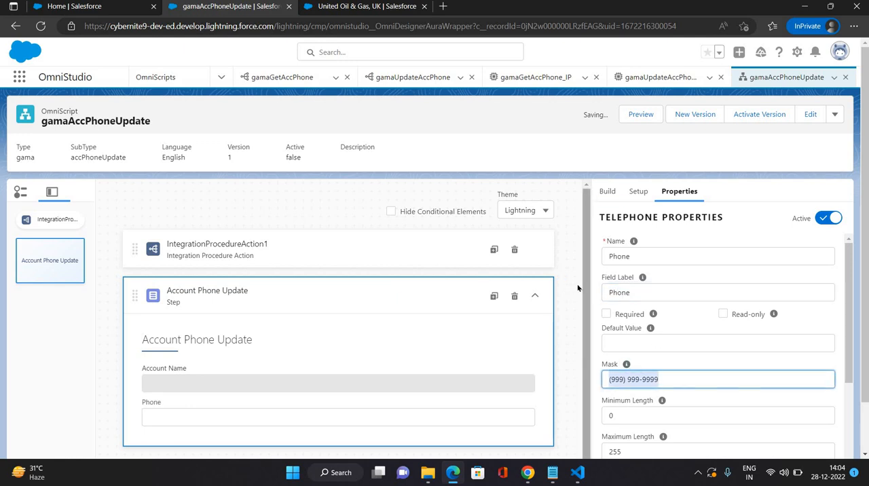
key("BackSpace")
scroll(654, 375, "down", 2)
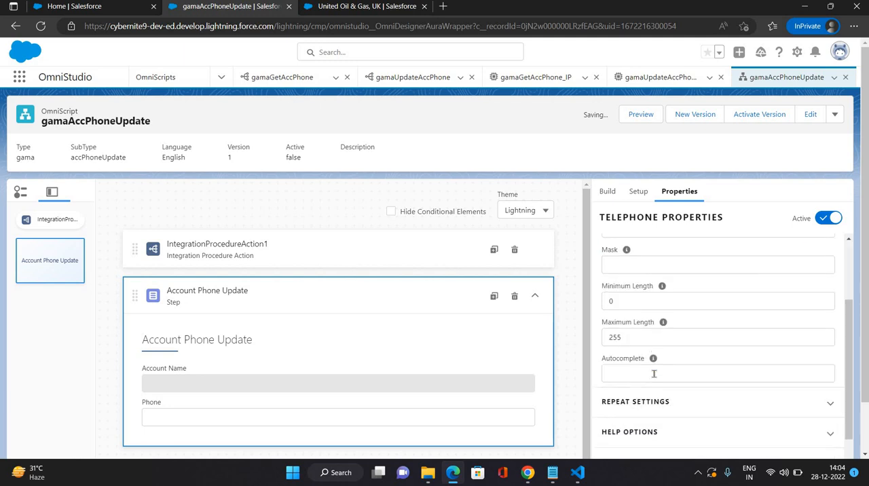
scroll(654, 374, "up", 2)
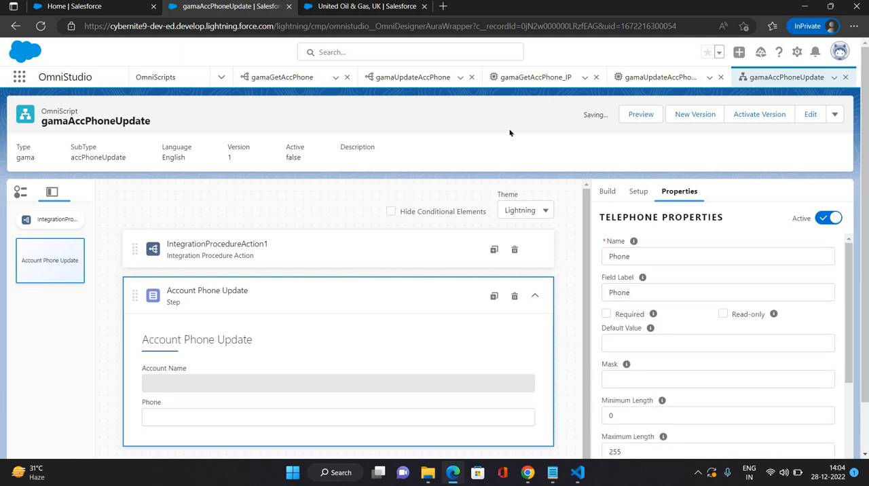
Step: Reload the gamaAccPhoneUpdate designer page and open the OmniScript's preview
left_click(640, 117)
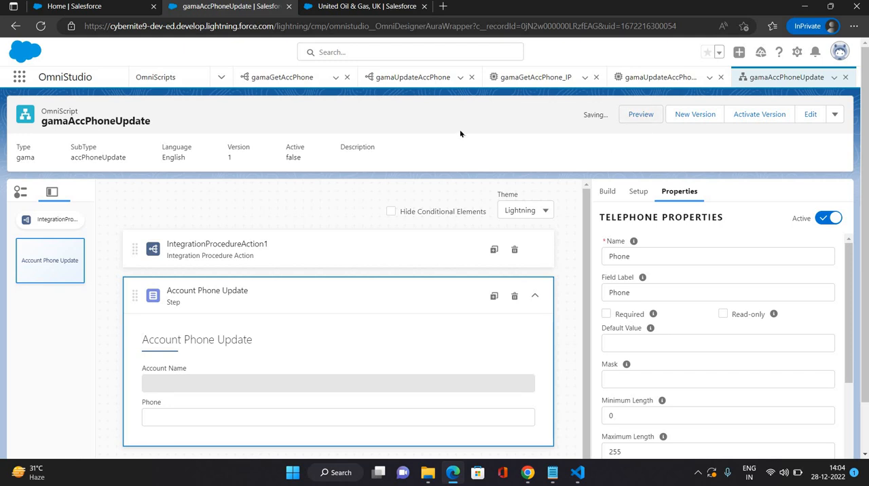
left_click(40, 25)
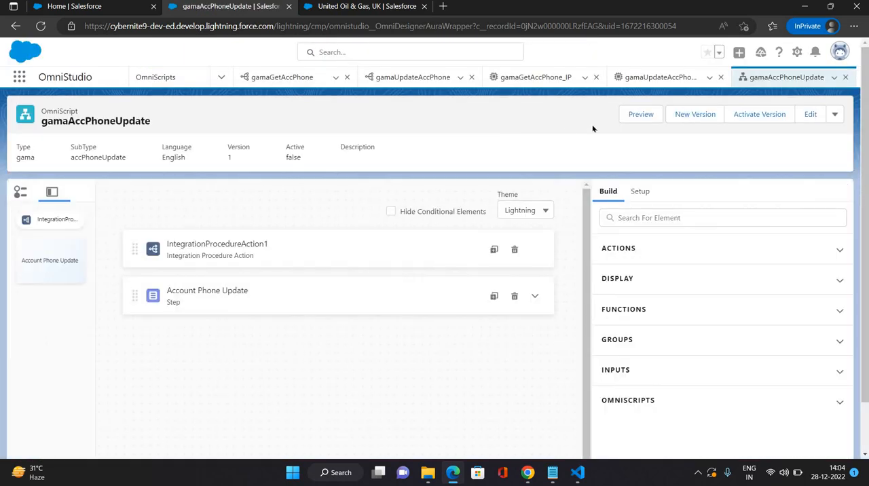
left_click(642, 115)
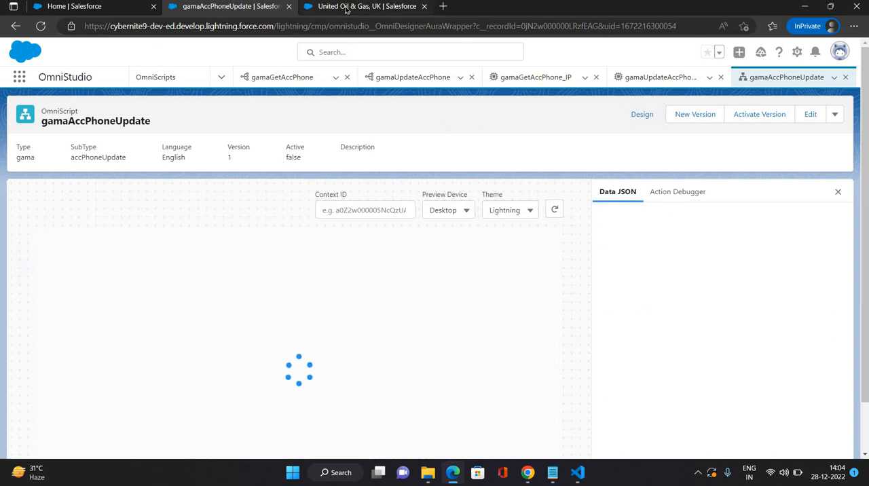
Step: Copy the record ID from the United Oil & Gas, UK account's URL and enter it as the OmniScript preview's Context ID
left_click(346, 8)
double_click(382, 27)
key("ctrl+c")
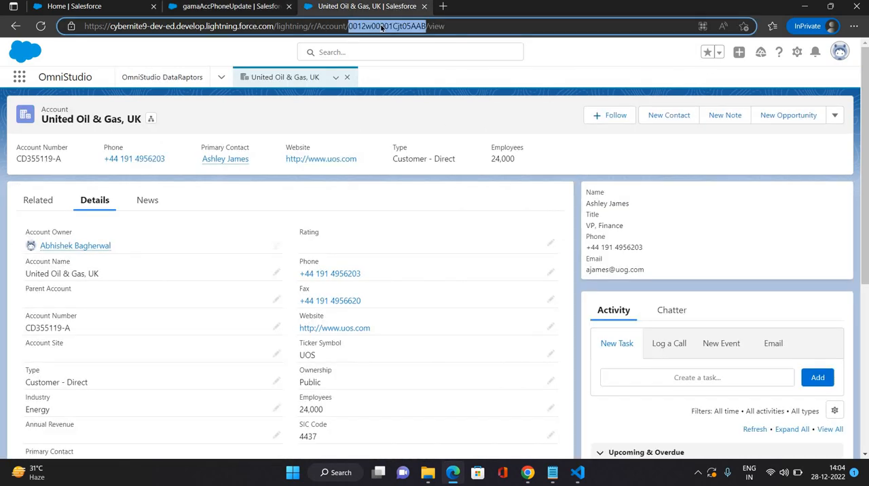
left_click(241, 8)
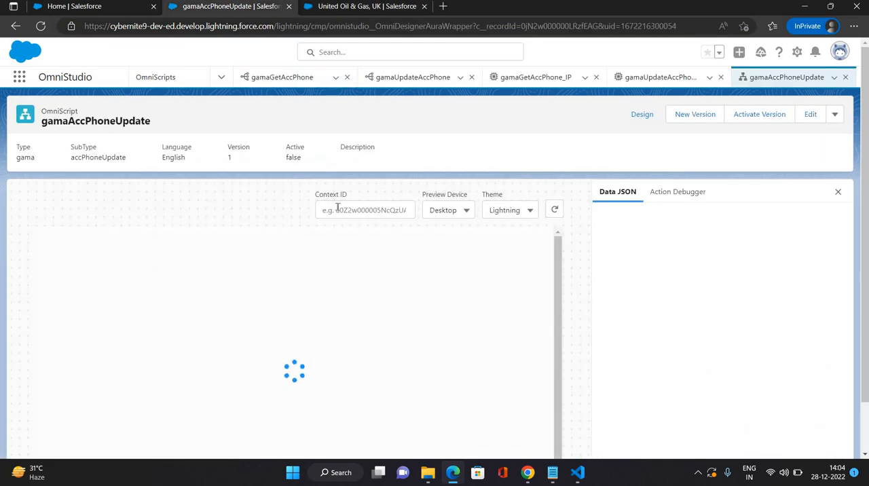
left_click(337, 209)
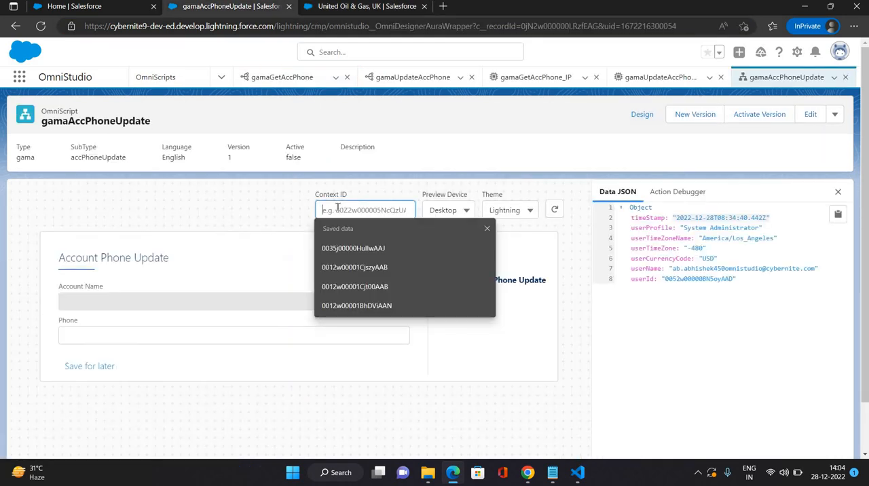
key("ctrl+v")
left_click(260, 208)
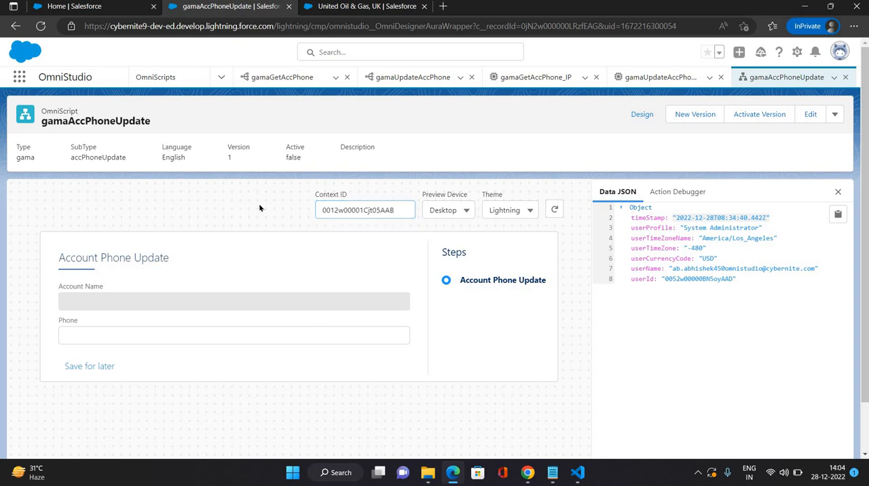
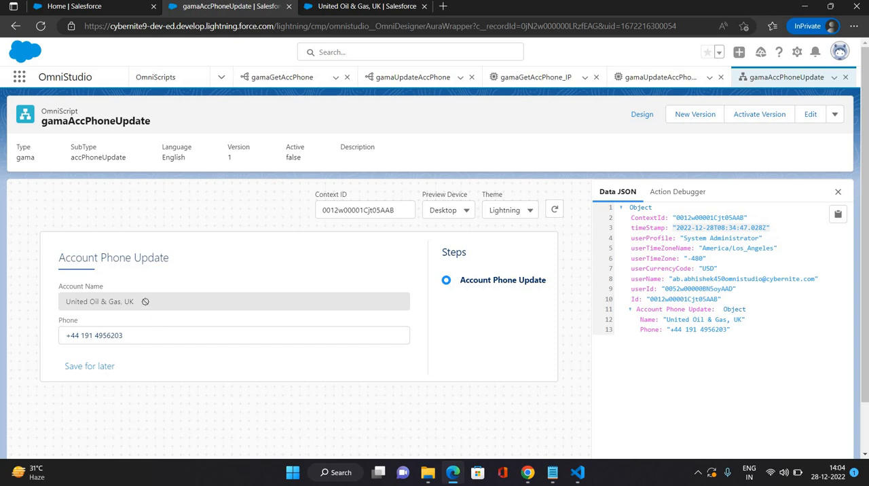
left_click(147, 339)
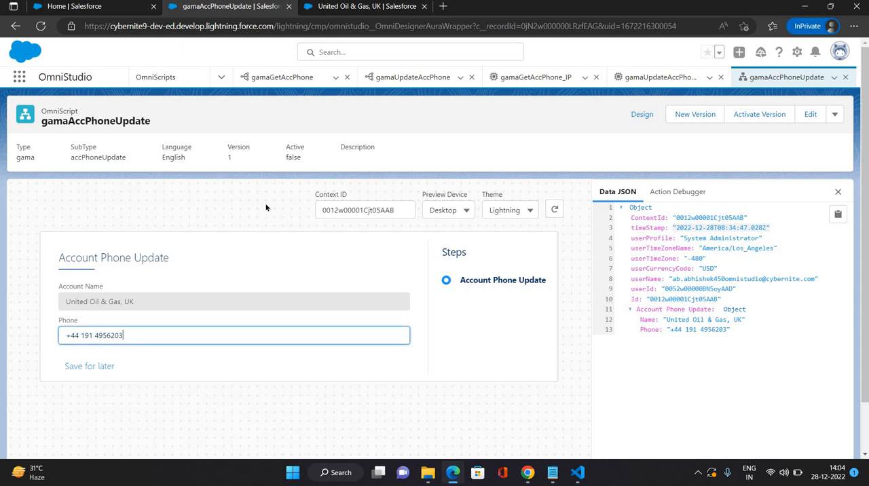
left_click(265, 207)
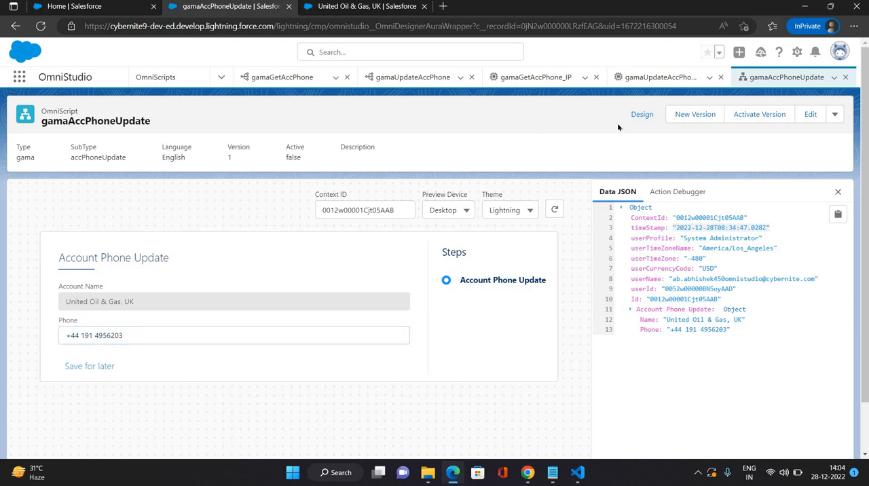
Step: Return to the design view and add an Integration Procedure Action below the Account Phone Update step, using gama_updateAccPhone_IP as its integration procedure
left_click(640, 115)
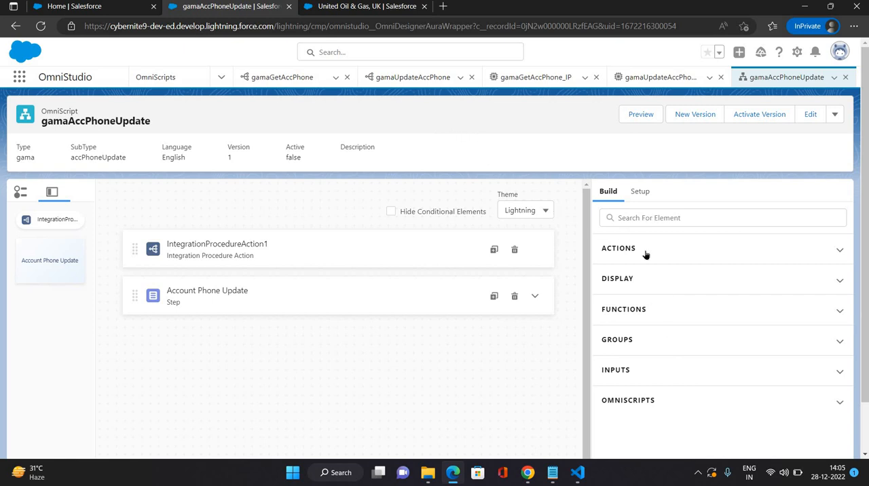
left_click(640, 218)
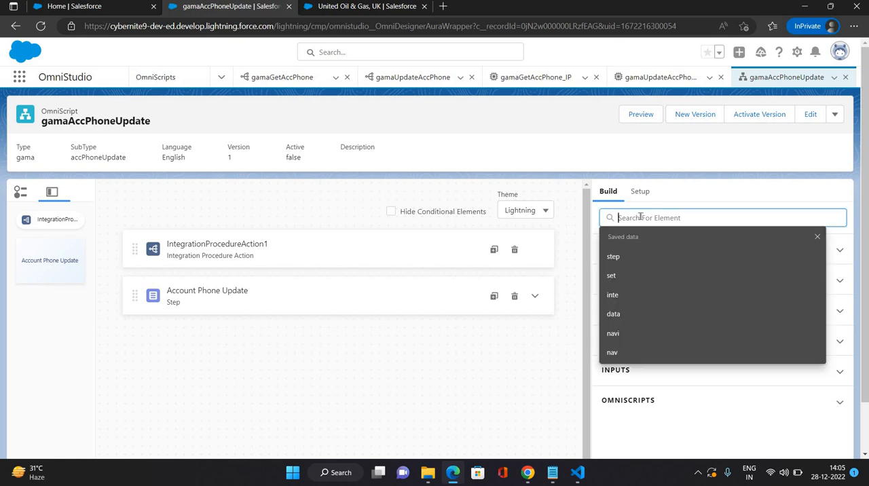
type("inte")
left_click_drag(481, 291, 341, 320)
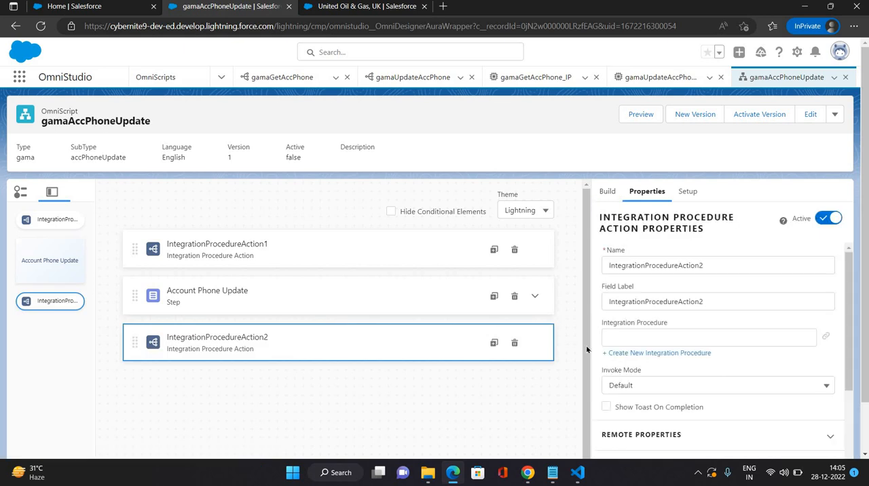
left_click(624, 340)
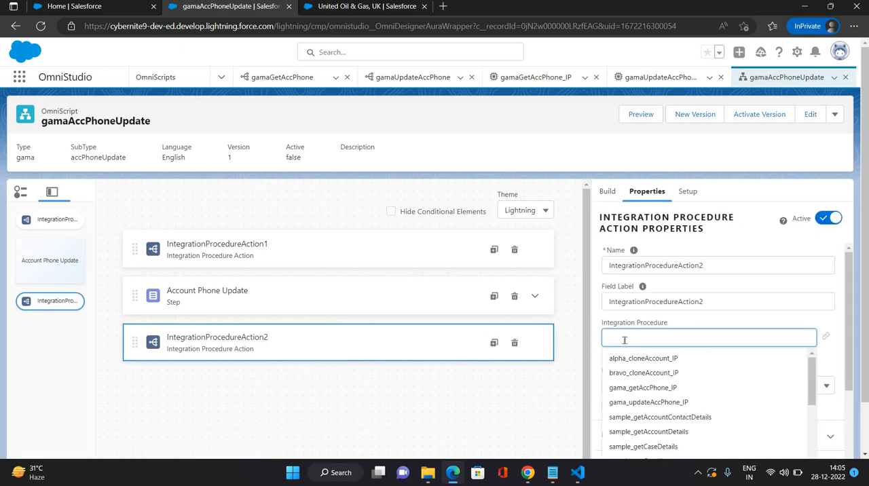
left_click(641, 402)
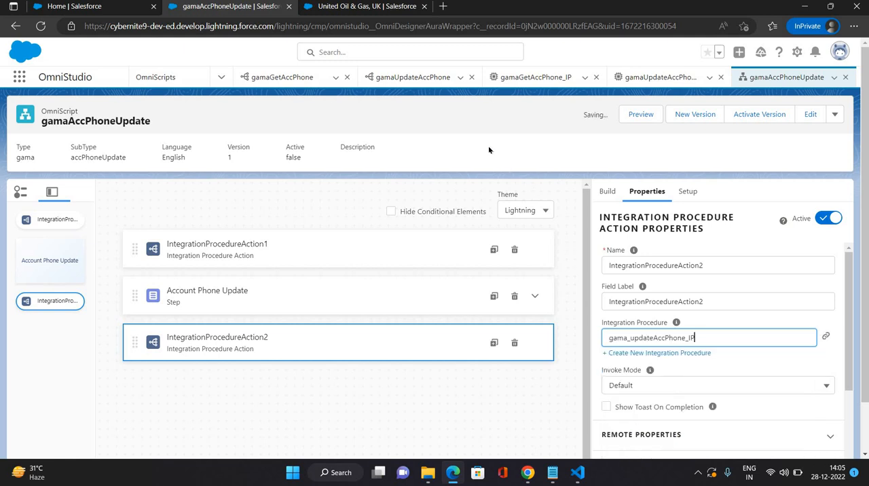
left_click(489, 150)
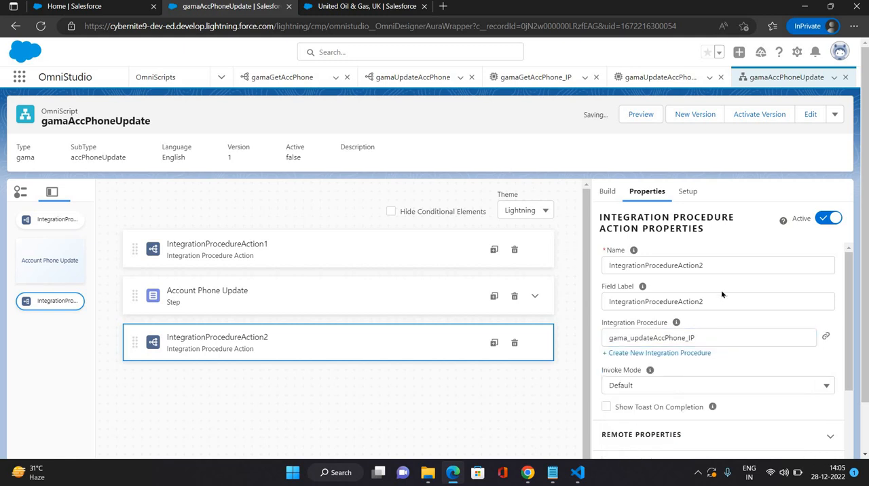
Step: Review the Remote Properties and Send/Response Transformations settings of IntegrationProcedureAction2
scroll(731, 292, "down", 3)
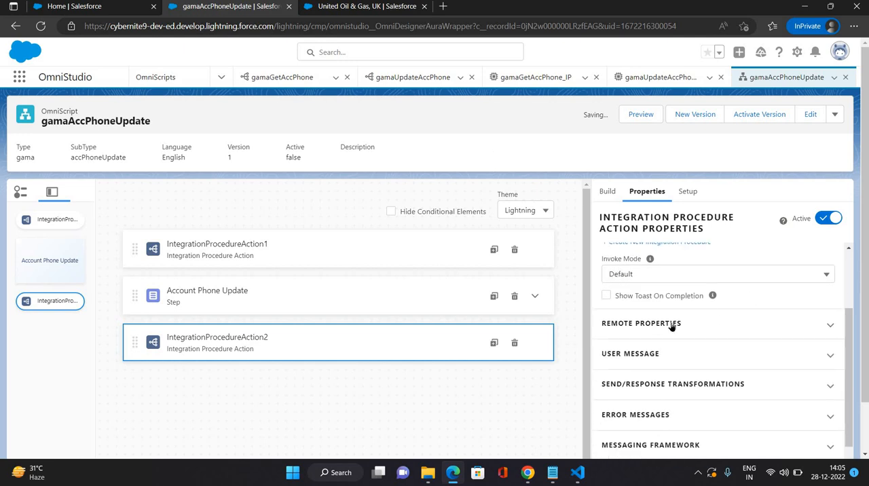
left_click(673, 326)
scroll(732, 385, "down", 1)
scroll(731, 385, "down", 1)
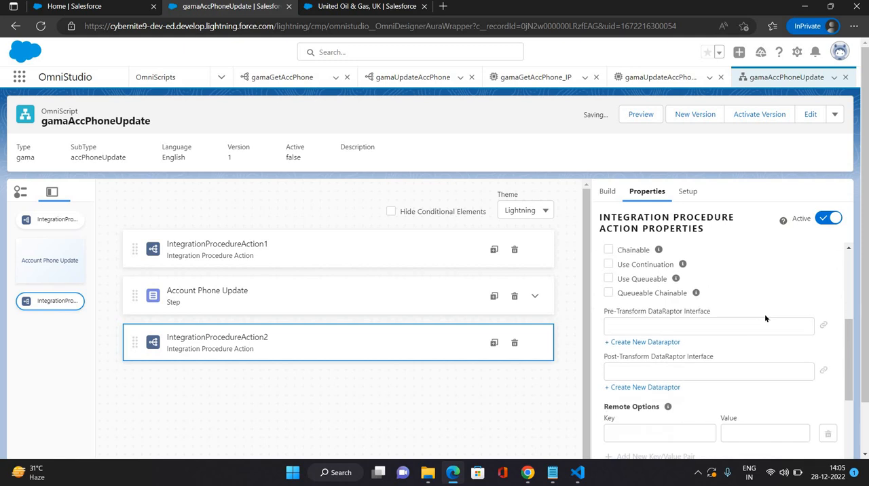
scroll(765, 314, "up", 1)
scroll(765, 314, "down", 3)
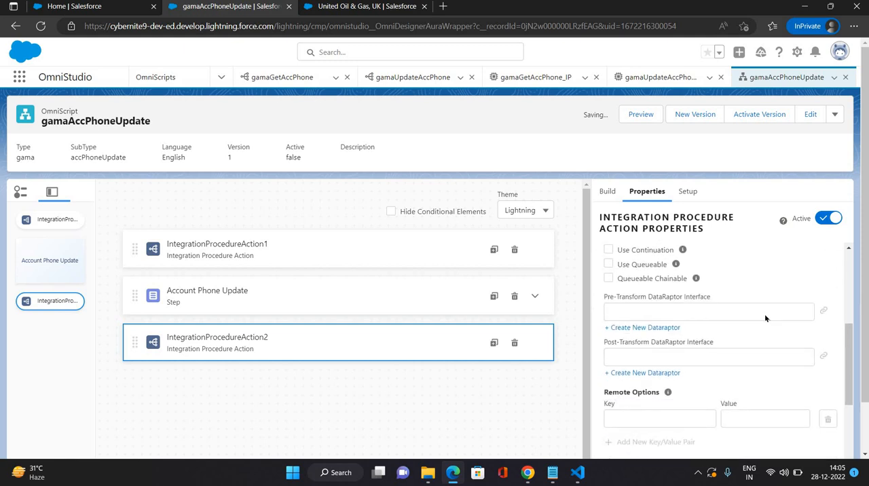
scroll(765, 314, "down", 2)
scroll(704, 312, "up", 5)
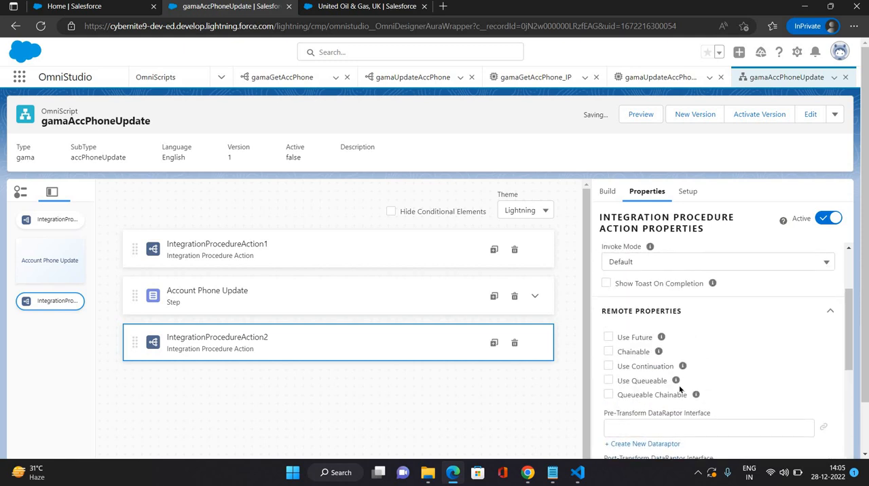
scroll(662, 343, "down", 1)
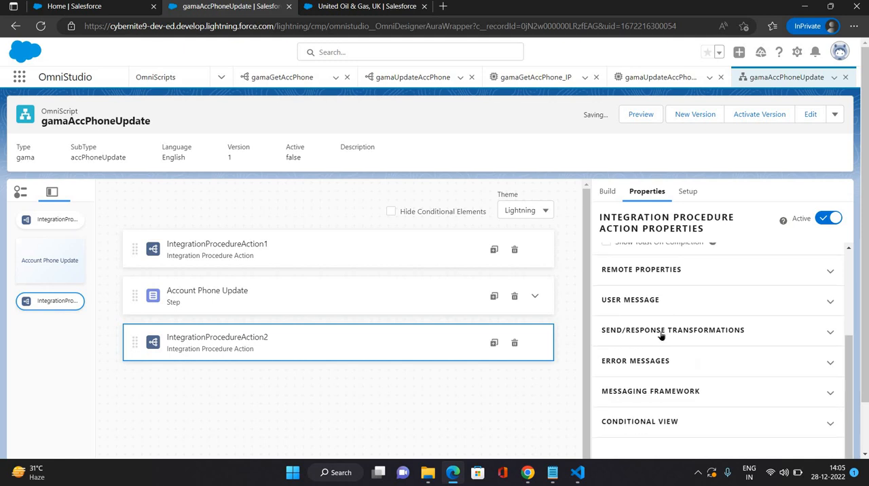
left_click(662, 336)
scroll(696, 274, "up", 4)
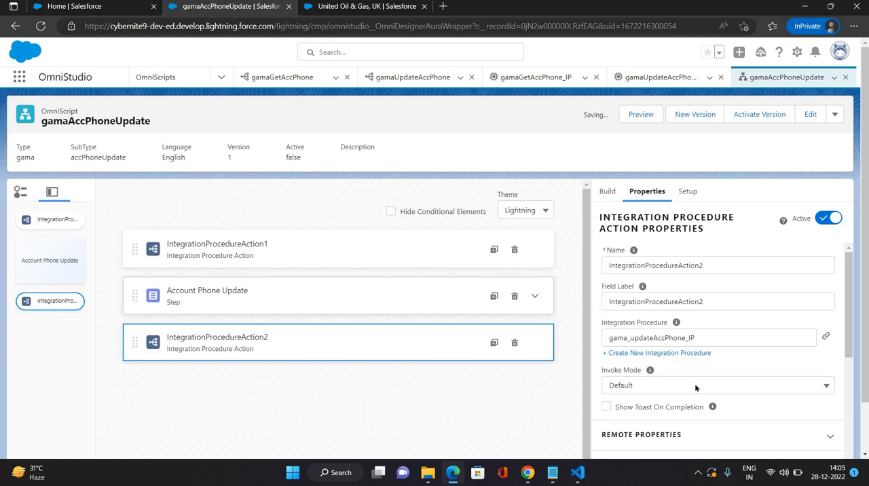
scroll(695, 388, "down", 1)
scroll(692, 394, "up", 1)
scroll(682, 412, "down", 1)
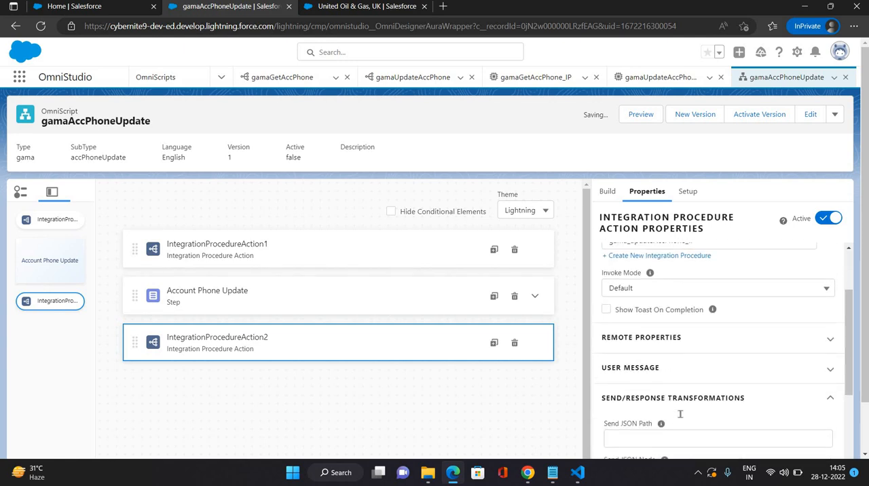
scroll(613, 303, "down", 1)
Step: Open the OmniScript's preview and set its Context ID to the United Oil & Gas, UK account's record ID
left_click(638, 114)
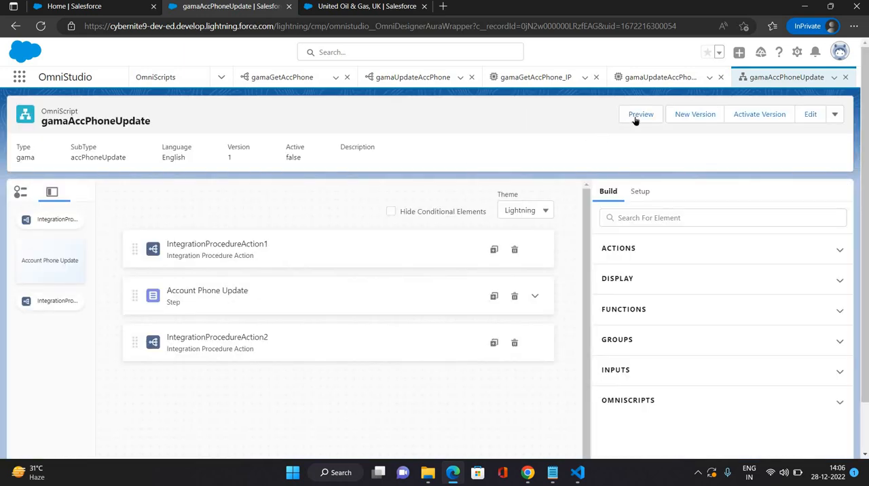
left_click(638, 115)
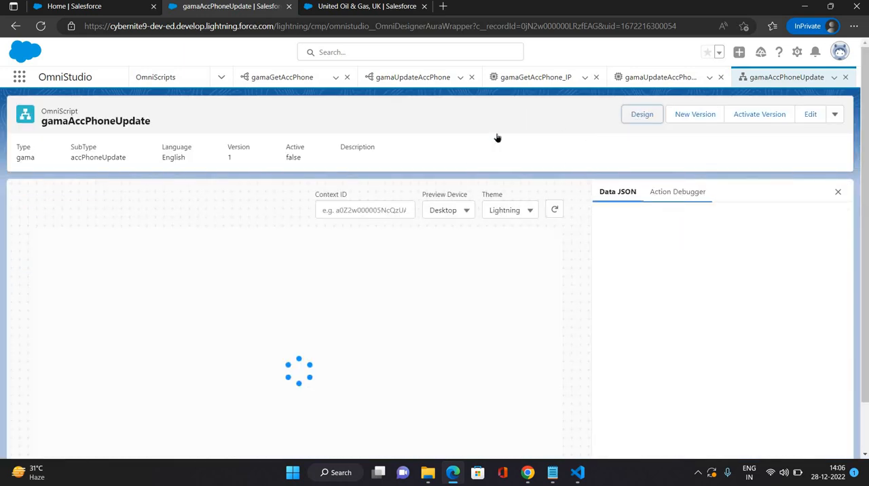
left_click(354, 210)
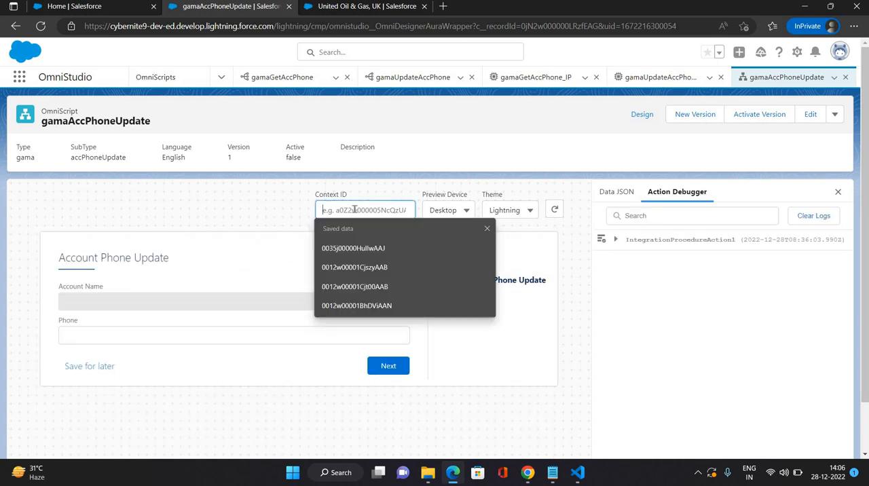
left_click(355, 286)
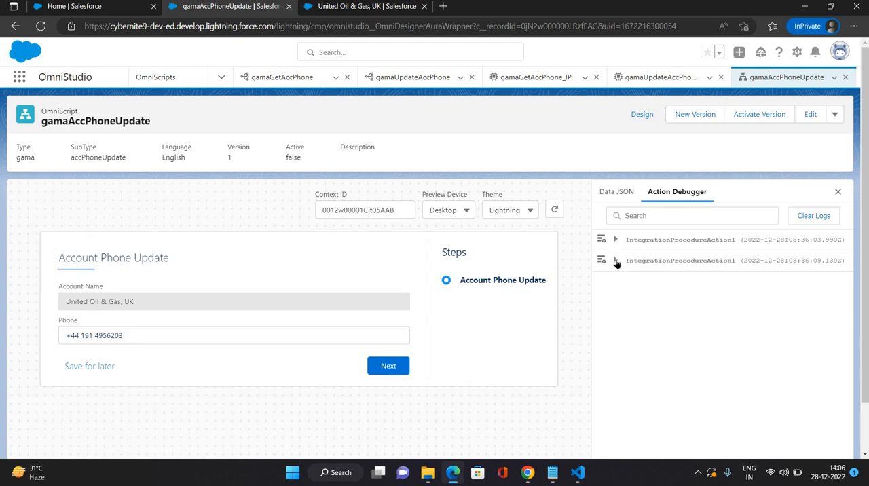
Step: Examine the latest IntegrationProcedureAction1 response in the Action Debugger and copy its node name IPResult
left_click(616, 261)
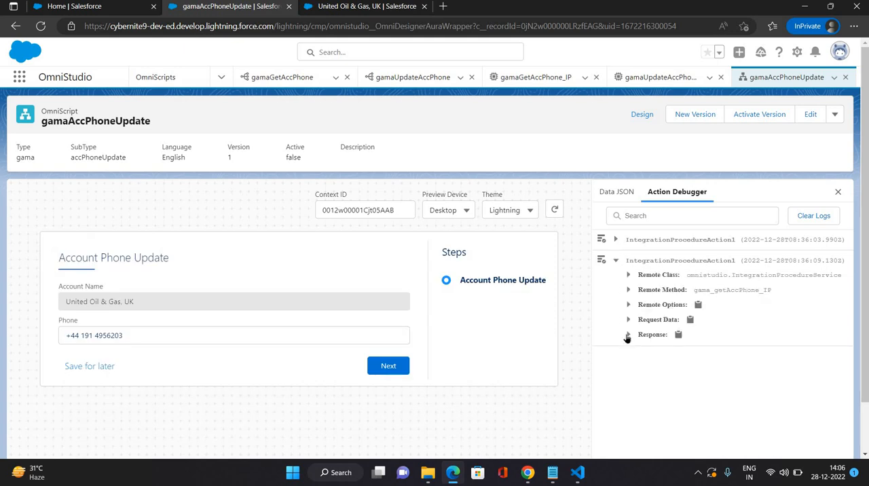
left_click(627, 335)
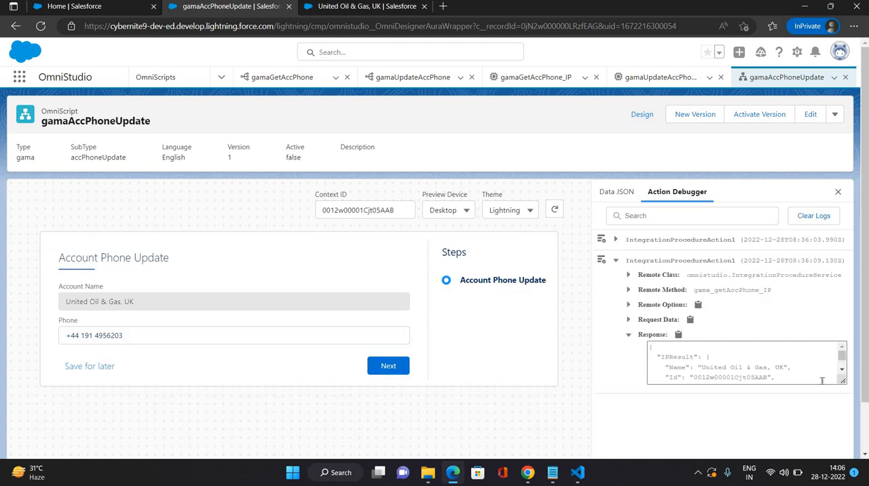
scroll(842, 372, "down", 3)
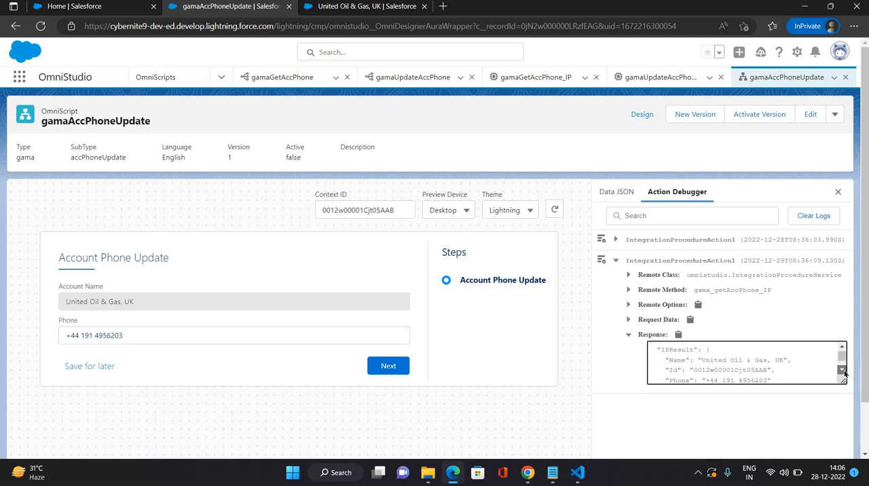
scroll(763, 360, "down", 1)
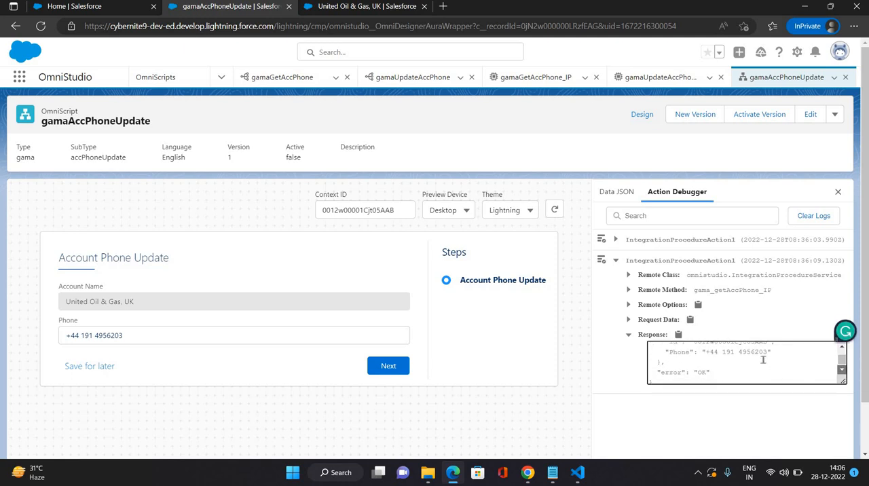
key("ctrl+a")
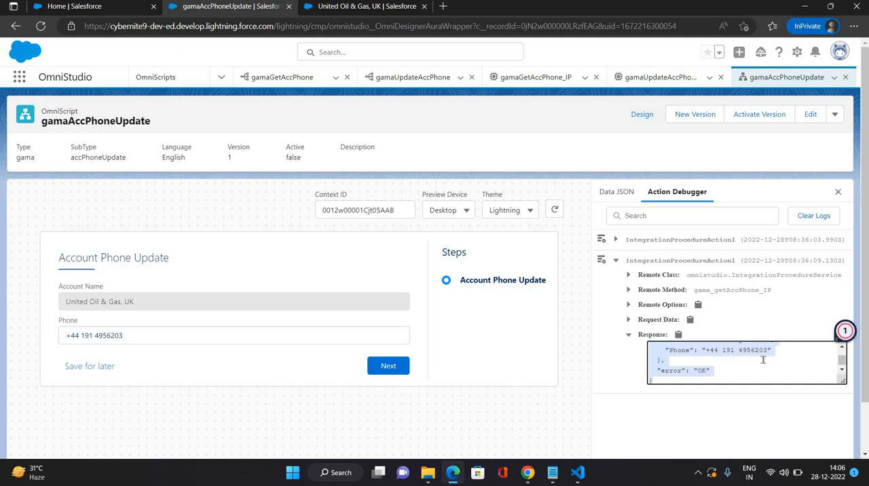
left_click(677, 358)
scroll(678, 357, "up", 1)
scroll(678, 357, "up", 1)
double_click(677, 357)
key("ctrl+c")
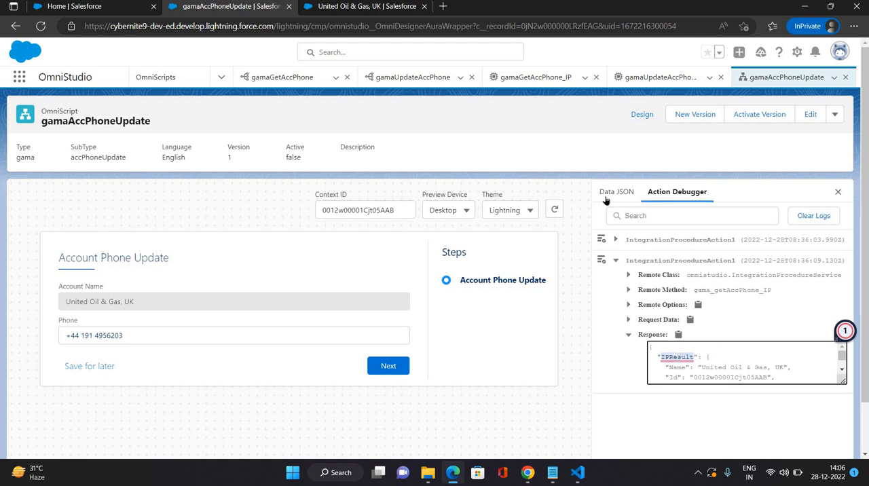
Step: Return to the design view and set IntegrationProcedureAction2's Send JSON Path to IPResult
left_click(641, 115)
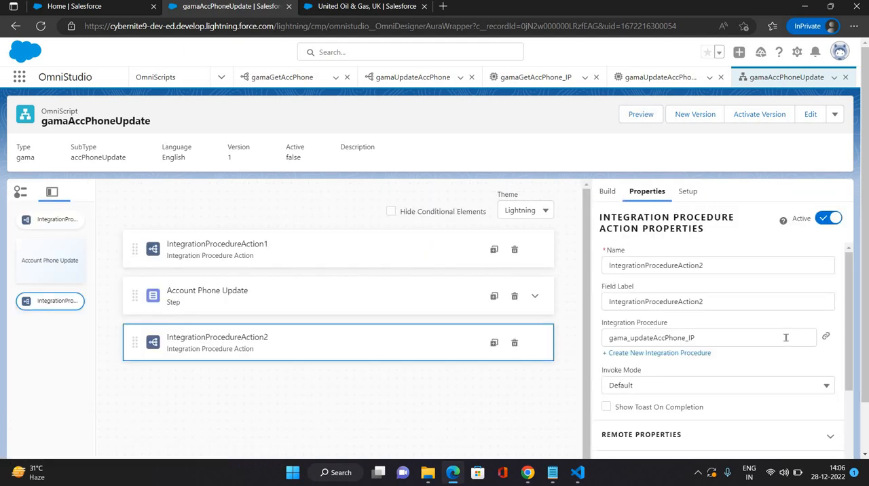
scroll(756, 328, "down", 2)
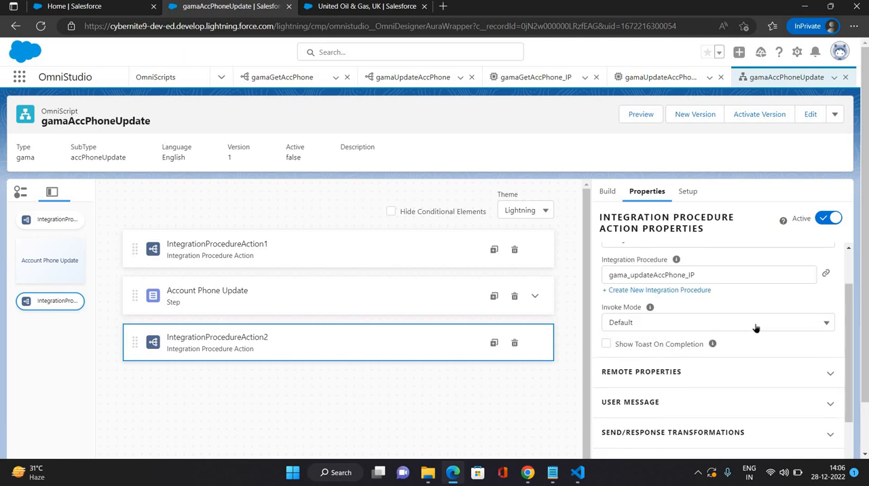
scroll(756, 328, "down", 4)
left_click(647, 306)
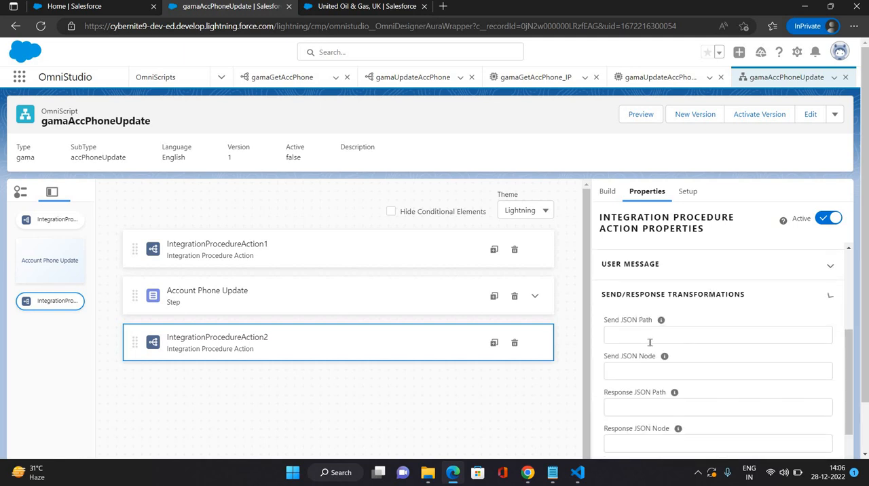
scroll(659, 319, "down", 1)
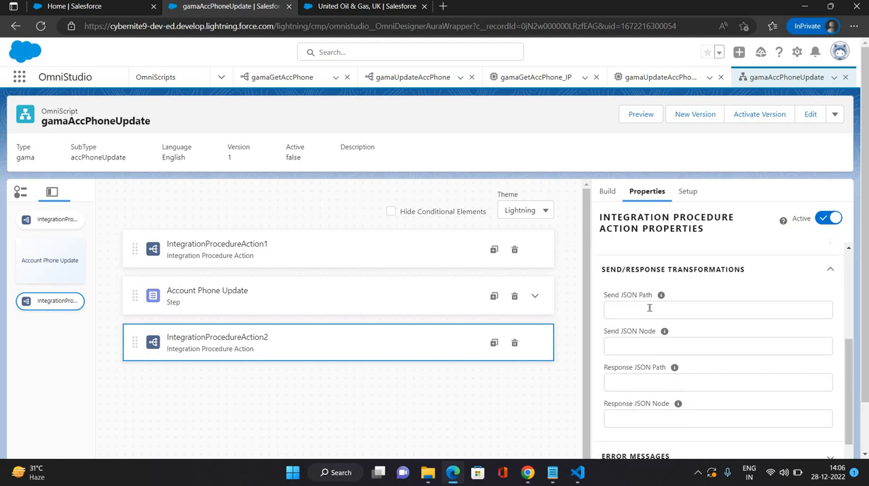
left_click(646, 309)
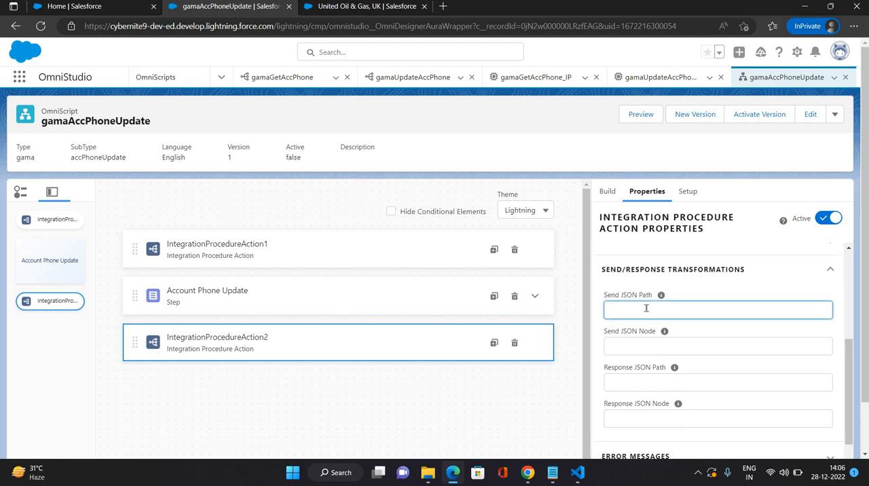
key("ctrl+v")
left_click(524, 377)
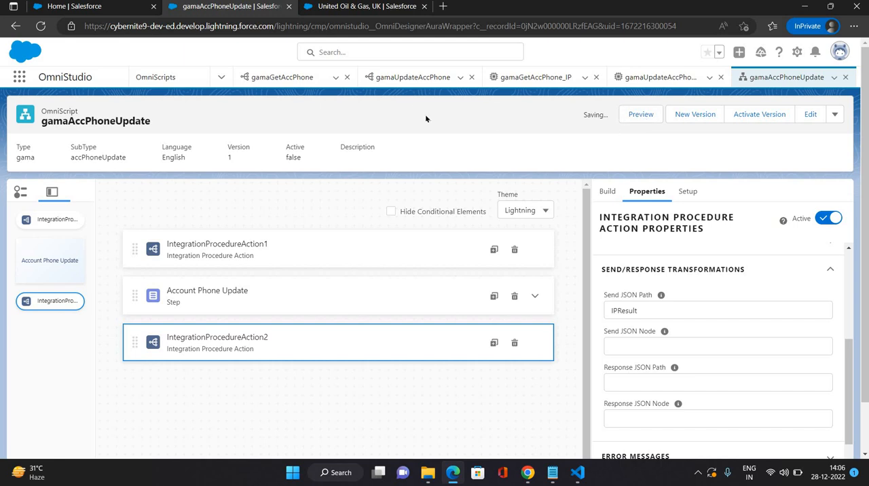
Step: Check the field mappings of the gamaUpdateAccPhone DataRaptor
left_click(405, 79)
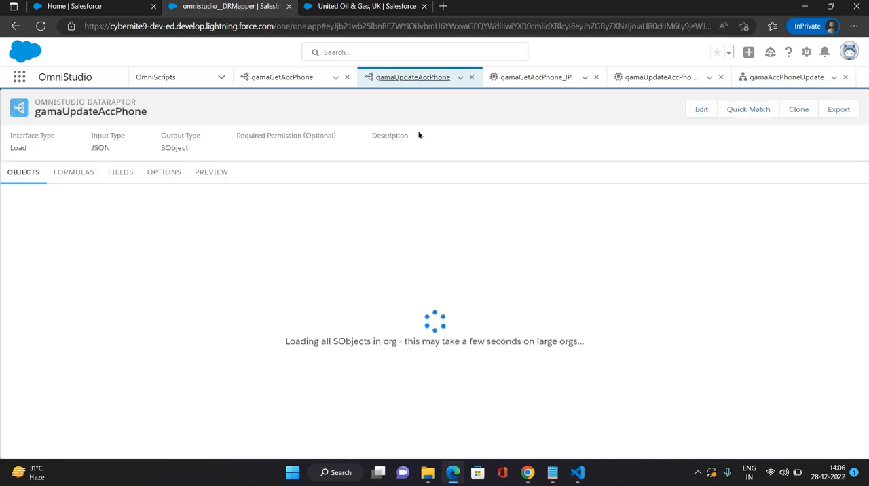
left_click(122, 175)
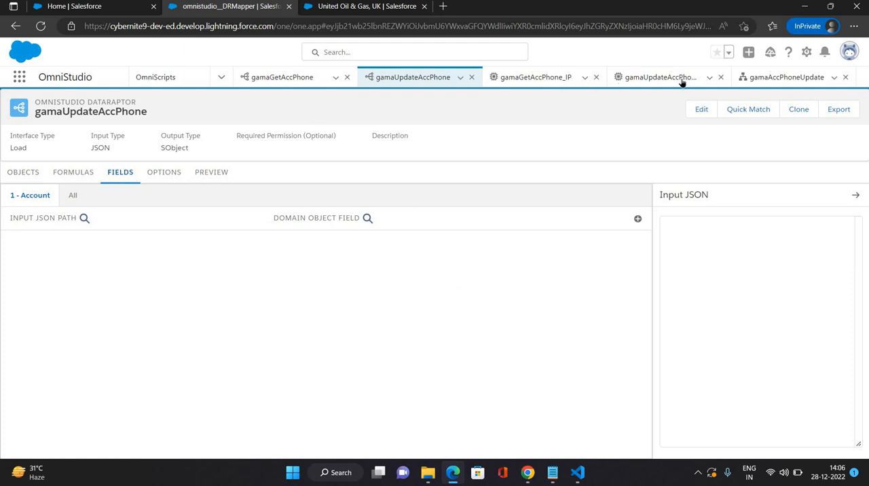
Step: Reload gamaAccPhoneUpdate in preview and set its Context ID to the United Oil & Gas, UK account's record ID
left_click(760, 79)
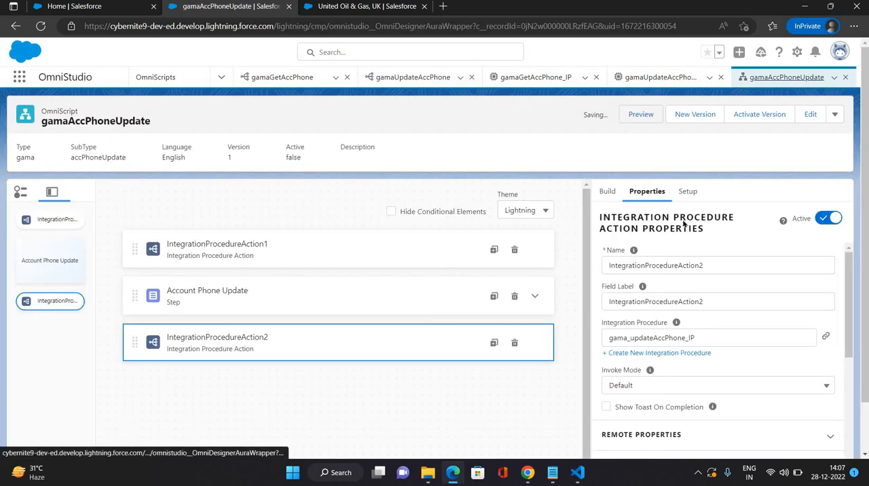
left_click(635, 117)
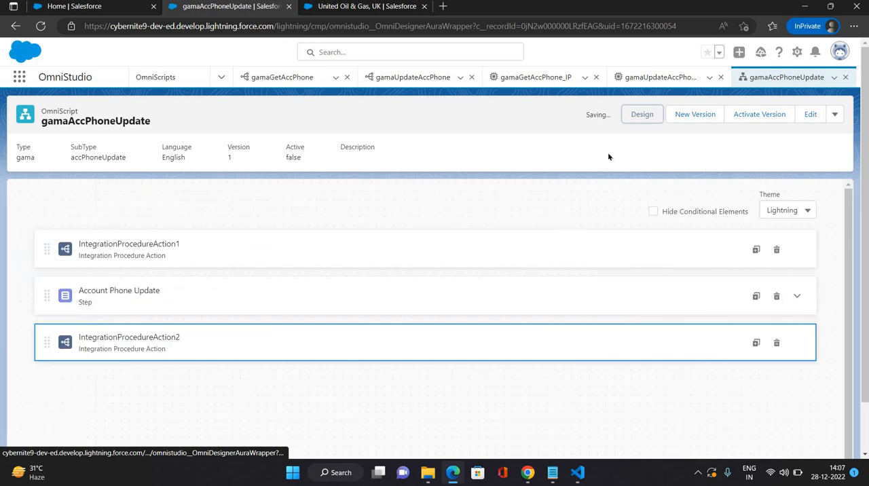
left_click(38, 28)
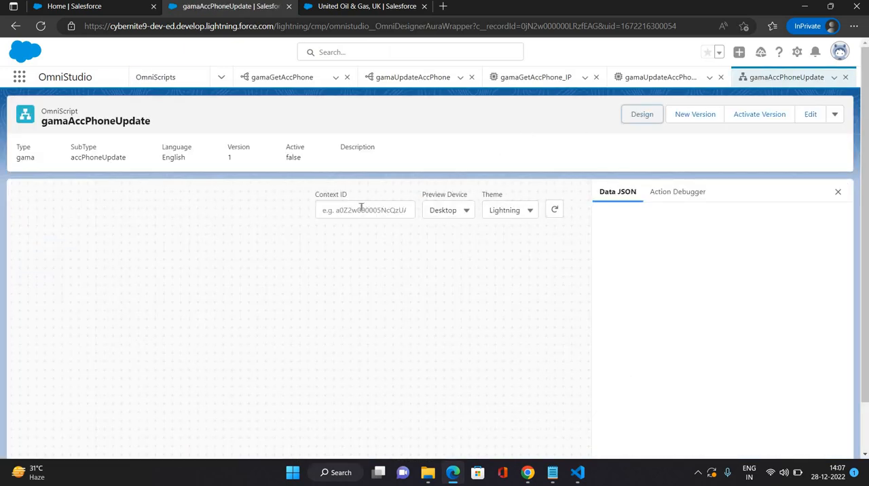
left_click(361, 209)
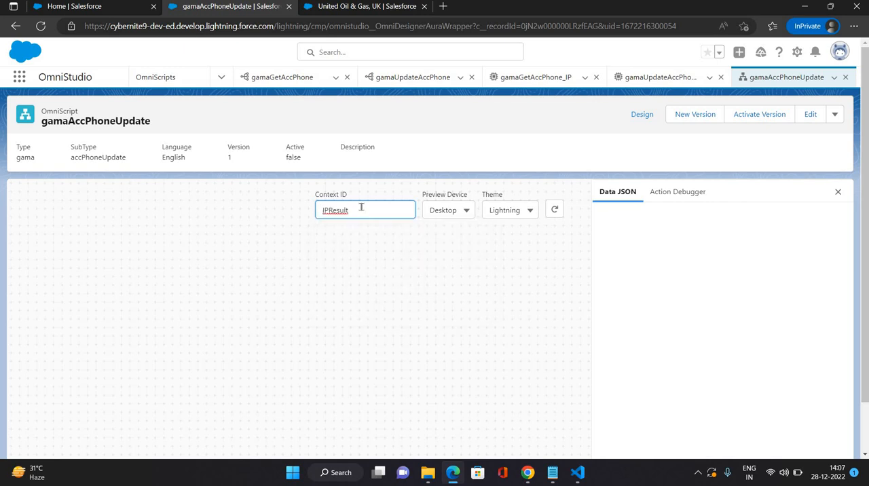
left_click(369, 8)
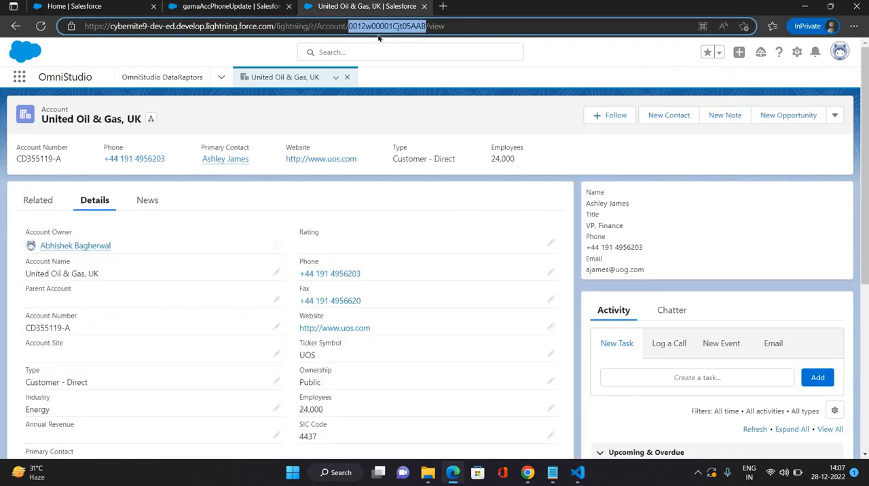
key("ctrl+shift+Tab")
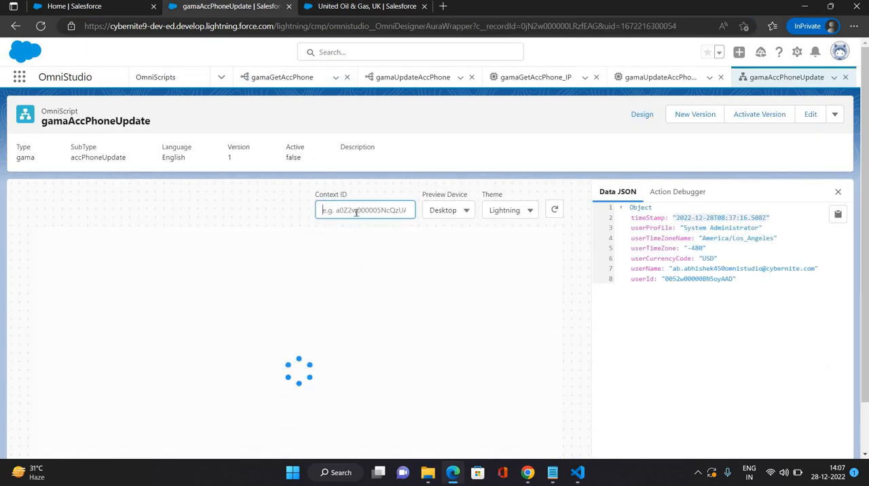
left_click(357, 212)
type("0012w00001Cjt05AAB")
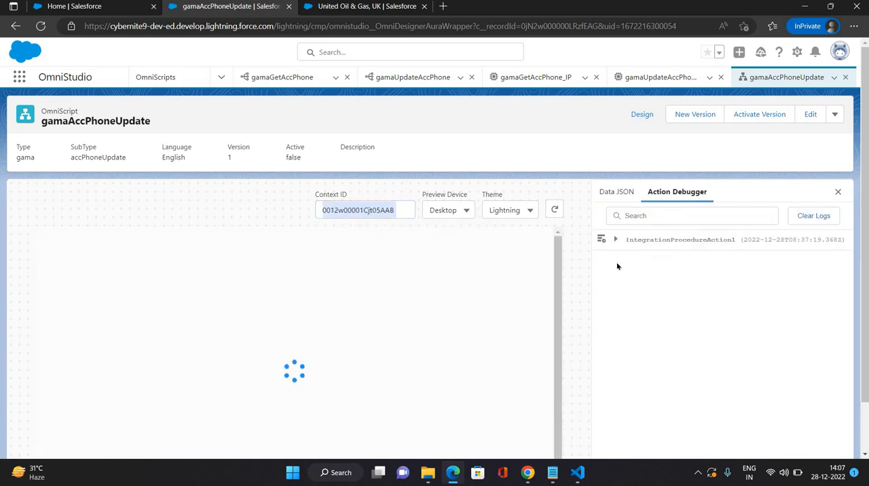
Step: Copy the full Response JSON of the latest IntegrationProcedureAction1 entry in the Action Debugger
left_click(616, 261)
left_click(640, 336)
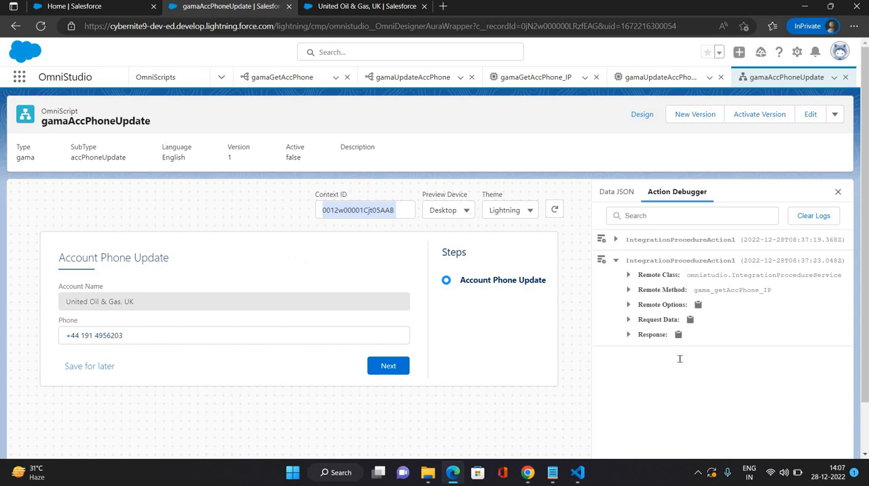
left_click(698, 362)
key("ctrl+a")
left_click(699, 362)
key("ctrl+a")
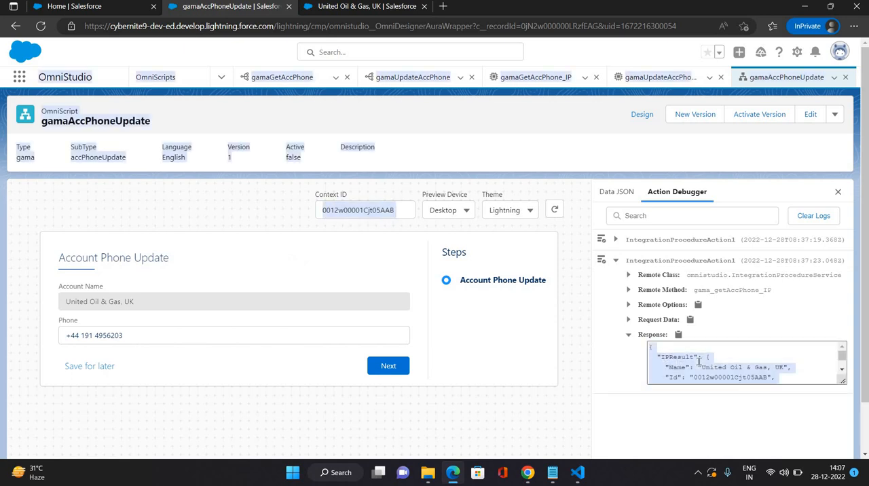
left_click(649, 349)
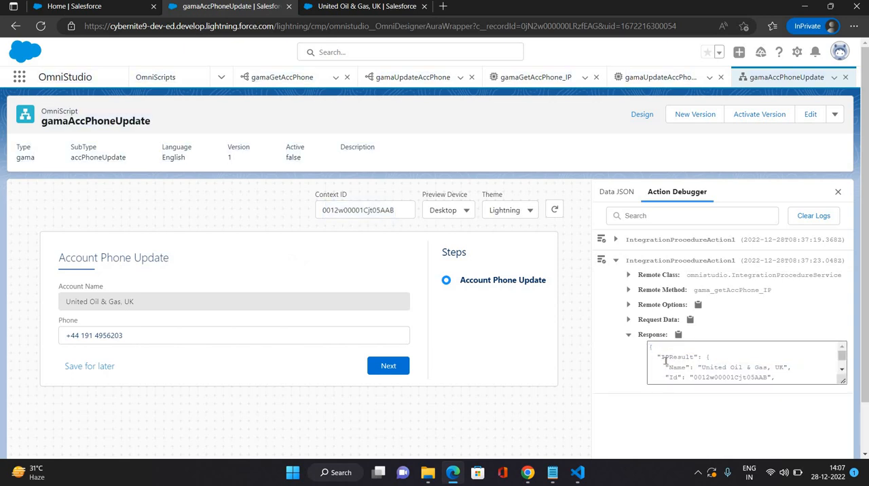
key("ctrl+shift+End")
key("ctrl+c")
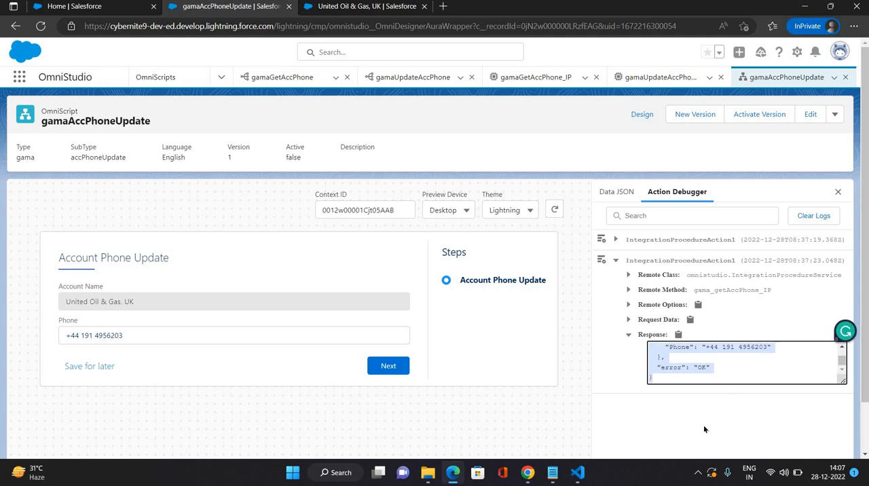
Step: Paste the copied response as gamaUpdateAccPhone's Input JSON and auto match the IPResult Id, Name and Phone fields to the Account object
left_click(411, 77)
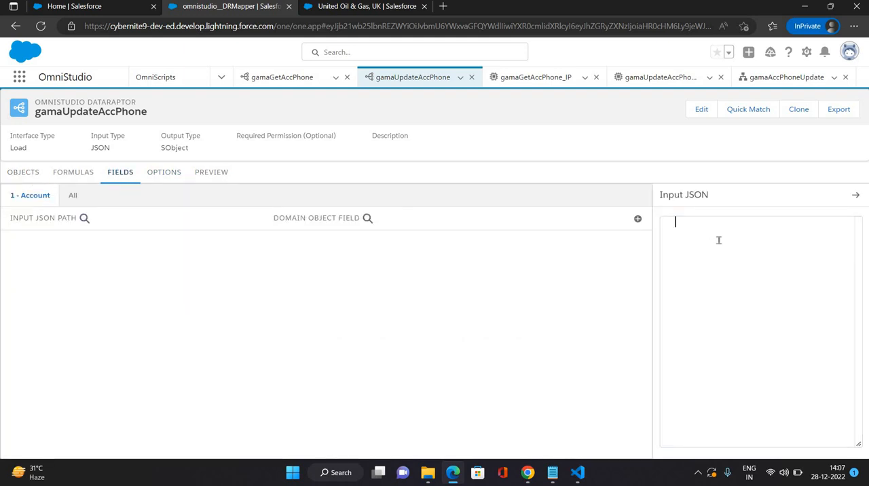
key("ctrl+v")
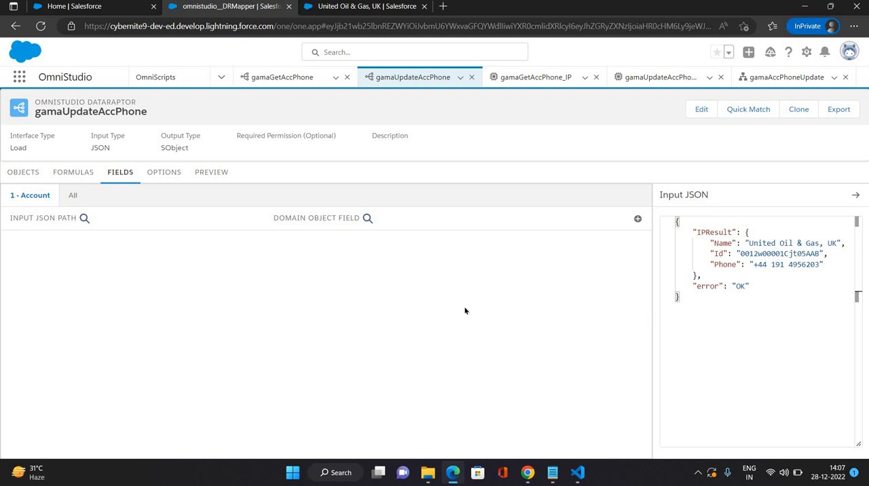
left_click(750, 117)
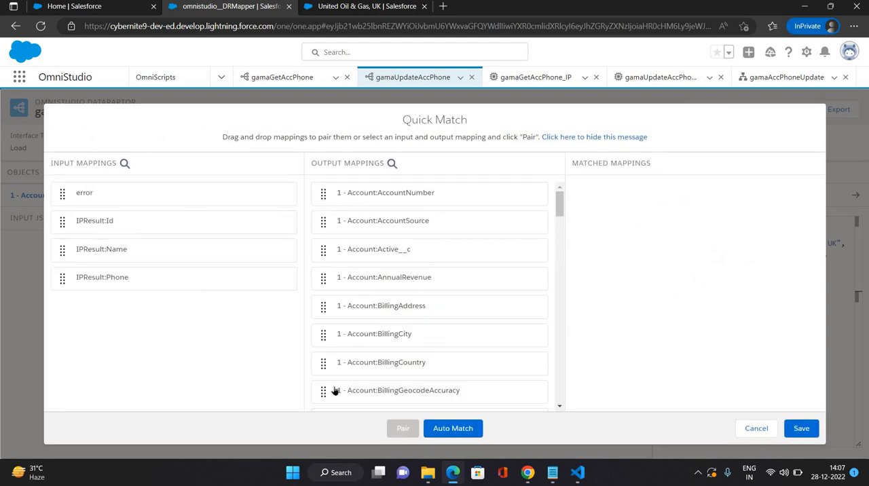
left_click(454, 429)
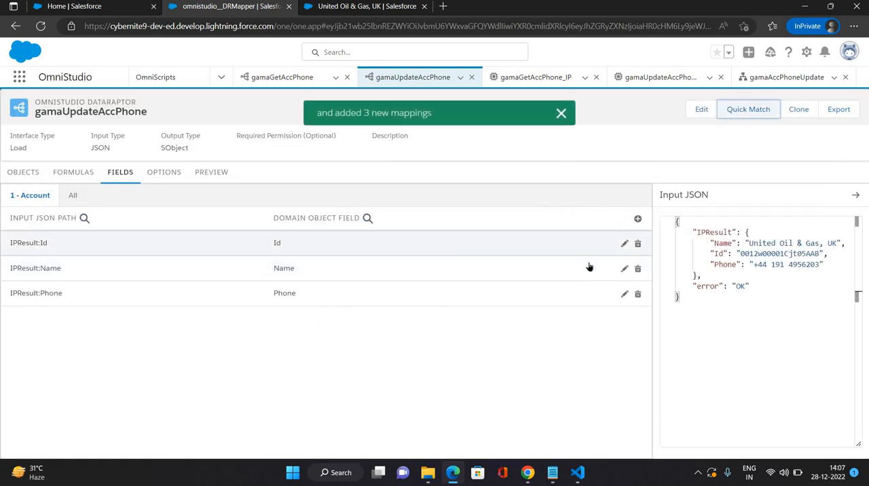
Step: Set the IPResult:Id mapping of gamaUpdateAccPhone as Upsert Key and Is Required For Upsert
left_click(624, 243)
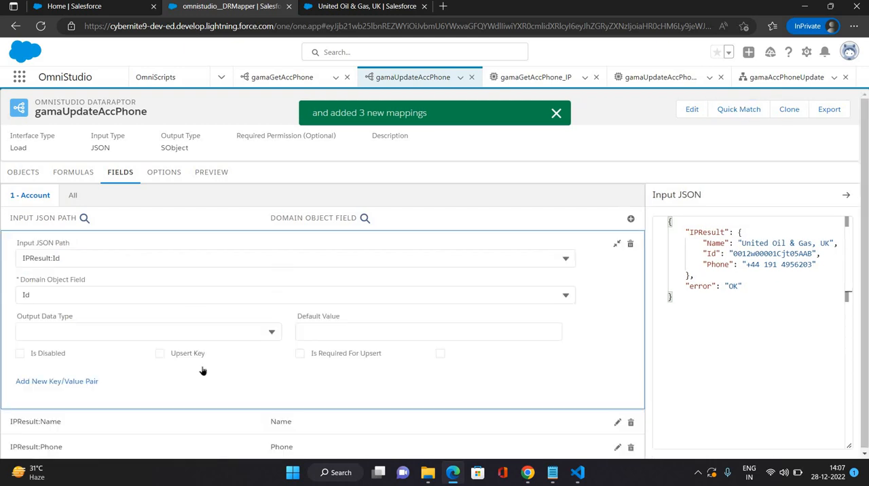
left_click(160, 353)
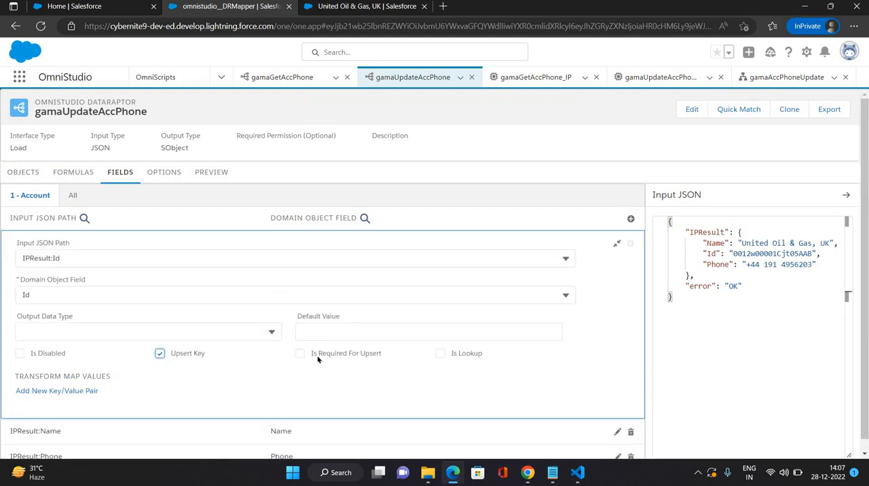
left_click(300, 354)
left_click(617, 243)
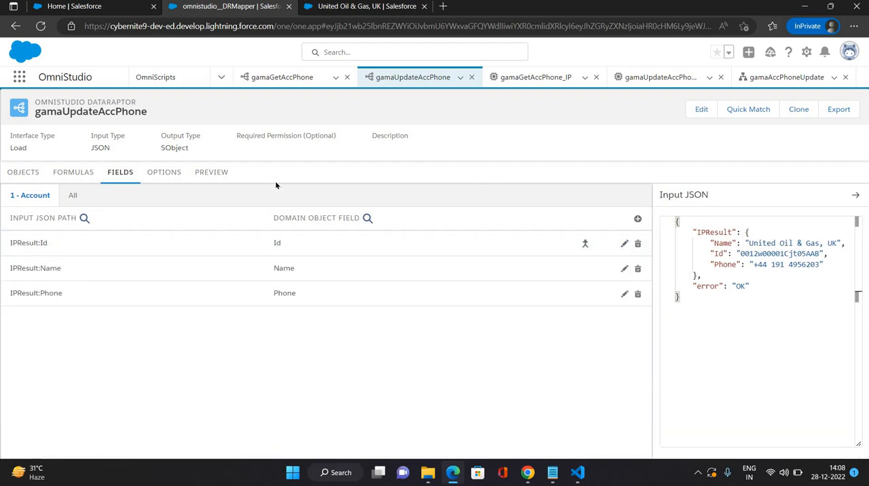
Step: Return to gamaAccPhoneUpdate's design view and check the send/response transformations of IntegrationProcedureAction2
left_click(207, 170)
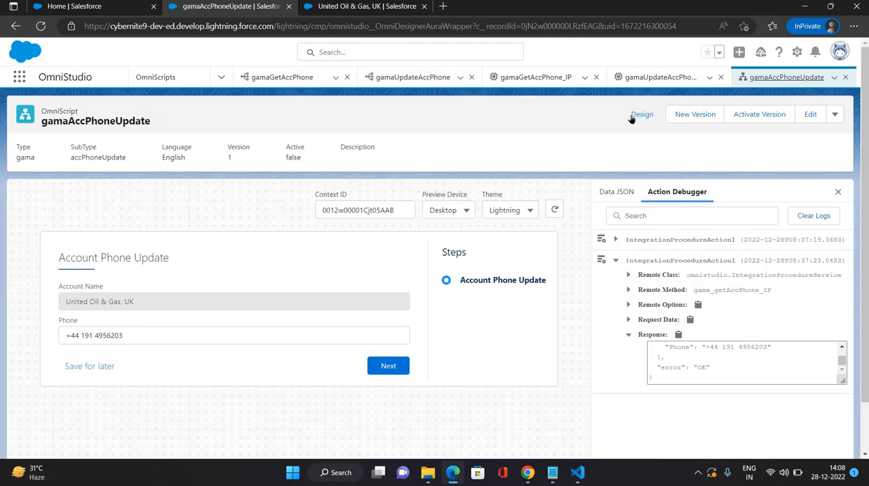
left_click(323, 353)
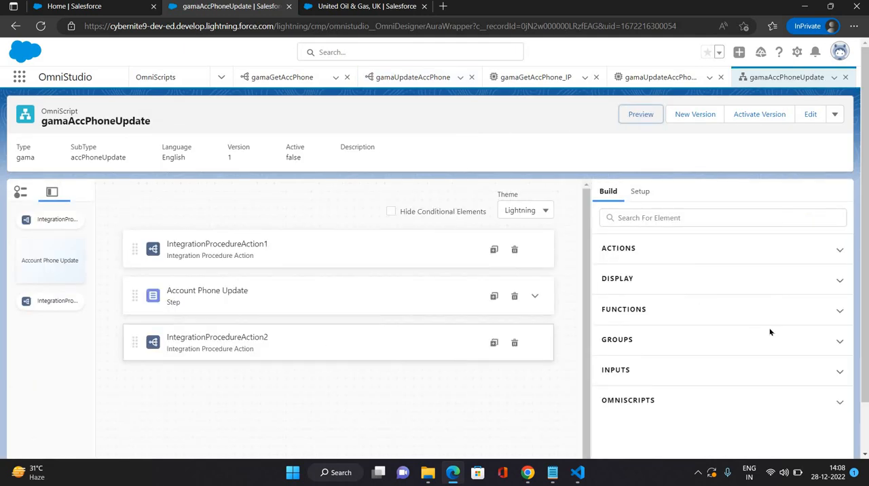
scroll(729, 368, "down", 3)
scroll(693, 339, "down", 1)
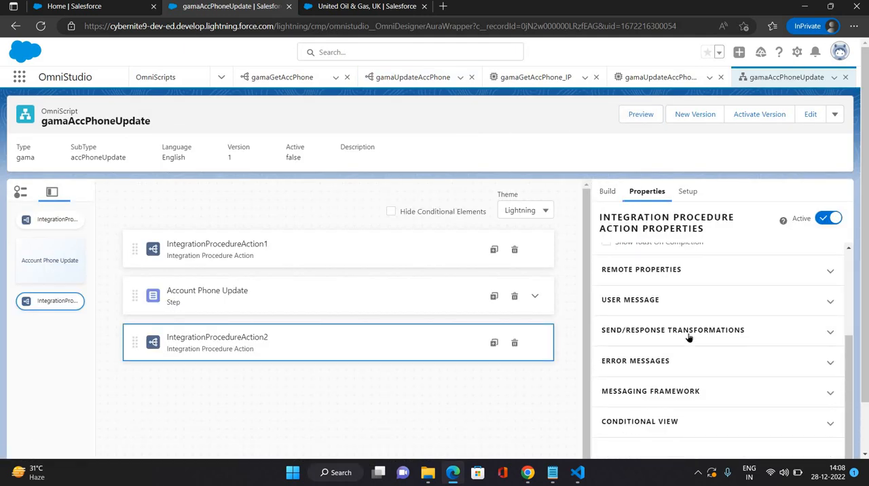
left_click(689, 332)
scroll(700, 393, "down", 2)
scroll(700, 394, "up", 1)
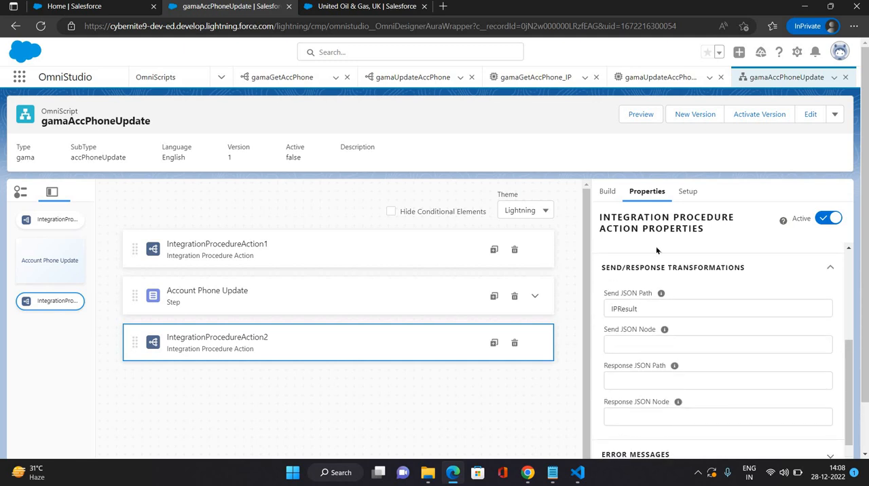
Step: Preview the OmniScript, remove the last two digits of the account's phone number and submit the Account Phone Update step
left_click(639, 114)
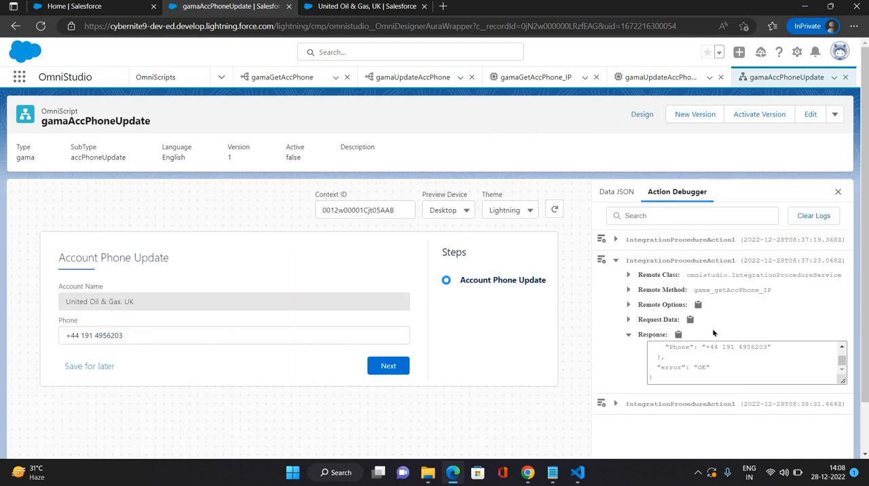
left_click(617, 262)
left_click(188, 338)
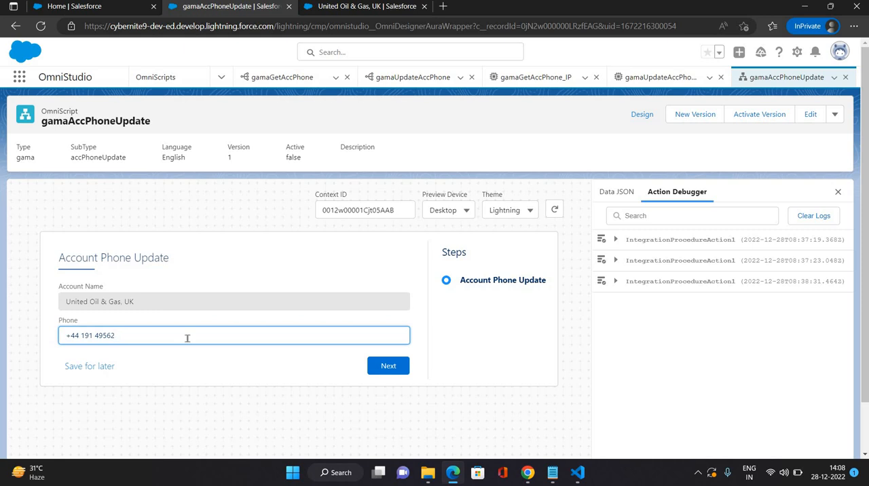
left_click(386, 366)
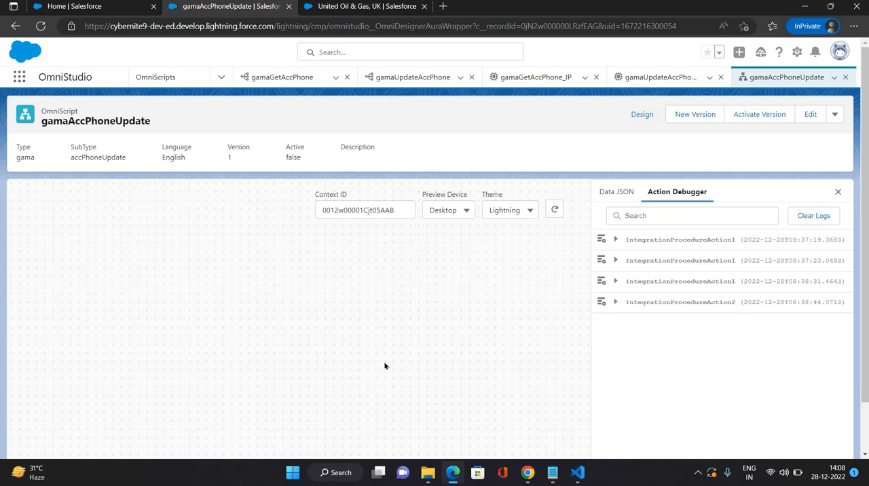
Step: Examine the Request Data and Response of IntegrationProcedureAction2 in the Action Debugger
left_click(616, 302)
left_click(629, 362)
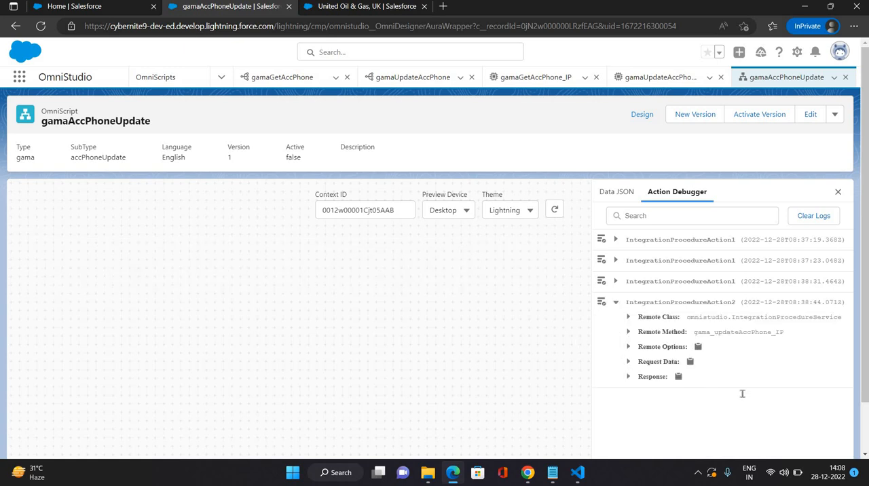
scroll(679, 380, "down", 1)
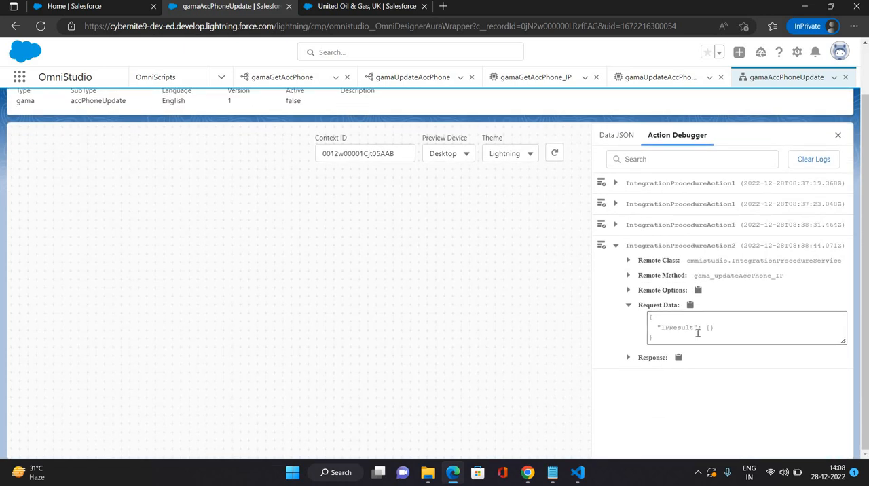
left_click(629, 359)
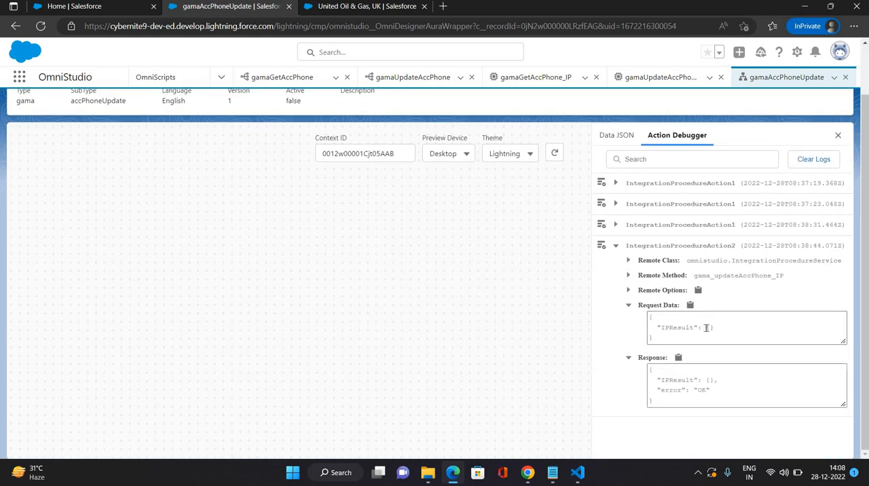
scroll(579, 136, "up", 1)
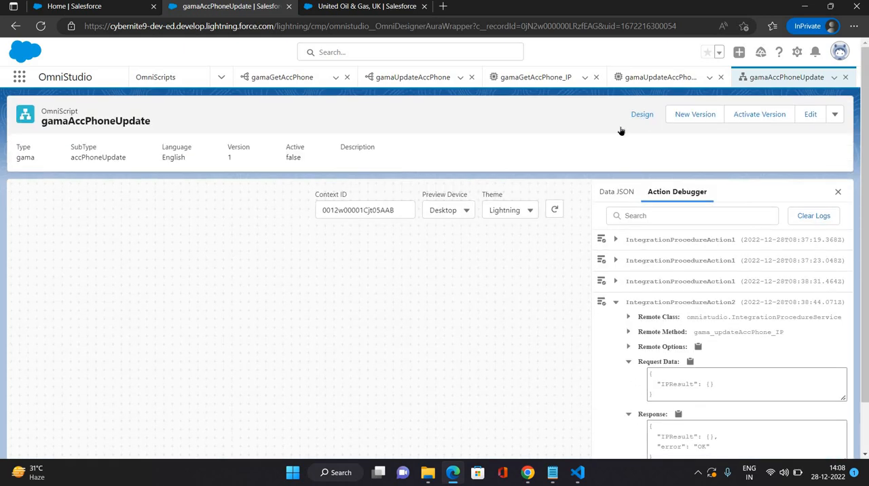
Step: Return to the design view and clear the Send JSON Path of IntegrationProcedureAction2
left_click(641, 114)
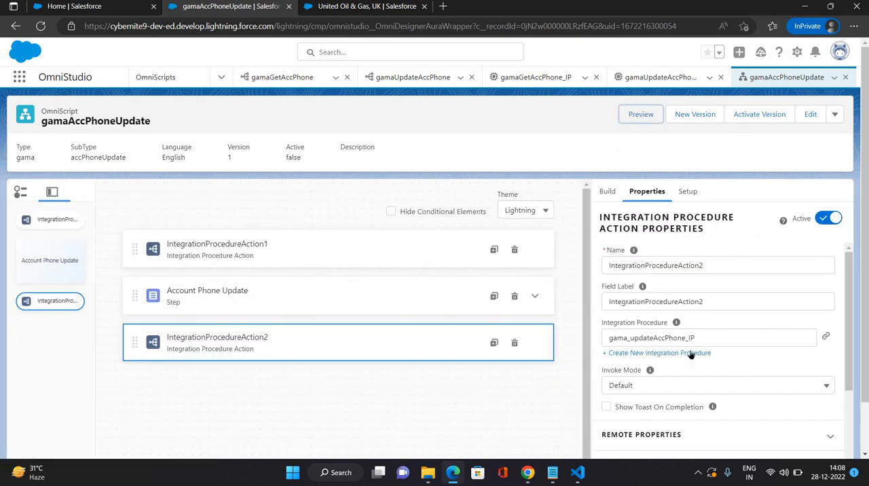
scroll(683, 364, "down", 3)
left_click(652, 348)
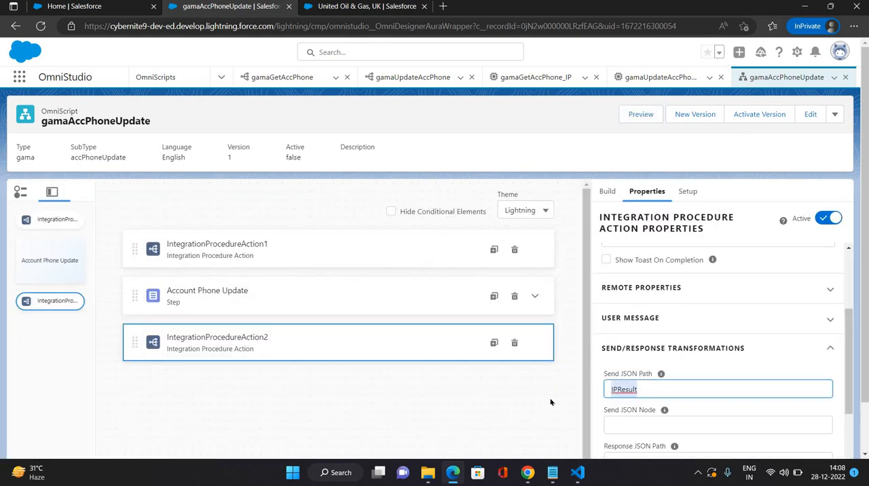
left_click(650, 389)
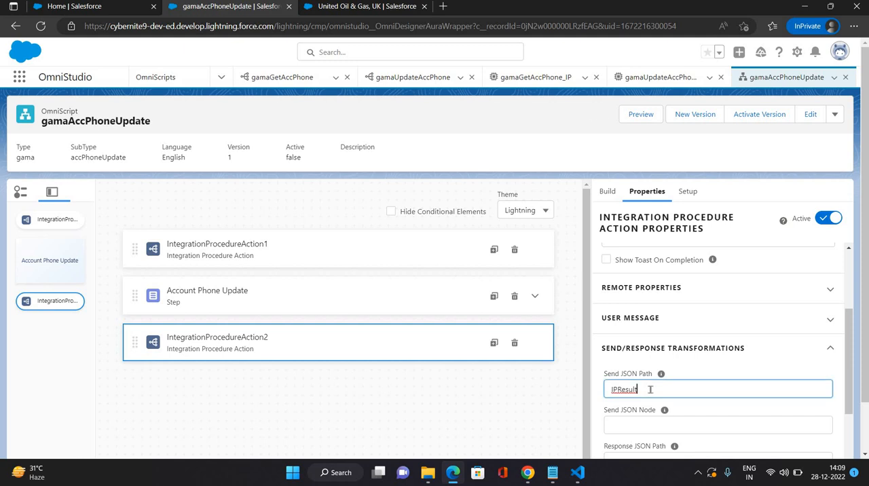
key("BackSpace")
key("BackSpace")
key("BackSpace")
key("BackSpace")
key("BackSpace")
key("BackSpace")
key("BackSpace")
key("BackSpace")
left_click(632, 127)
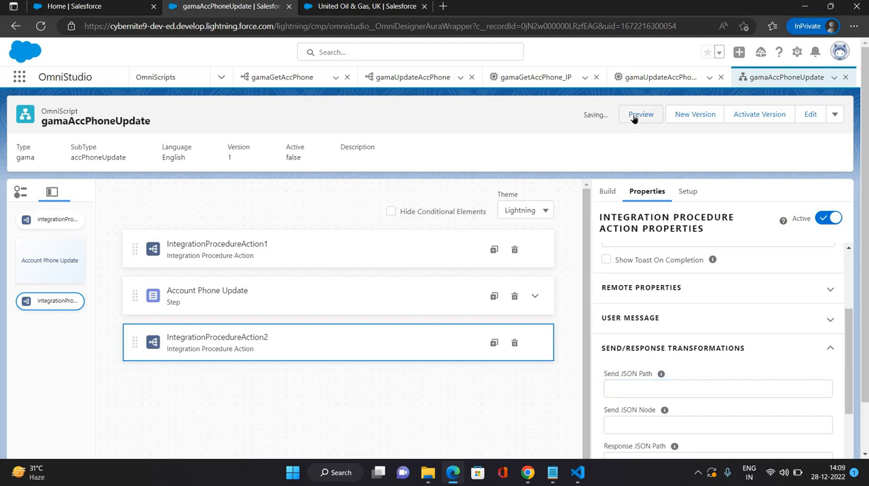
Step: Reload gamaAccPhoneUpdate and preview it with the United Oil & Gas, UK account's record ID as the Context ID
left_click(638, 115)
left_click(40, 28)
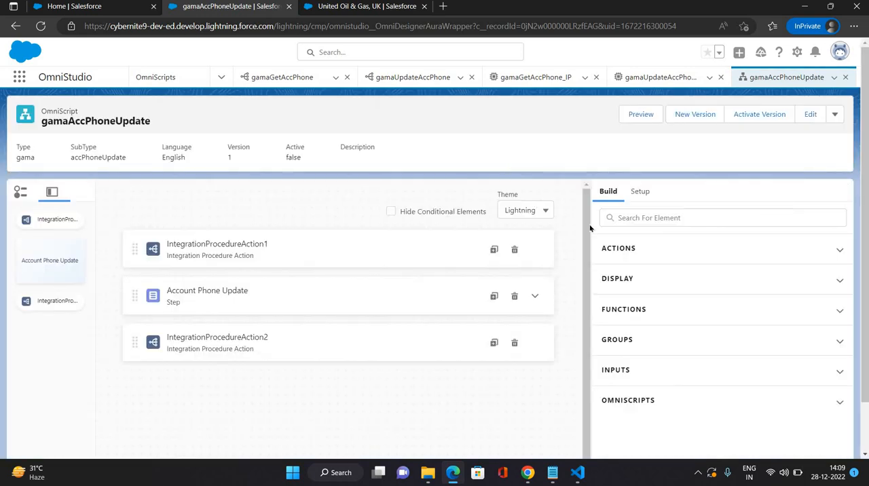
left_click(641, 114)
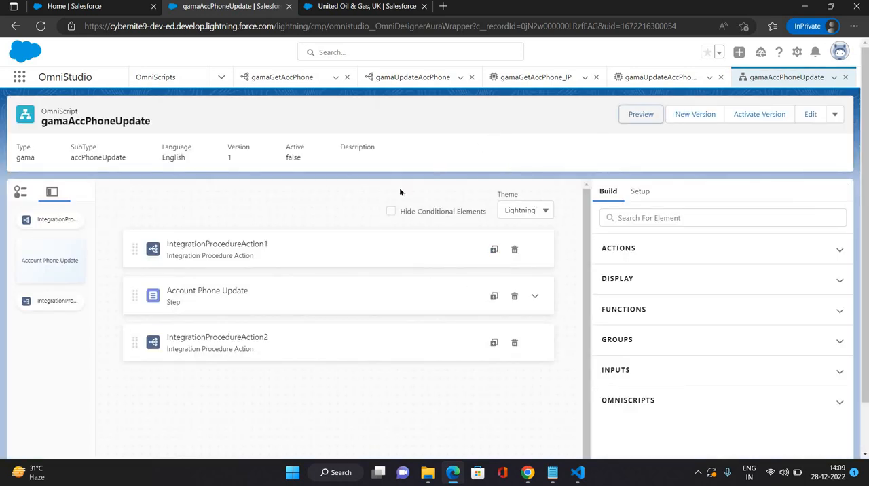
left_click(360, 211)
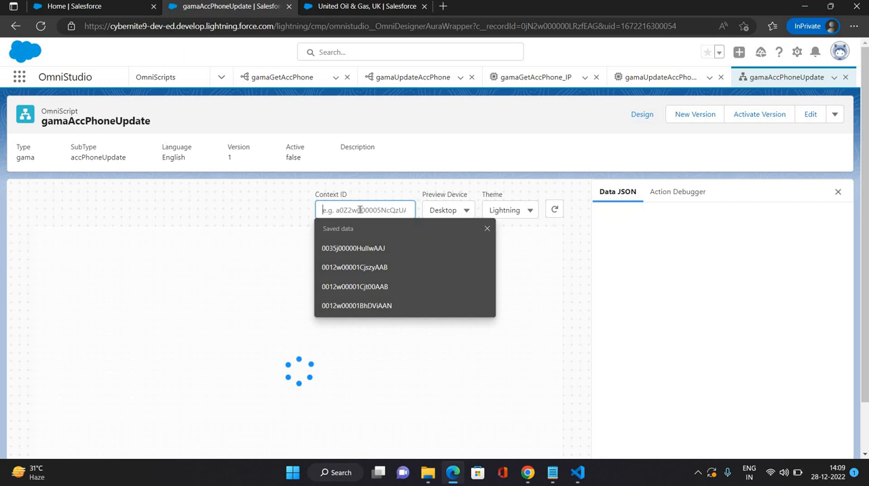
left_click(341, 8)
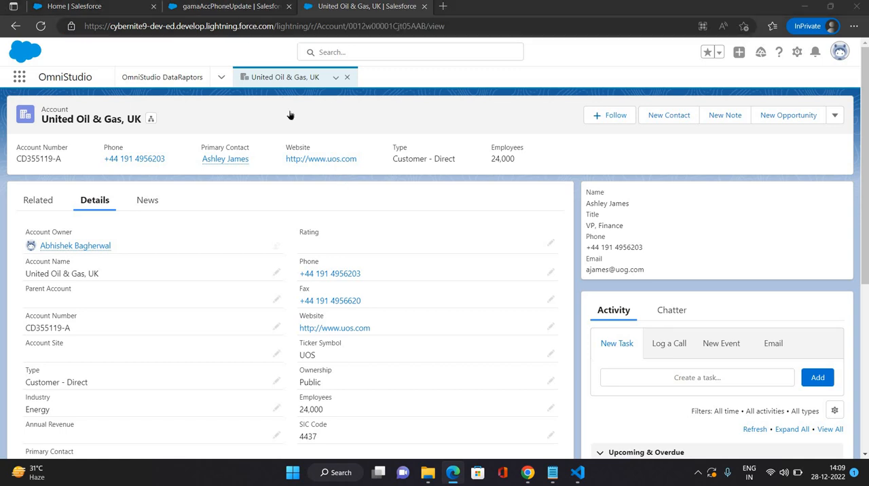
key("ctrl+shift+Tab")
left_click(361, 210)
type("0012w00001Cjt05AAB")
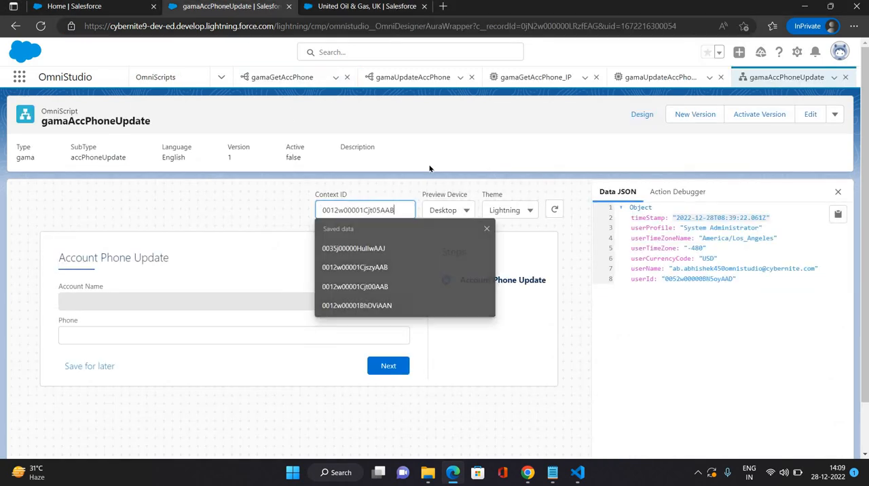
Step: Open the Action Debugger, change the phone number's last digit to 4 and submit the Account Phone Update step
left_click(672, 193)
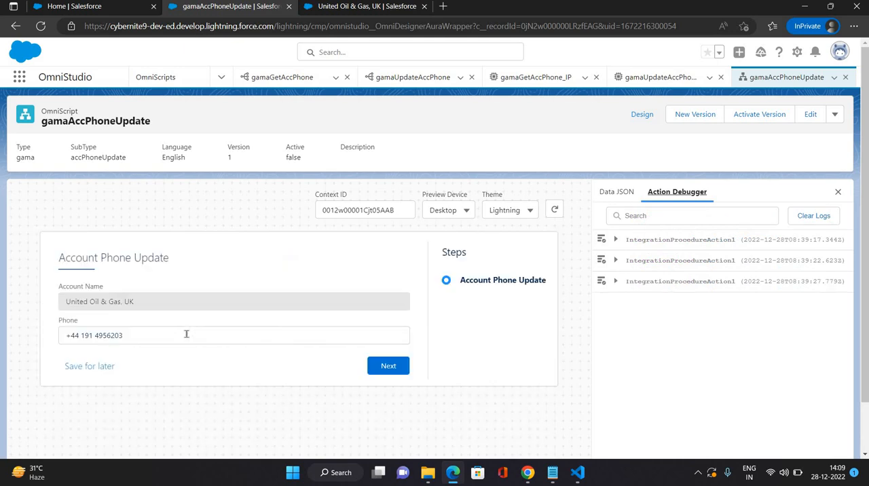
left_click(186, 334)
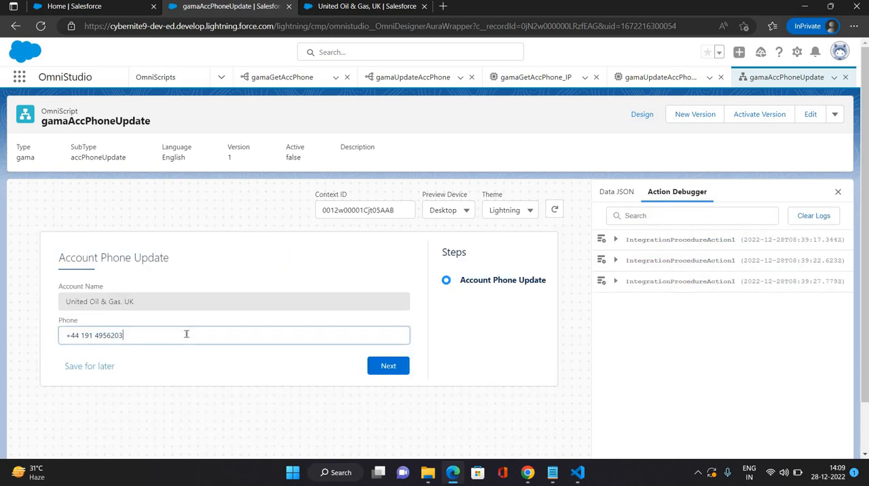
left_click(381, 367)
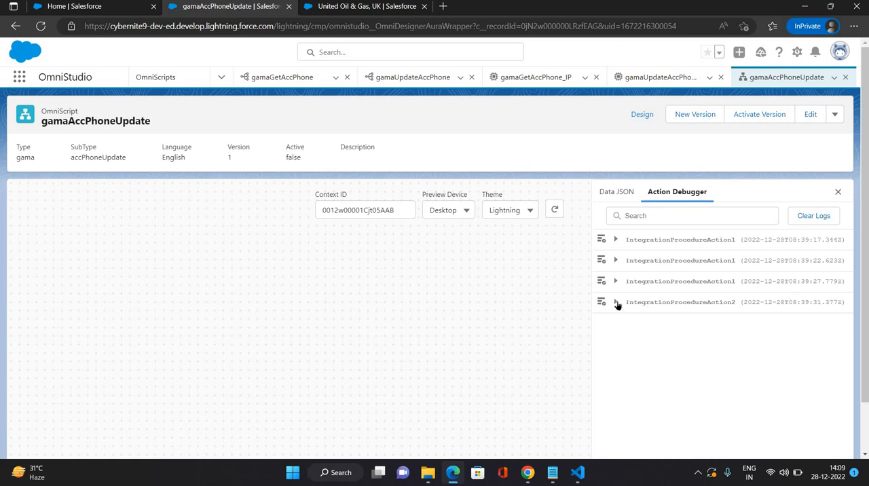
Step: Examine the Request Data of IntegrationProcedureAction2 and copy the node name Account Phone Update from it
left_click(615, 302)
left_click(628, 362)
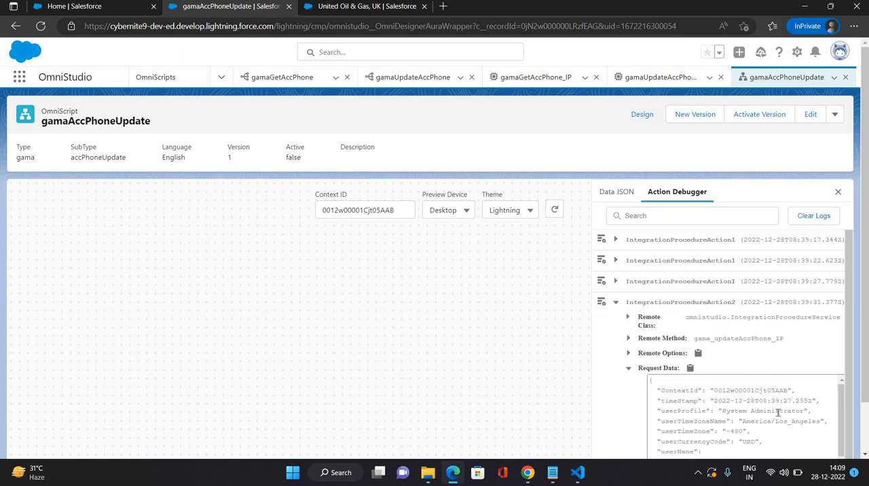
scroll(735, 419, "down", 2)
scroll(735, 419, "down", 2)
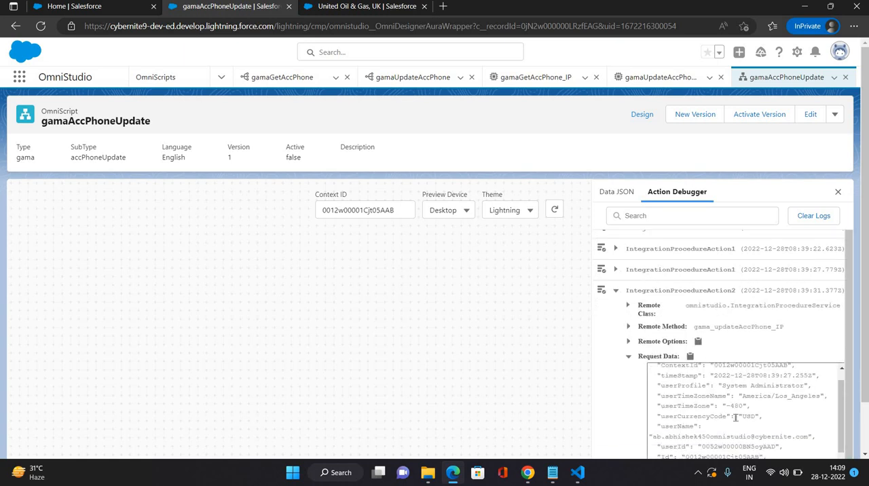
scroll(633, 372, "down", 1)
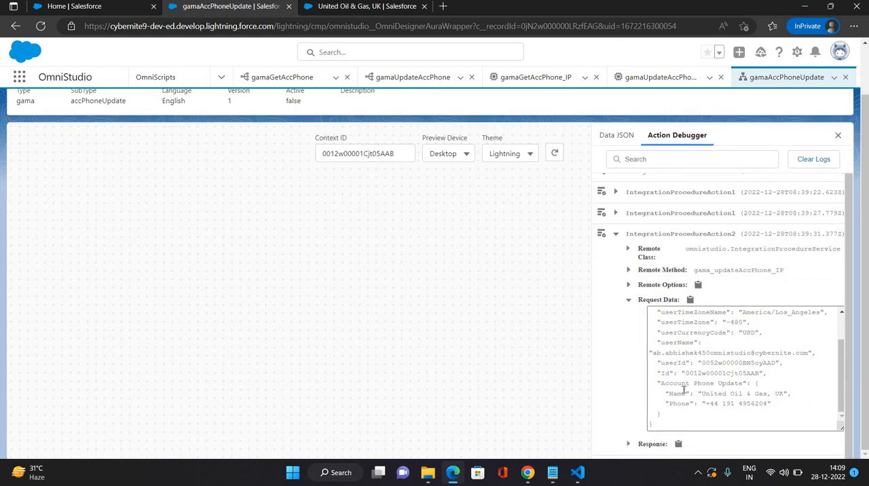
left_click_drag(744, 384, 657, 383)
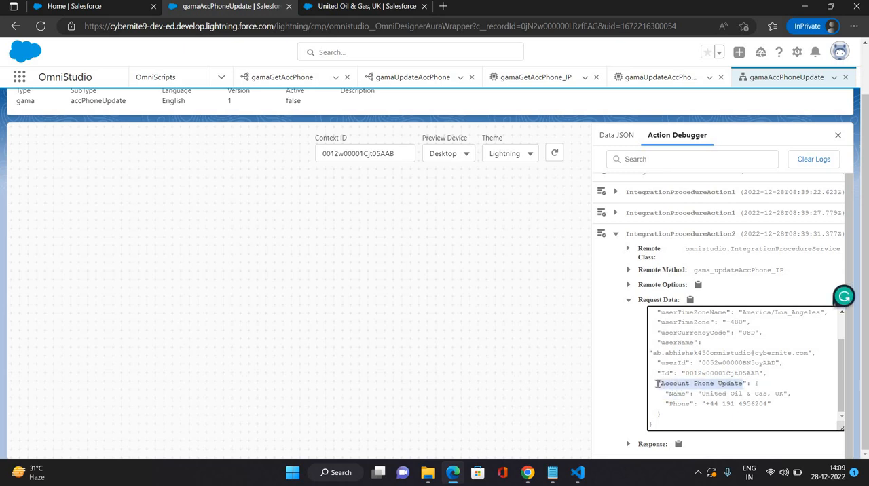
left_click(742, 385)
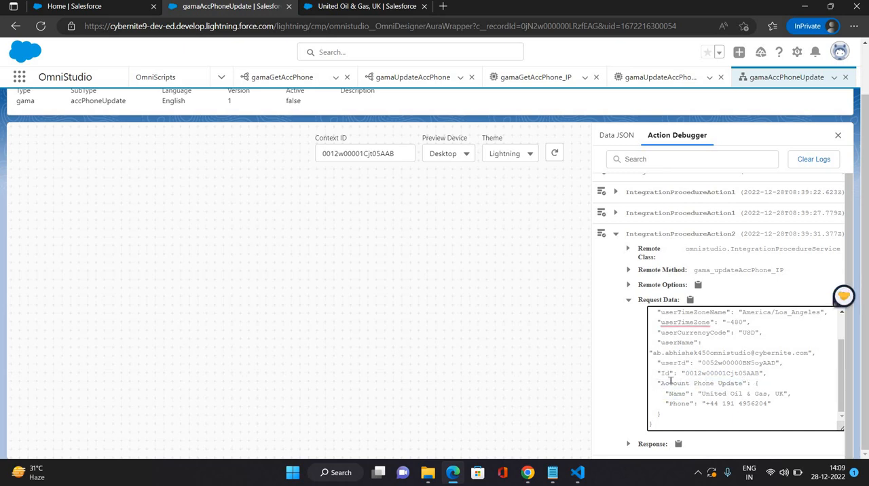
left_click_drag(743, 384, 660, 385)
key("ctrl+c")
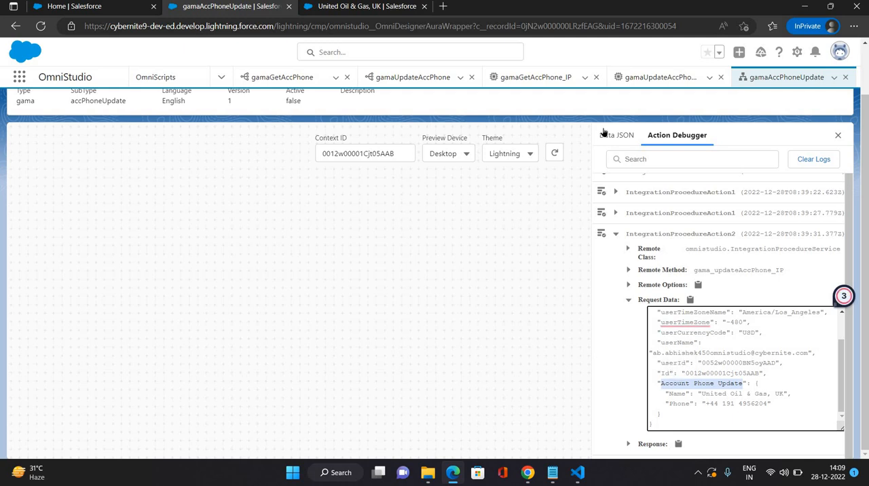
Step: Return to the design view and set the Send JSON Path of IntegrationProcedureAction2 to Account Phone Update
scroll(645, 124, "up", 2)
left_click(643, 116)
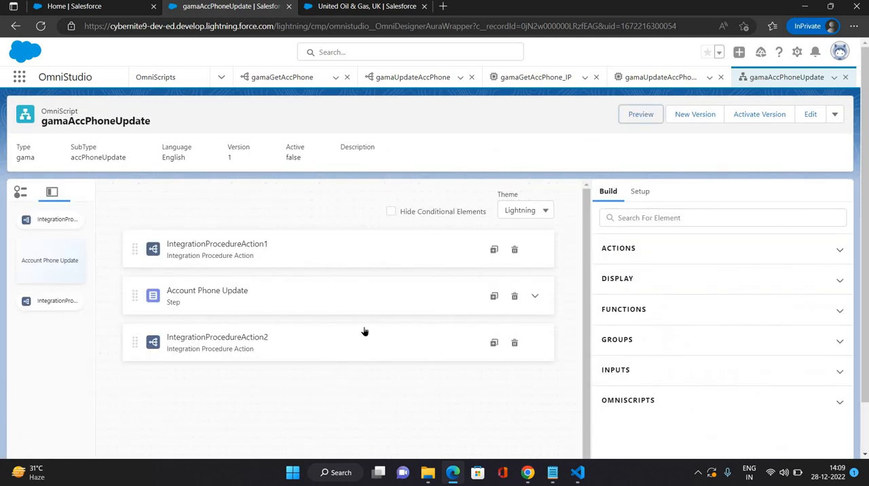
left_click(364, 332)
scroll(700, 367, "down", 3)
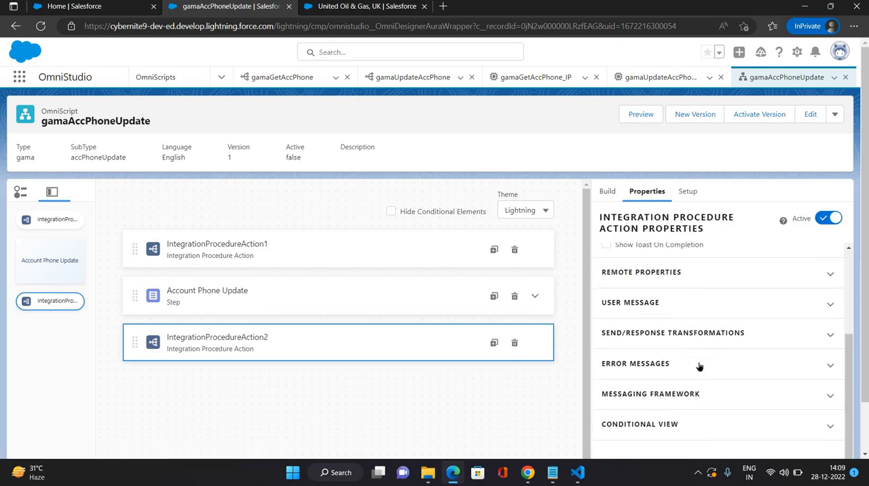
left_click(675, 335)
left_click(630, 370)
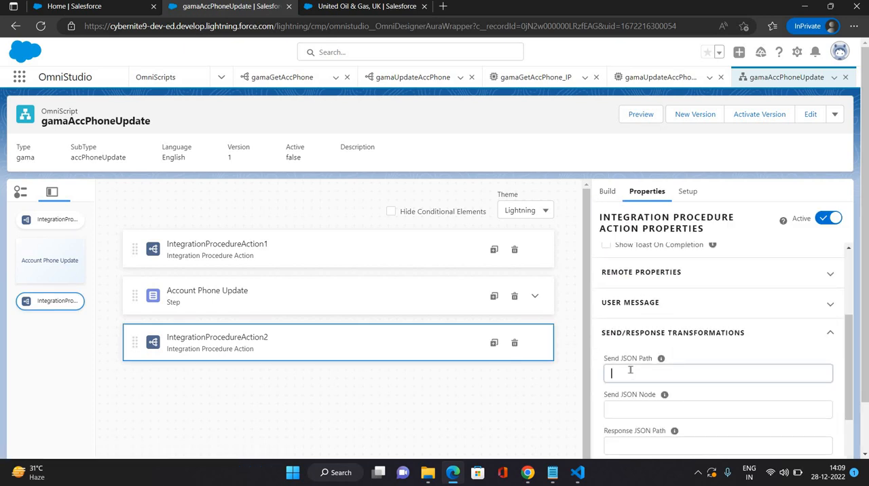
key("ctrl+v")
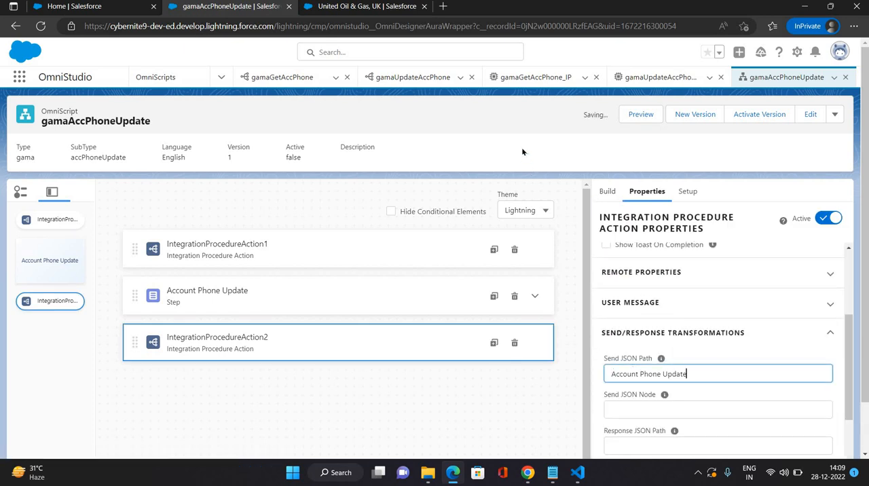
left_click(643, 121)
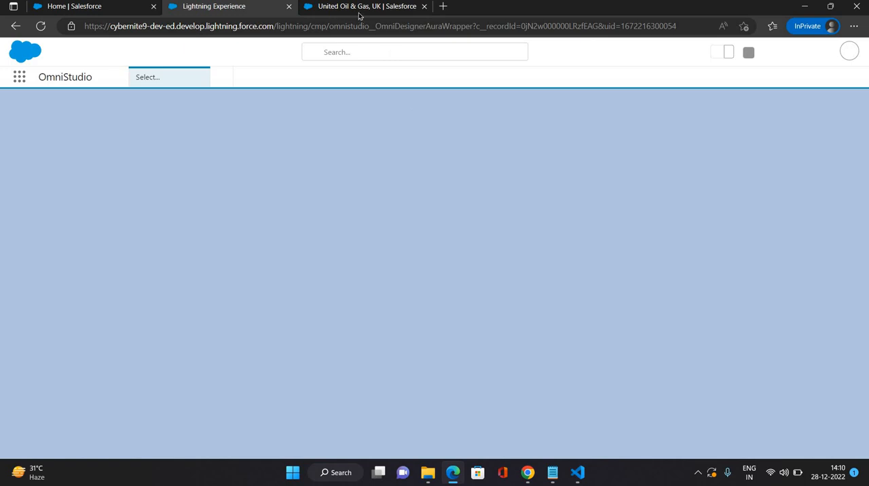
Step: Refresh the United Oil & Gas, UK account record and return to the OmniScript
left_click(359, 8)
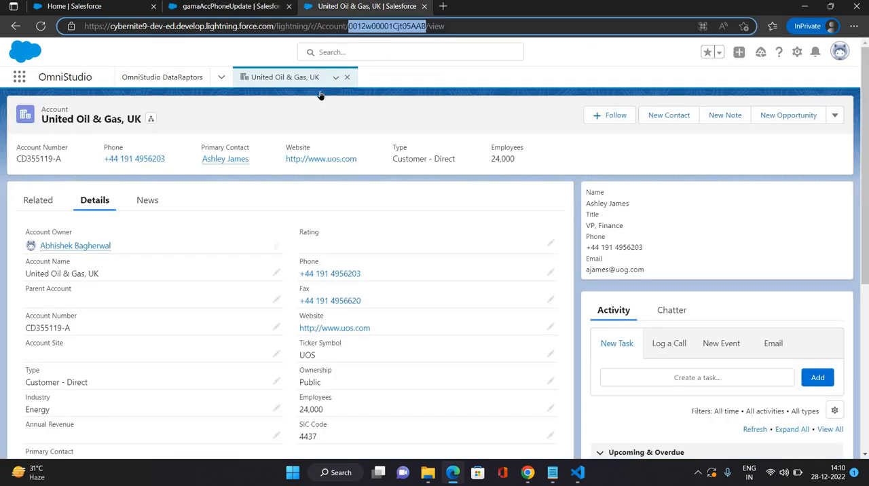
left_click(335, 77)
left_click(340, 95)
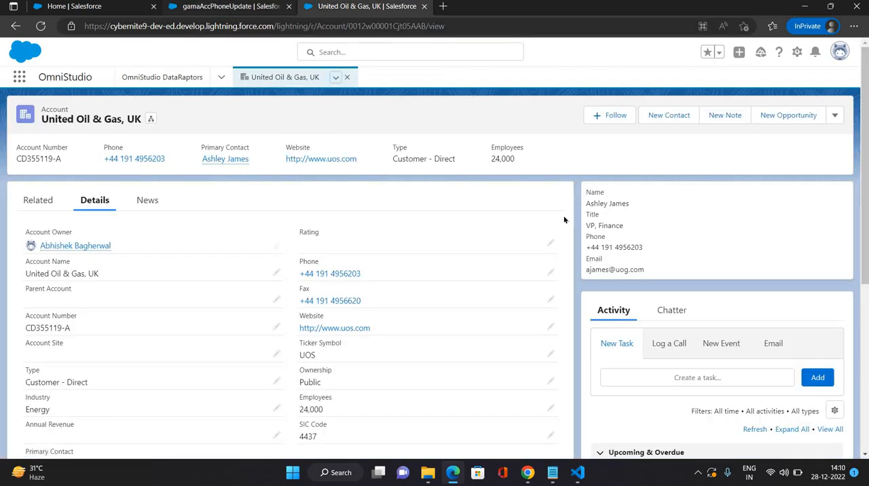
key("ctrl+shift+Tab")
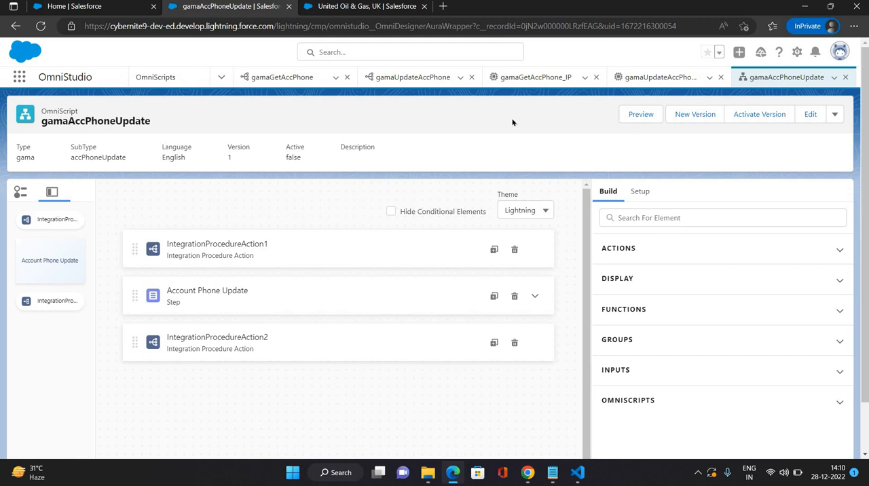
Step: Preview the OmniScript again, copying the record ID from the United Oil & Gas, UK account's URL into the Context ID
left_click(641, 114)
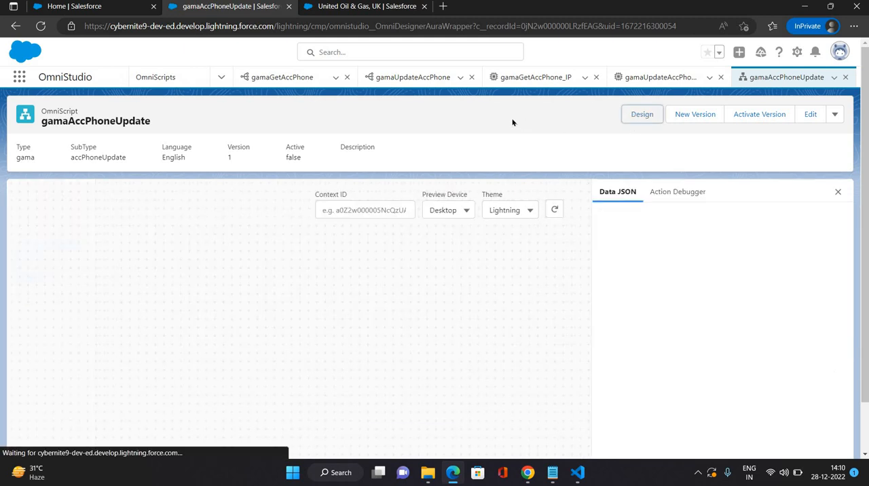
left_click(358, 210)
key("ctrl+Tab")
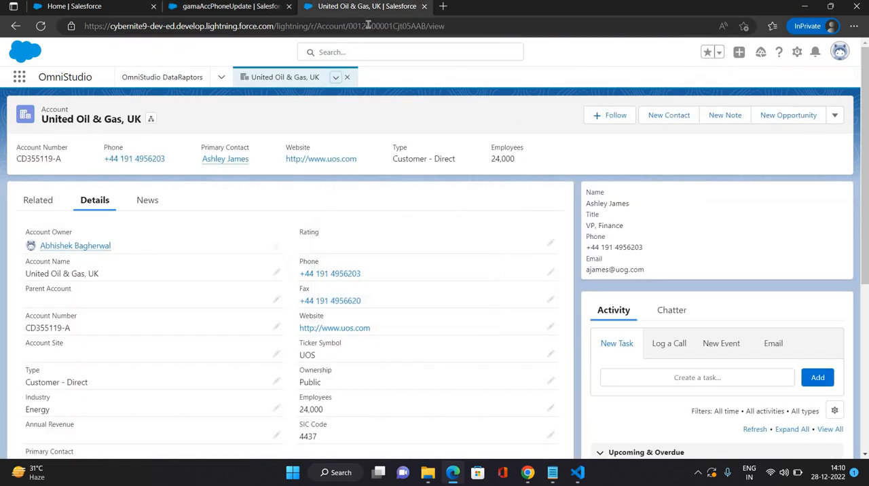
double_click(369, 27)
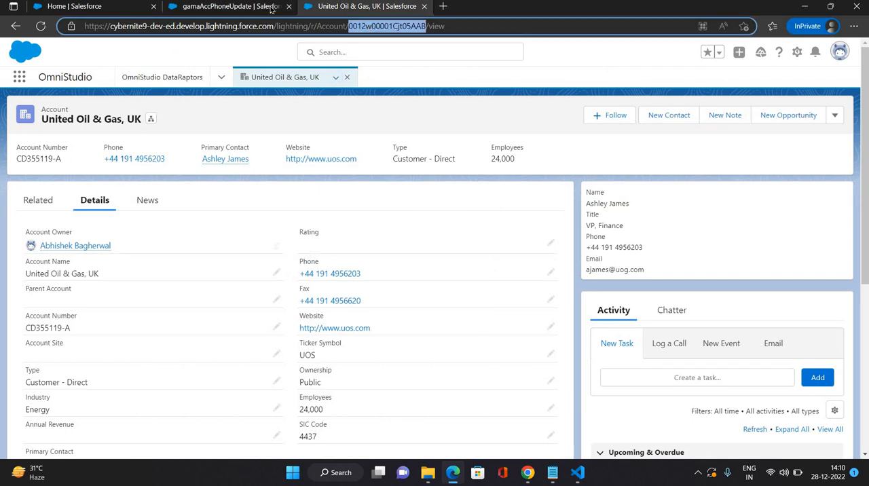
key("ctrl+shift+Tab")
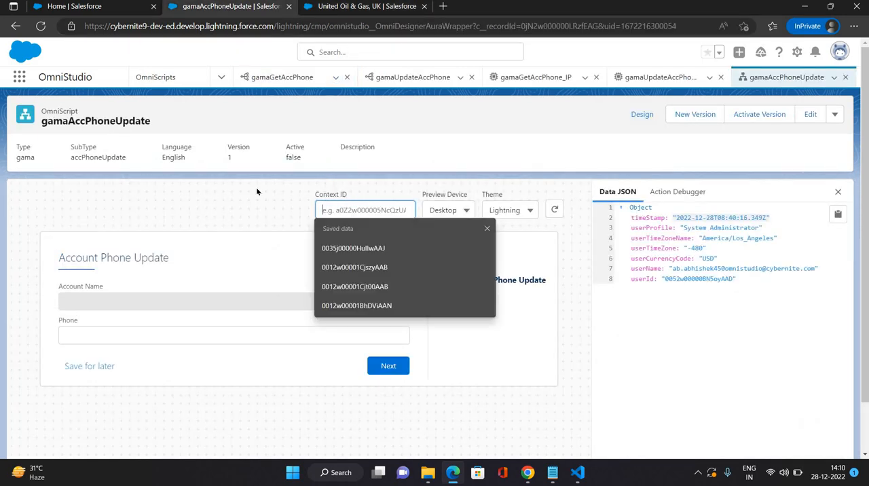
type("0012w00001Cjt05AAB")
key("Tab")
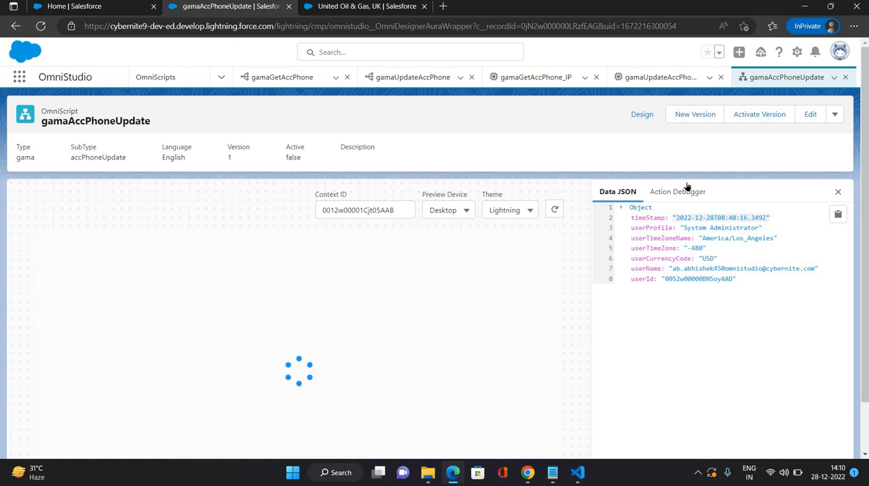
Step: With the Action Debugger open, replace the phone number's last digit with 4 and submit the Account Phone Update step
left_click(677, 191)
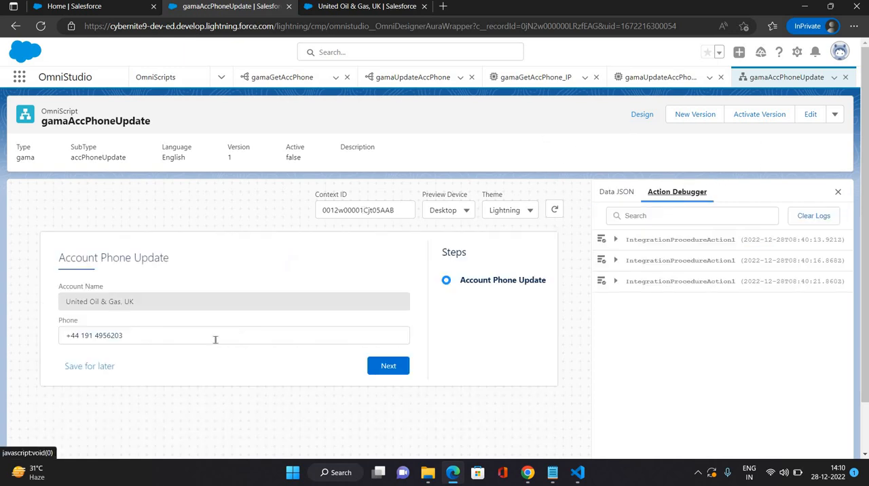
left_click(204, 336)
key("BackSpace")
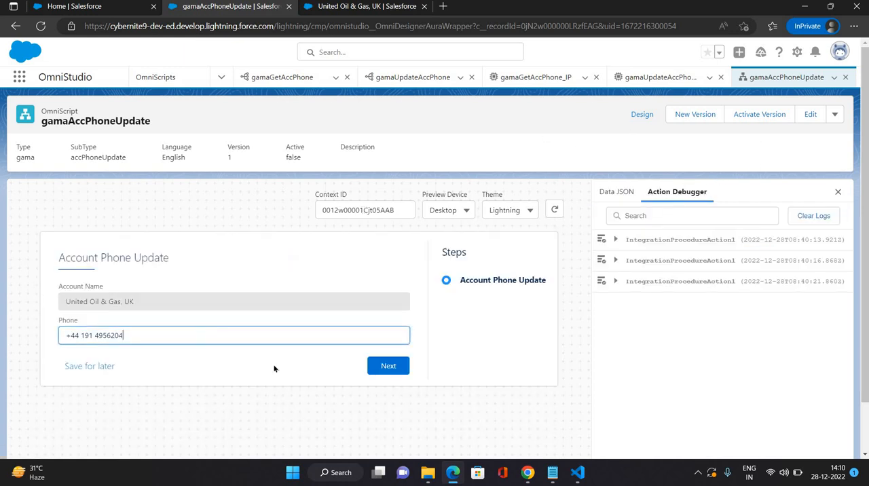
left_click(382, 368)
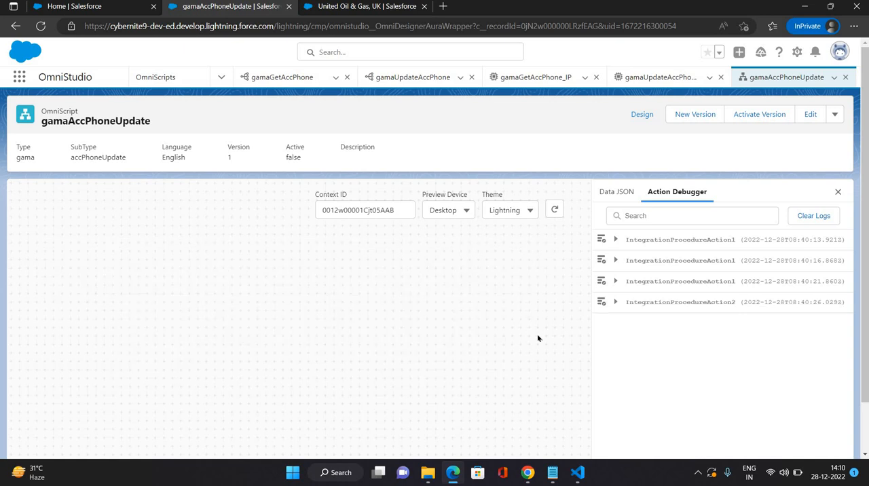
Step: Examine the Request Data sent by IntegrationProcedureAction2 and select its entire JSON for copying
left_click(618, 303)
left_click(629, 363)
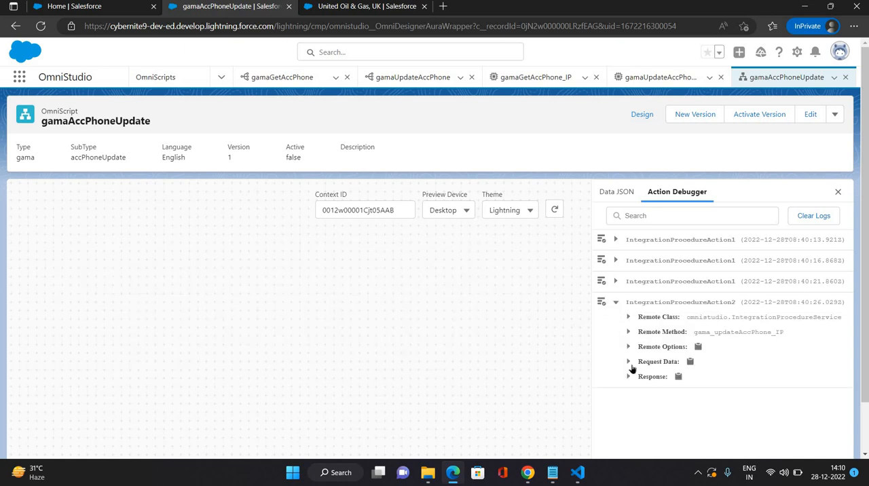
scroll(786, 387, "down", 2)
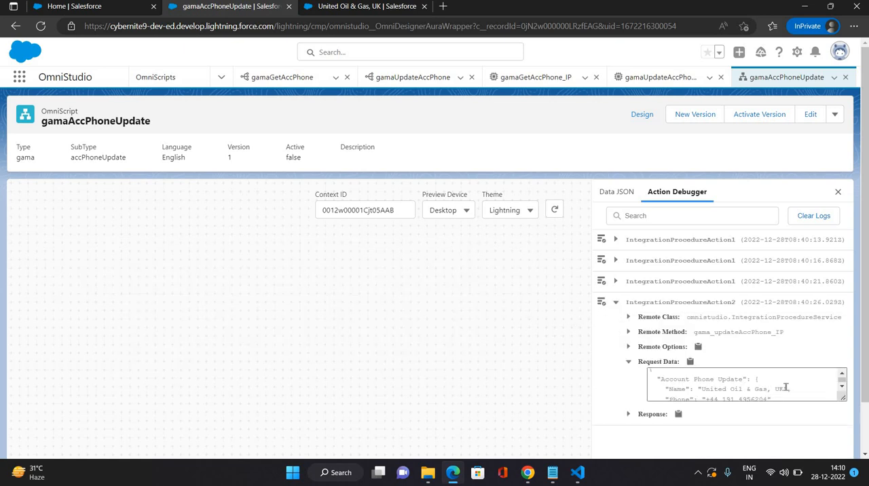
scroll(785, 387, "up", 1)
scroll(786, 387, "down", 1)
left_click(786, 387)
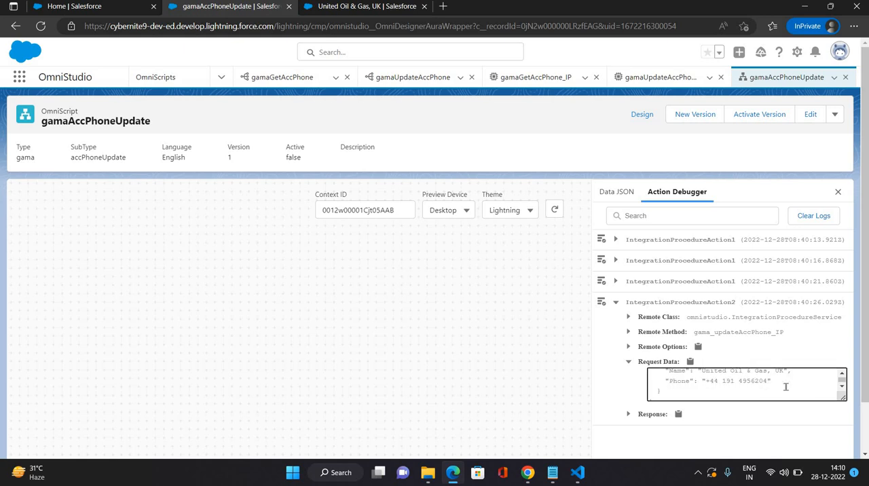
key("ctrl+a")
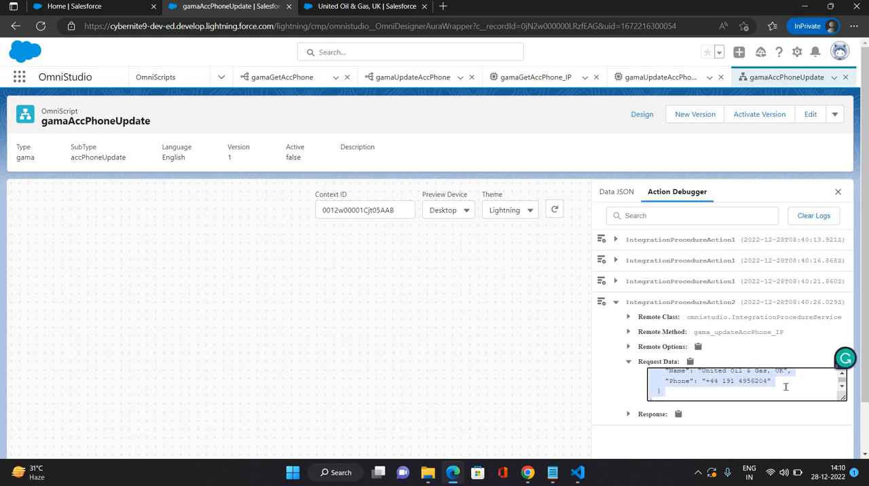
Step: Replace the Input JSON in the gamaUpdateAccPhone DataRaptor's field mappings with the copied request JSON and check its Name and Phone keys
left_click(419, 75)
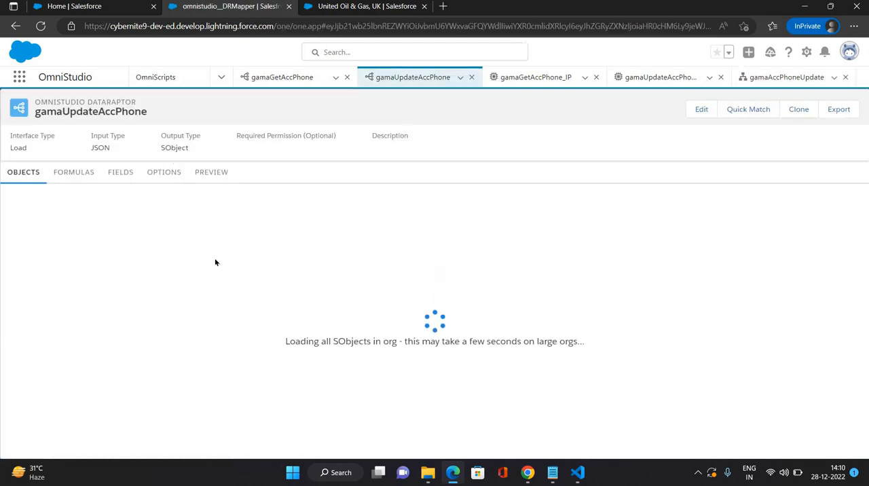
left_click(123, 181)
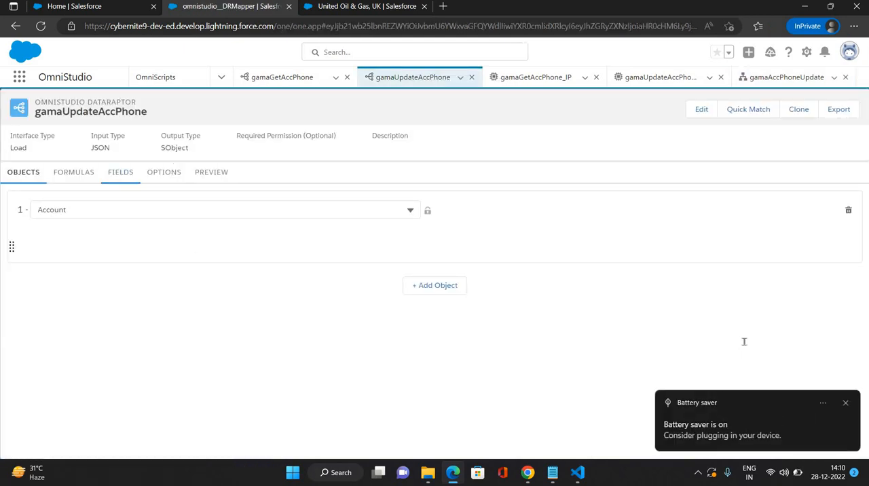
left_click_drag(720, 314, 671, 224)
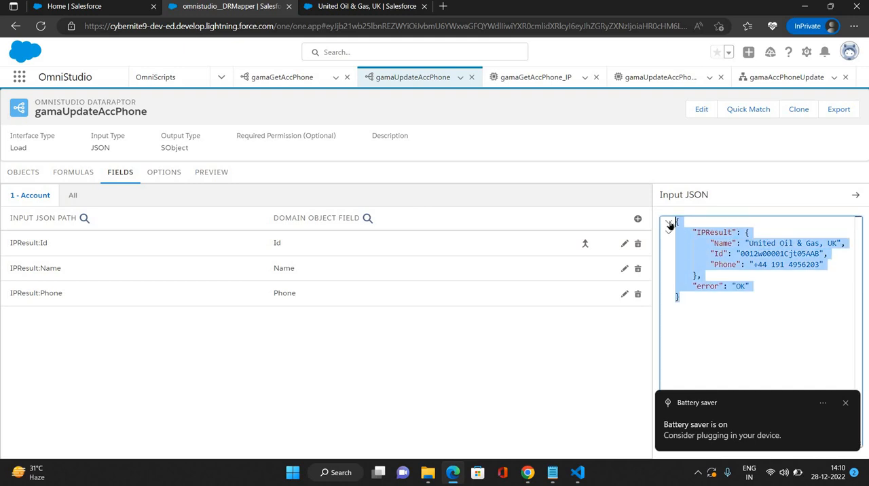
key("ctrl+v")
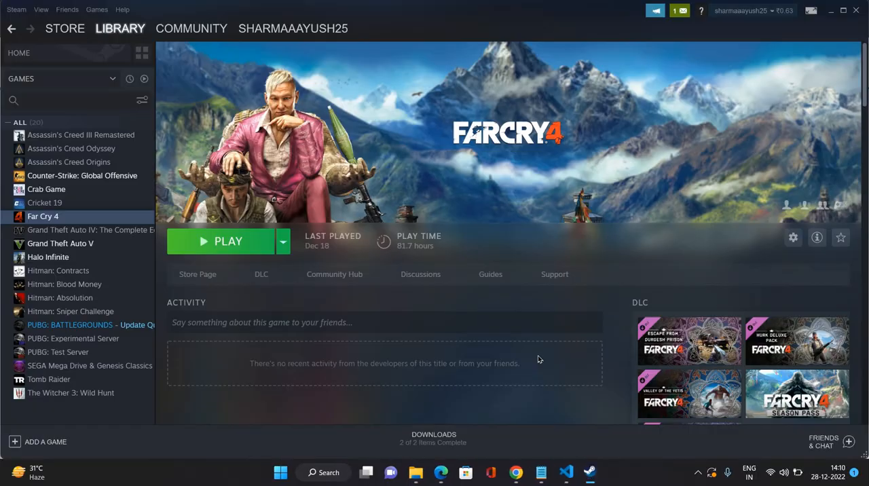
left_click(830, 10)
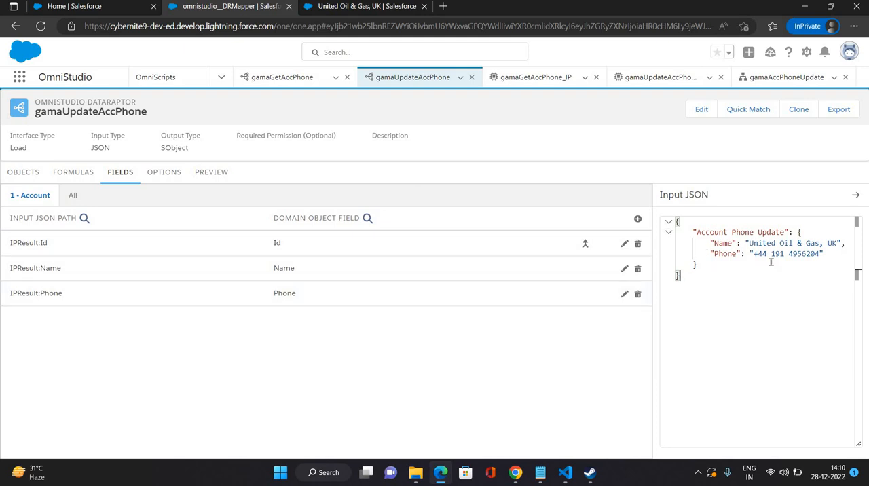
double_click(725, 244)
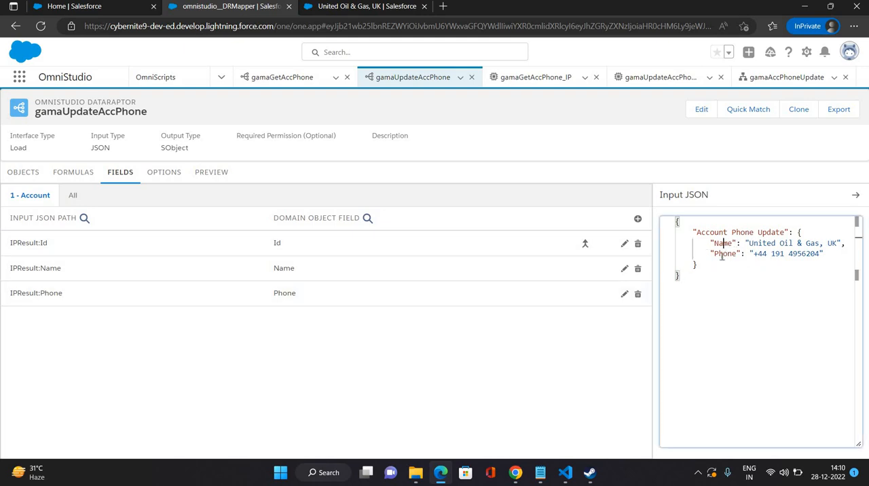
double_click(725, 253)
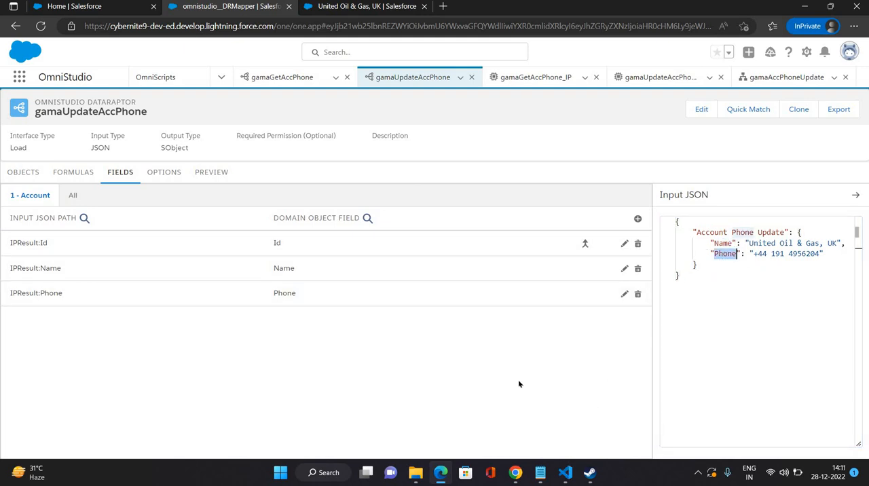
mouse_move(516, 475)
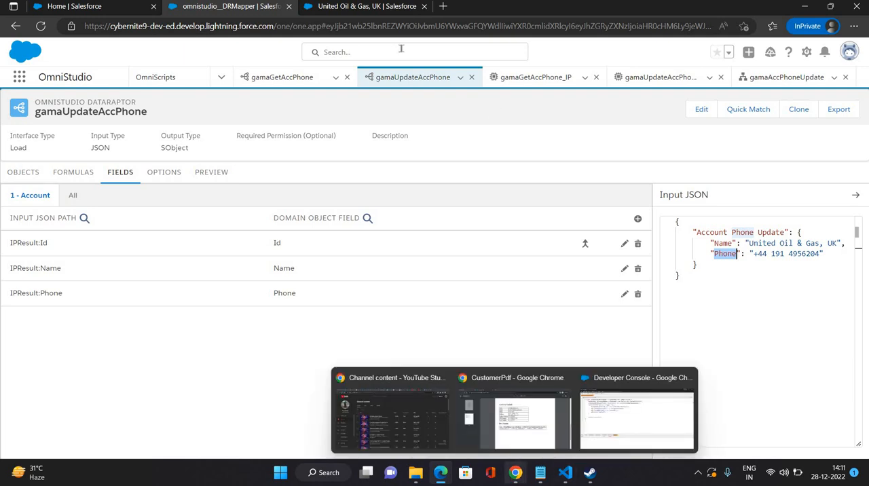
Step: Return to the gamaAccPhoneUpdate OmniScript and review the IntegrationProcedureAction2 Request Data, the Data JSON and the design's elements
left_click(750, 78)
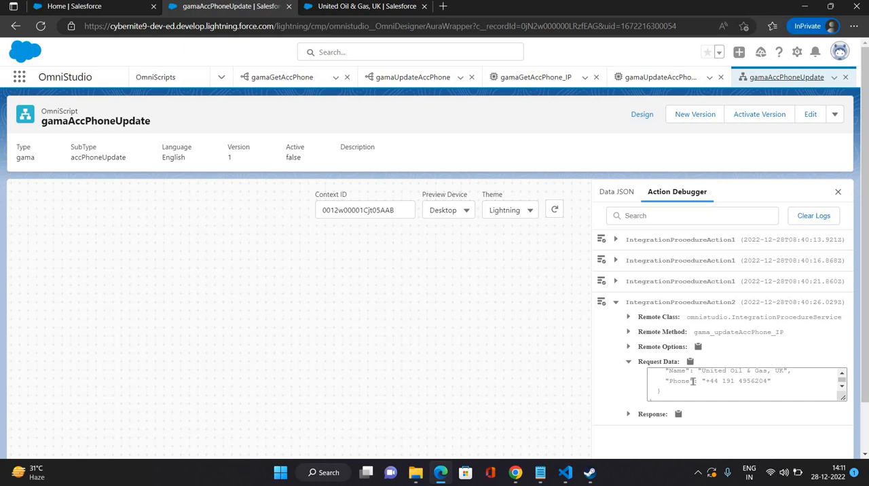
scroll(692, 381, "up", 2)
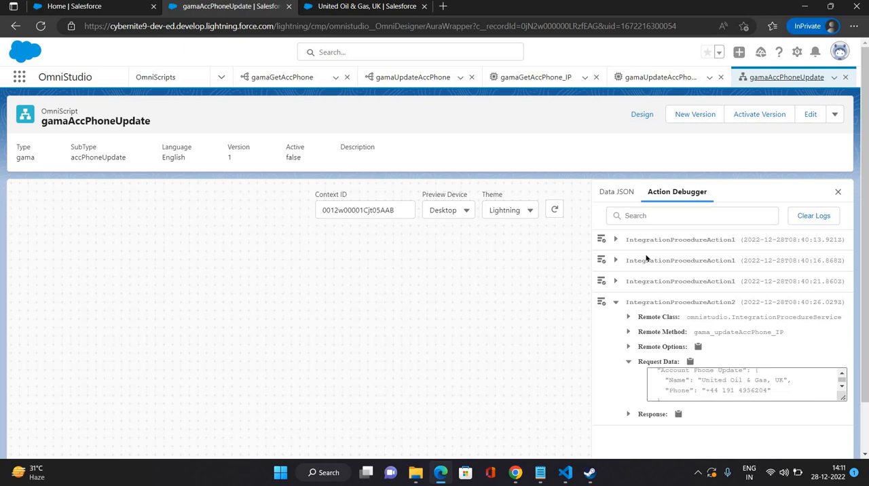
left_click(618, 197)
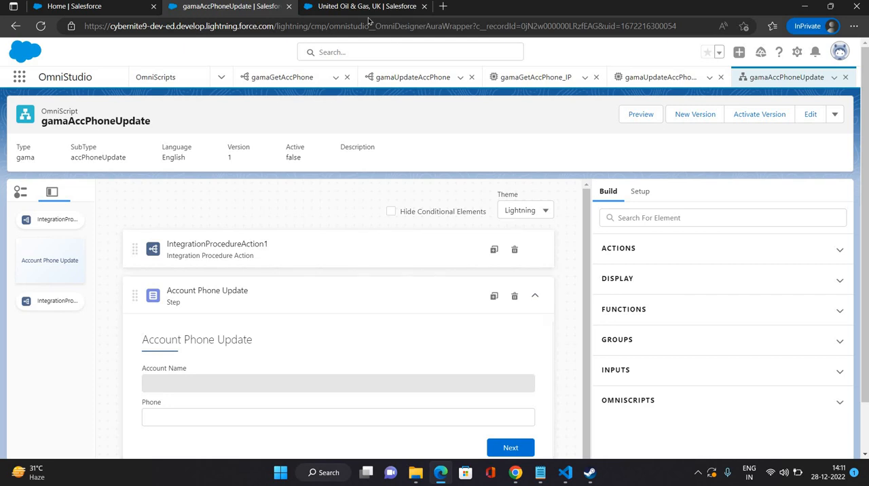
left_click(535, 296)
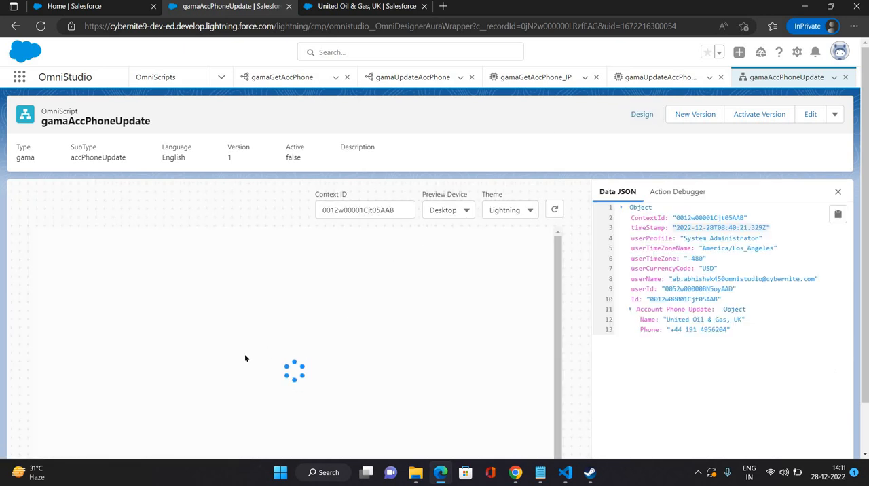
Step: In the OmniScript preview, replace the phone number's last digit with 4 and submit the Account Phone Update step
left_click(202, 334)
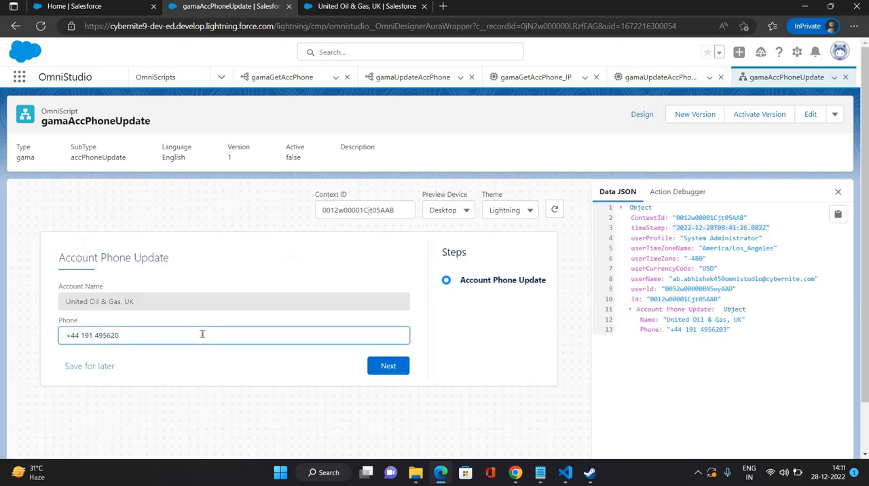
type("4")
left_click(389, 366)
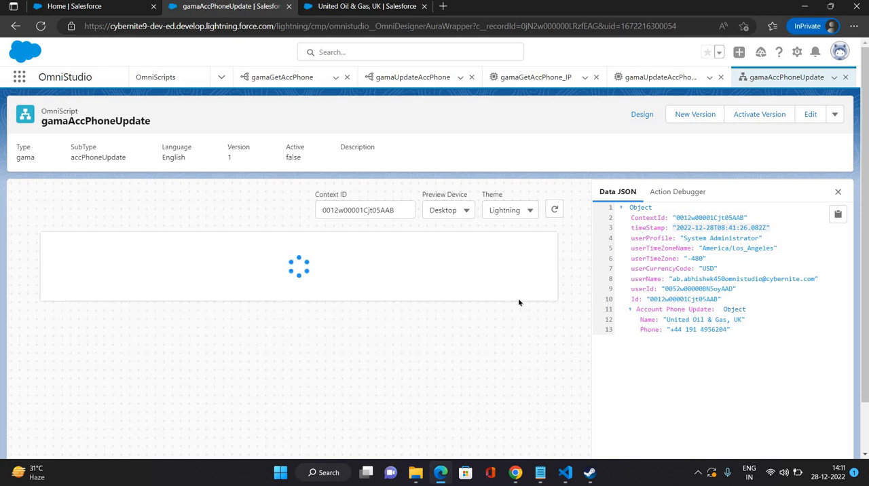
Step: Examine the Request Data and Response of the newest IntegrationProcedureAction2 entry in the Action Debugger
left_click(678, 193)
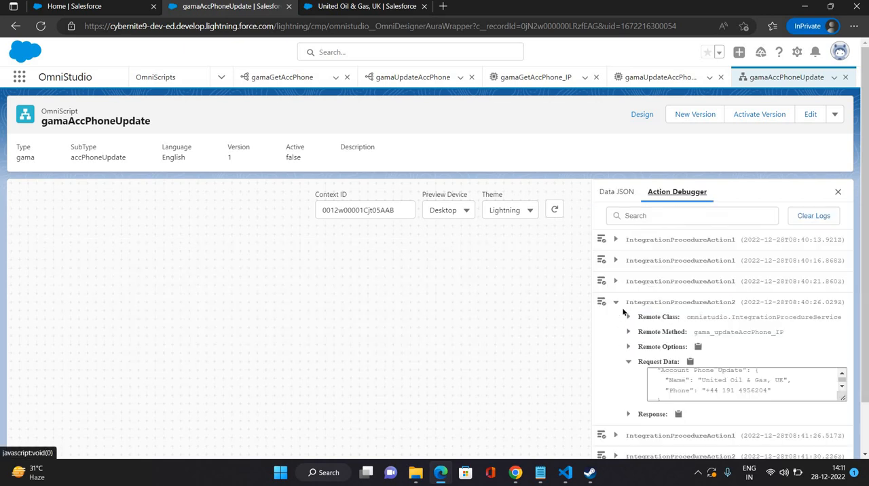
left_click(616, 302)
left_click(617, 344)
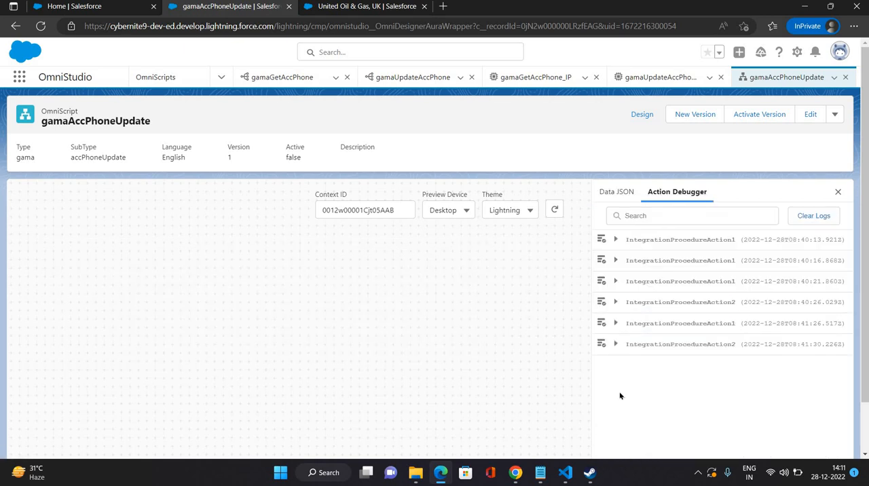
left_click(628, 403)
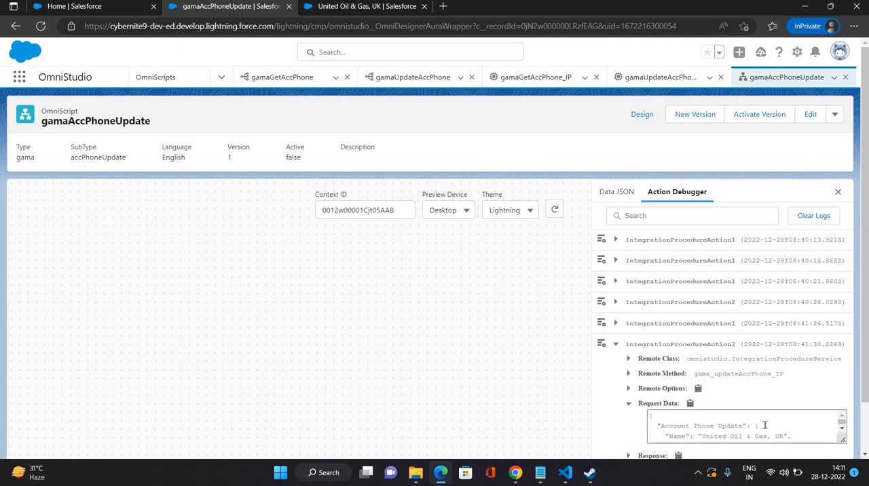
scroll(765, 425, "down", 1)
scroll(626, 405, "down", 1)
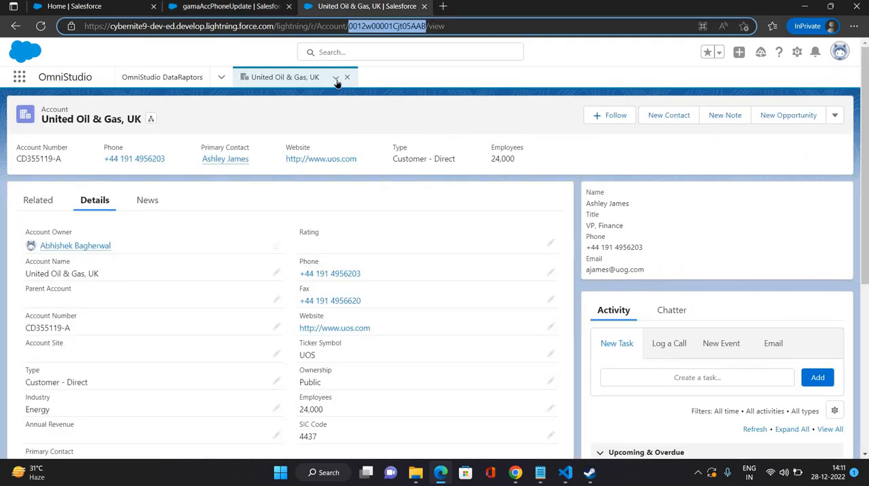
Step: Refresh the United Oil & Gas, UK account record to check its phone, and return to the OmniScript
left_click(336, 77)
left_click(313, 99)
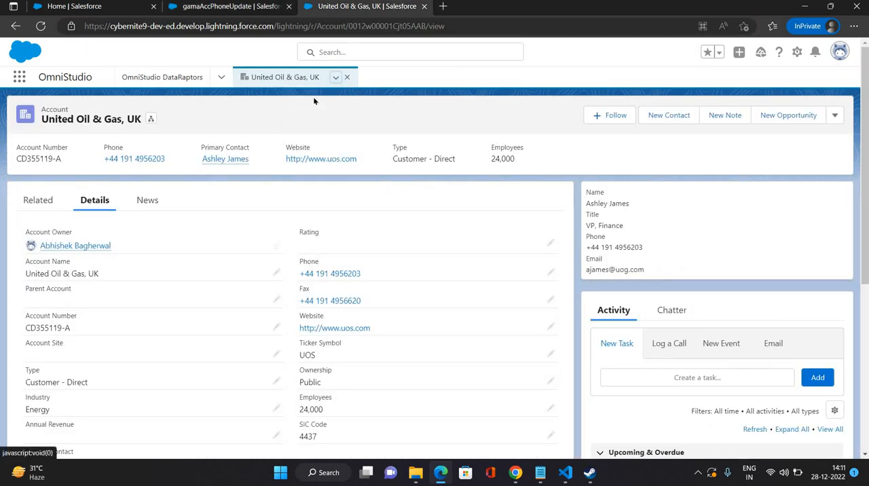
left_click(336, 77)
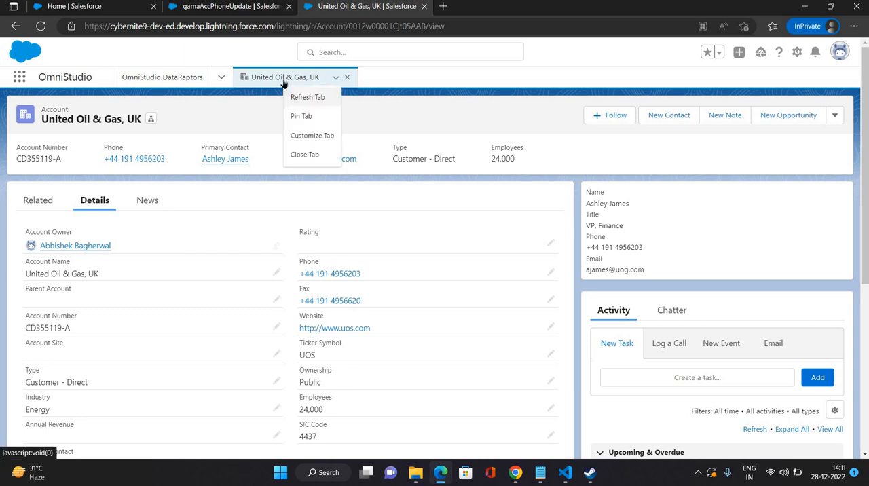
left_click(240, 12)
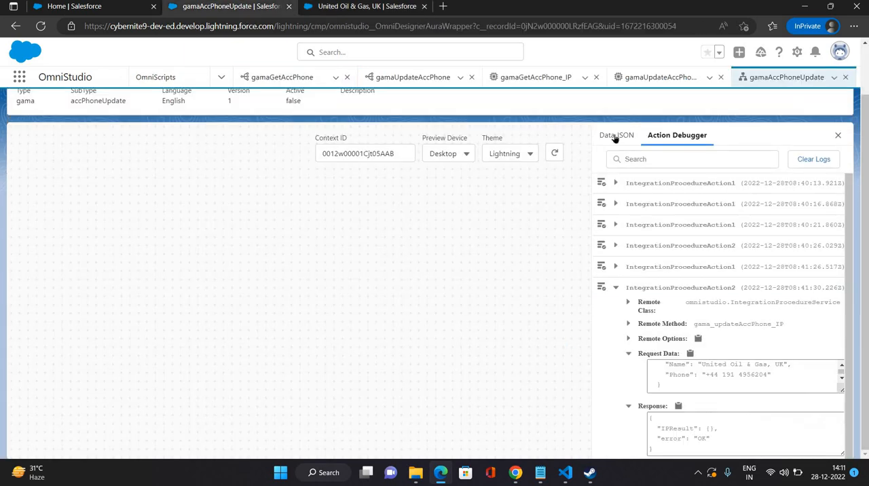
Step: In the OmniScript design, expand the Account Phone Update step and look through the available input elements and the step's properties
scroll(636, 127, "up", 1)
left_click(641, 117)
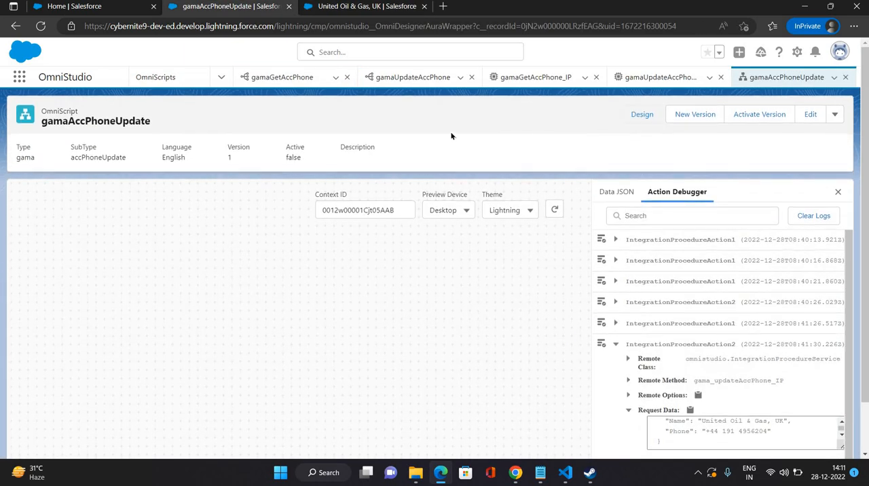
left_click(541, 297)
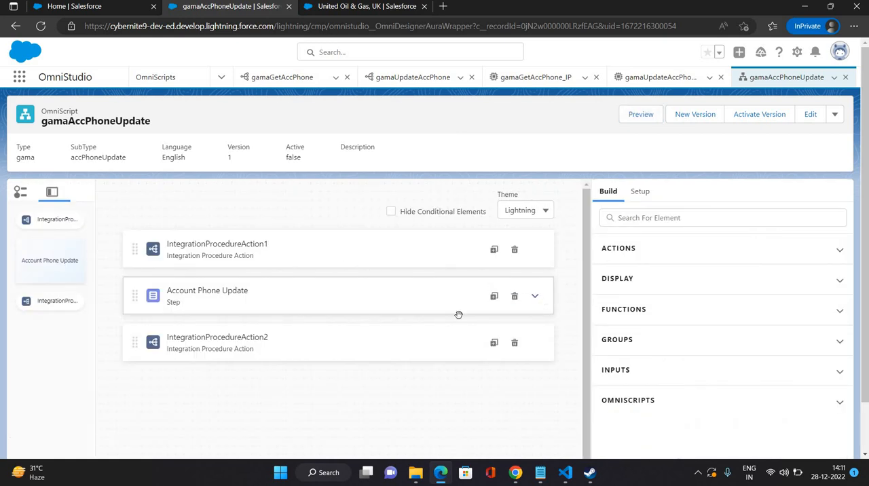
left_click(608, 193)
left_click(649, 217)
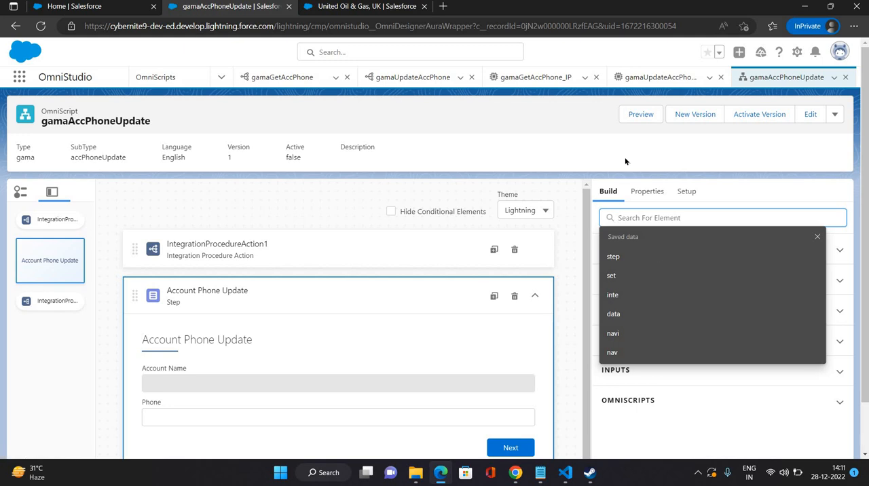
scroll(727, 316, "down", 1)
left_click(692, 314)
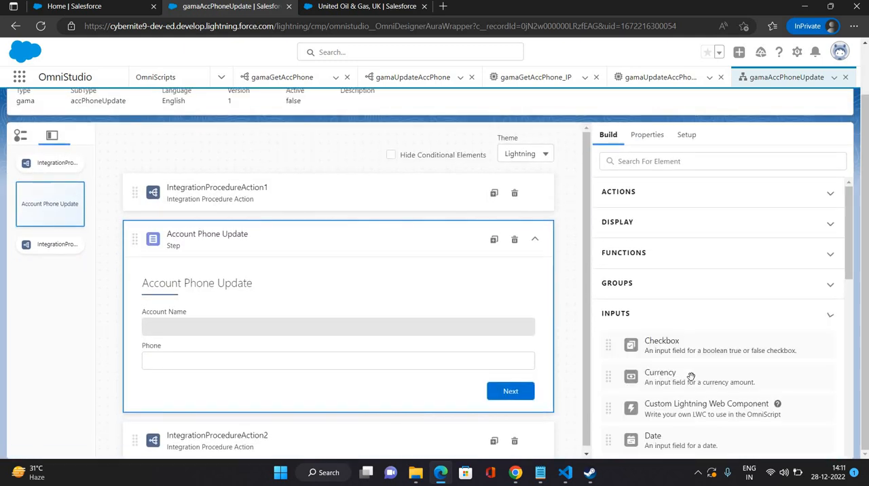
scroll(691, 377, "down", 5)
scroll(691, 377, "down", 4)
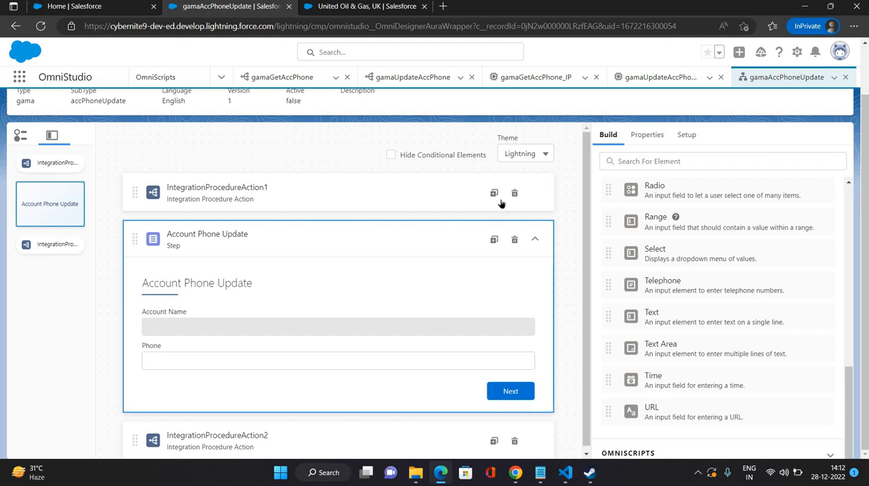
scroll(343, 434, "down", 1)
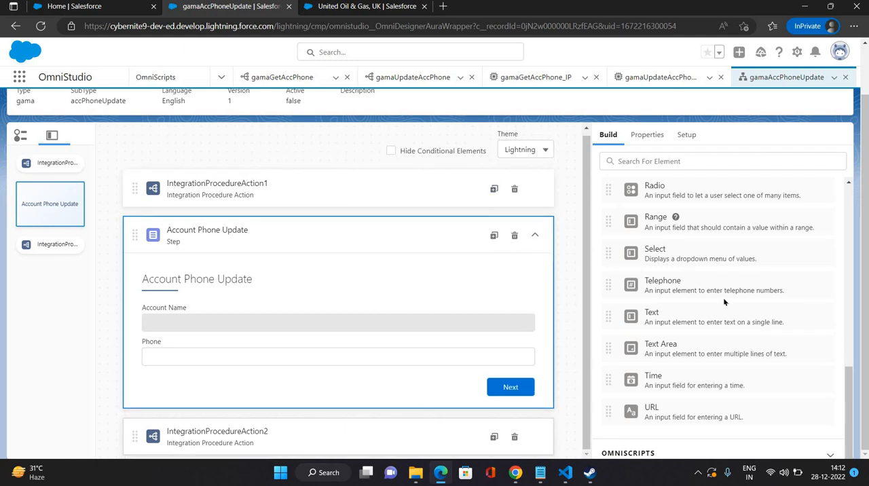
left_click(647, 136)
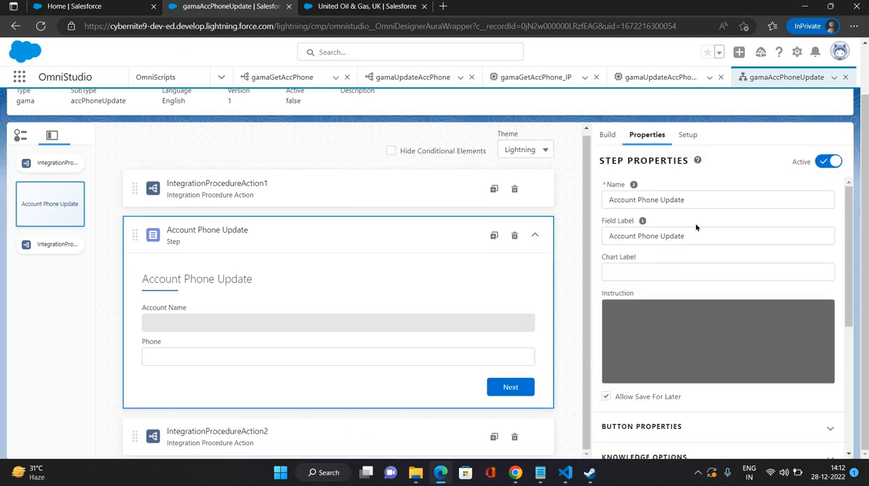
Step: Reload the OmniScript and add an extra payload to IntegrationProcedureAction2 with key AccountId and value %ContextId%
left_click(41, 26)
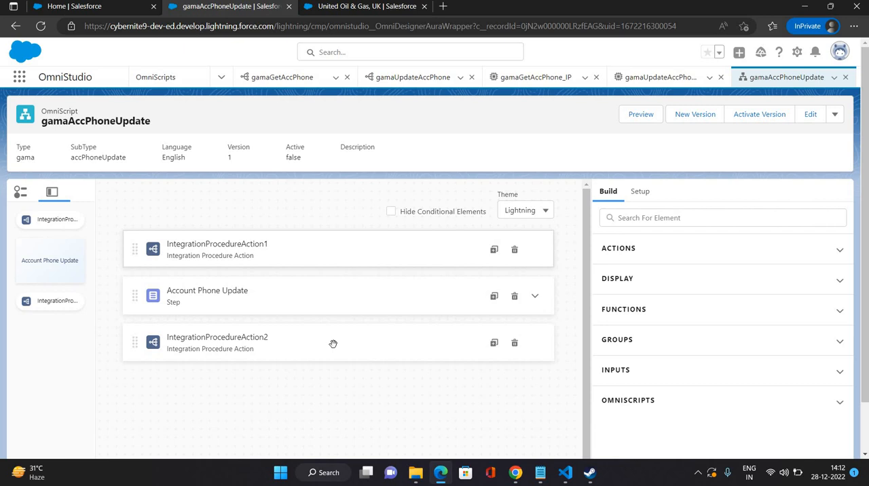
left_click(333, 349)
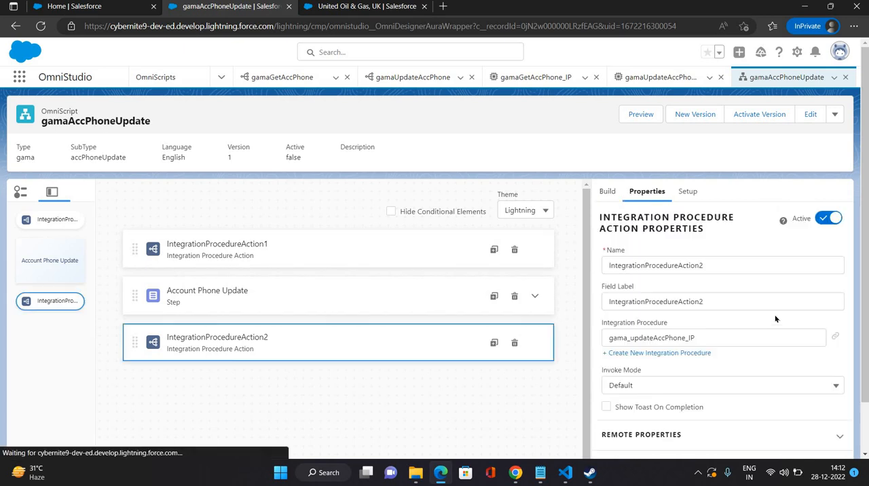
scroll(747, 312, "down", 2)
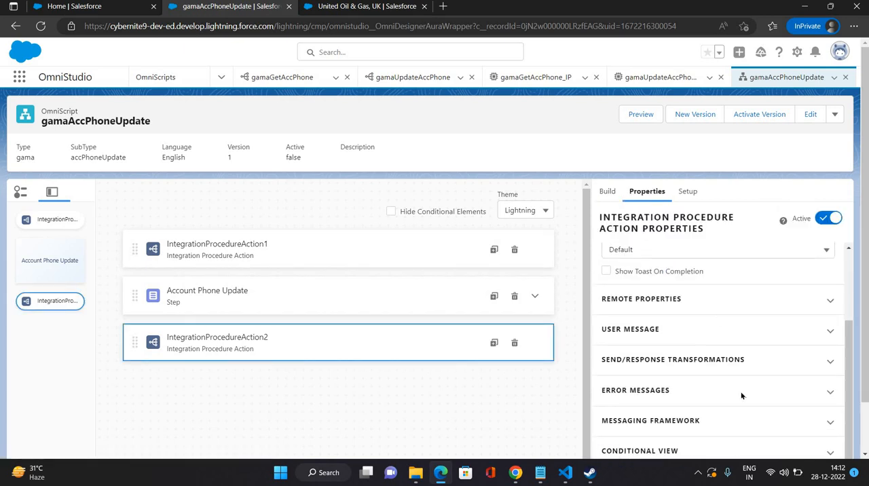
left_click(740, 300)
scroll(691, 364, "down", 3)
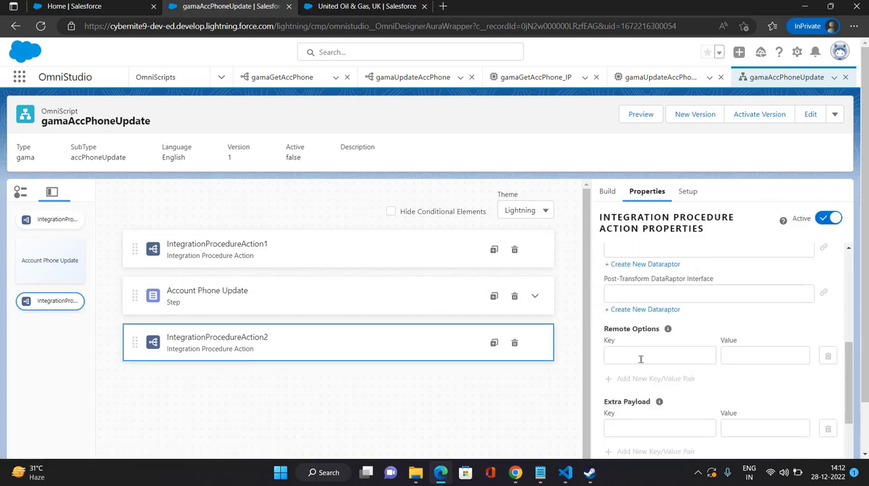
scroll(640, 358, "down", 1)
left_click(652, 364)
key("Down")
key("Return")
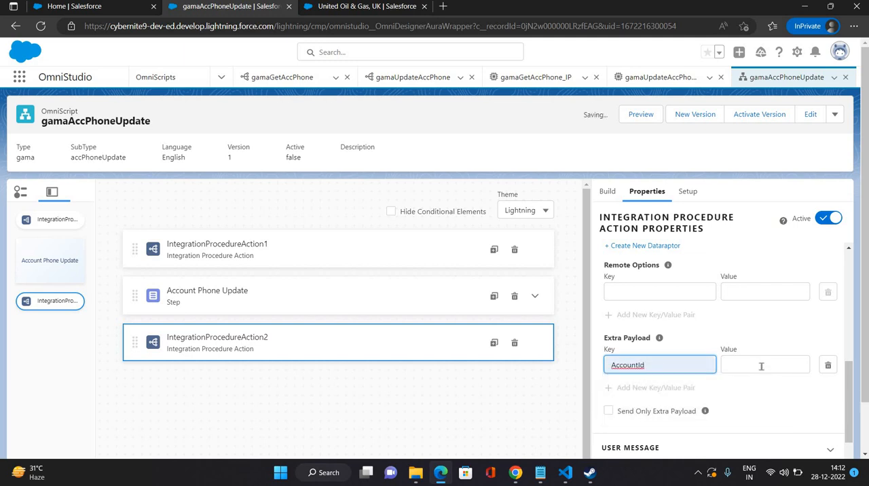
left_click(761, 367)
left_click(683, 328)
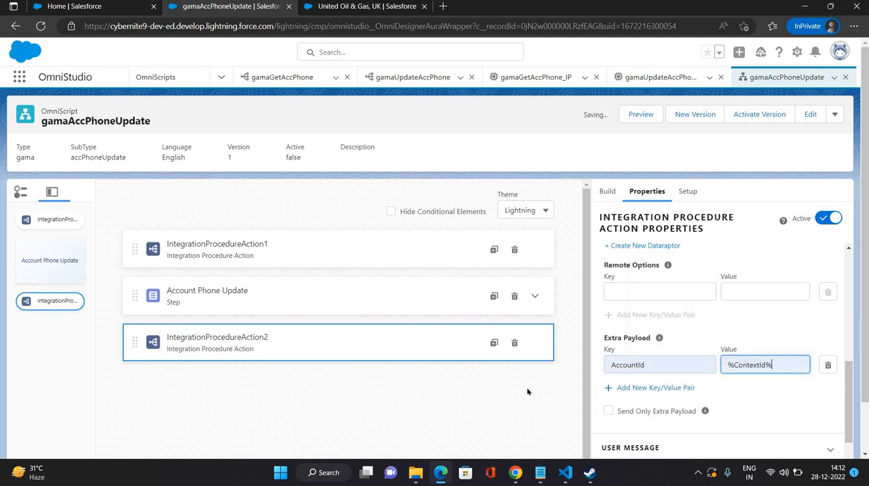
left_click(527, 392)
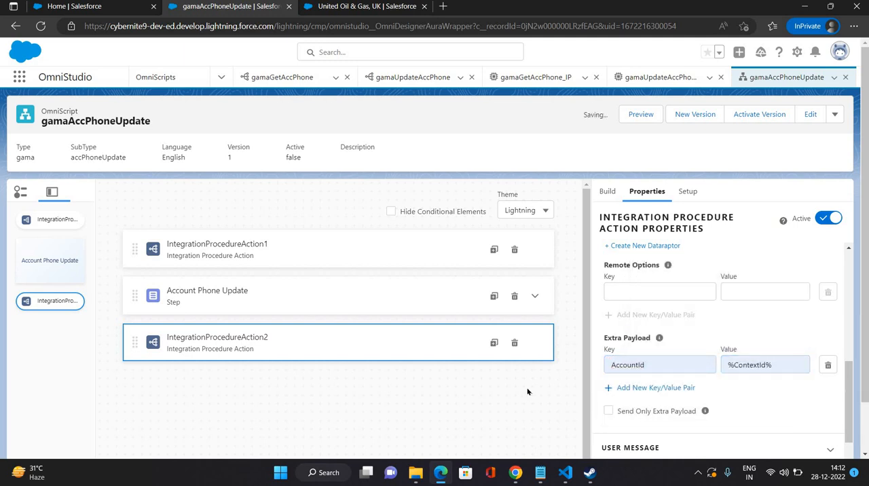
Step: Reload the OmniScript and preview it with the United Oil & Gas, UK account's record ID as the Context ID
left_click(637, 114)
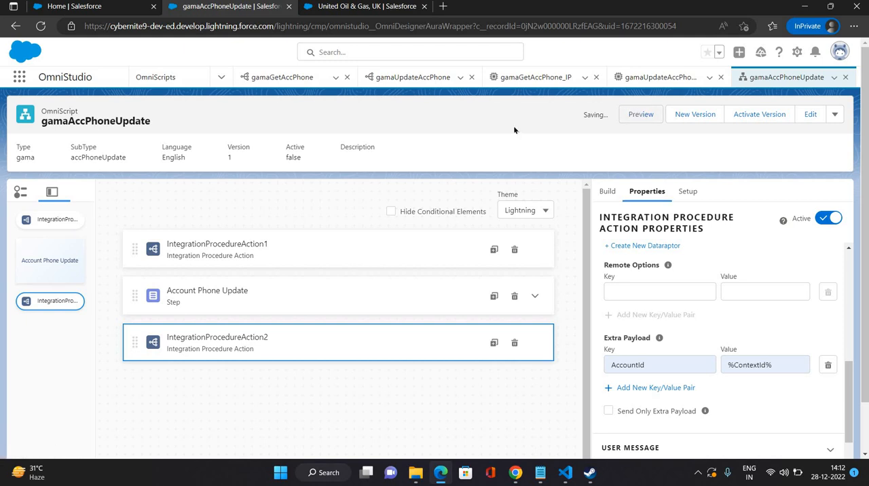
left_click(41, 26)
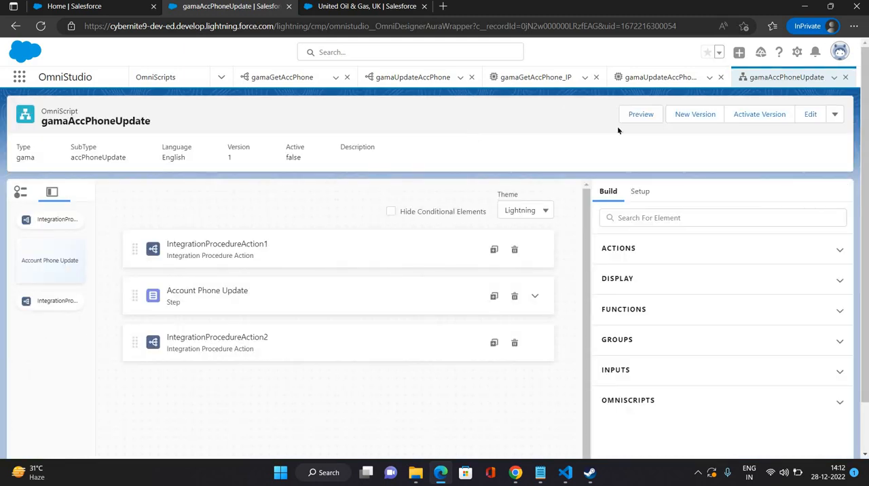
left_click(641, 114)
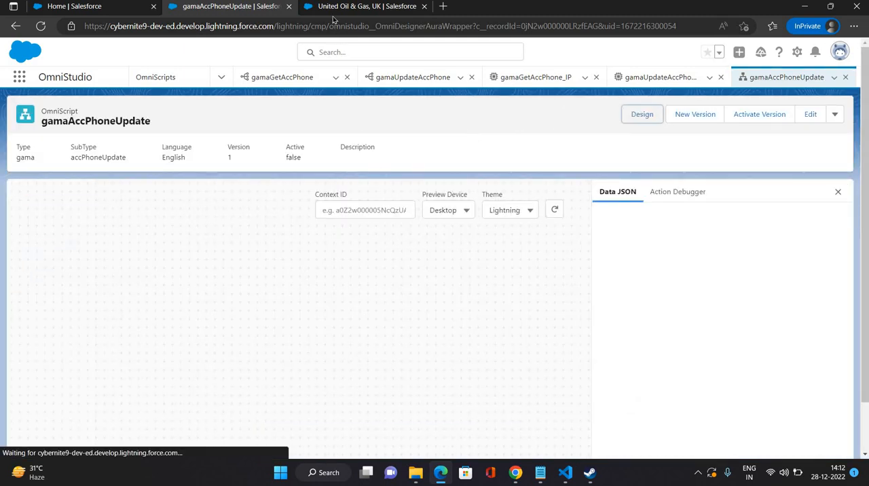
left_click(360, 6)
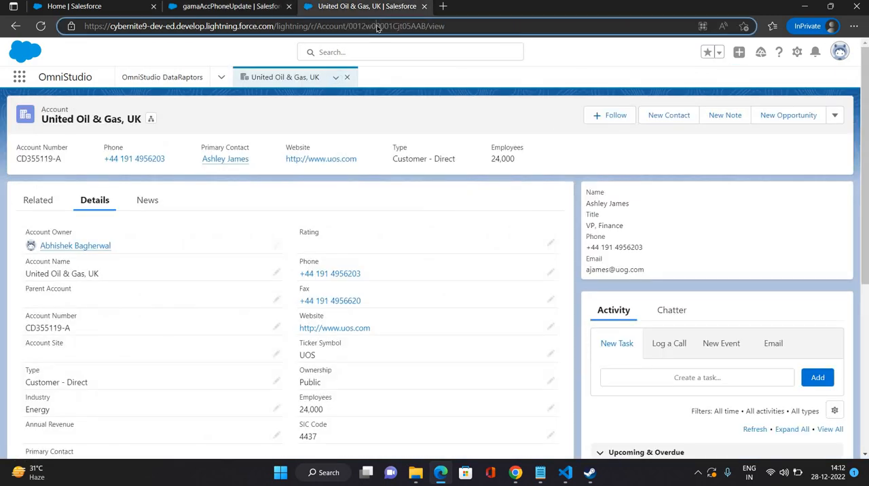
double_click(377, 27)
key("ctrl+c")
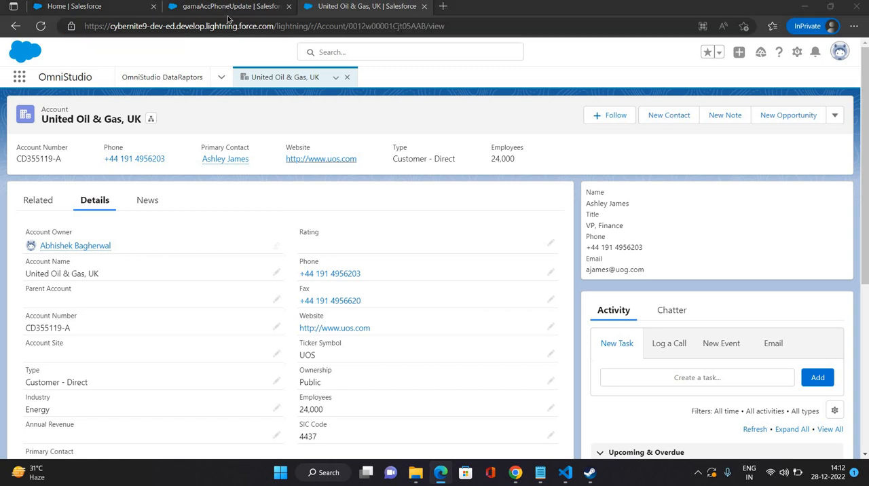
left_click(231, 8)
left_click(354, 210)
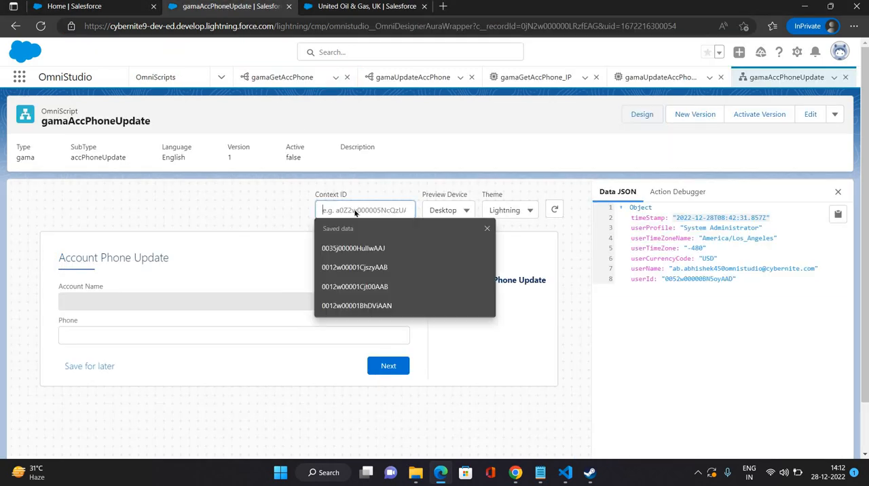
key("ctrl+v")
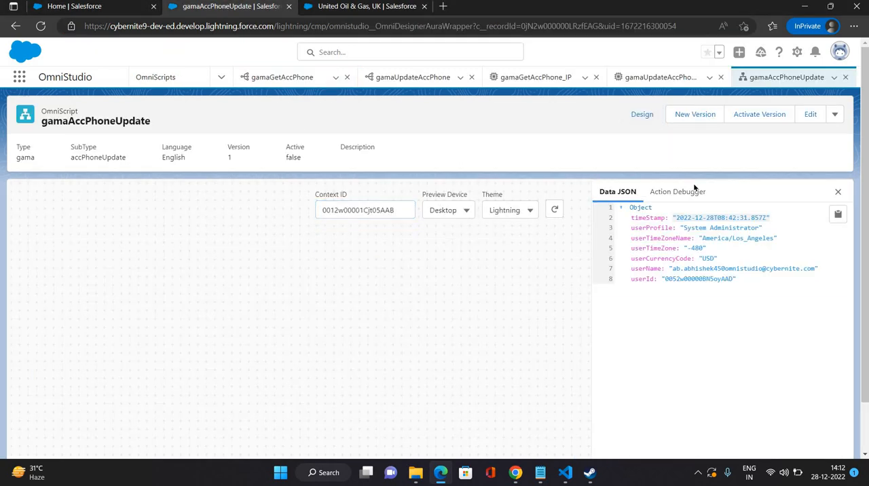
Step: Bring up the Action Debugger, change the last digit of the account's phone to 4, and submit the Account Phone Update step
left_click(679, 191)
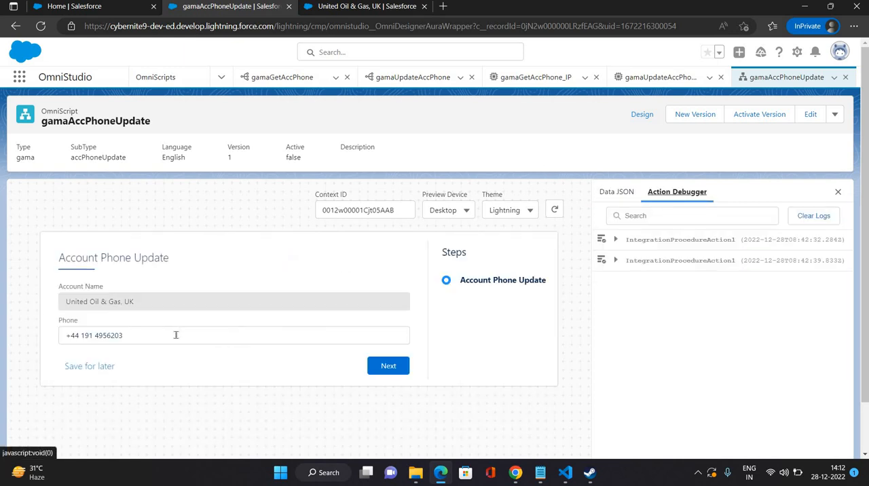
left_click(176, 335)
key("BackSpace")
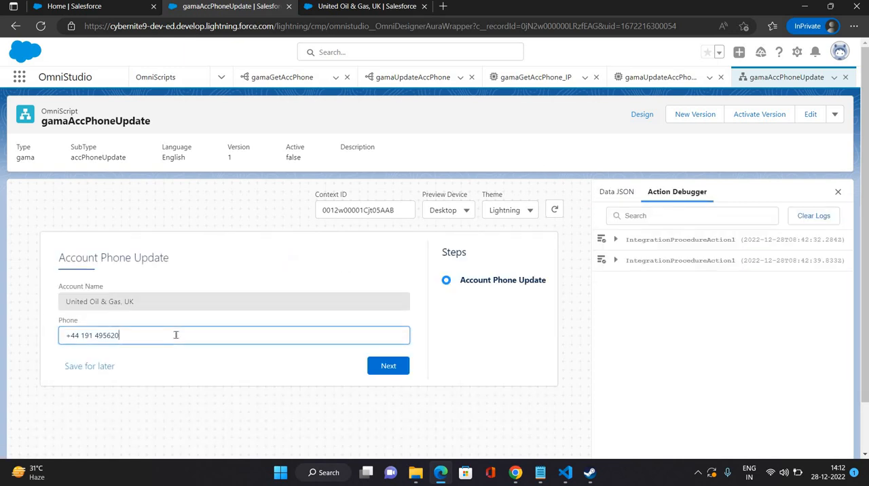
type("4")
left_click(383, 361)
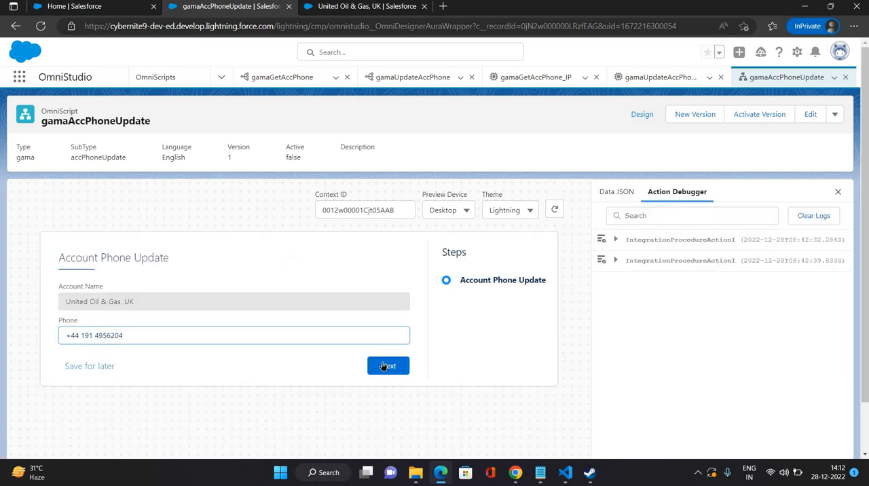
Step: Examine the Request Data of the IntegrationProcedureAction2 entry in the Action Debugger
left_click(615, 281)
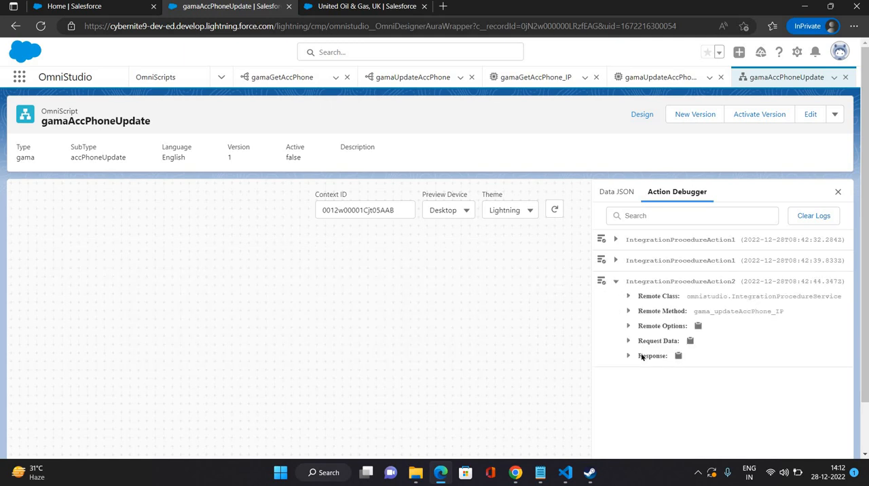
left_click(648, 341)
scroll(697, 377, "down", 3)
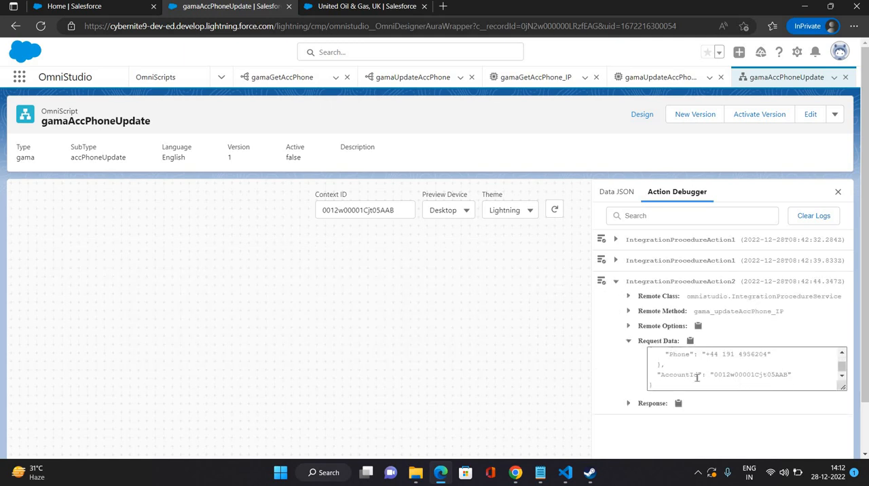
scroll(697, 377, "up", 2)
scroll(707, 373, "down", 2)
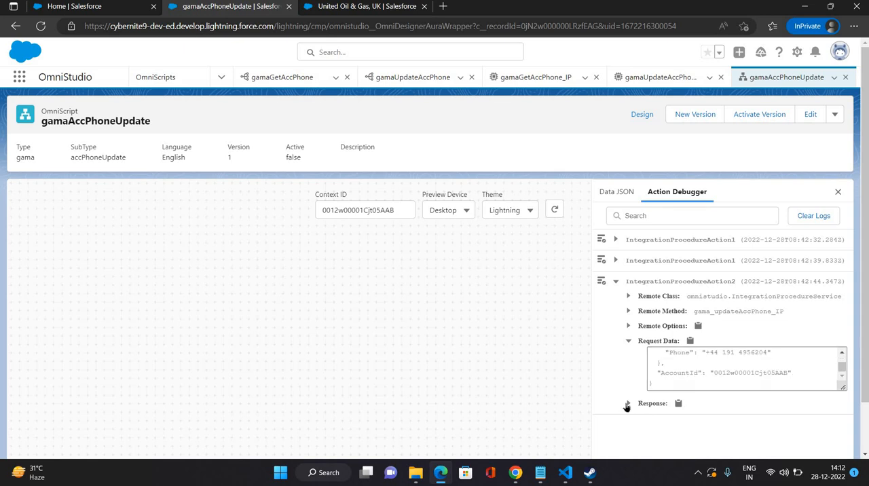
Step: Copy the full Request Data of IntegrationProcedureAction2 and replace the Input JSON of the gamaUpdateAccPhone DataRaptor with it
left_click(724, 369)
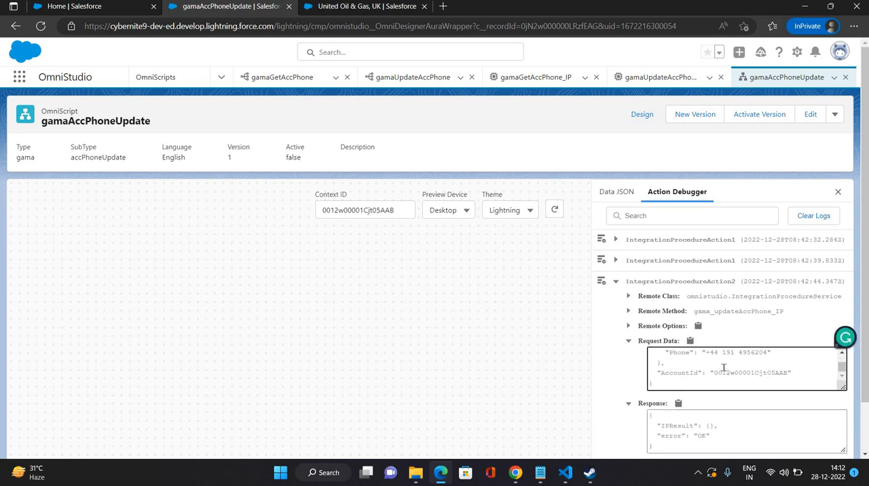
key("ctrl+a")
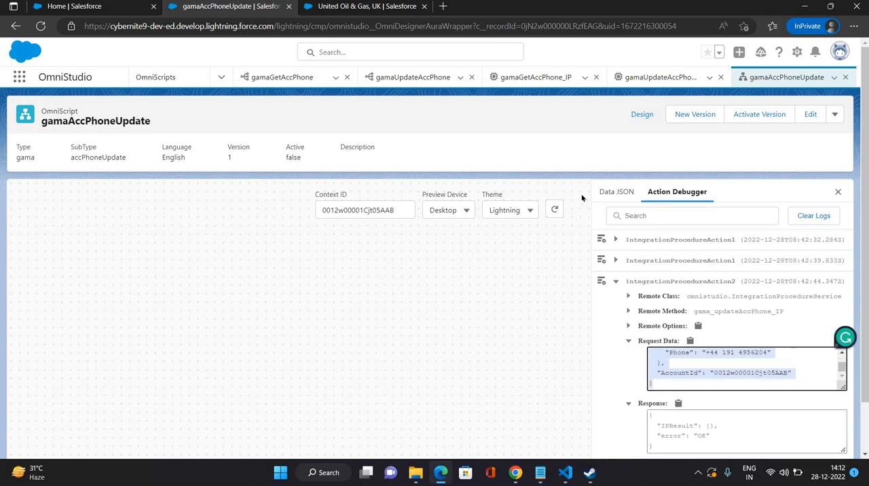
left_click(334, 15)
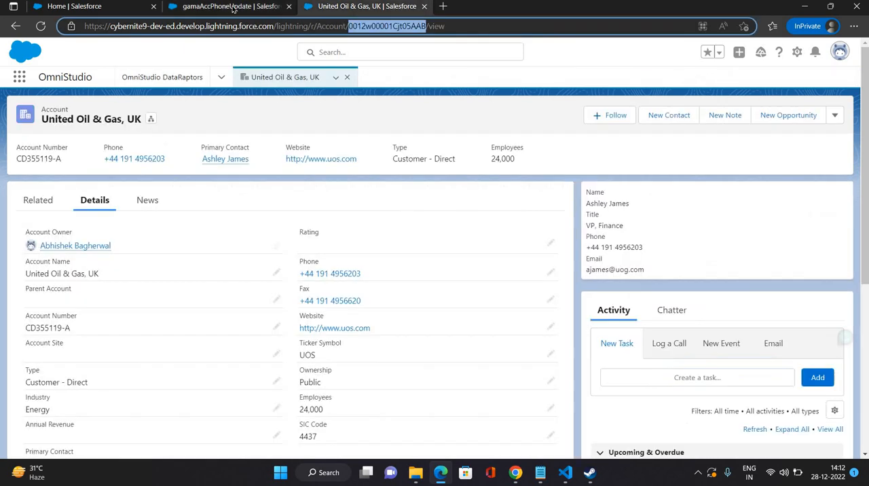
key("ctrl+shift+Tab")
left_click(418, 77)
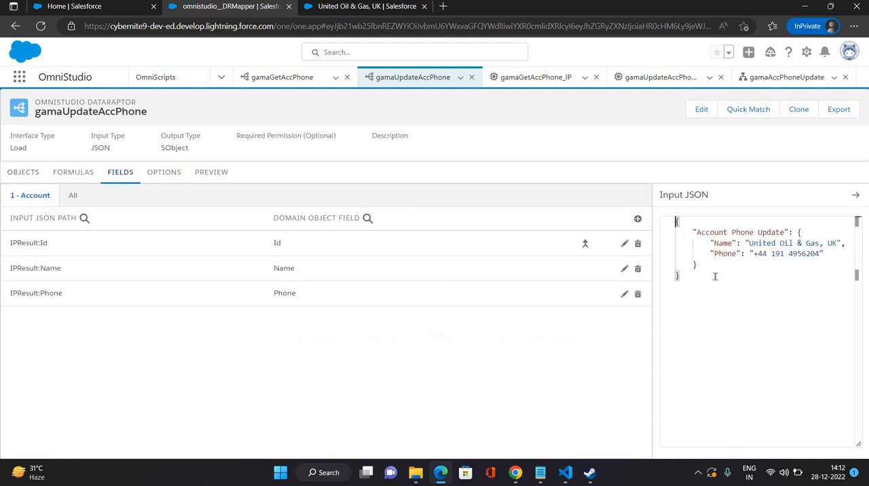
left_click_drag(681, 276, 670, 219)
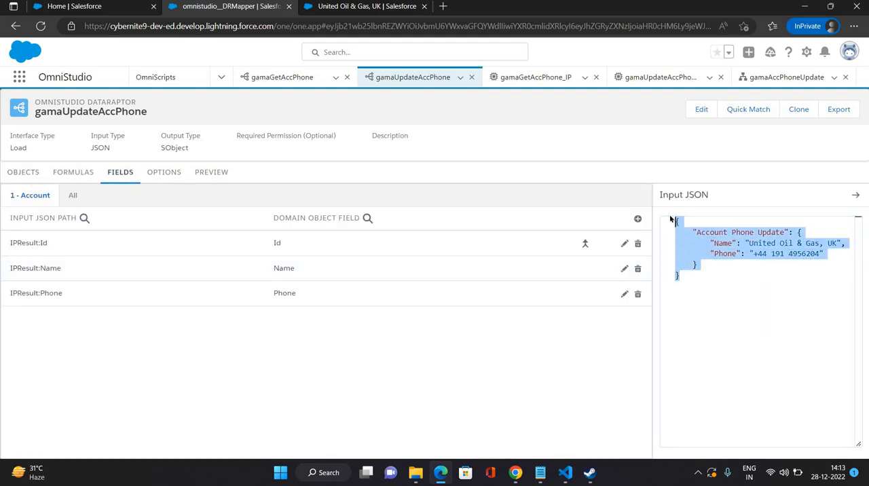
key("ctrl+v")
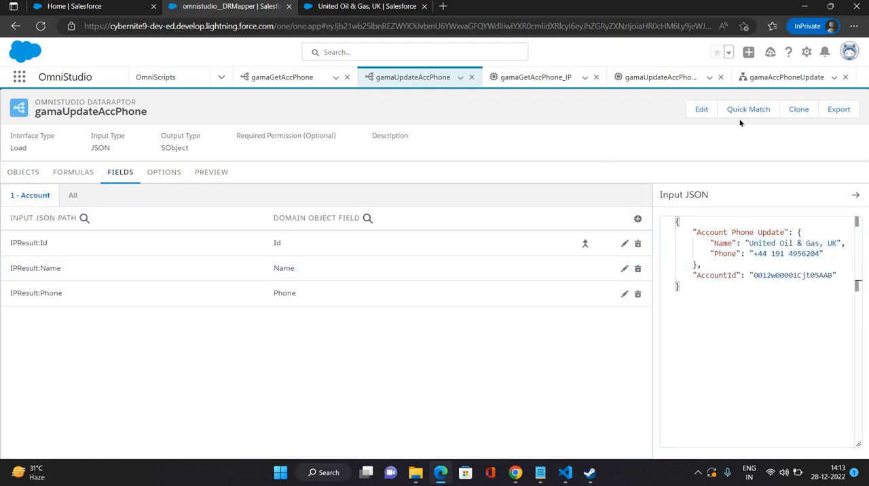
Step: Delete the existing IPResult:Id, IPResult:Name and IPResult:Phone field mappings from the gamaUpdateAccPhone DataRaptor
left_click(743, 113)
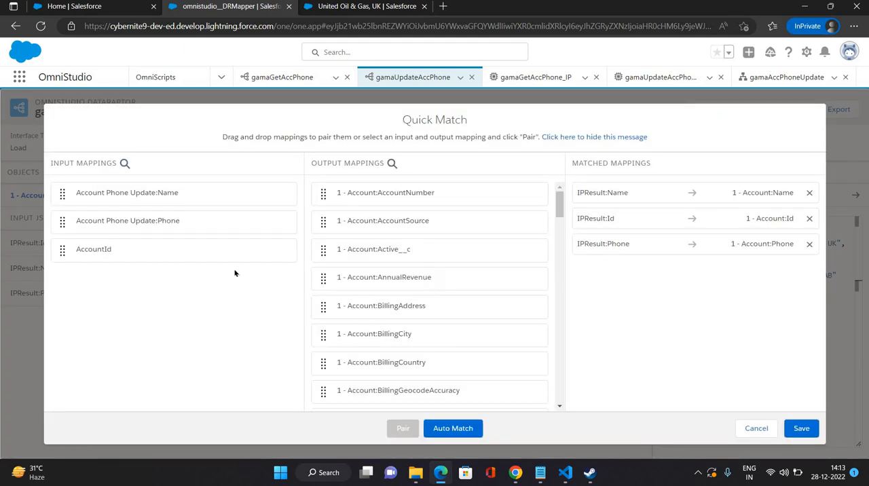
left_click(755, 428)
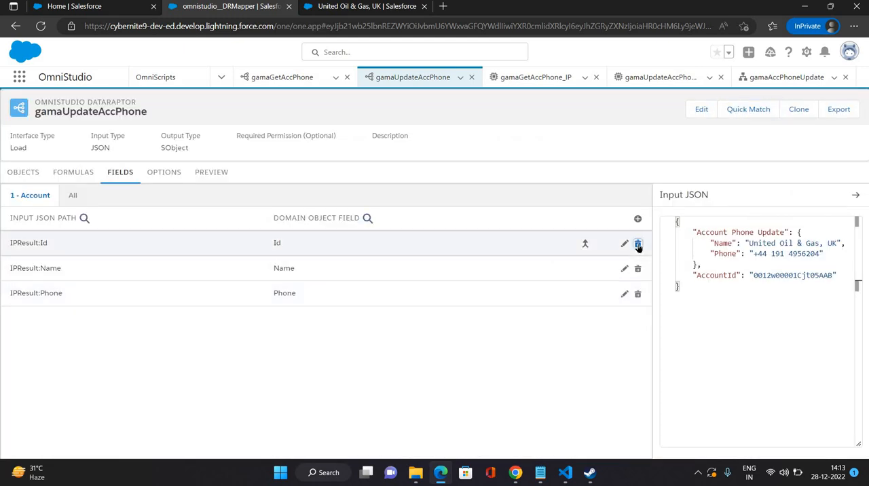
left_click(637, 244)
left_click(460, 305)
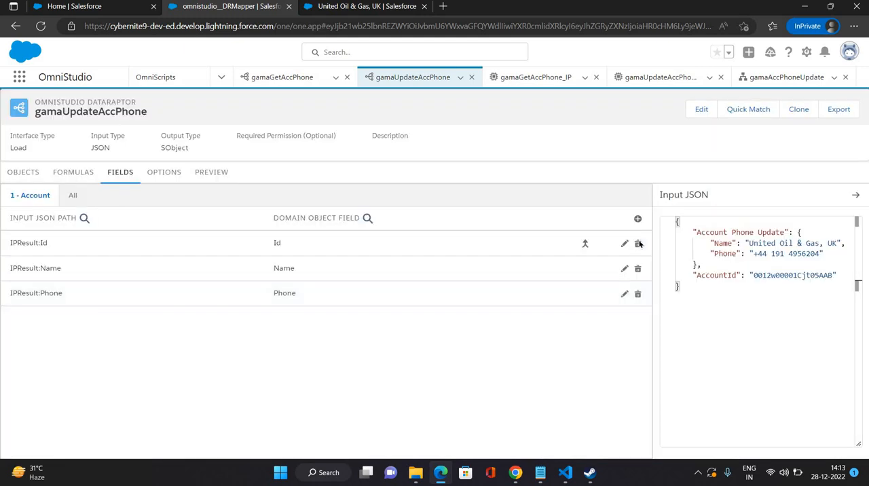
left_click(638, 244)
left_click(459, 304)
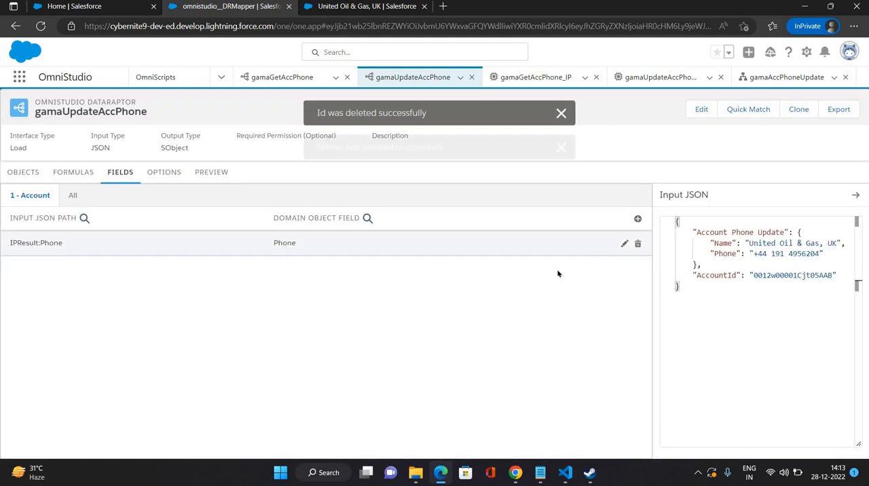
left_click(637, 244)
left_click(458, 305)
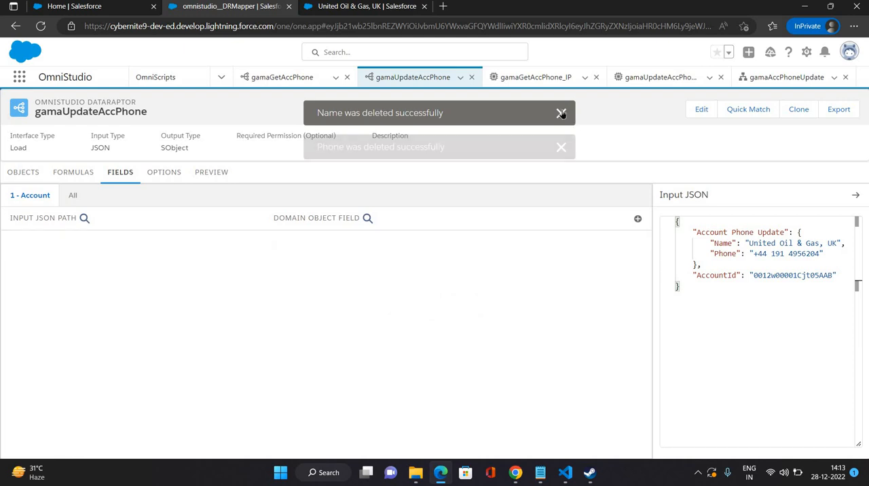
Step: Quick Match the Account Phone Update Name and Phone inputs automatically, pair AccountId with Account:Id, and save the mappings
left_click(763, 112)
left_click(443, 428)
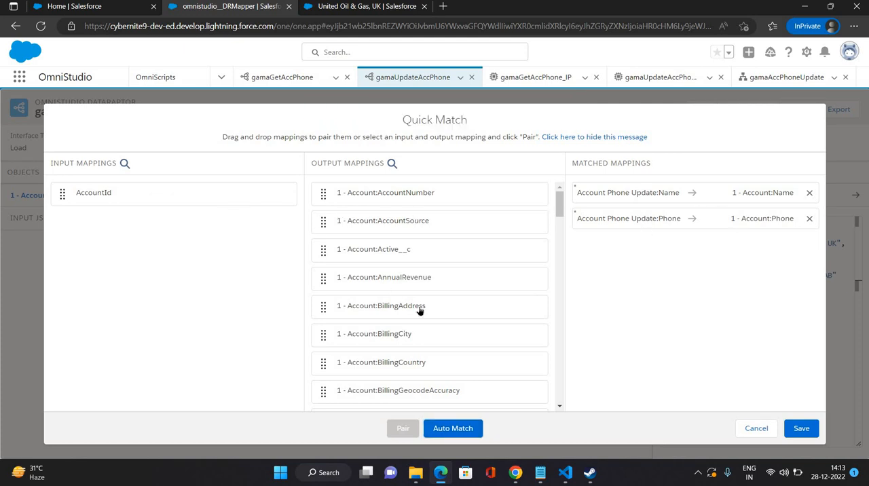
scroll(420, 310, "down", 8)
scroll(401, 258, "up", 2)
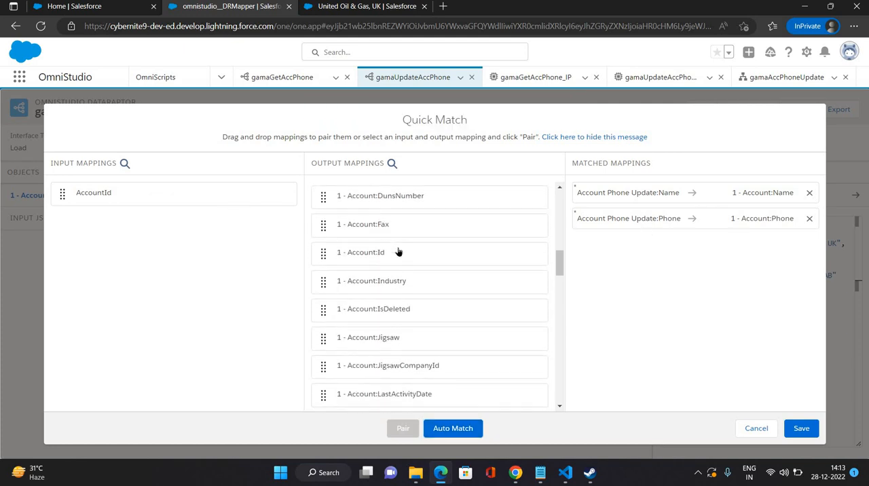
left_click_drag(360, 252, 624, 247)
left_click_drag(148, 197, 764, 333)
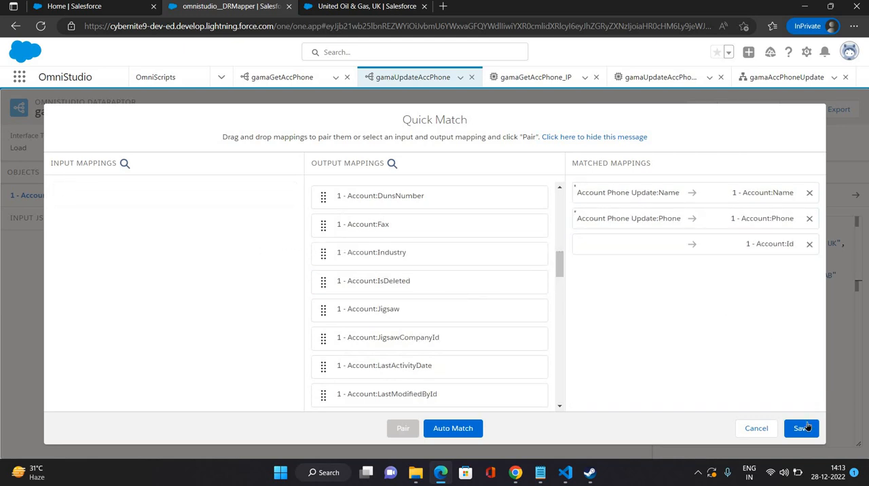
left_click(802, 429)
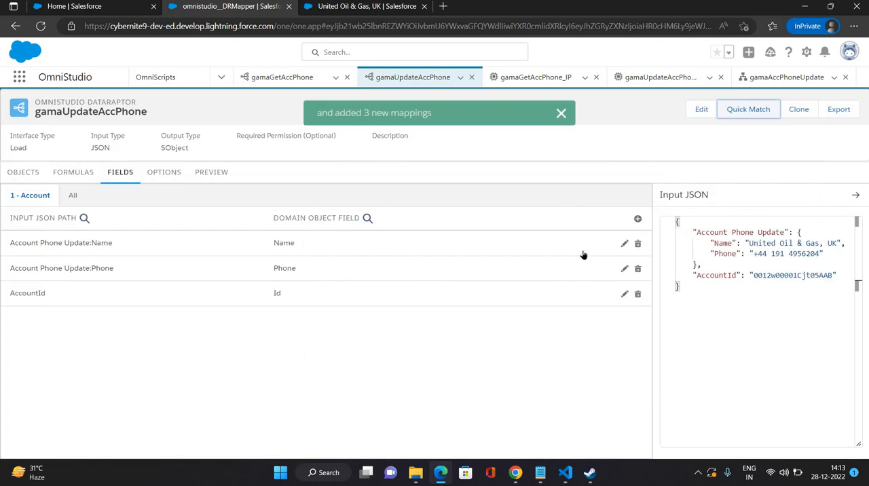
Step: Mark the AccountId to Id mapping as the Upsert Key
left_click(624, 294)
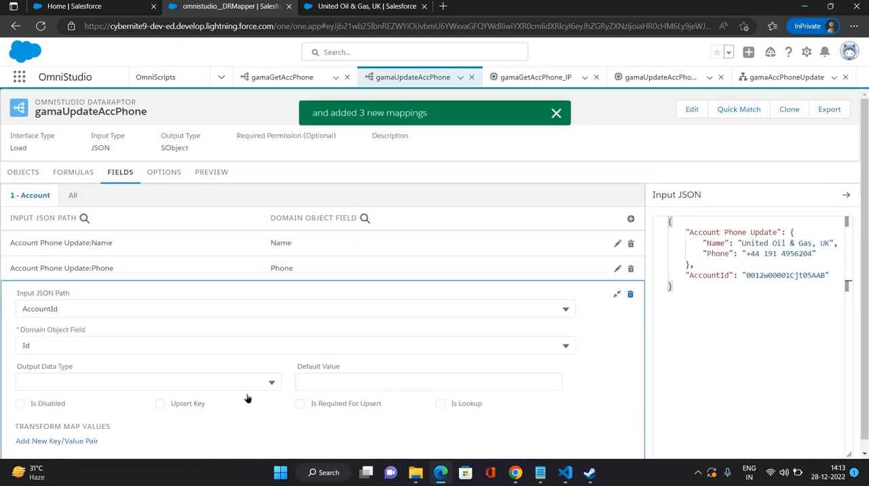
left_click(160, 403)
left_click(299, 403)
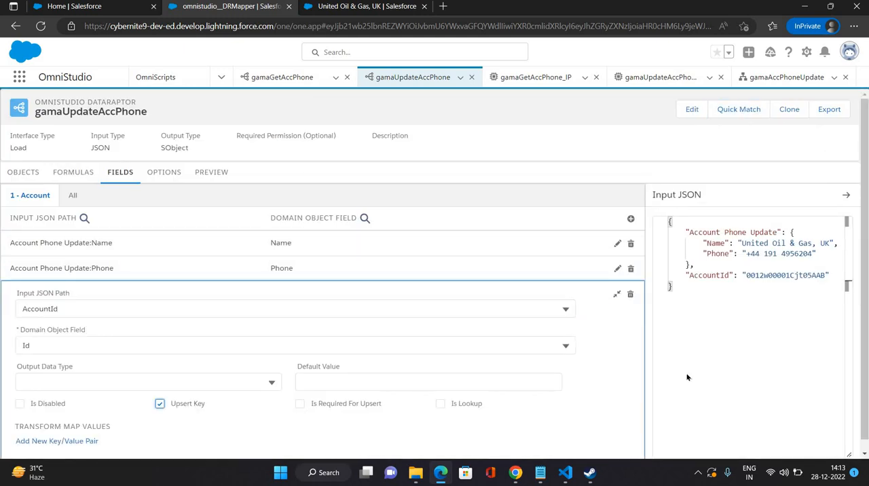
left_click(616, 293)
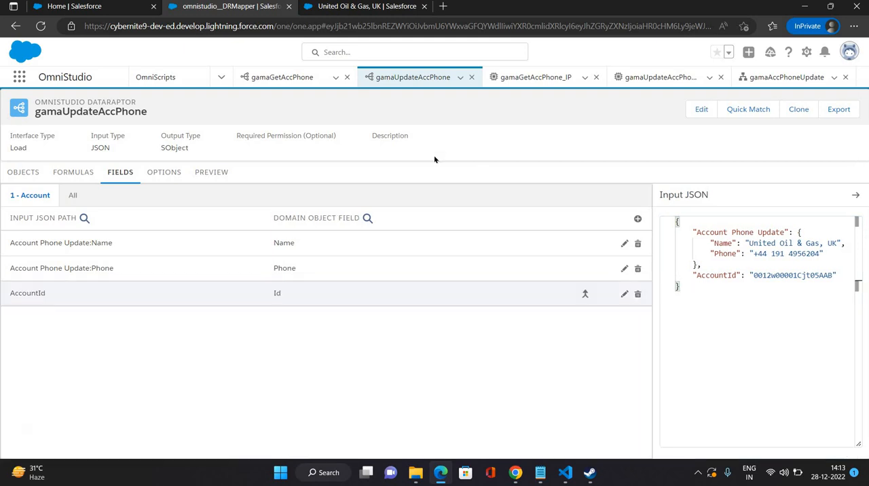
Step: Reload the gamaAccPhoneUpdate OmniScript and preview it with the United Oil & Gas, UK record ID as the Context ID
left_click(784, 78)
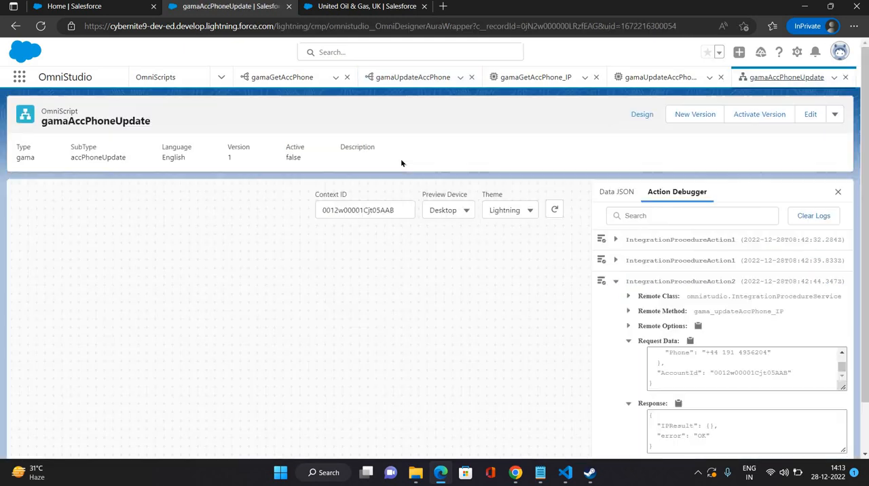
left_click(838, 194)
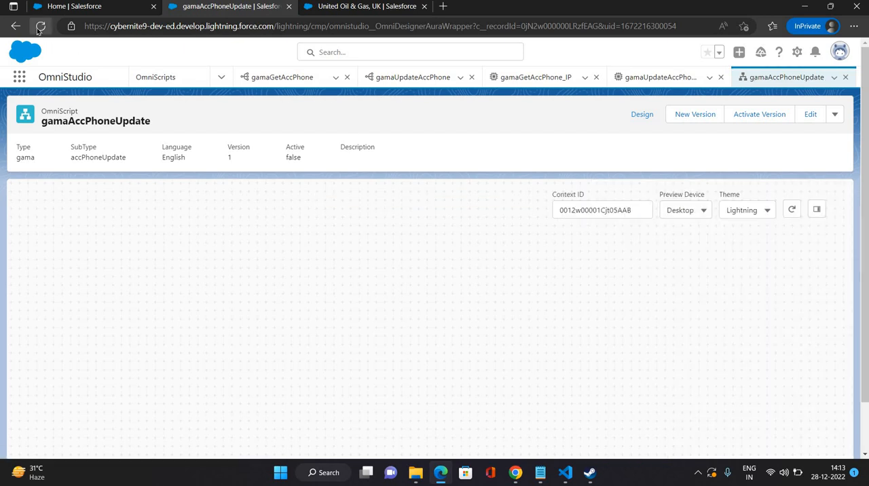
left_click(40, 27)
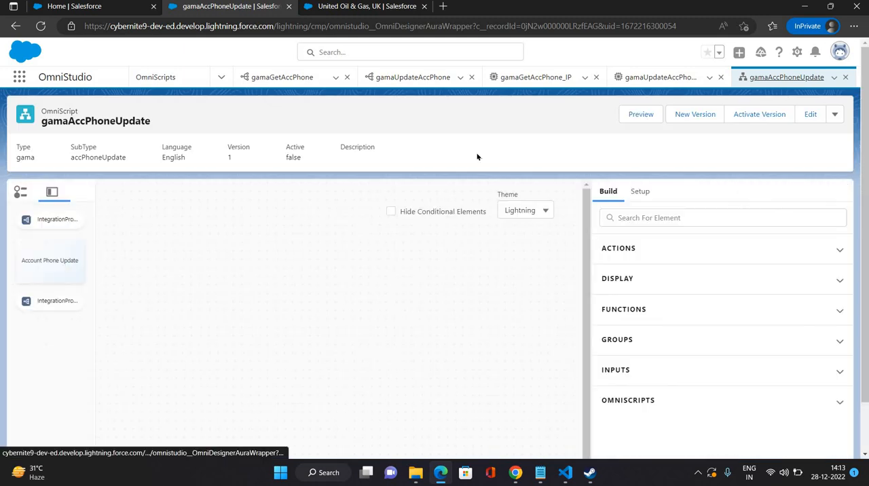
left_click(641, 114)
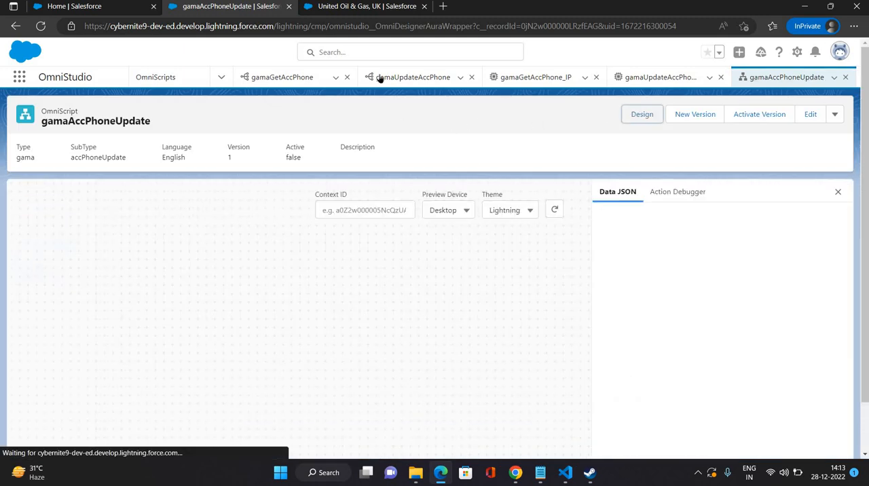
left_click(366, 8)
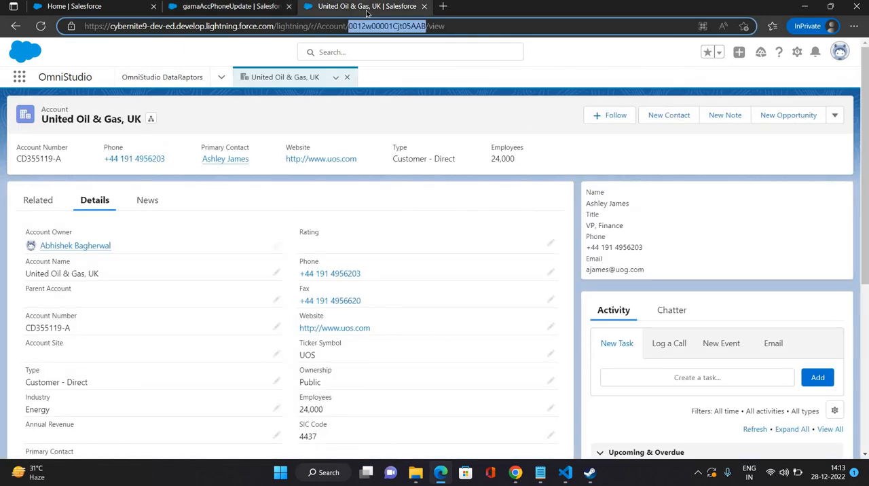
key("ctrl+shift+Tab")
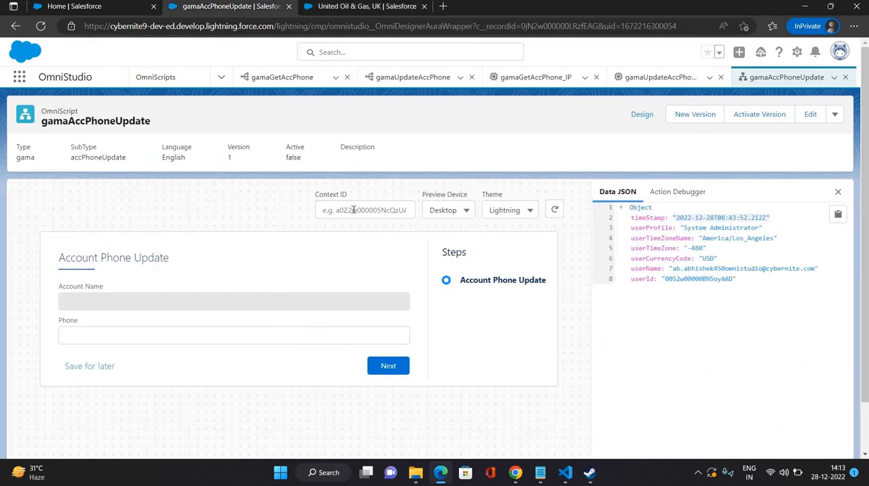
left_click(354, 210)
type("0012w00001Cjt05AAB")
Step: Show the Action Debugger, enter a new phone number in the Account Phone Update preview and submit the step
left_click(668, 196)
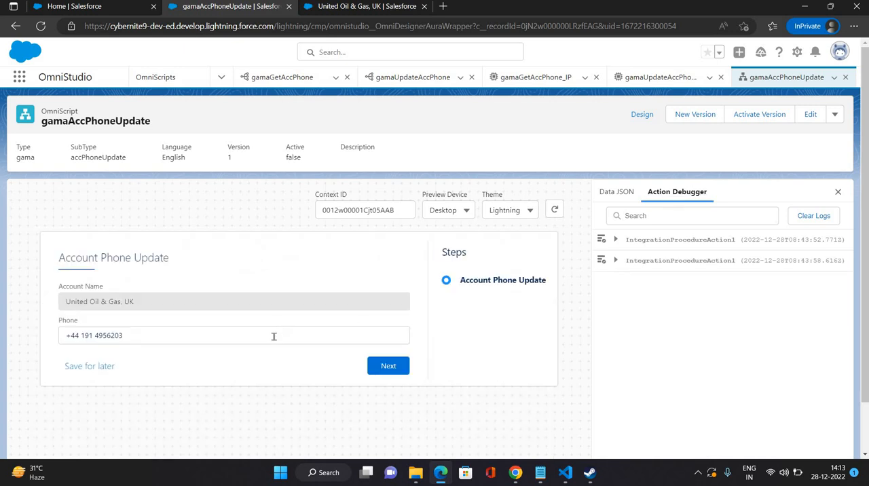
left_click(274, 336)
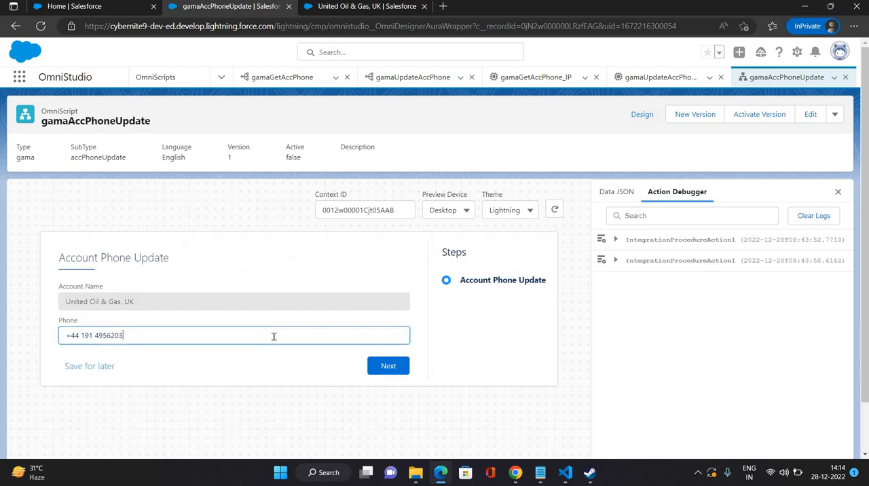
left_click(389, 371)
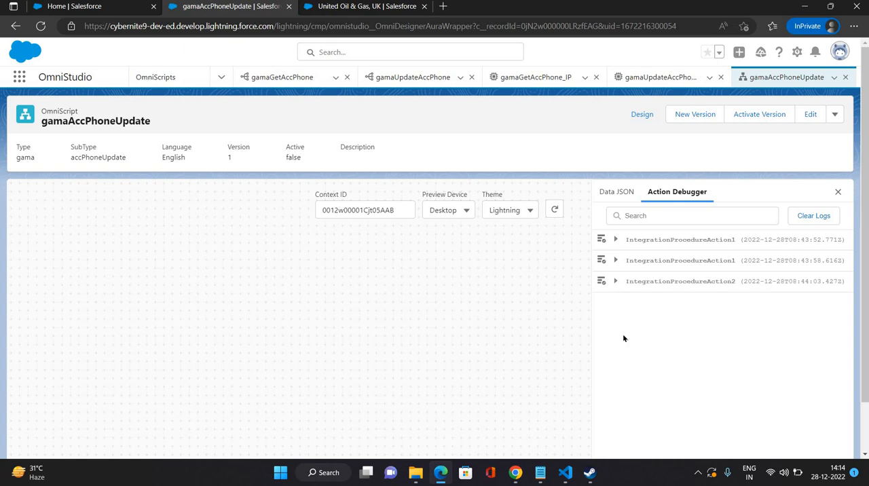
Step: Examine the Request Data and Response of IntegrationProcedureAction2 in the Action Debugger
left_click(616, 281)
left_click(628, 341)
scroll(769, 371, "down", 2)
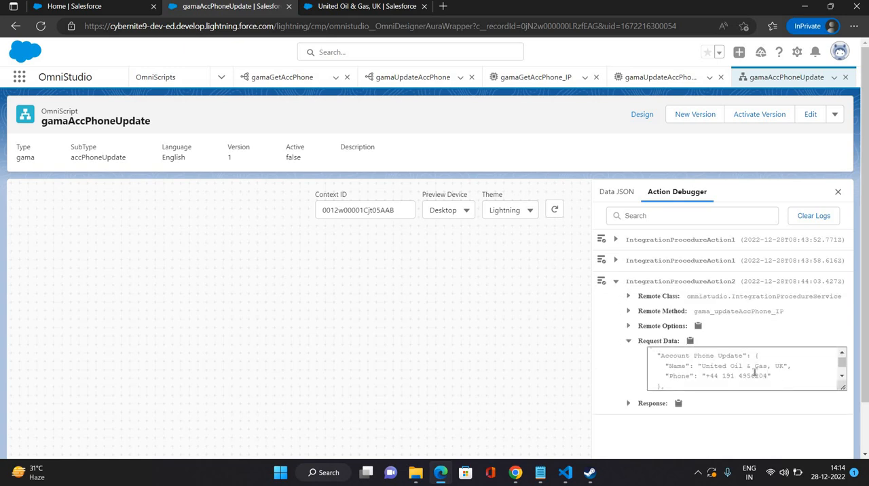
double_click(740, 370)
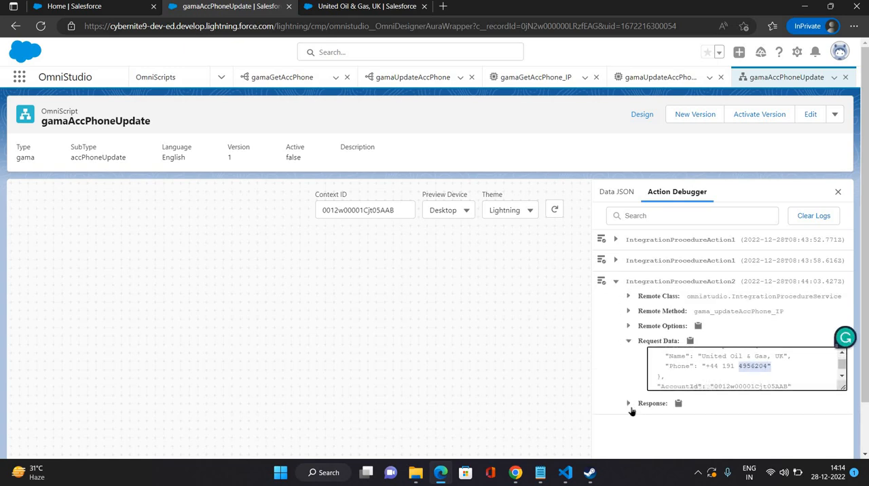
left_click(629, 404)
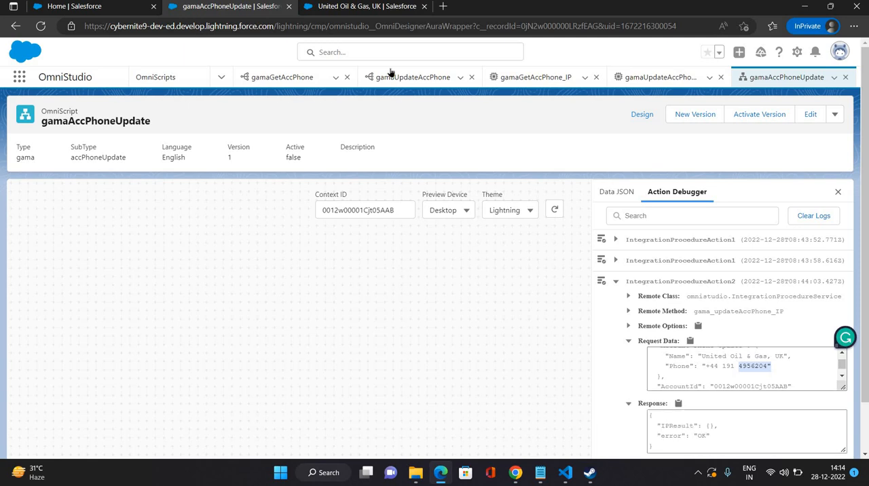
Step: Refresh the United Oil & Gas, UK account record and check its Phone field
left_click(349, 7)
left_click(337, 81)
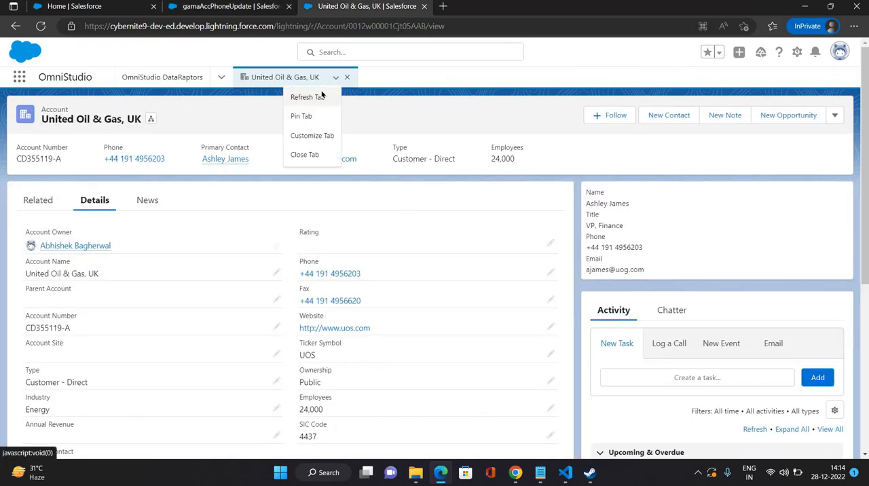
left_click(299, 113)
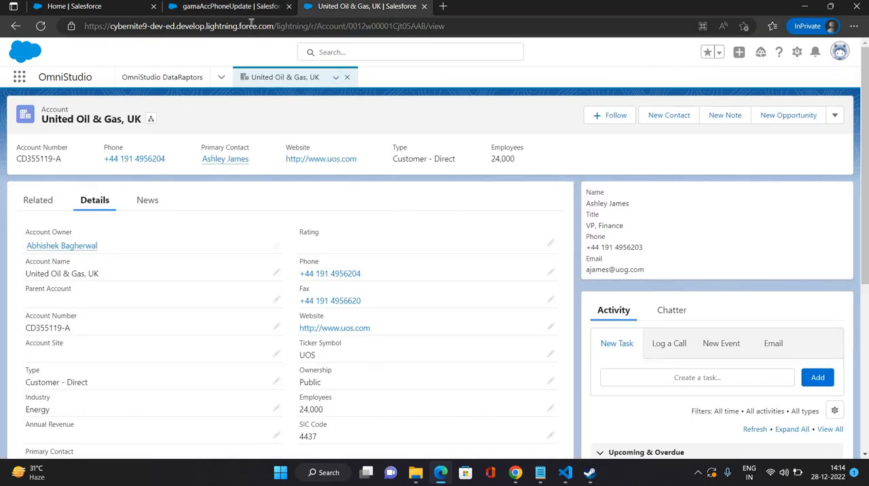
Step: Rerun the OmniScript preview, replace the account's phone number with another one and submit the step
left_click(231, 6)
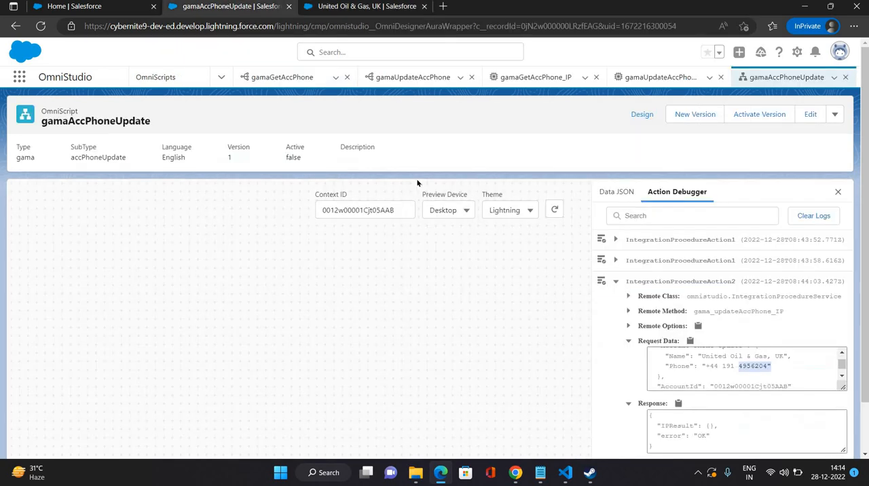
left_click(555, 210)
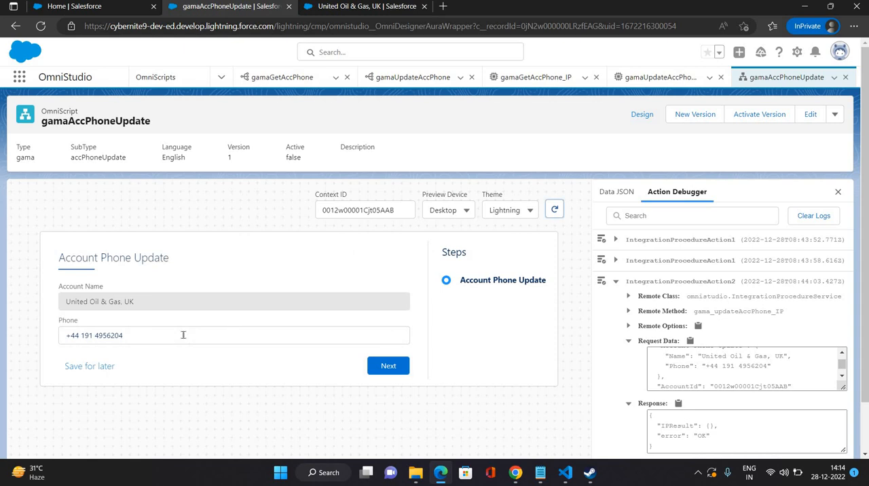
left_click(183, 335)
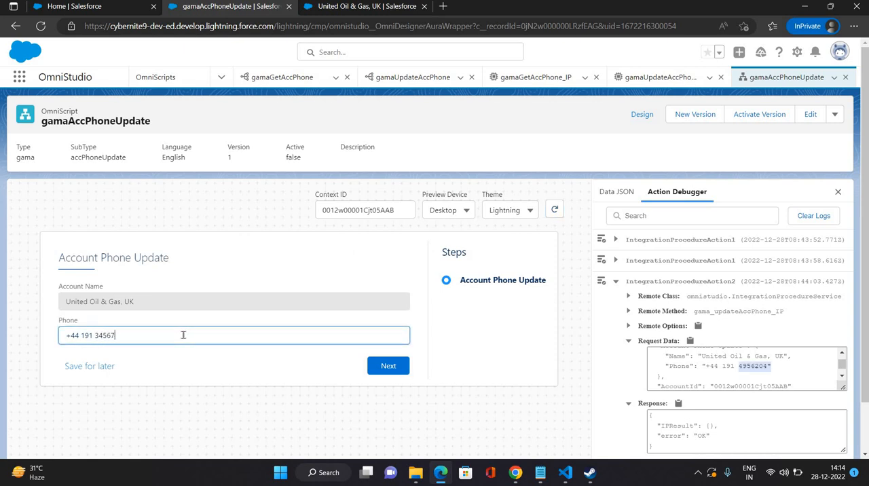
type("3456743")
left_click(394, 367)
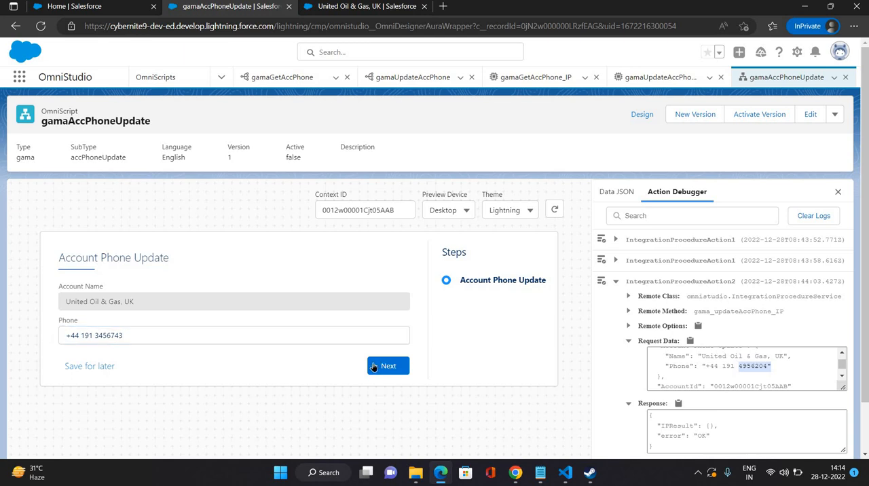
left_click(344, 8)
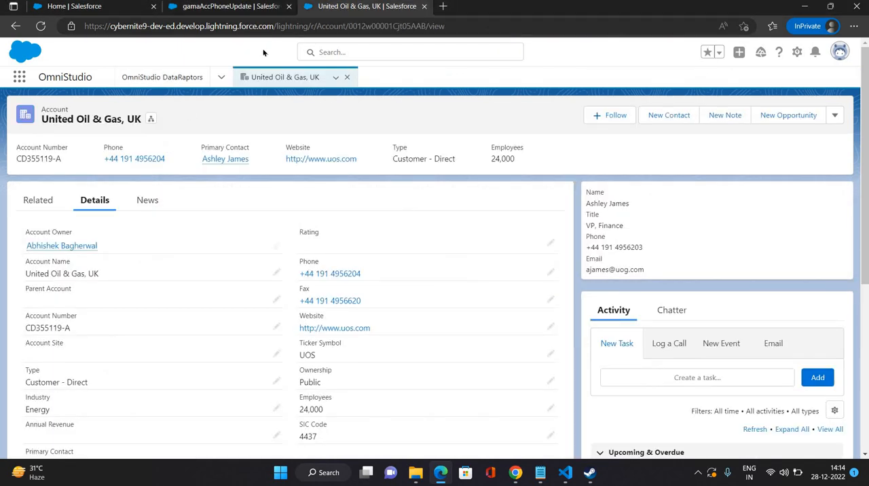
key("ctrl+shift+Tab")
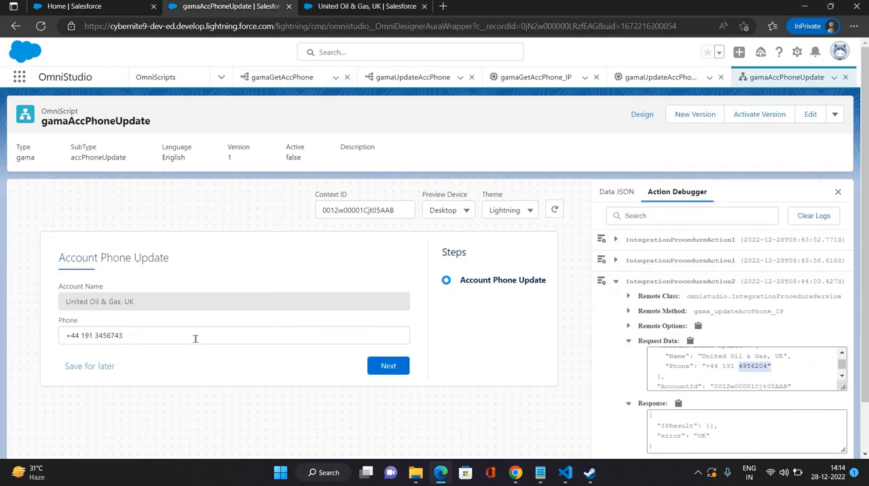
left_click(389, 367)
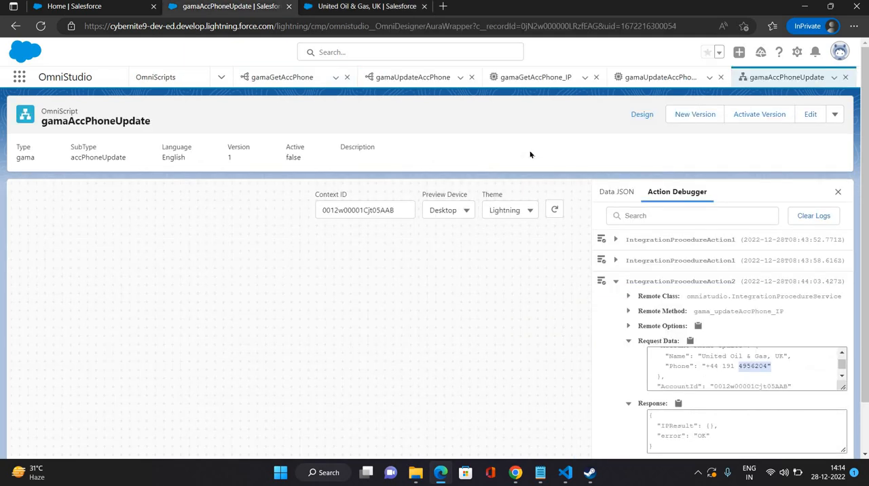
Step: Refresh the United Oil & Gas, UK account record again to check the second phone update
key("ctrl+Tab")
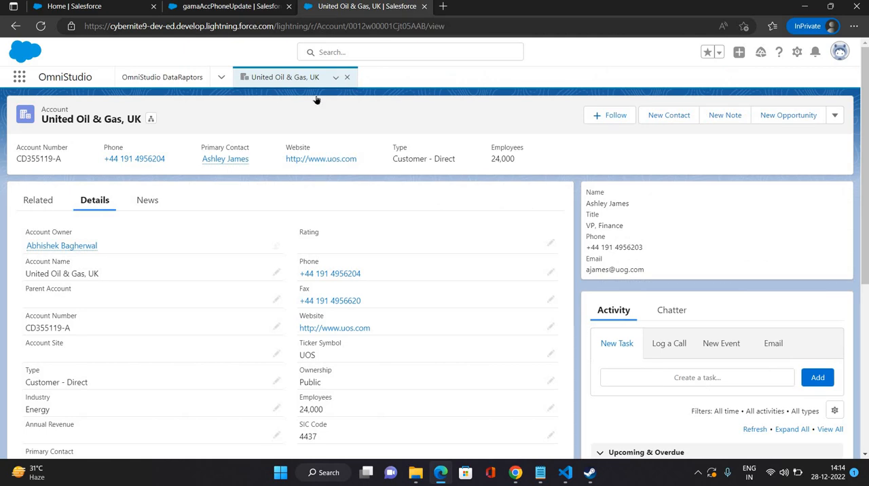
left_click(336, 78)
left_click(340, 94)
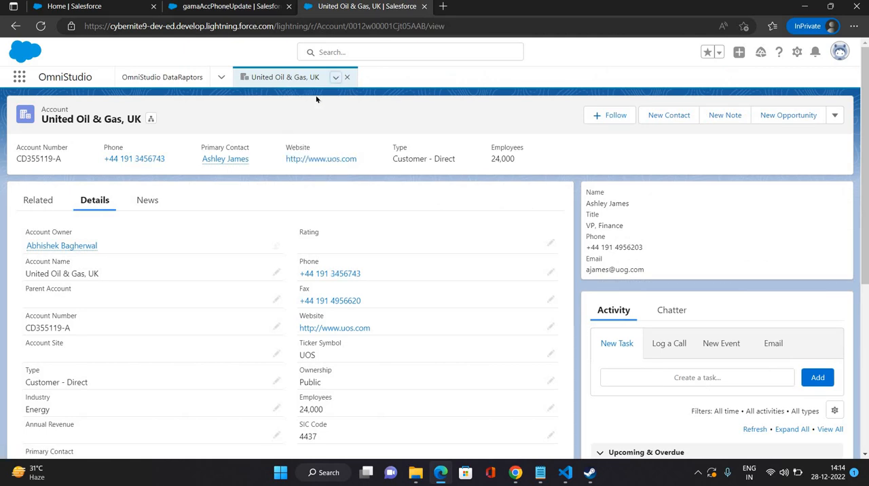
Step: Return to the OmniScript design and add a Navigate Action after IntegrationProcedureAction2
left_click(221, 7)
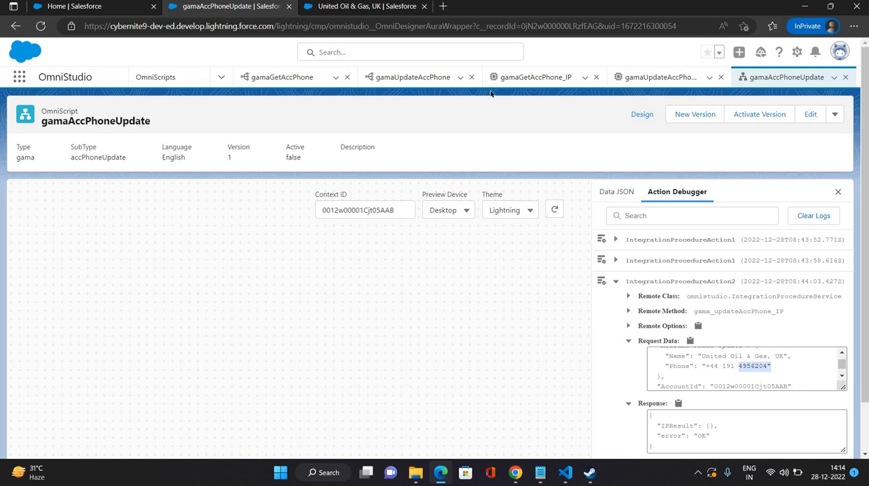
left_click(652, 125)
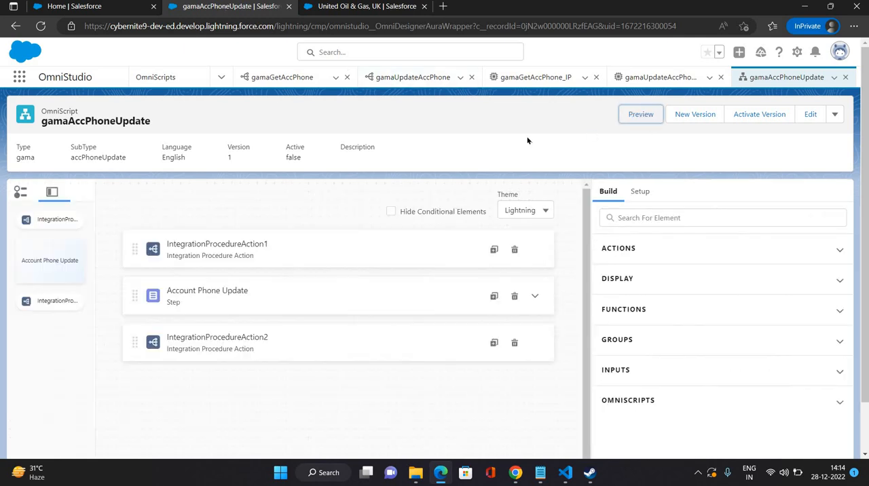
left_click(641, 216)
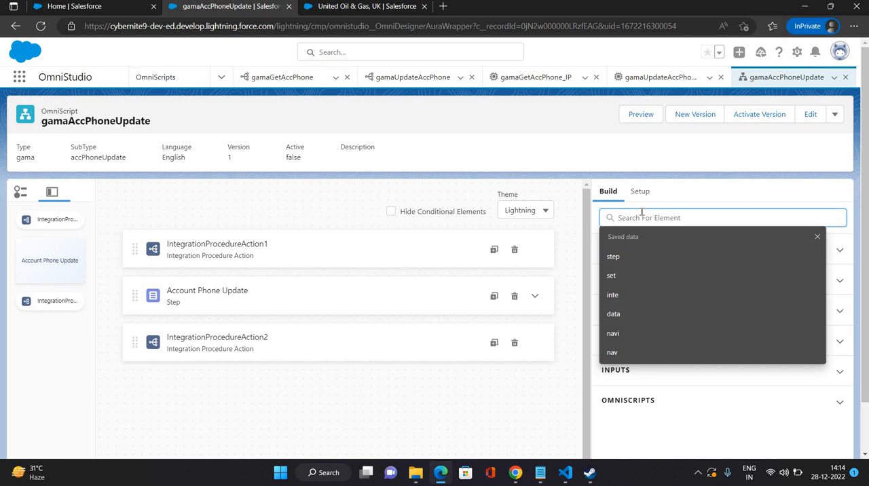
type("nav")
left_click(664, 277)
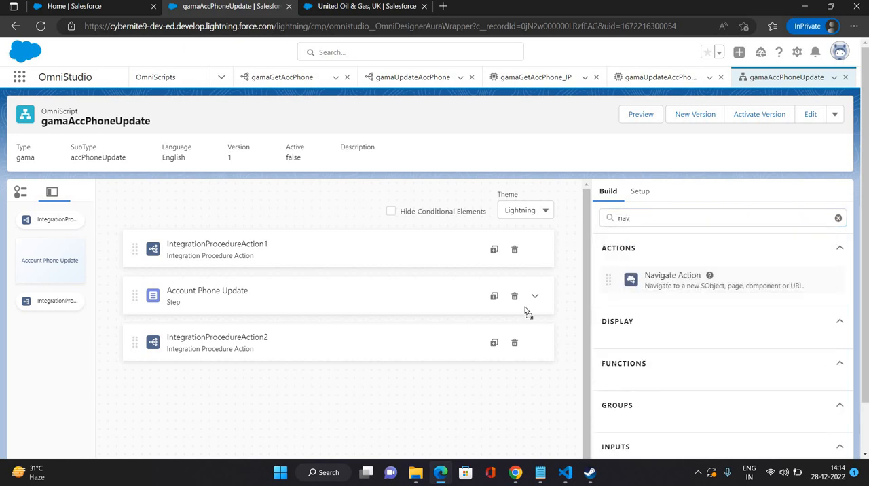
left_click_drag(526, 312, 328, 364)
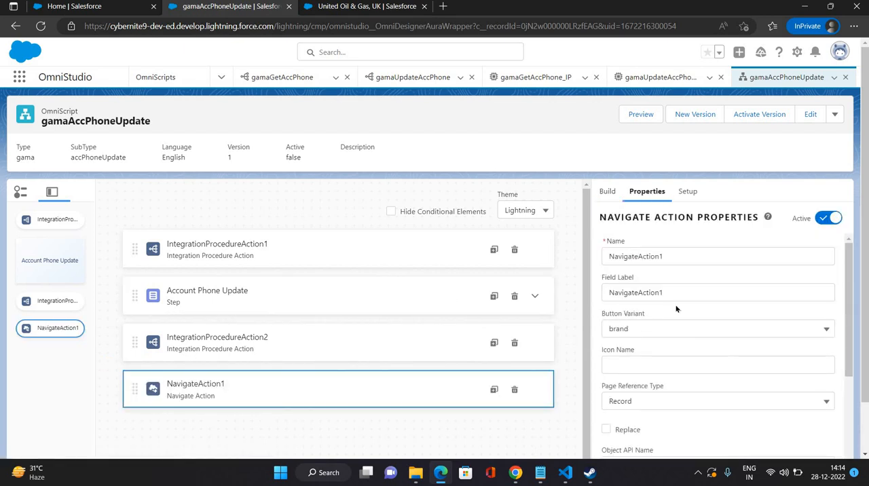
Step: Set the Page Reference Type of NavigateAction1 to Restart OmniScript
scroll(676, 309, "down", 2)
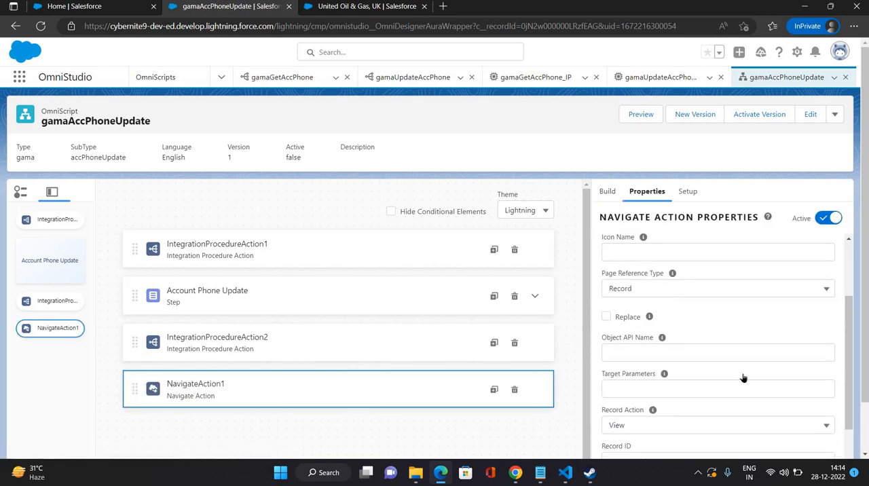
scroll(743, 379, "down", 2)
scroll(654, 290, "up", 3)
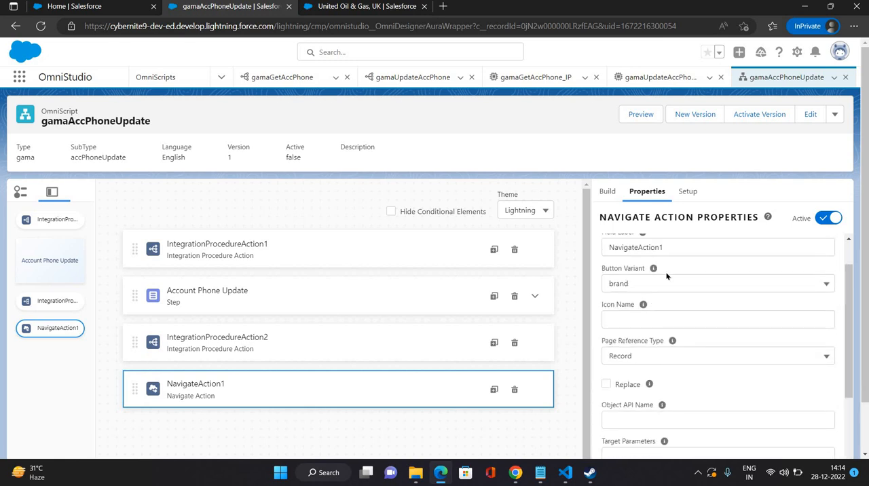
left_click(645, 180)
left_click(683, 355)
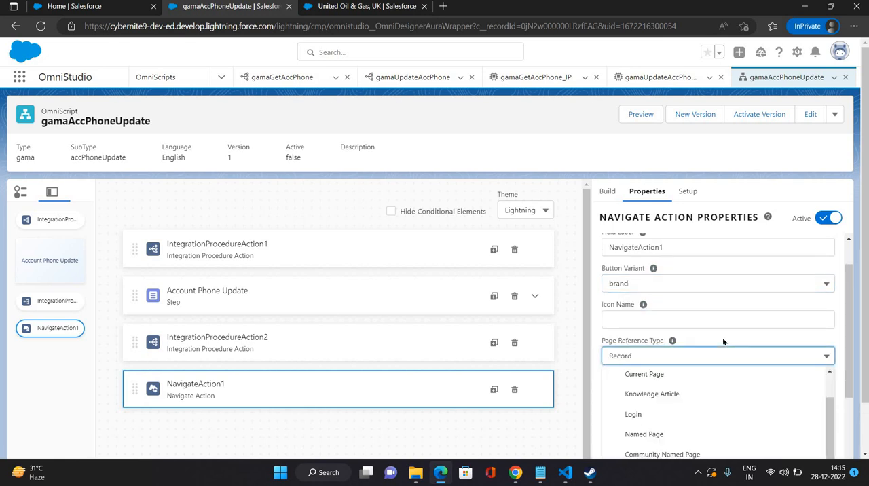
scroll(713, 305, "down", 3)
scroll(743, 313, "up", 1)
scroll(781, 311, "up", 1)
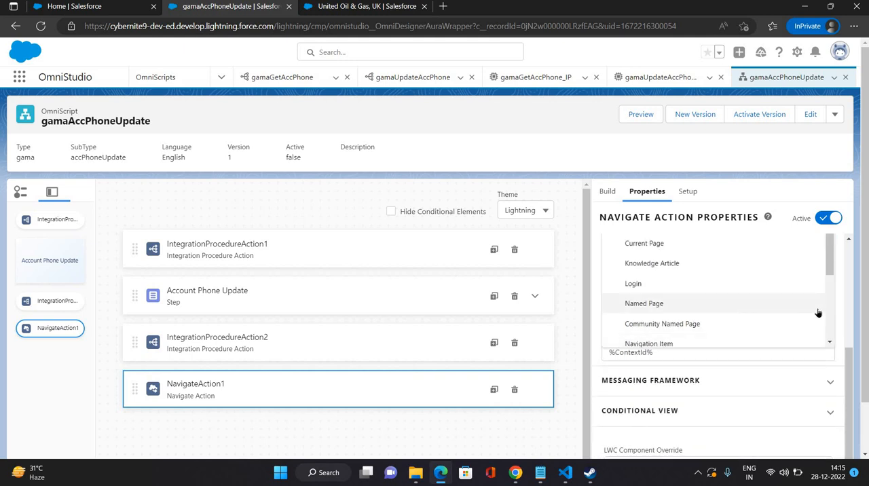
scroll(723, 301, "up", 2)
scroll(723, 302, "up", 1)
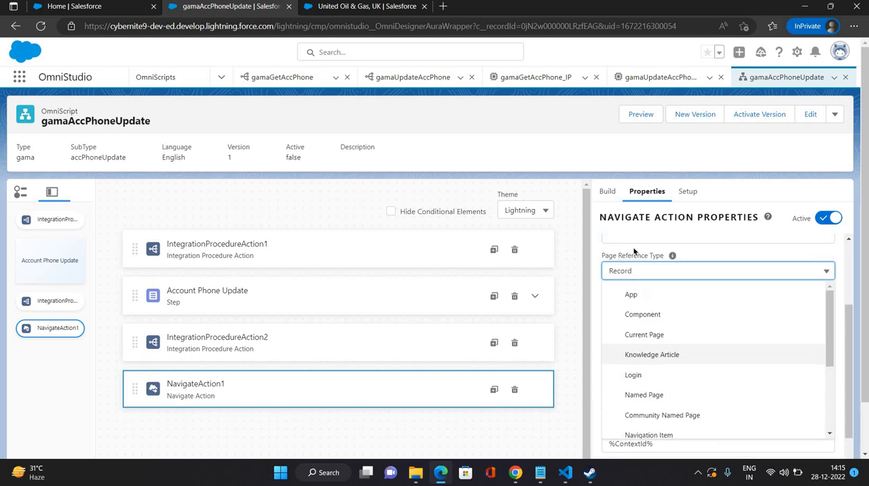
scroll(681, 381, "down", 5)
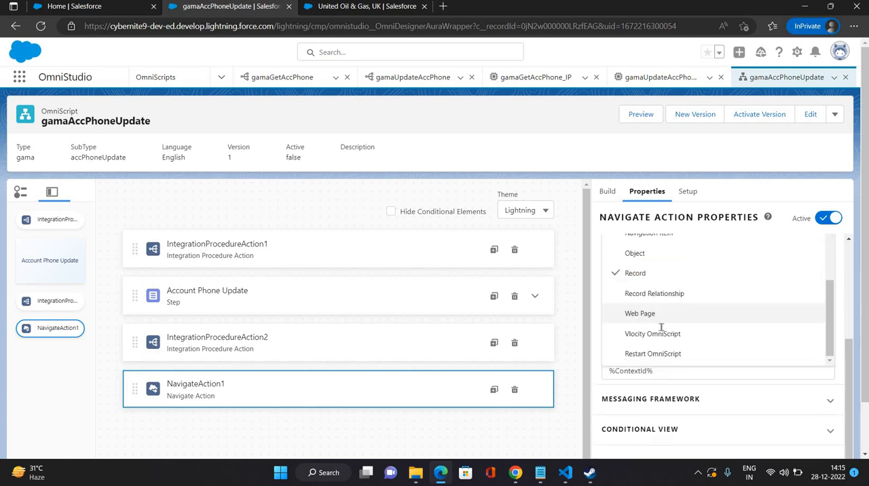
left_click(679, 306)
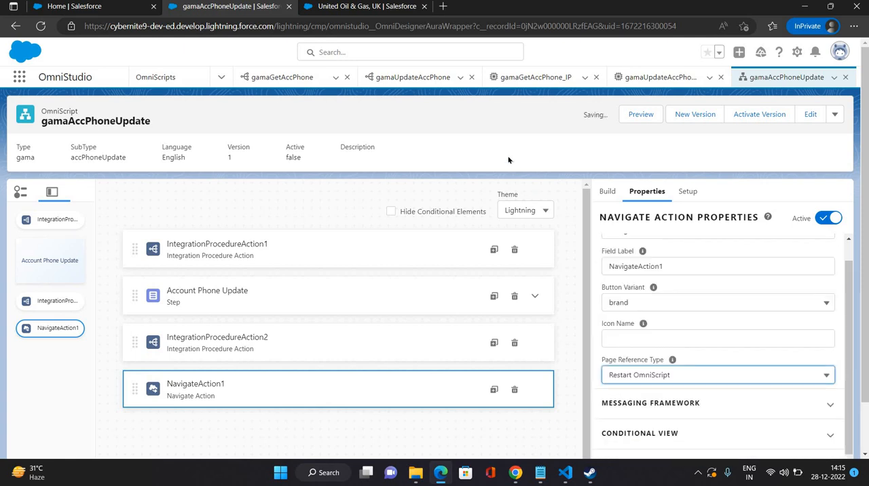
Step: Reload the OmniScript page and preview it with the United Oil & Gas, UK account's record ID as the Context ID
left_click(649, 115)
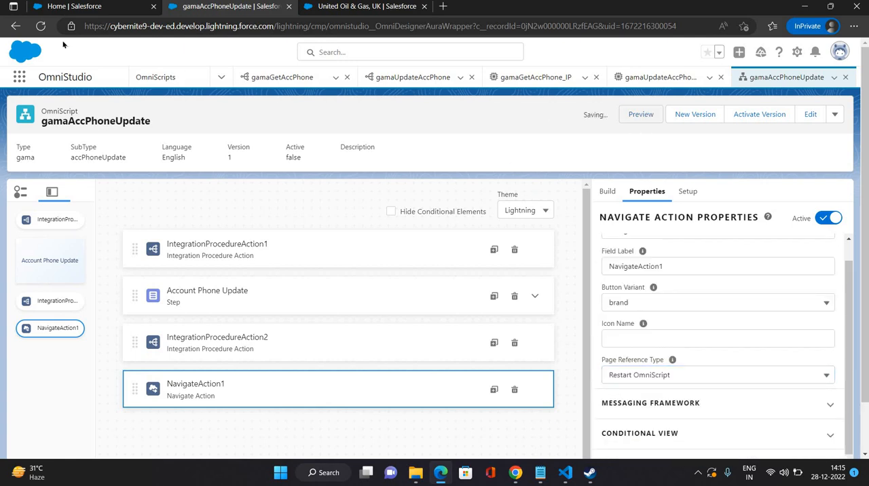
left_click(41, 30)
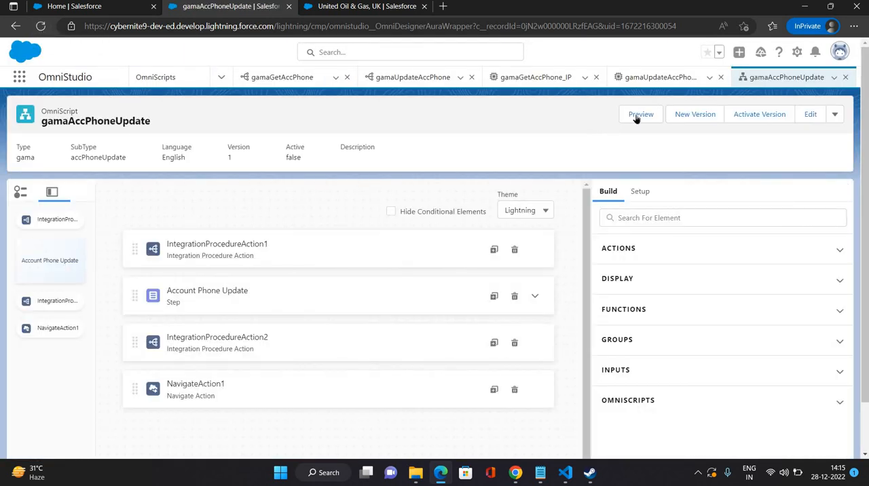
left_click(638, 115)
left_click(345, 6)
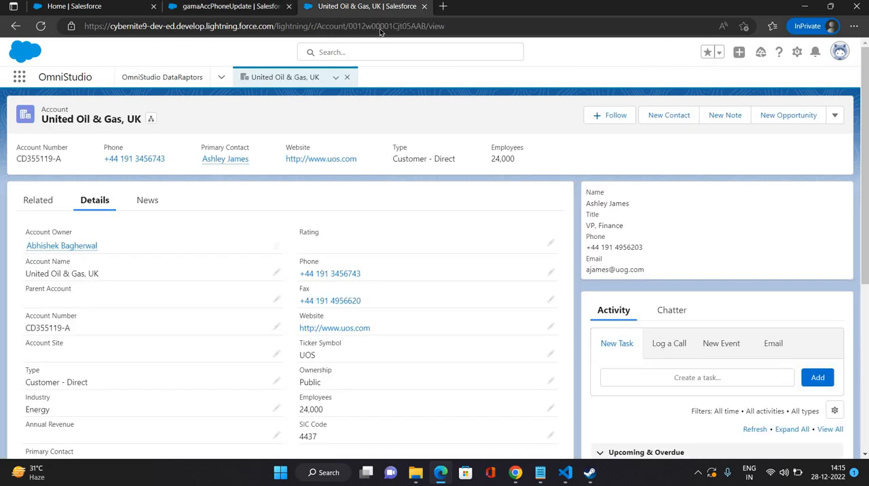
double_click(379, 28)
key("ctrl+c")
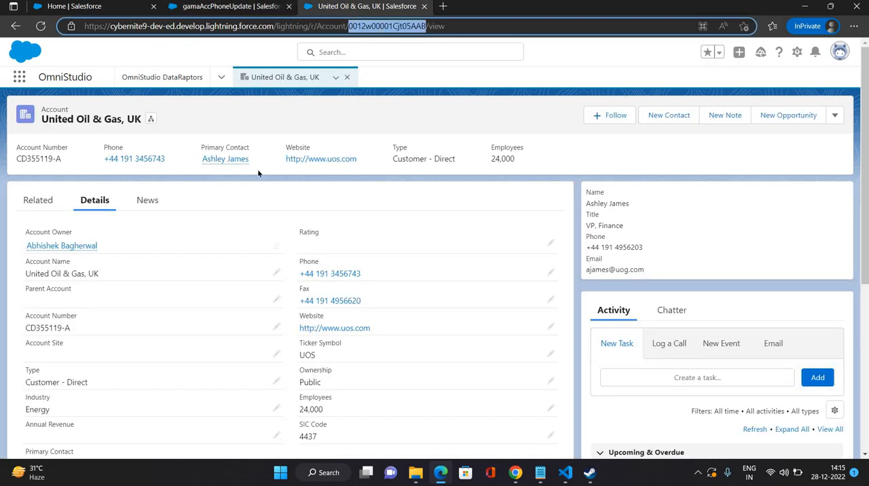
left_click(258, 7)
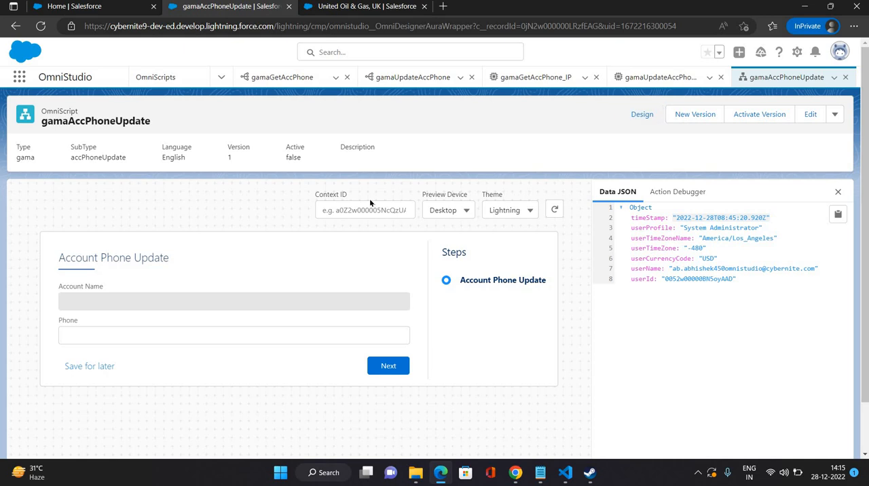
left_click(371, 216)
key("ctrl+v")
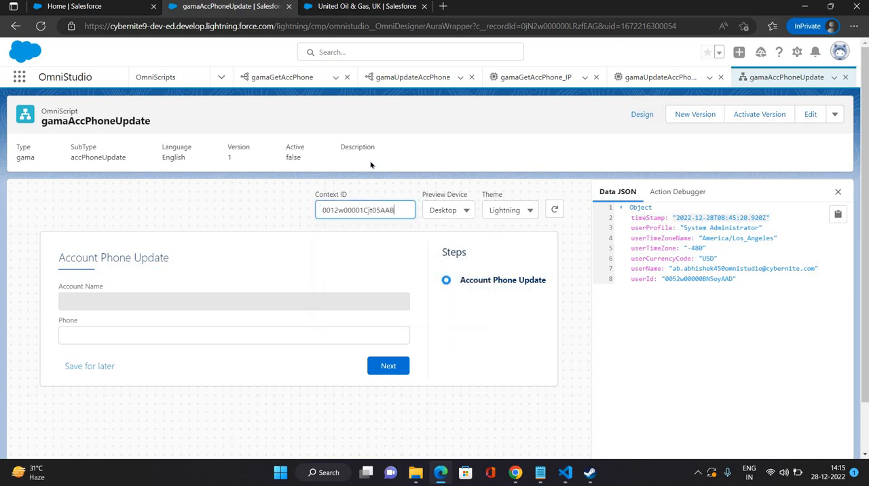
left_click(370, 165)
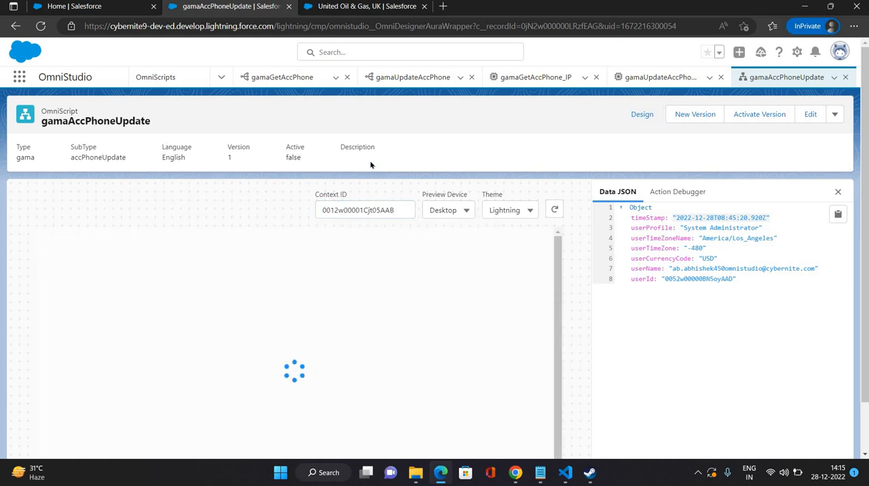
Step: Change the last digits of the account's phone number in the previewed Account Phone Update step and submit it
left_click(147, 341)
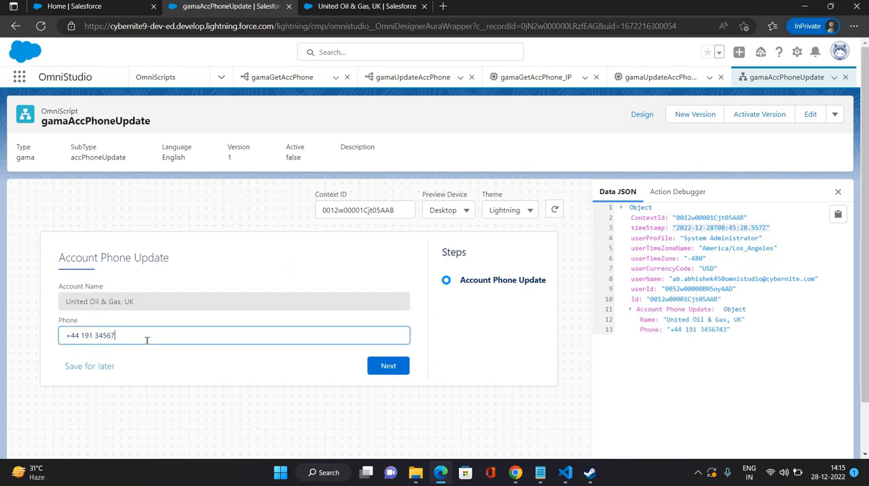
type("78")
left_click(389, 366)
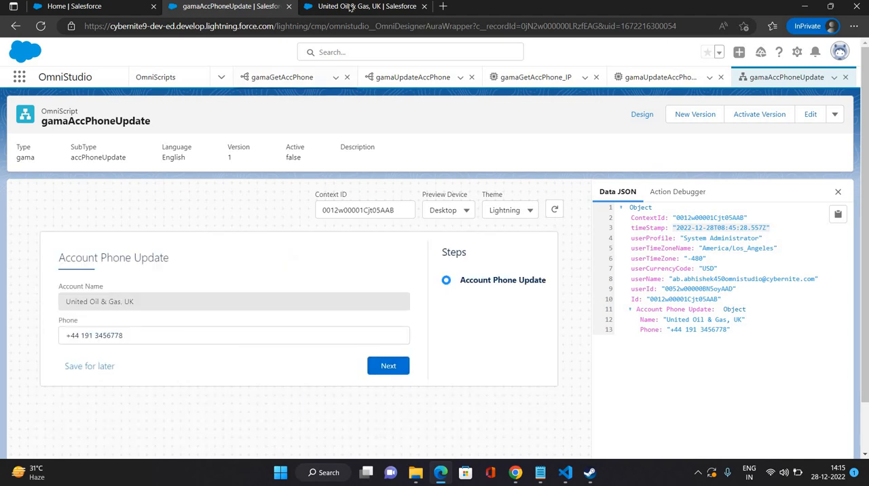
Step: Refresh the United Oil & Gas, UK account record to check the phone number submitted from the preview with the restart action
key("ctrl+Tab")
left_click(336, 79)
left_click(311, 101)
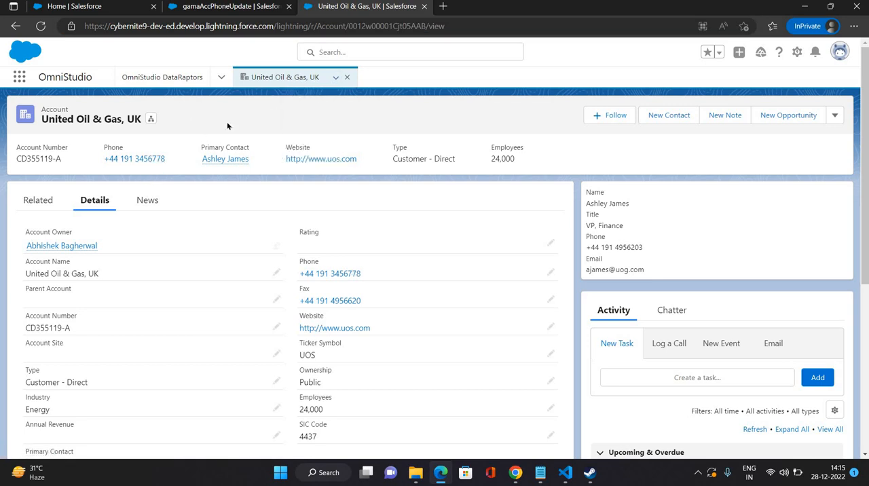
Step: Return to the gamaAccPhoneUpdate OmniScript, activate version 1 and close the activation dialog once deployment is done
left_click(231, 7)
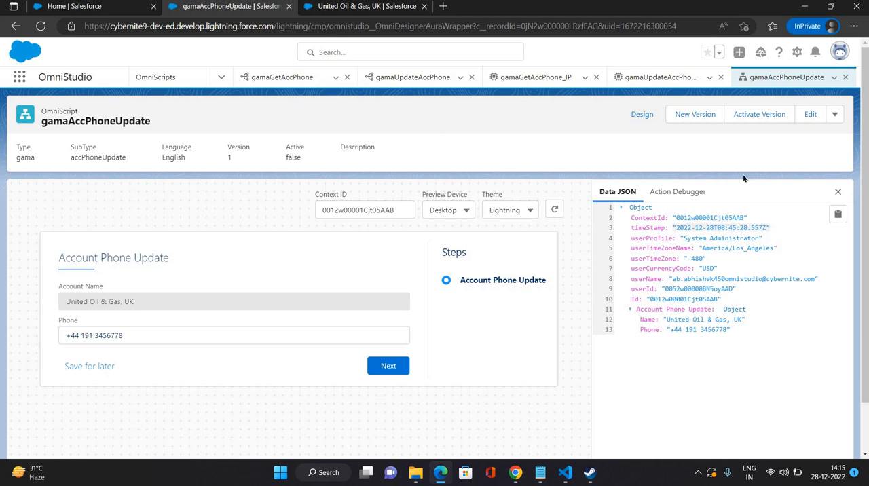
left_click(758, 117)
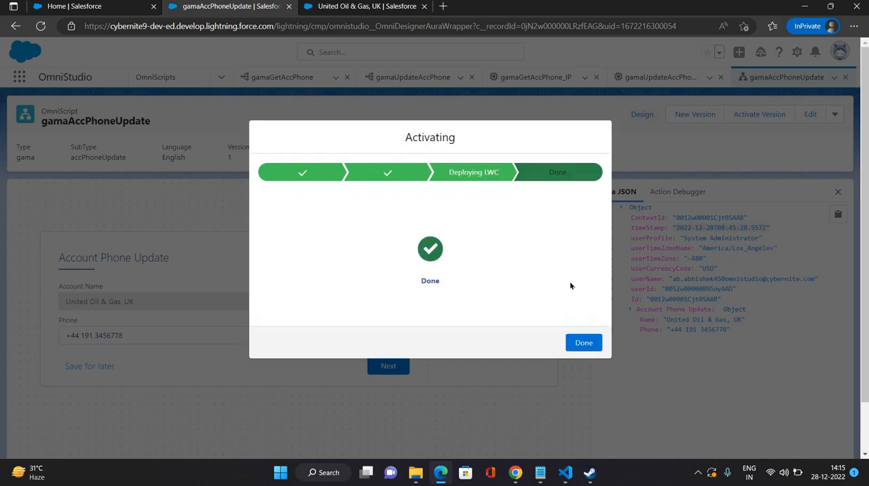
left_click(583, 343)
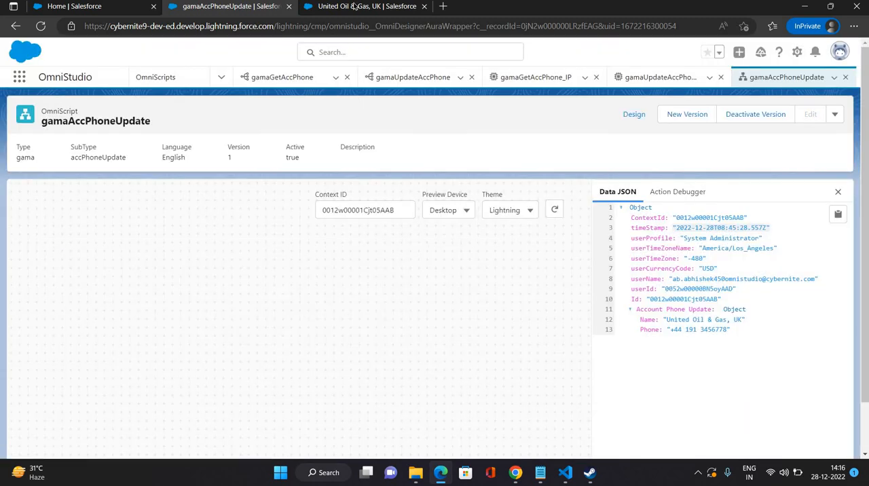
Step: Go to the United Oil & Gas, UK account and open its record page for editing in Lightning App Builder
left_click(367, 6)
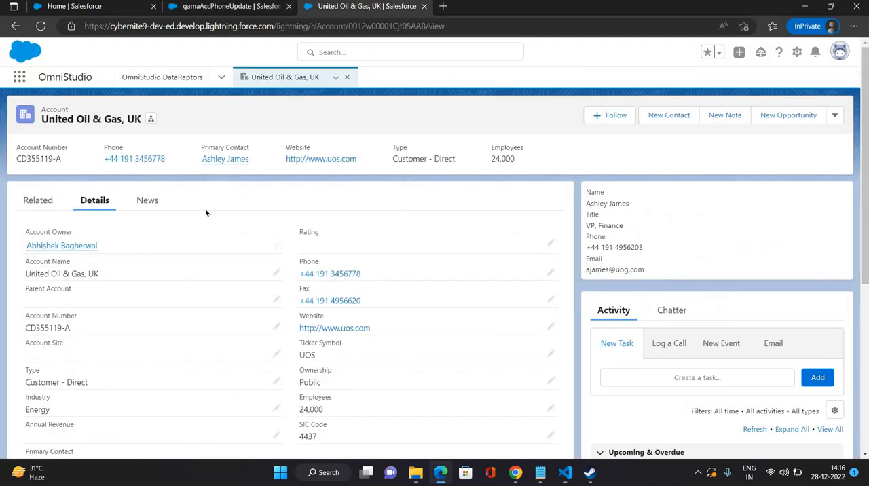
left_click(797, 52)
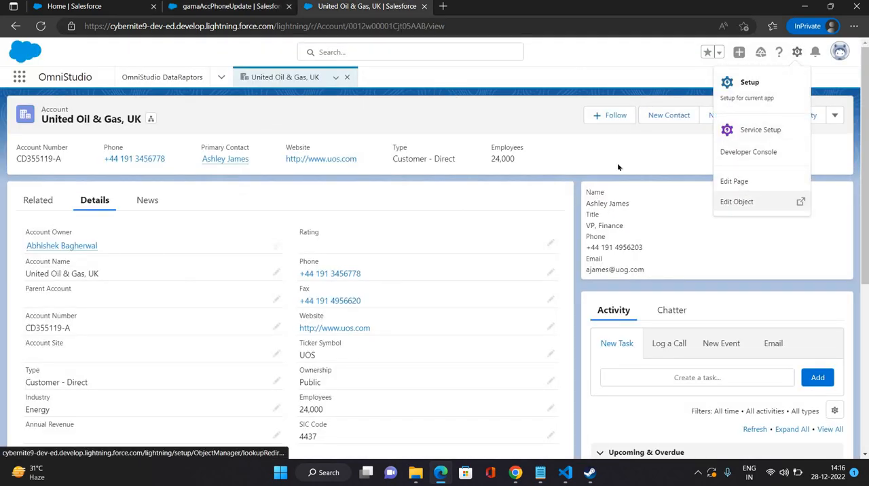
left_click(734, 181)
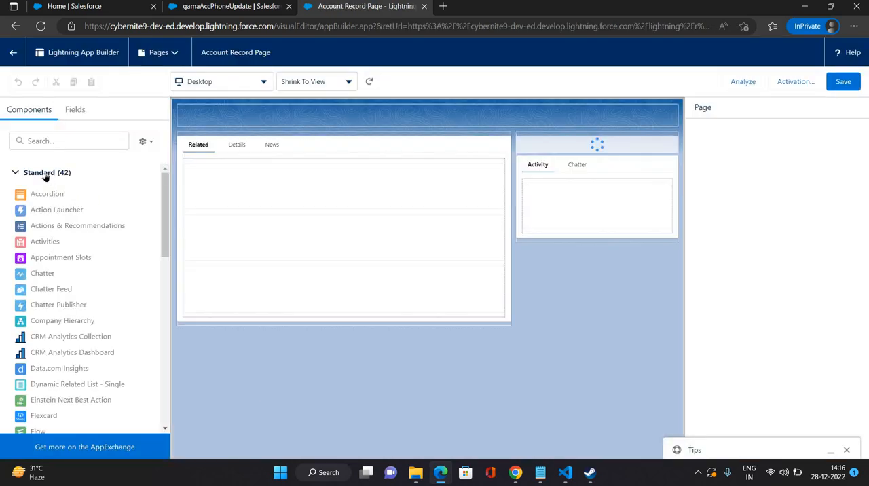
Step: Search the components for "gama" and place gama/accPhoneUpdate/English at the top of the record page's sidebar, above the contact details
left_click(73, 139)
type("g")
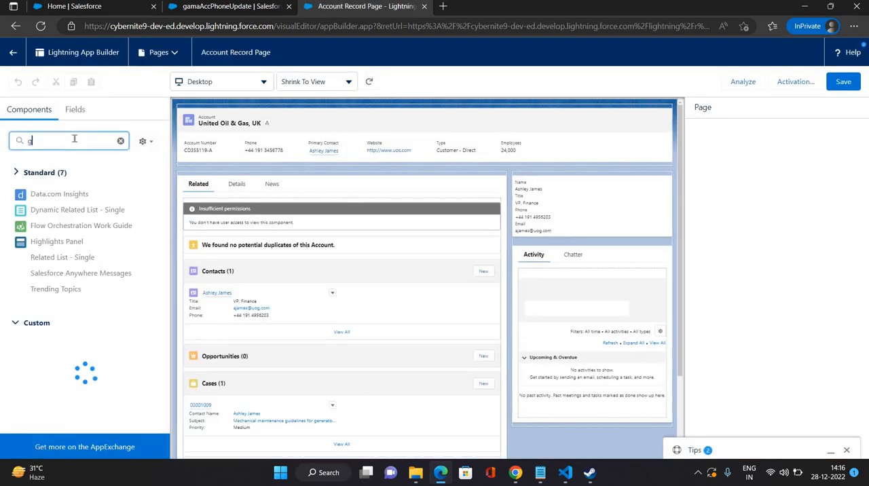
type("ama")
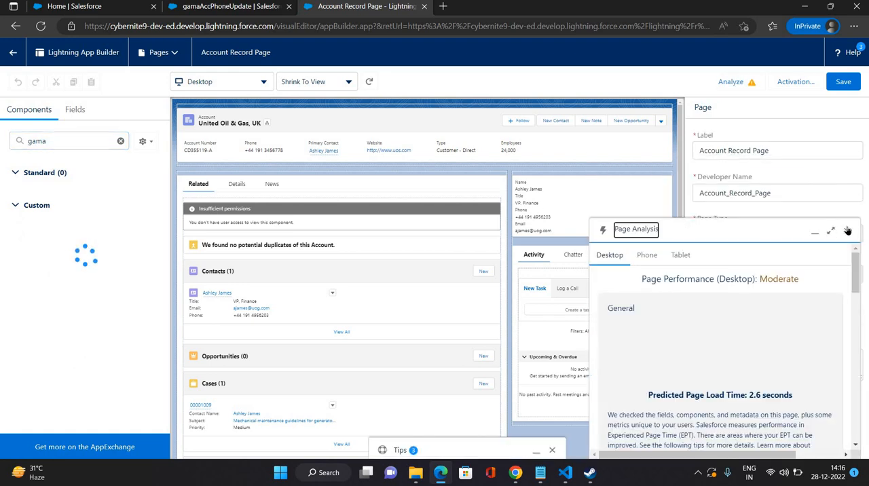
left_click(848, 231)
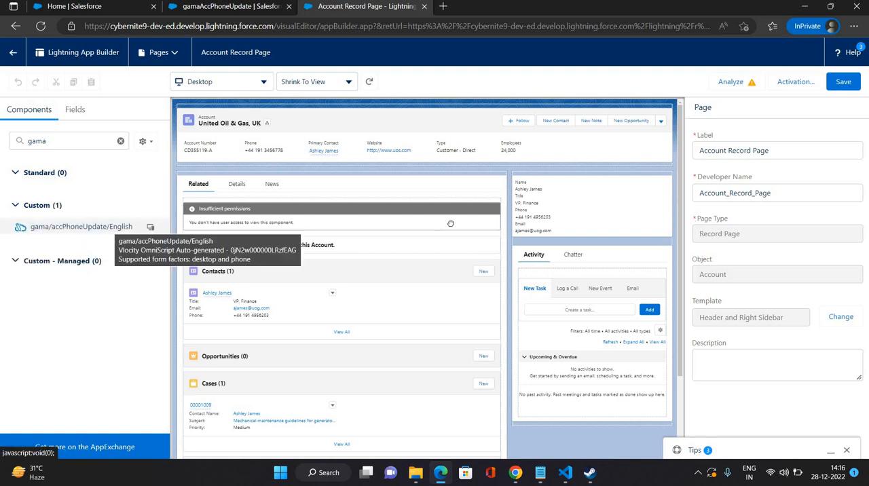
left_click_drag(450, 224, 532, 176)
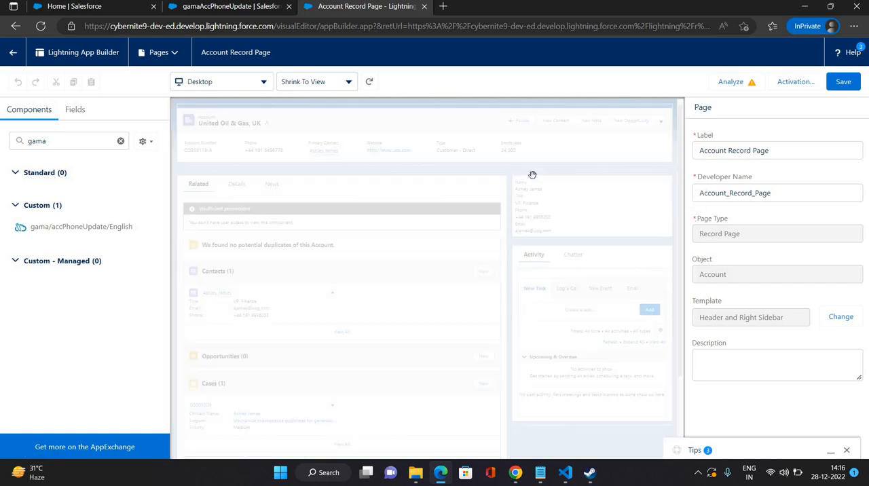
Step: Save the Account Record Page and return to the account record, showing its Details
left_click(842, 87)
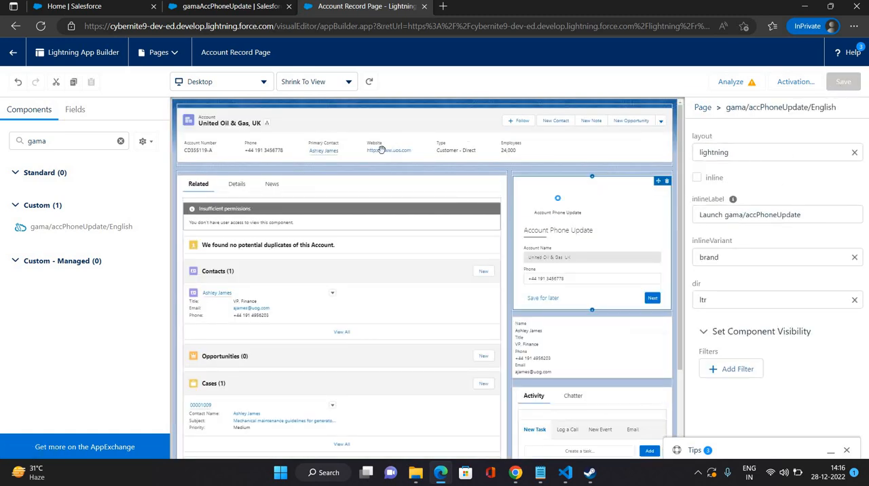
left_click(13, 55)
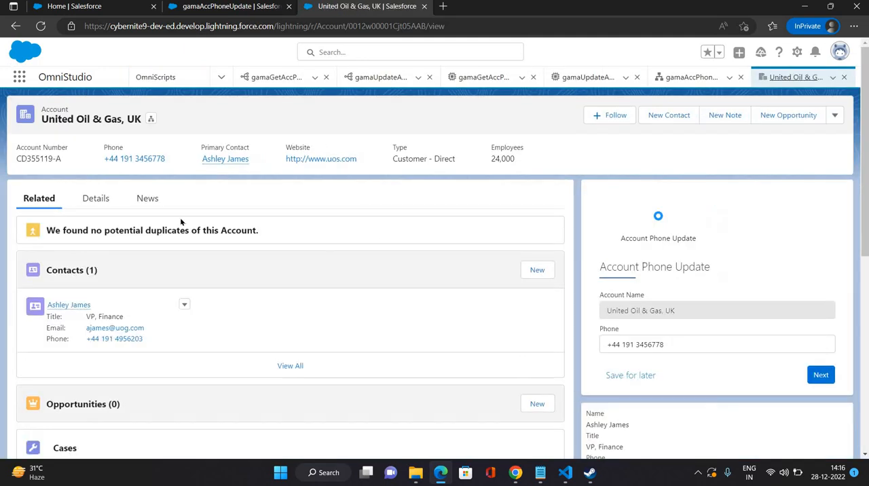
left_click(107, 207)
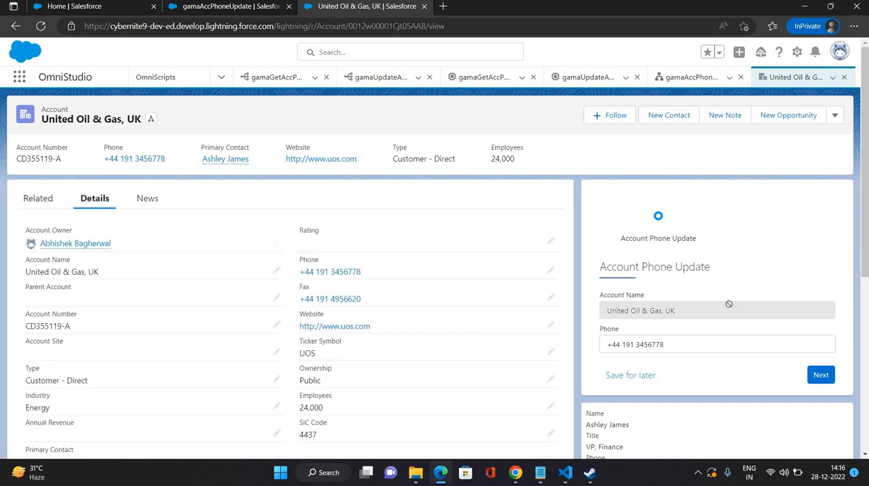
Step: Change the last digits of the phone number in the embedded Account Phone Update form, submit it and refresh the account record
left_click(702, 346)
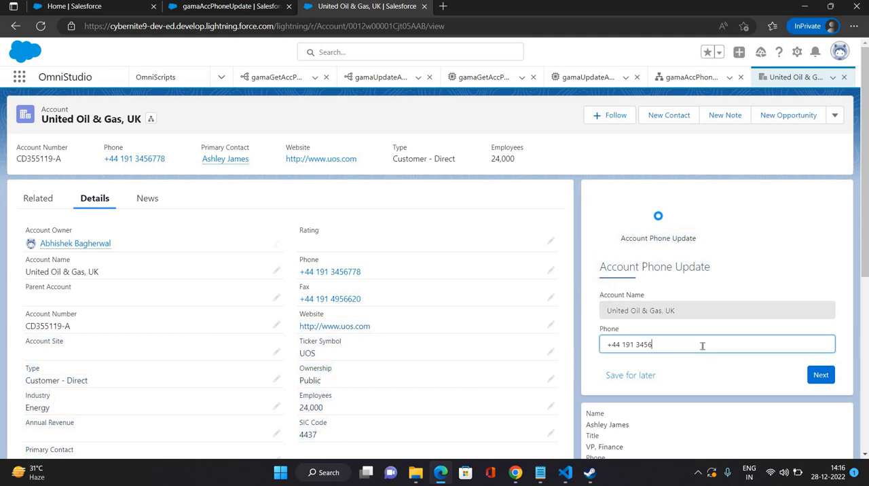
type("666")
left_click(822, 379)
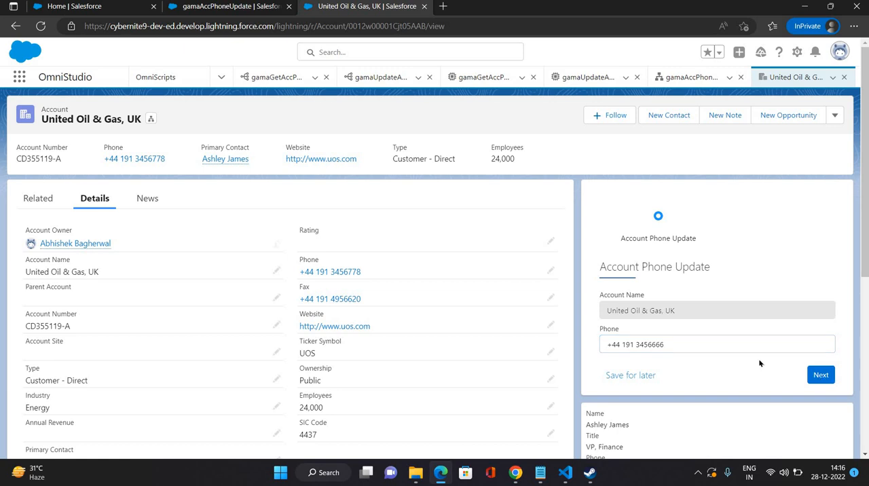
left_click(823, 377)
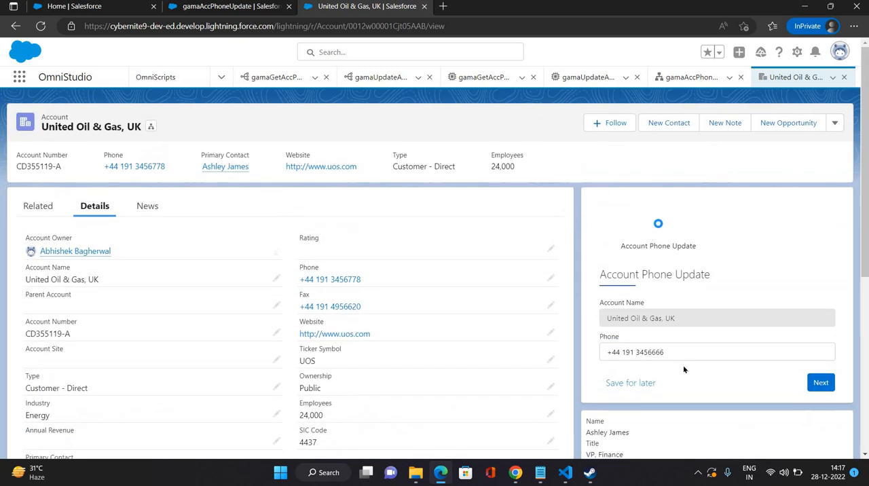
left_click(833, 78)
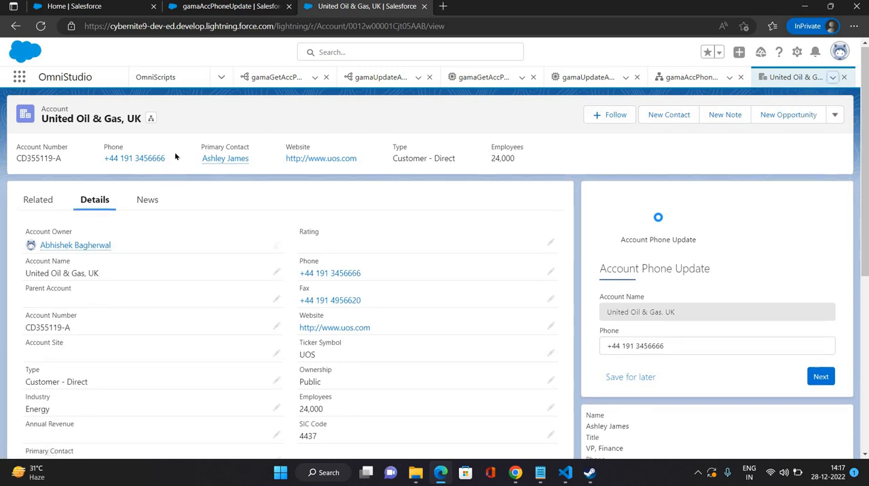